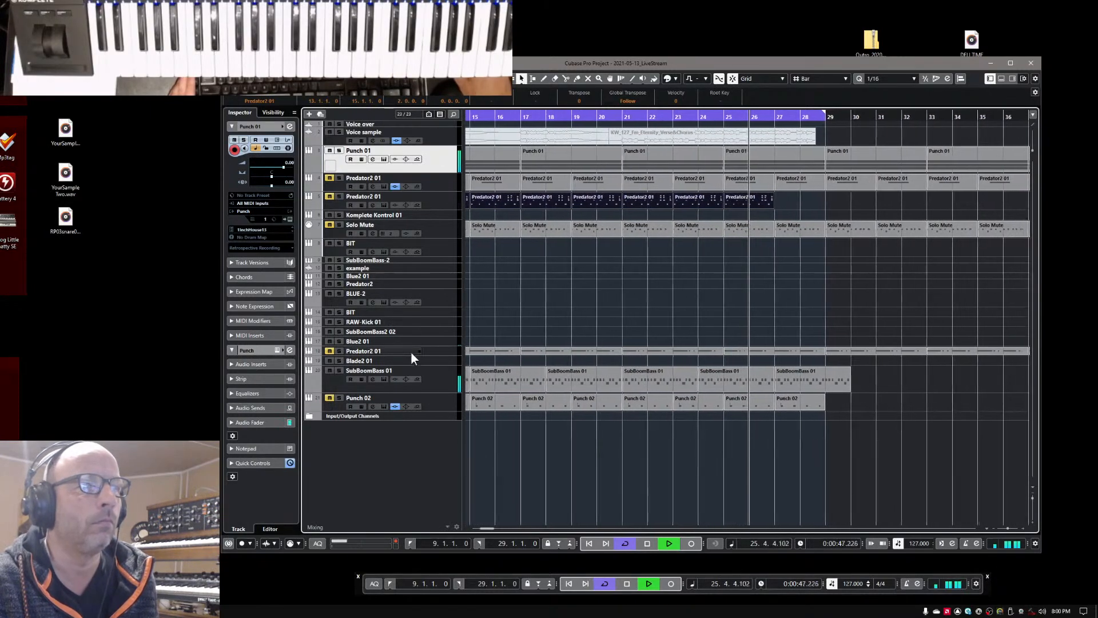
- Select the SubBoomBass 01 track and open the editor of its SubBoomBass2 instrument
click(431, 375)
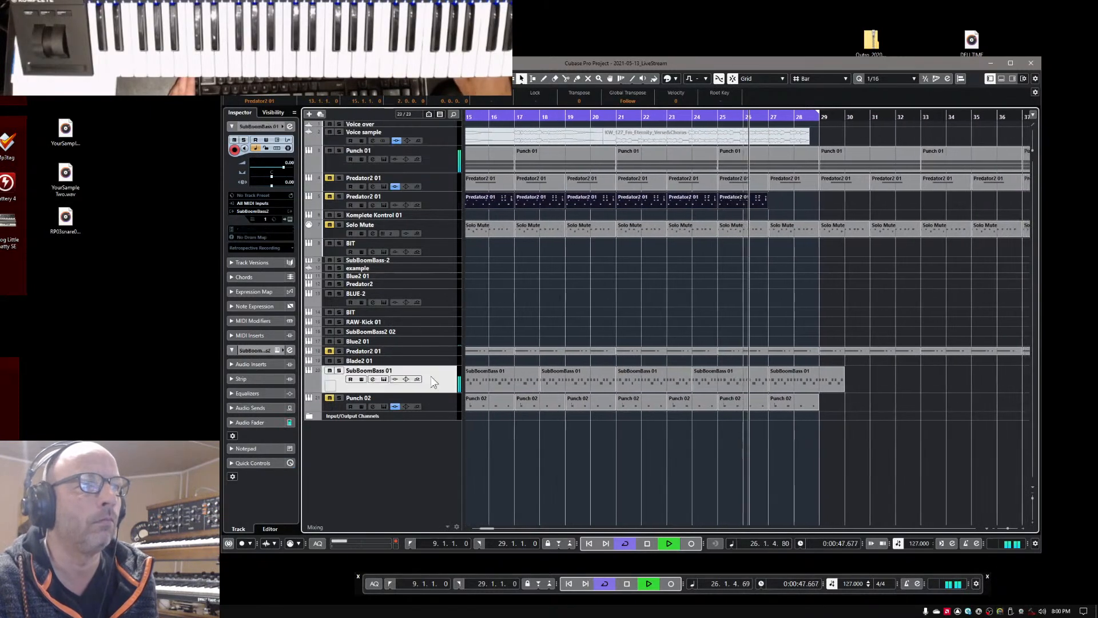
click(289, 219)
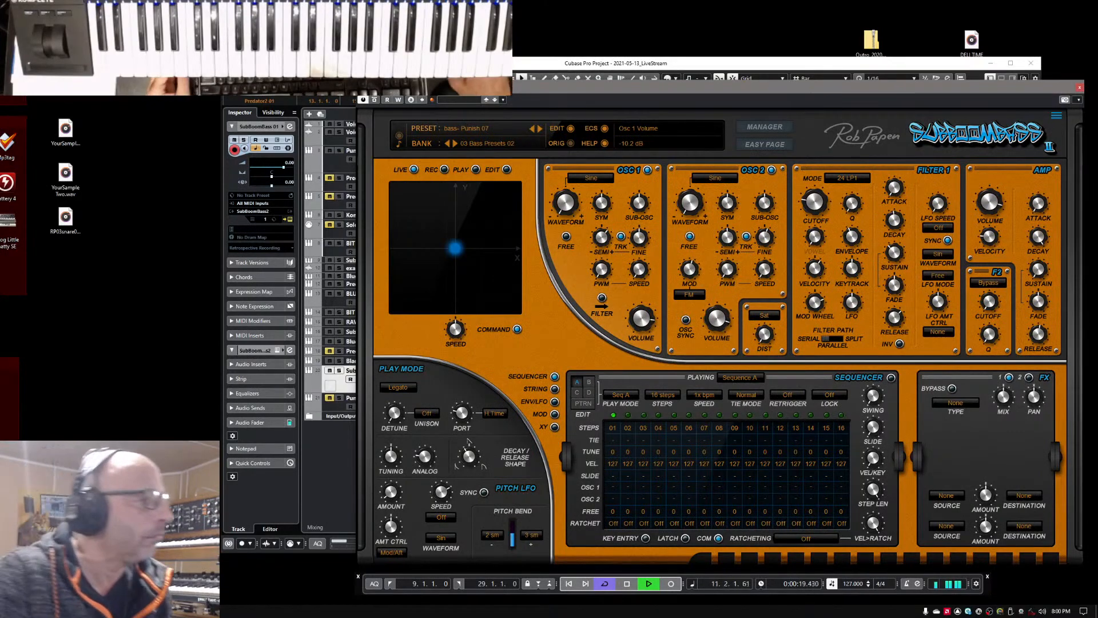
- Switch to the browser's live stream dashboard and narrow its window so it no longer covers the music project
key(alt+Tab)
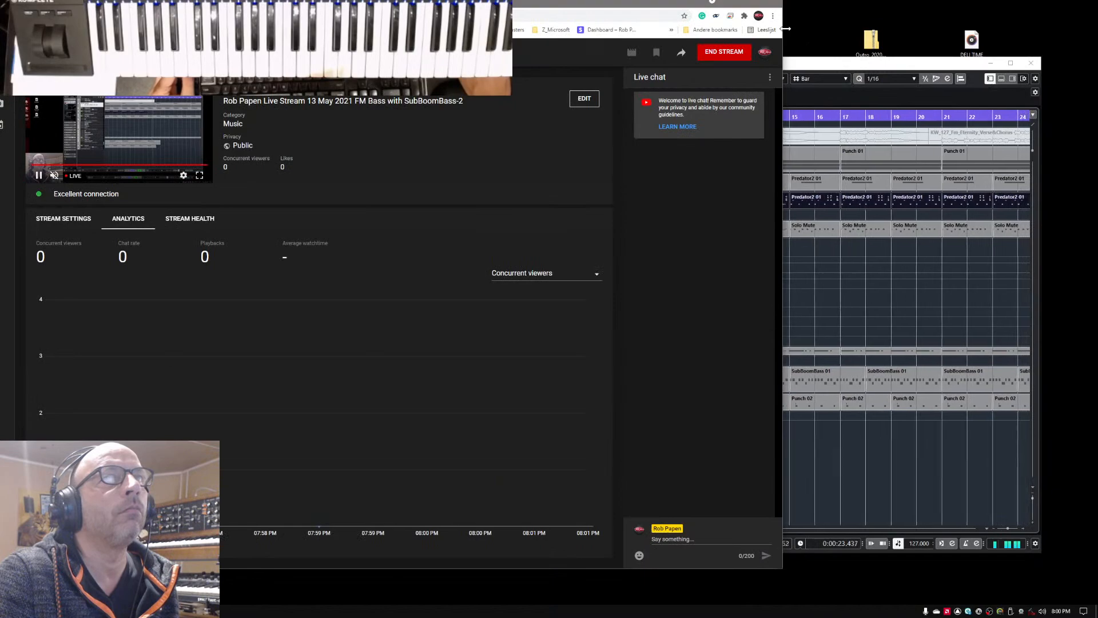
drag(781, 29, 16, 27)
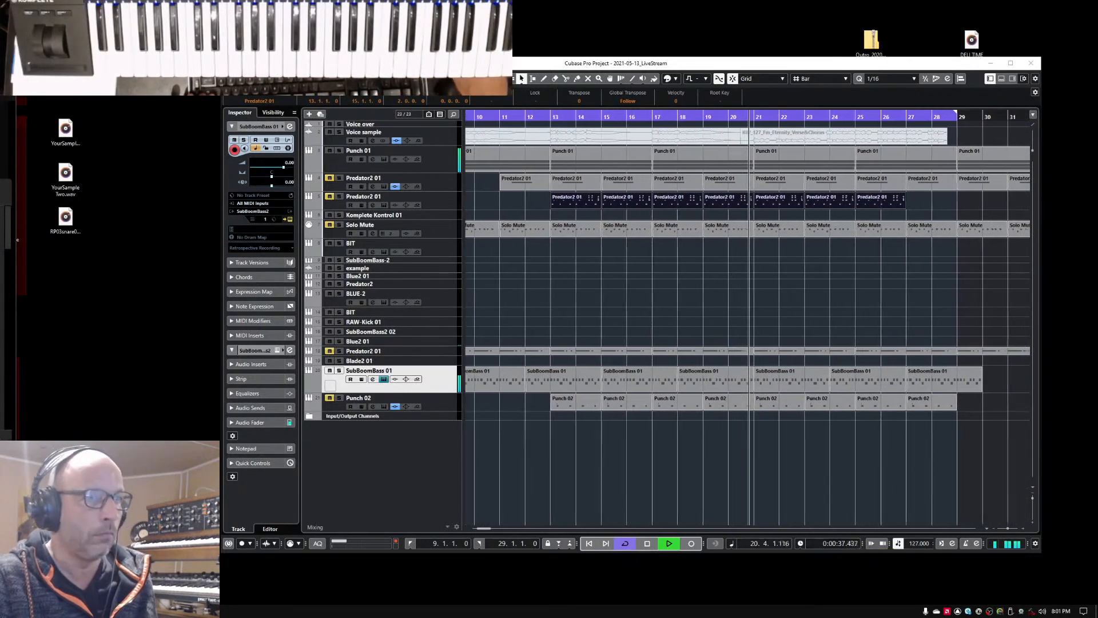
- Set the right locator to bar 12 and jump playback to the left locator to loop from bar 9
click(504, 544)
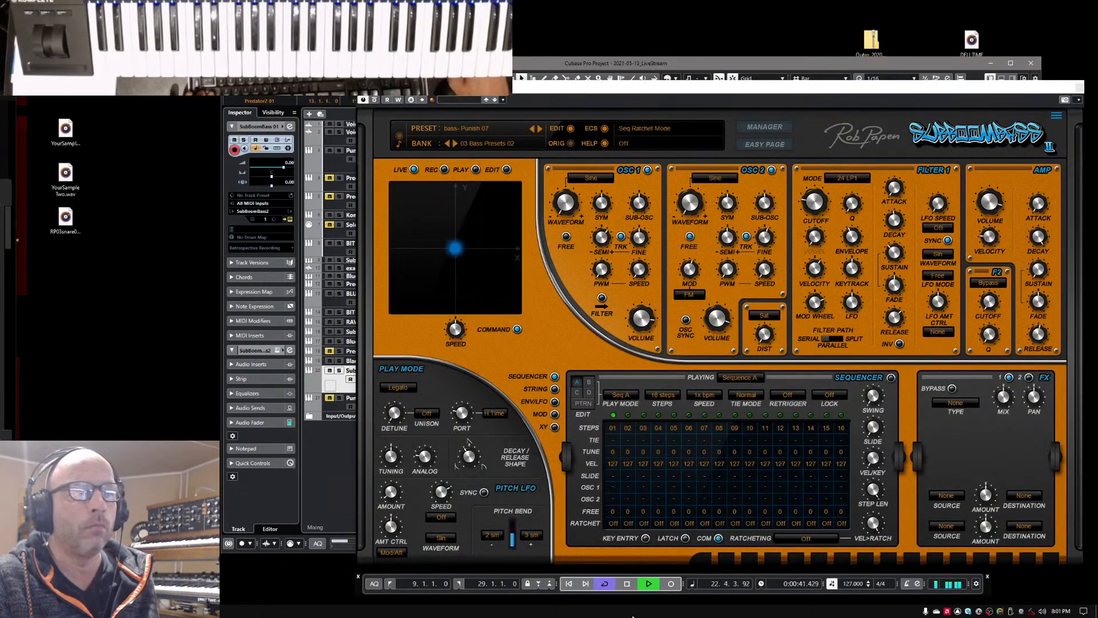
click(484, 584)
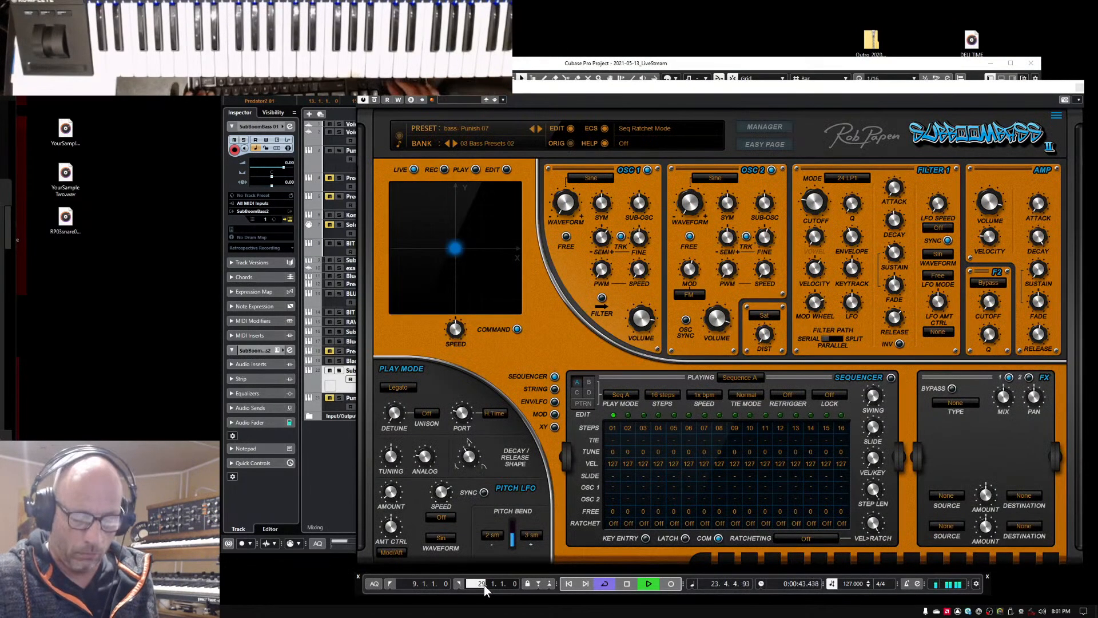
text(12)
key(Return)
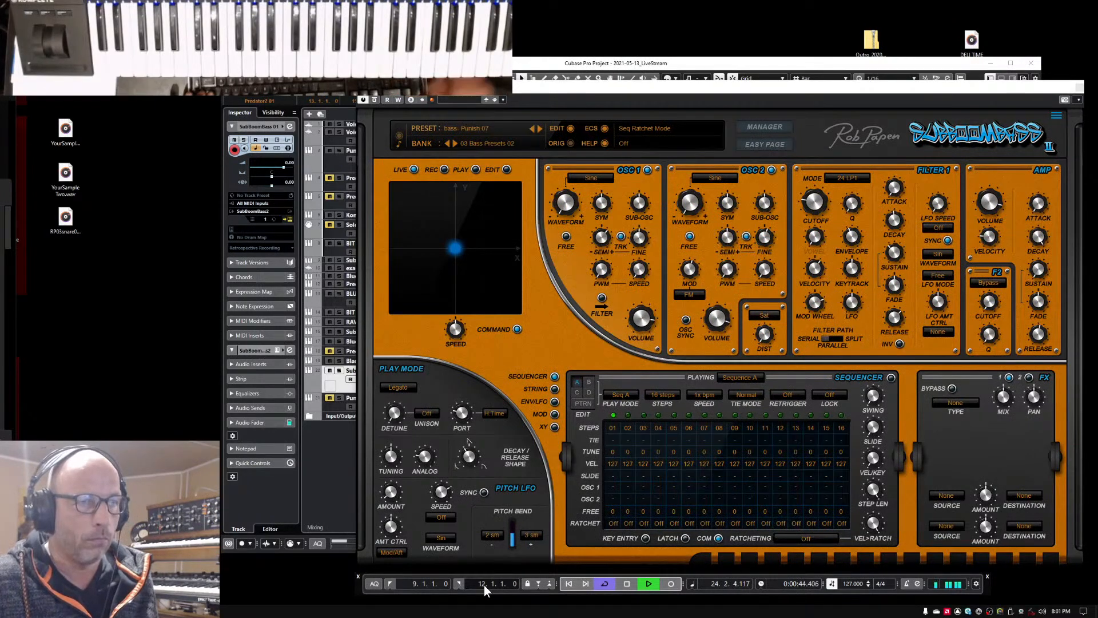
click(391, 583)
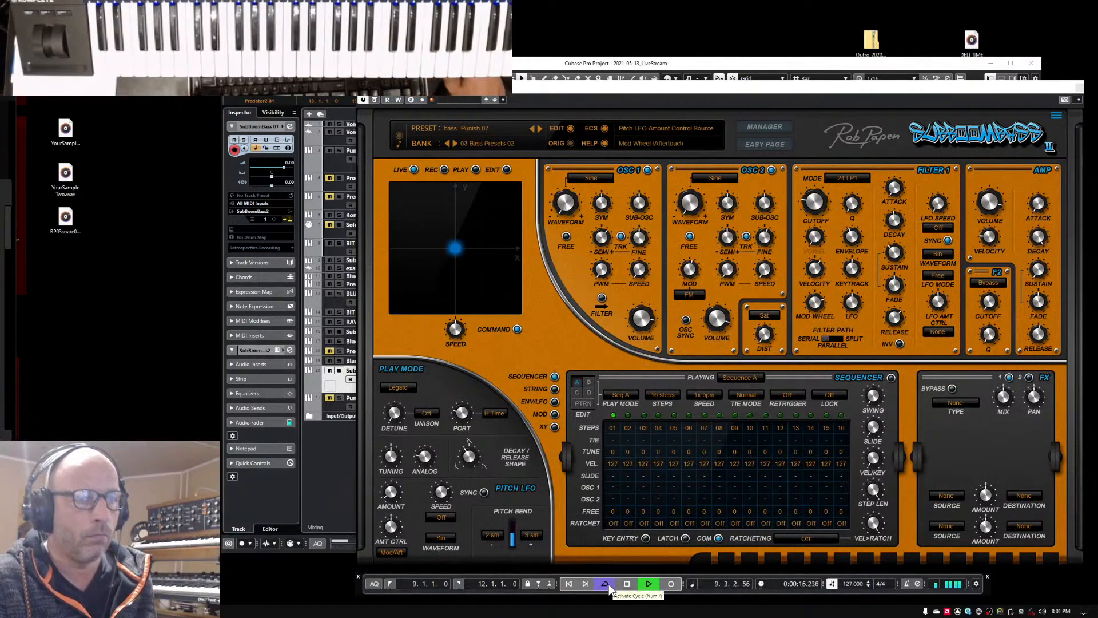
- Show the Env/LFO page of the SubBoomBass2 instrument and close its editor
click(554, 403)
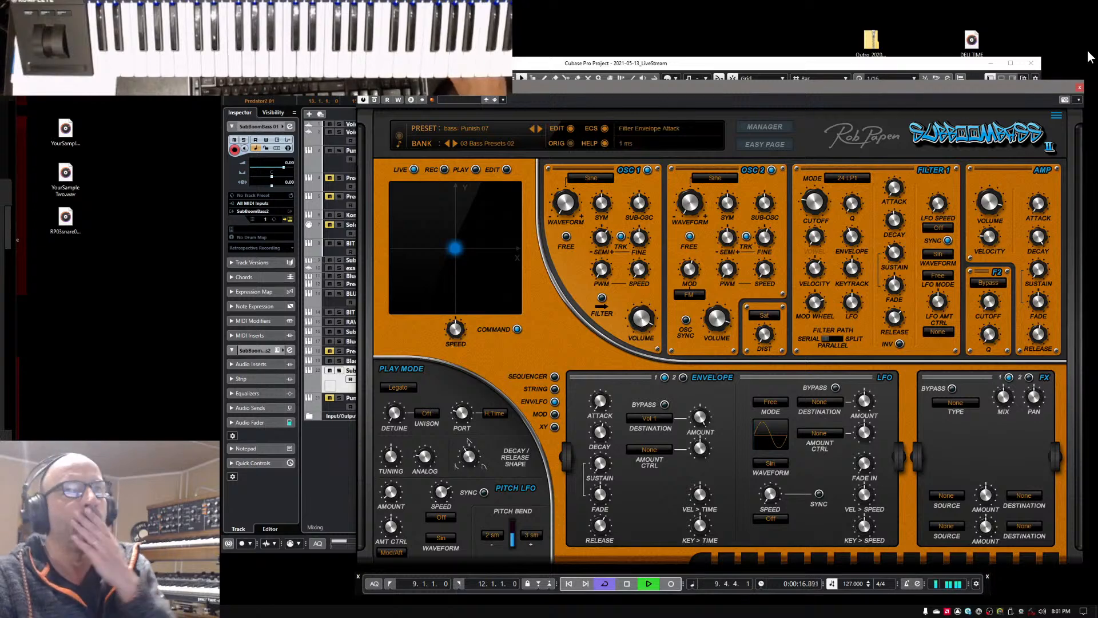
click(1079, 89)
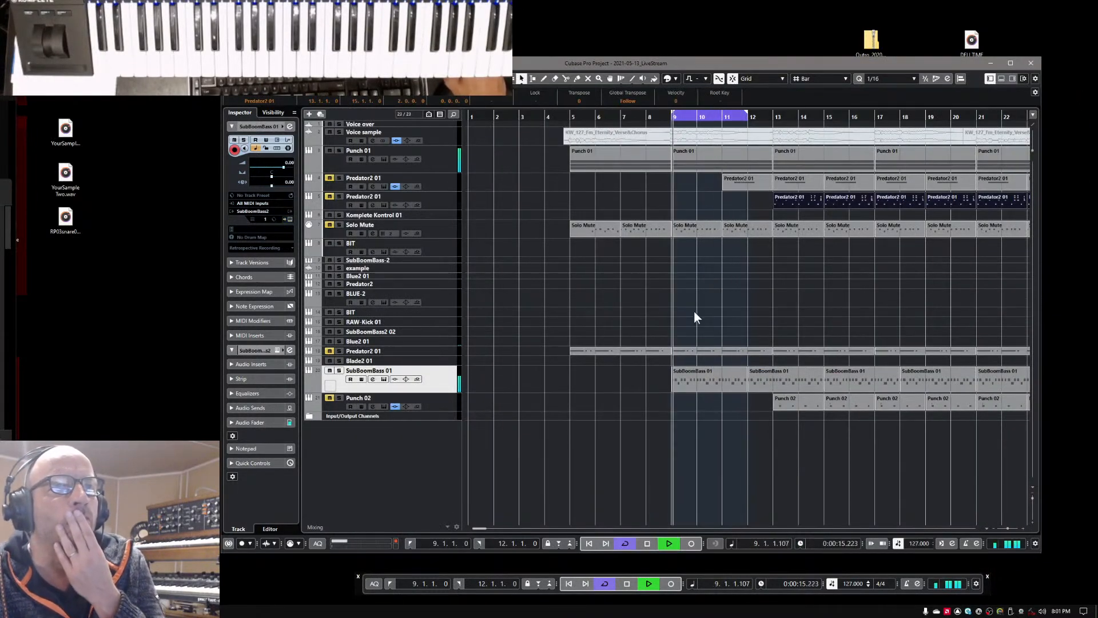
- Open the first SubBoomBass 01 part, starting at bar 9, in the key editor with its individual notes enlarged
click(685, 380)
double_click(685, 380)
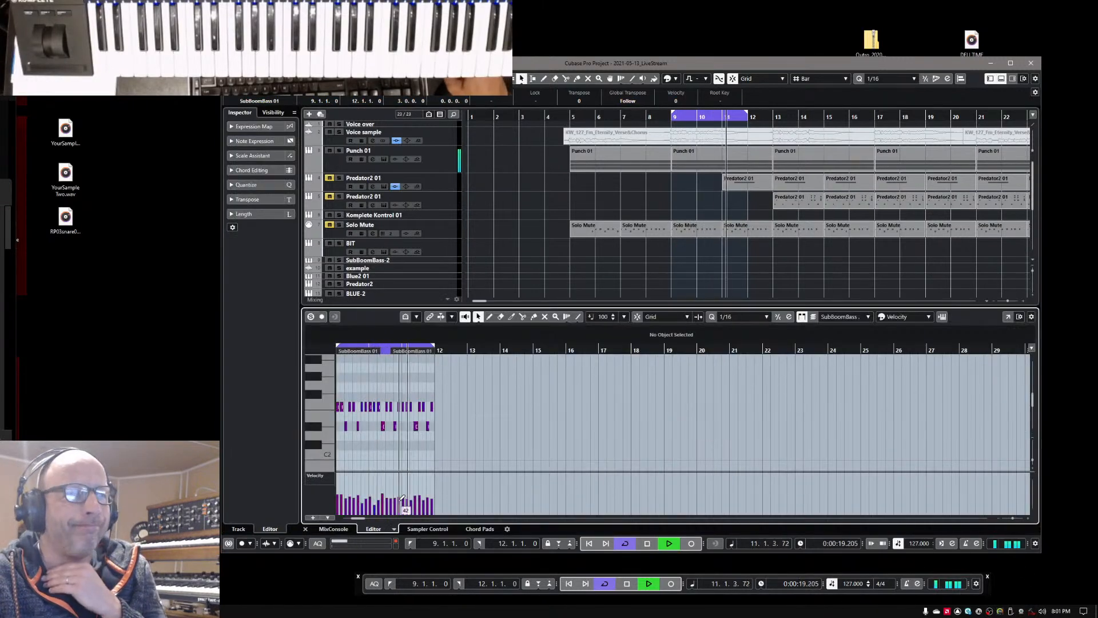
drag(1010, 516, 1014, 517)
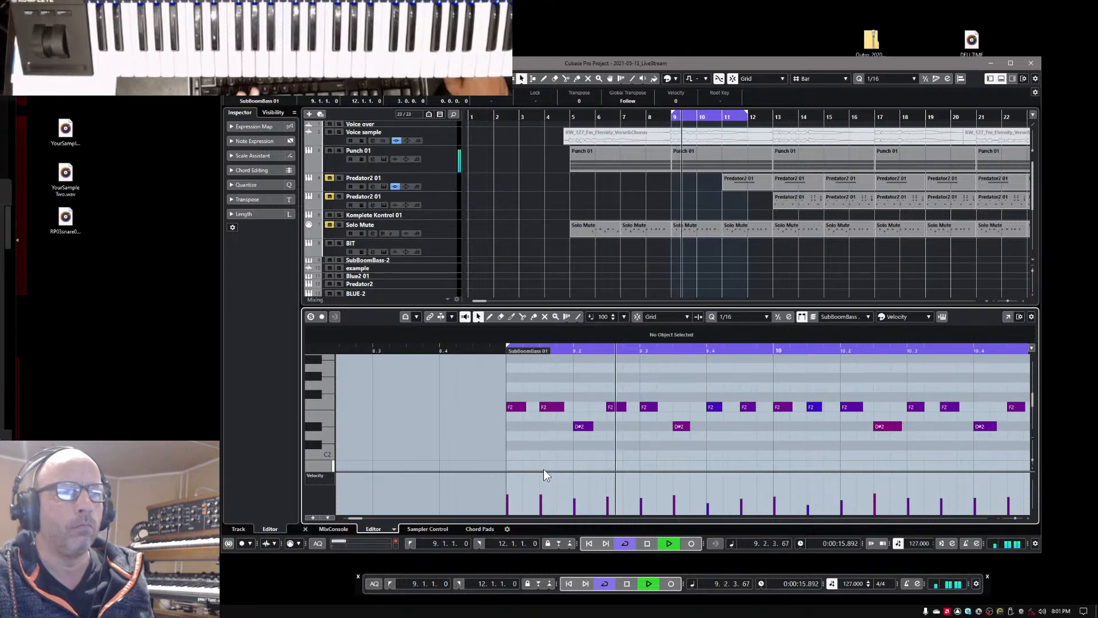
- Try deleting the F2 notes at 9.2.3, 9.4.3, 10.1.3 and 10.3.3 and audition the thinned bass line
key(space)
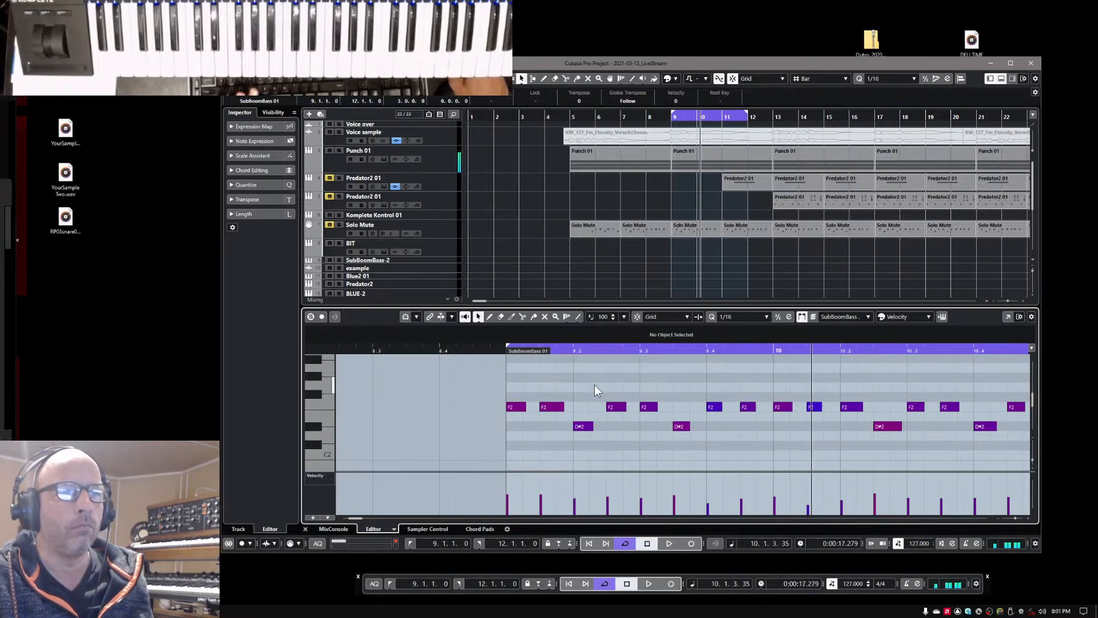
drag(604, 382, 633, 427)
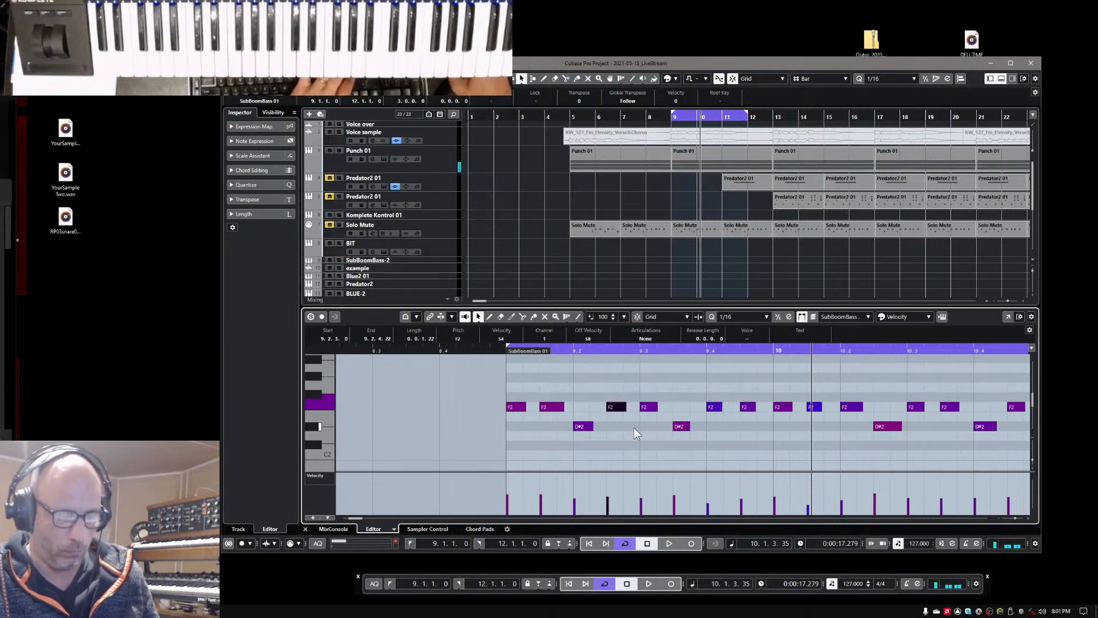
key(Delete)
drag(734, 398, 756, 420)
key(Delete)
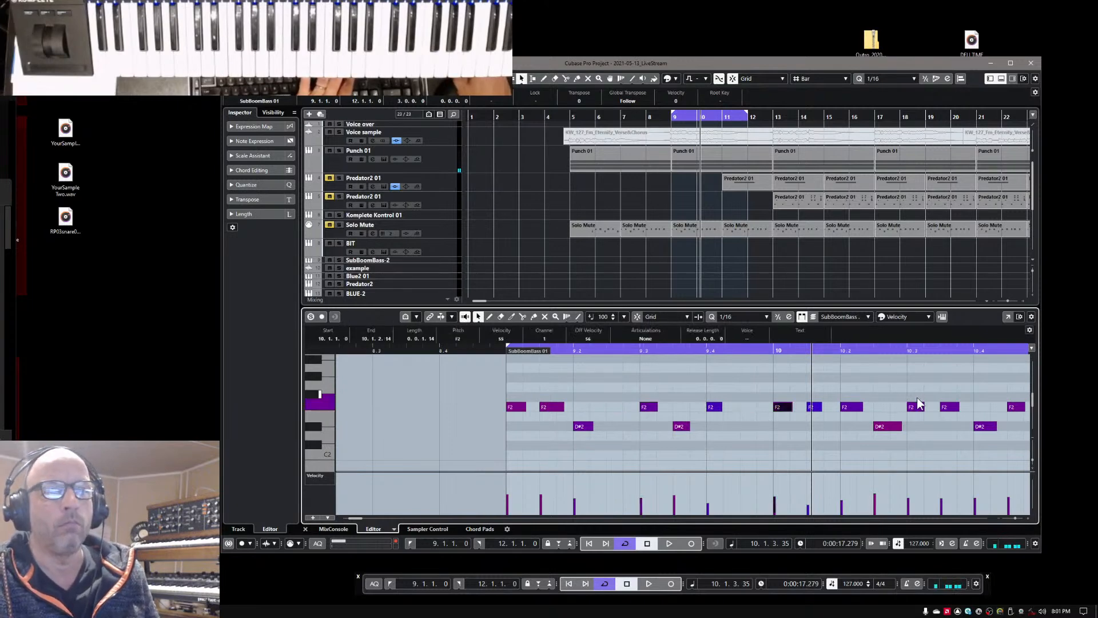
click(813, 406)
key(Delete)
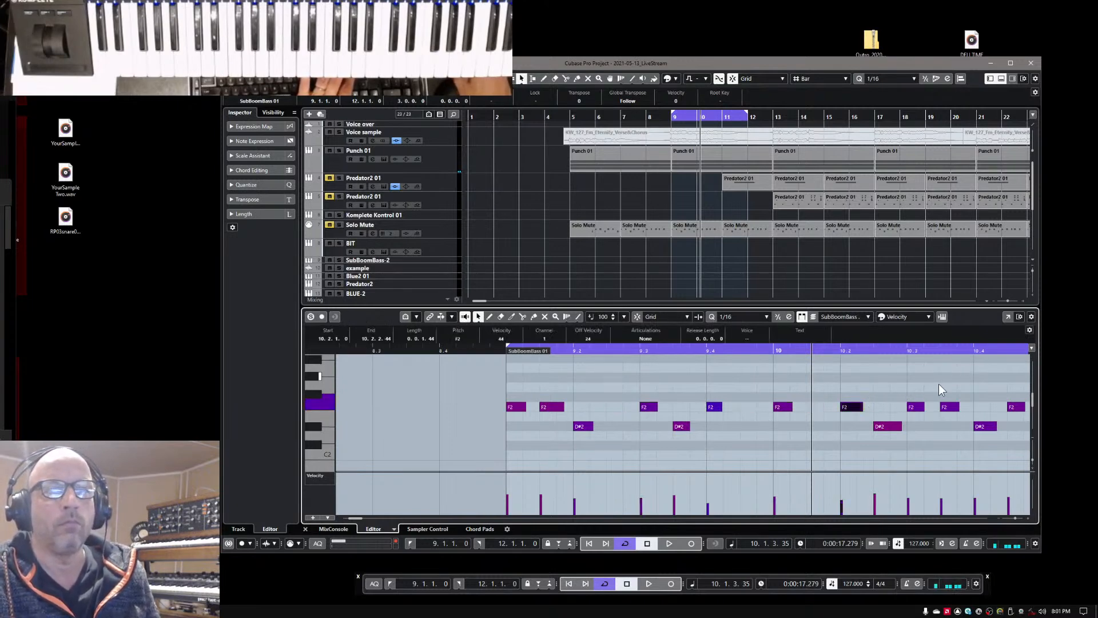
drag(948, 380, 955, 420)
key(Delete)
key(space)
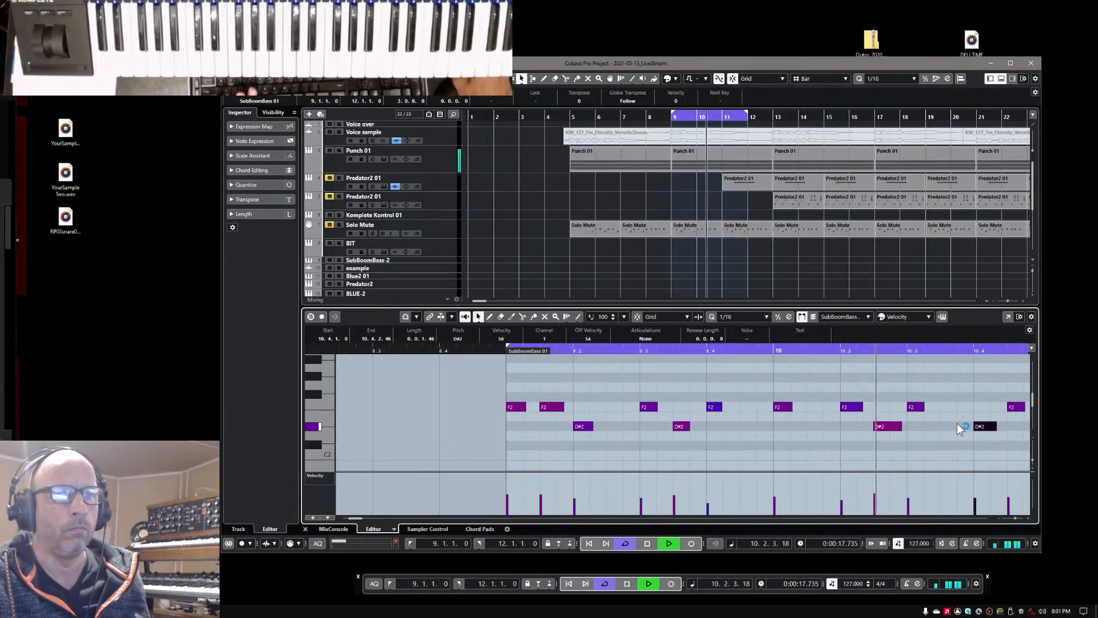
key(space)
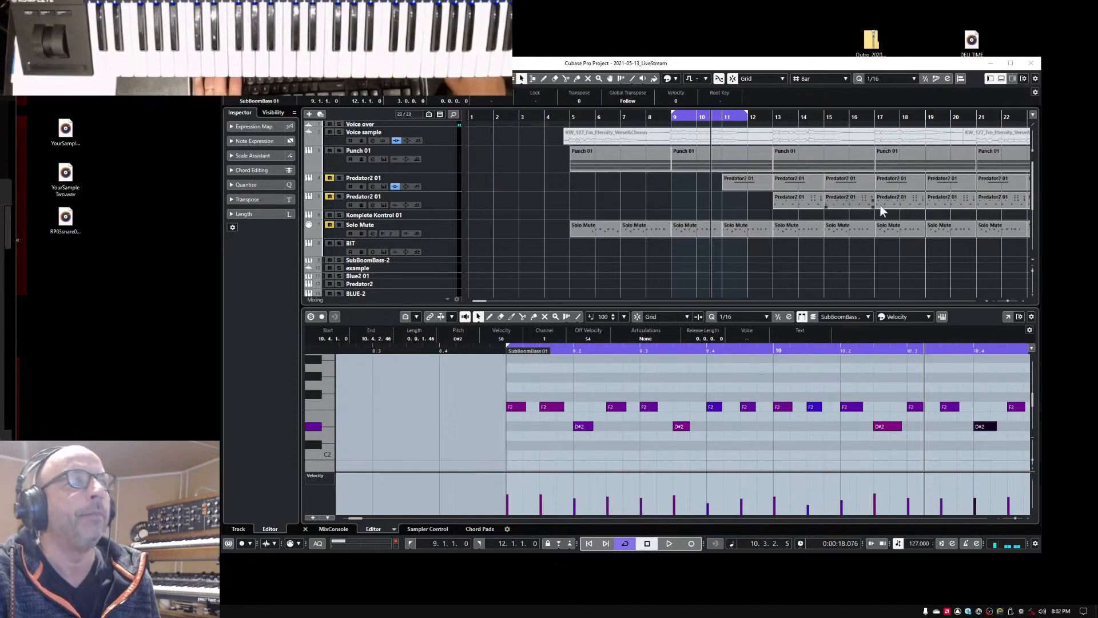
- Open the MixConsole and bypass the RP-Verb2 insert on the Voice over channel
click(919, 61)
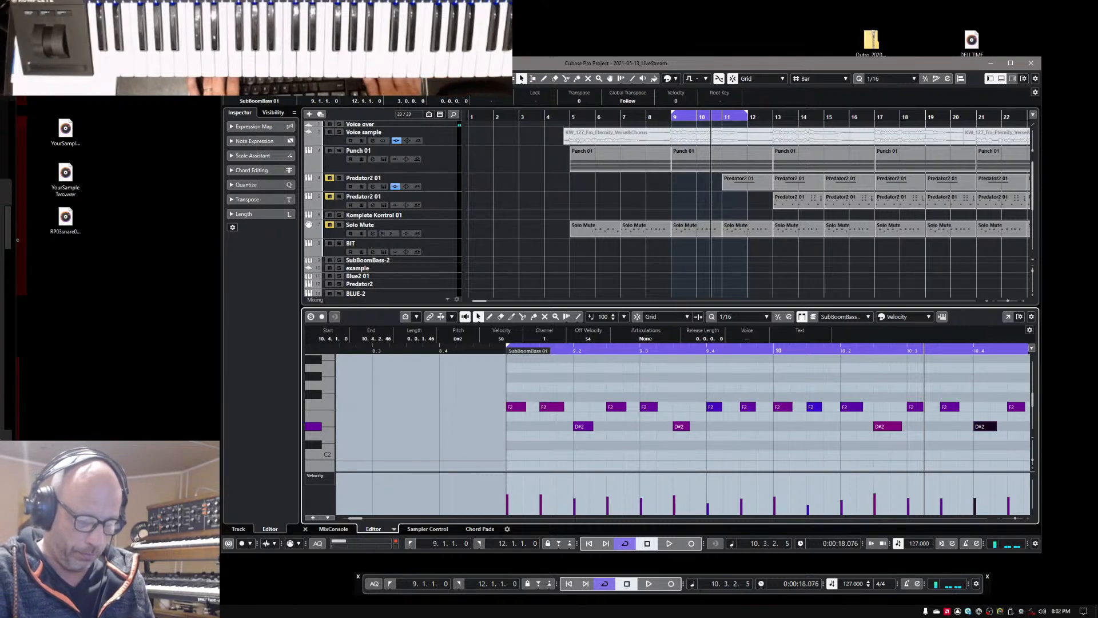
key(F3)
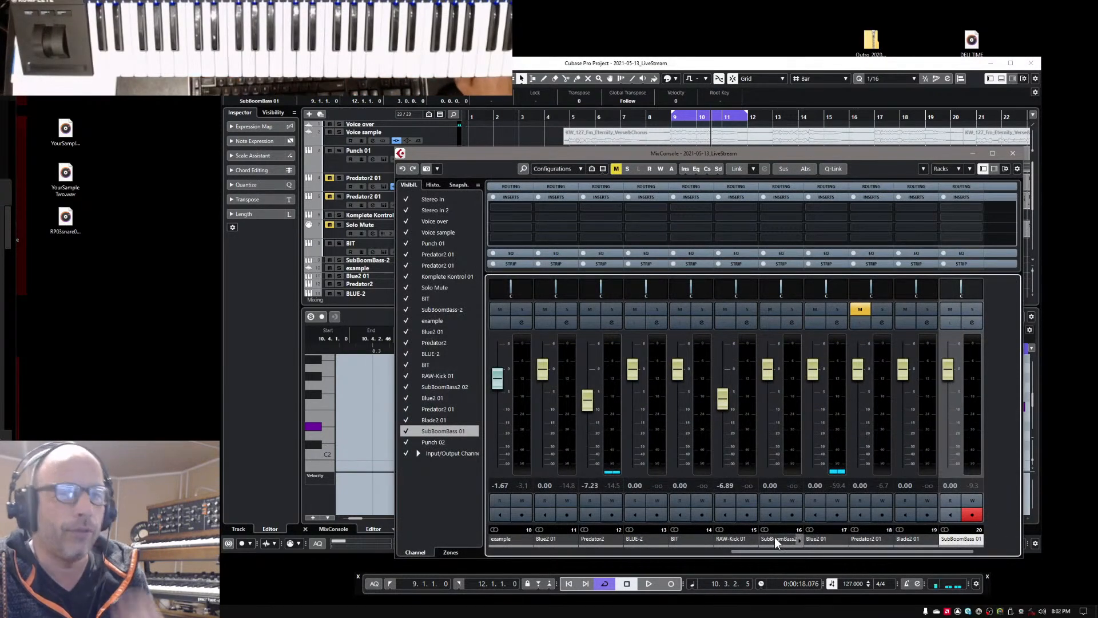
drag(772, 551, 541, 537)
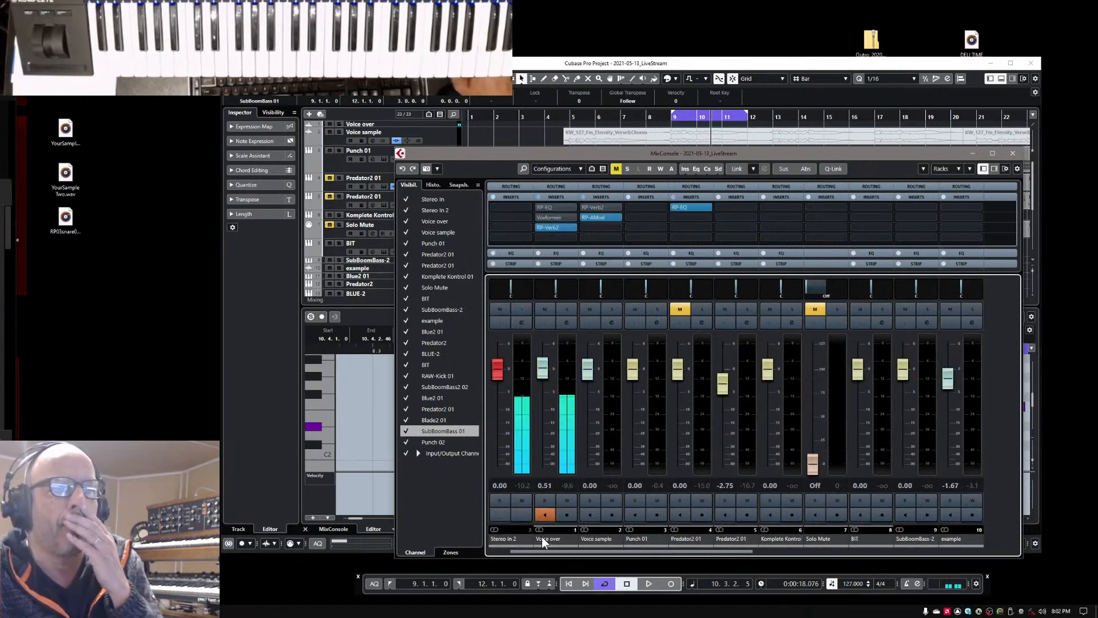
click(539, 226)
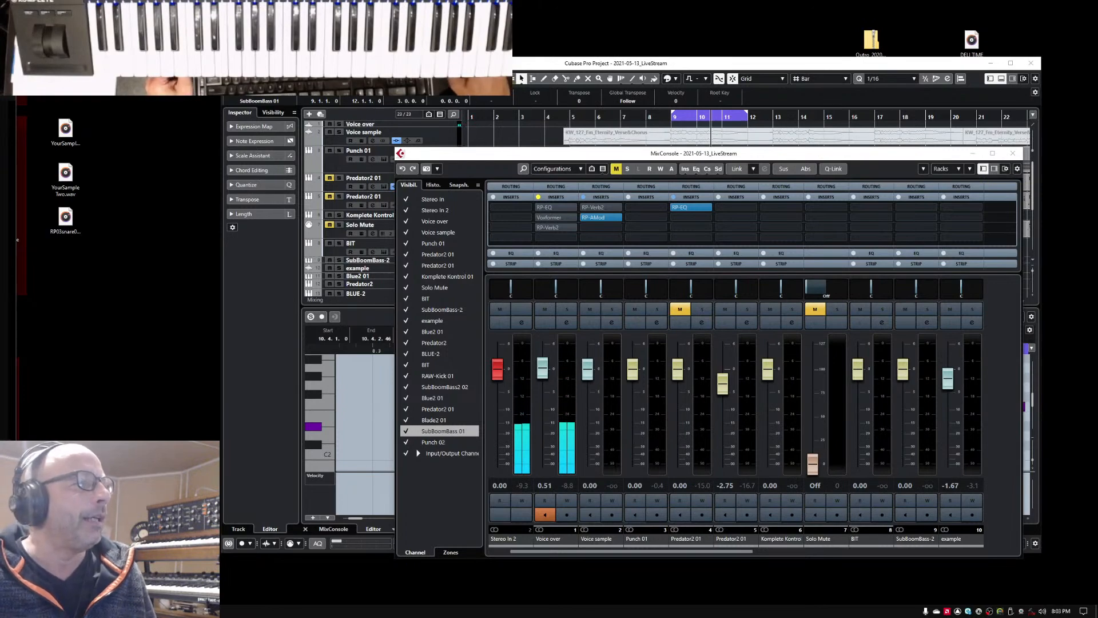
- Delete the F2 notes at 9.1.3, 9.4.3, 10.1.3 and 10.3.3 from the bass part while the loop plays
click(713, 67)
key(space)
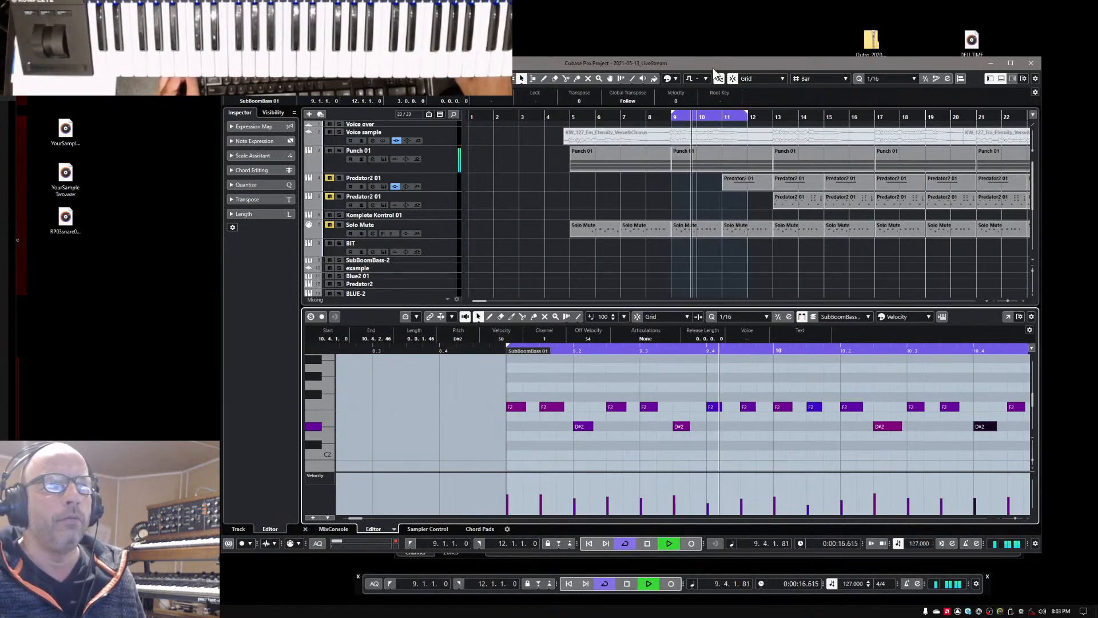
drag(539, 391, 546, 428)
key(Delete)
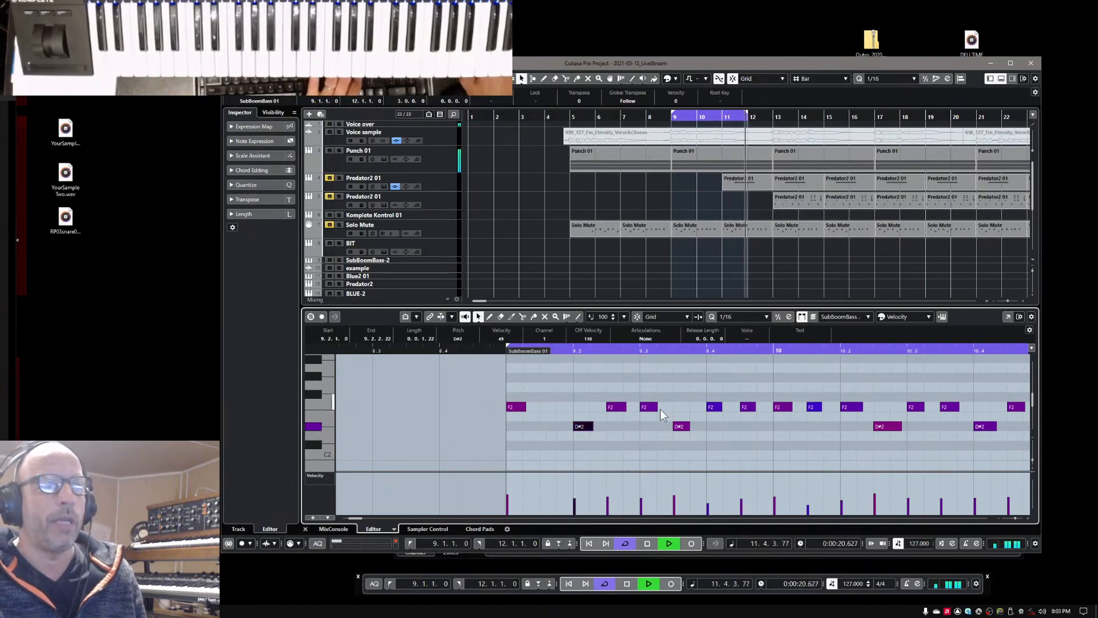
drag(738, 398, 762, 426)
key(Delete)
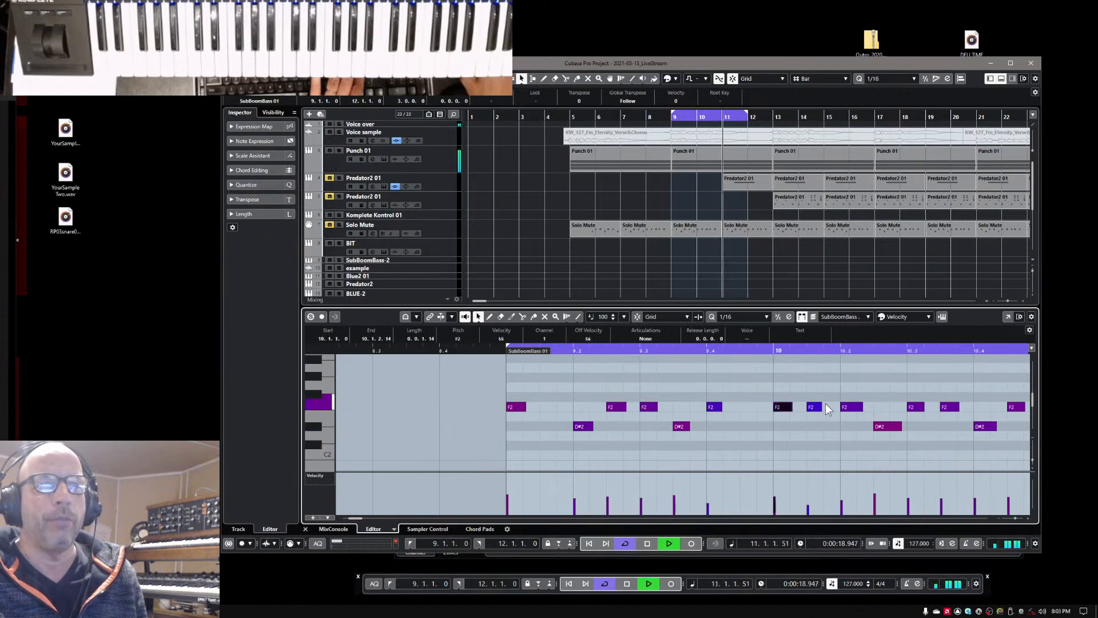
drag(808, 382, 821, 428)
key(Delete)
drag(957, 391, 965, 482)
key(Delete)
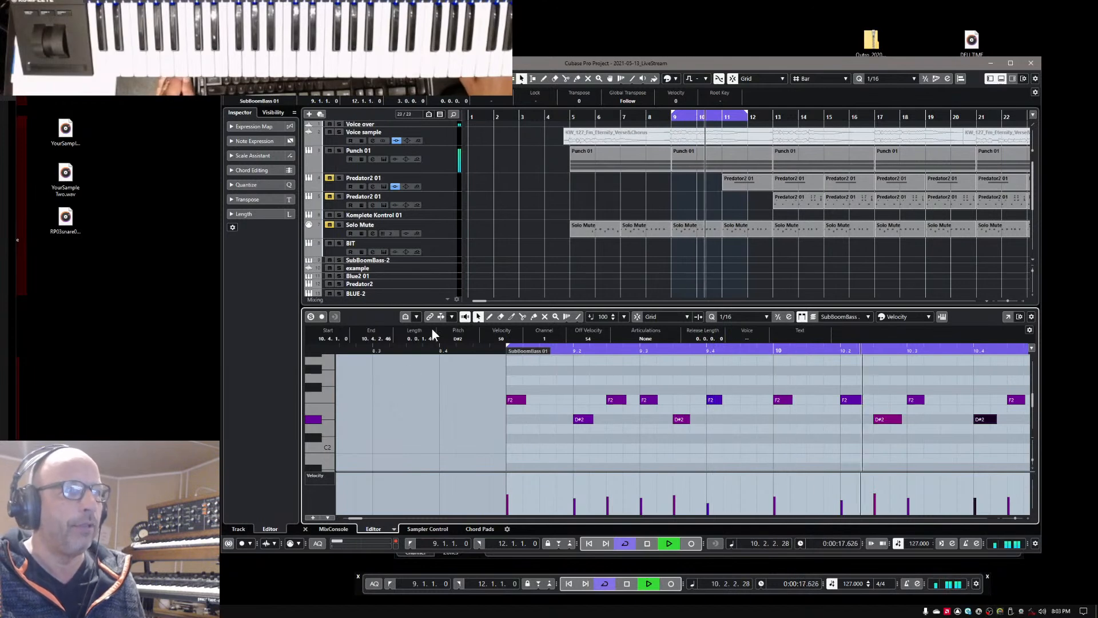
- Select the SubBoomBass 01 track, inspect its SubBoomBass2 instrument settings and close the instrument editor
scroll(743, 260, down, 3)
scroll(753, 261, down, 2)
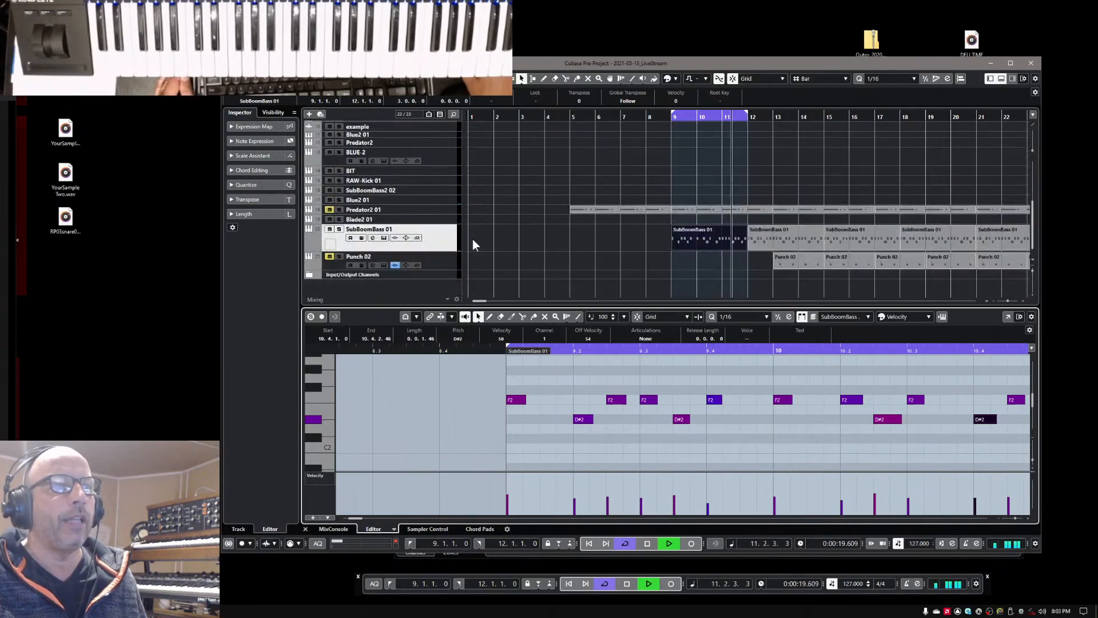
click(438, 243)
scroll(438, 243, up, 3)
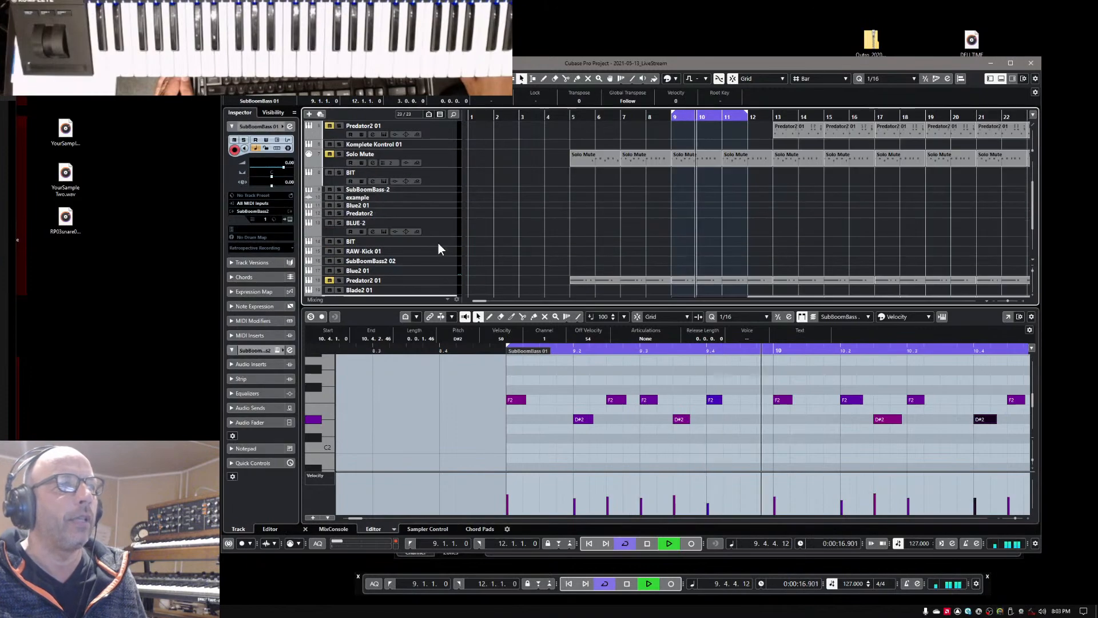
click(289, 219)
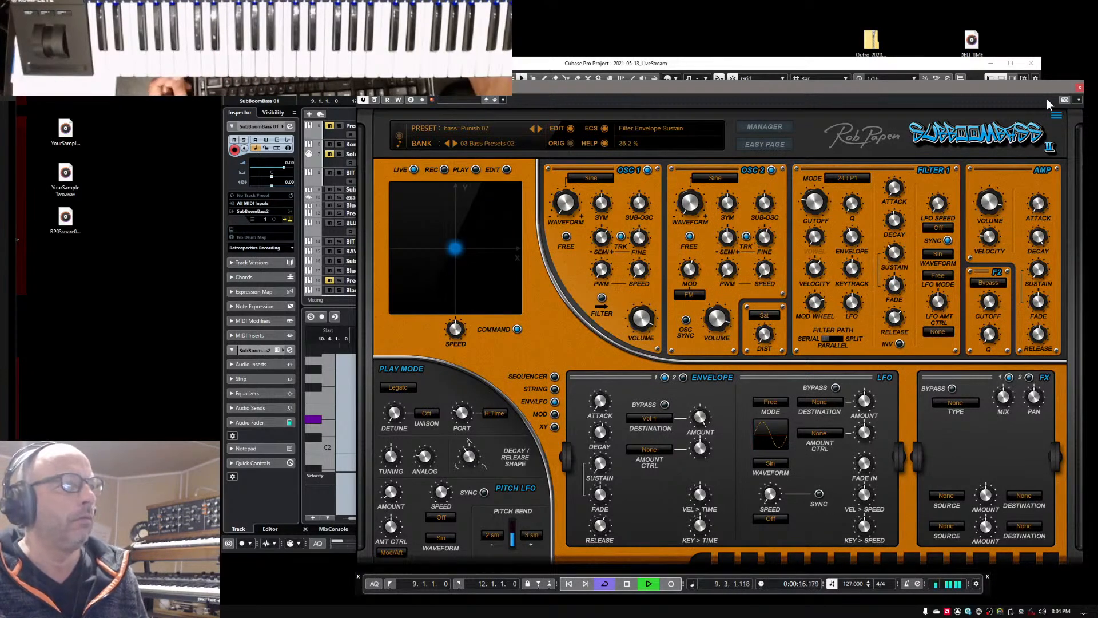
click(1079, 87)
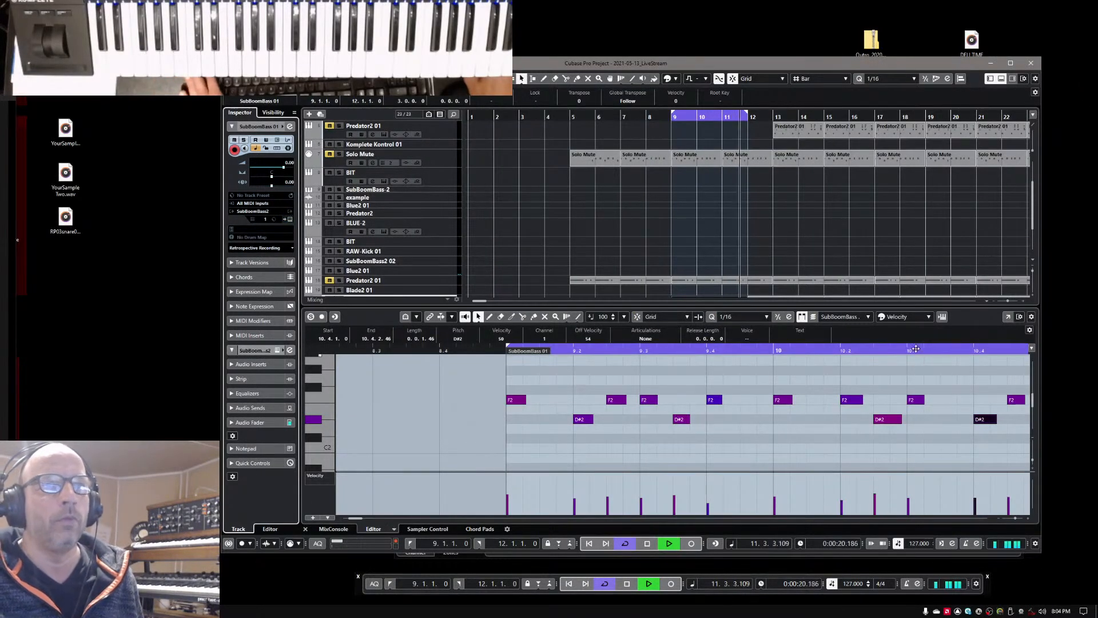
- Hide the key editor, split the first SubBoomBass 01 part at bars 10 and 11, and delete its bar 11 segment
click(1000, 83)
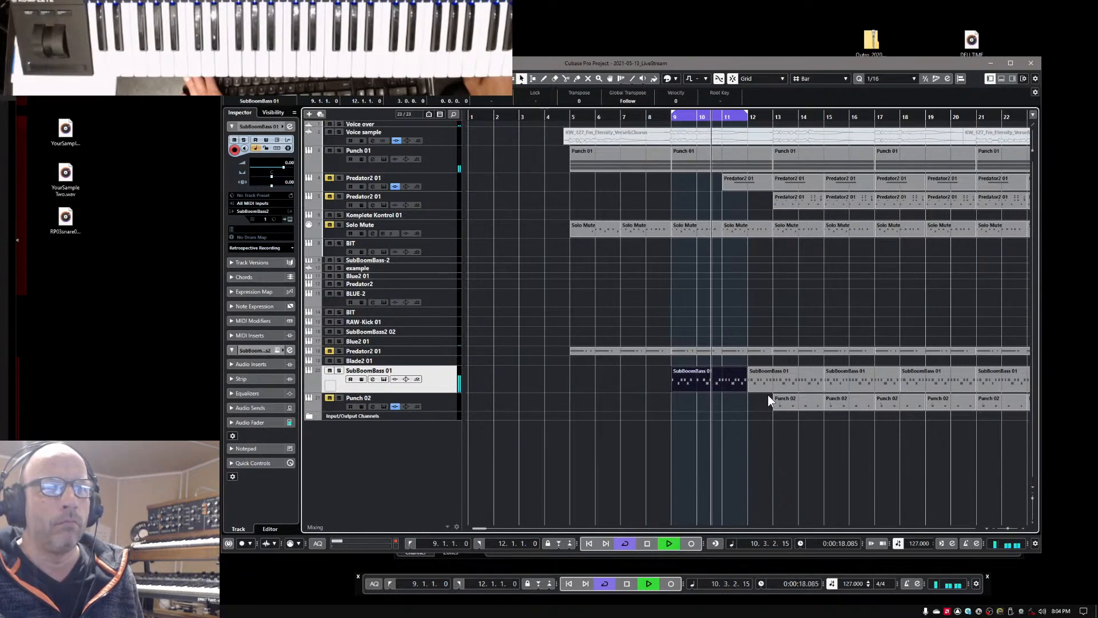
key(space)
right_click(725, 412)
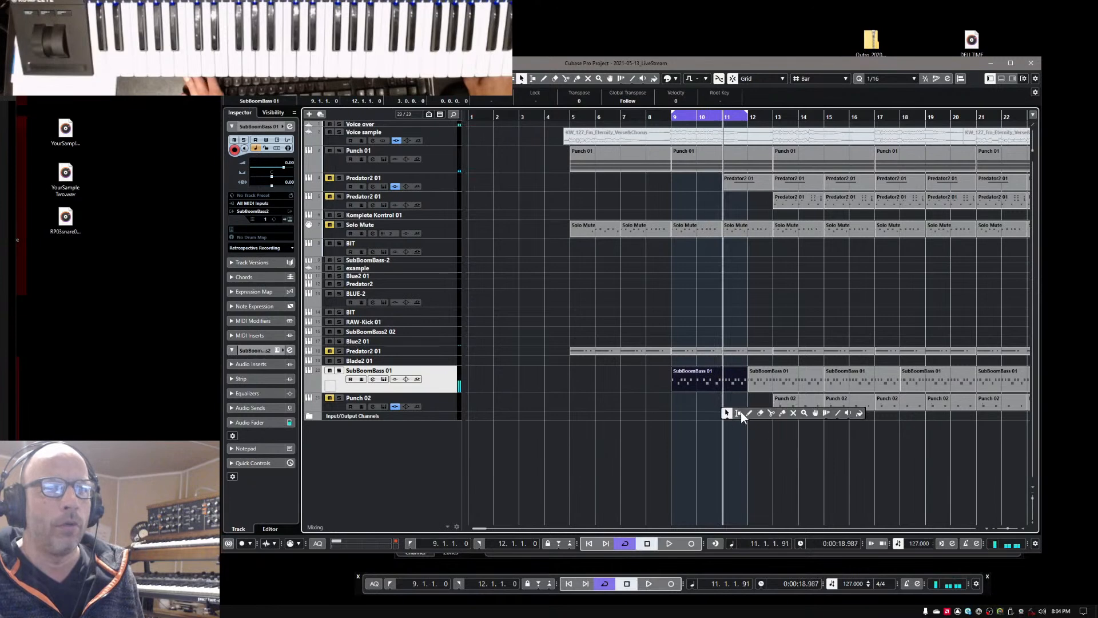
click(771, 412)
click(715, 388)
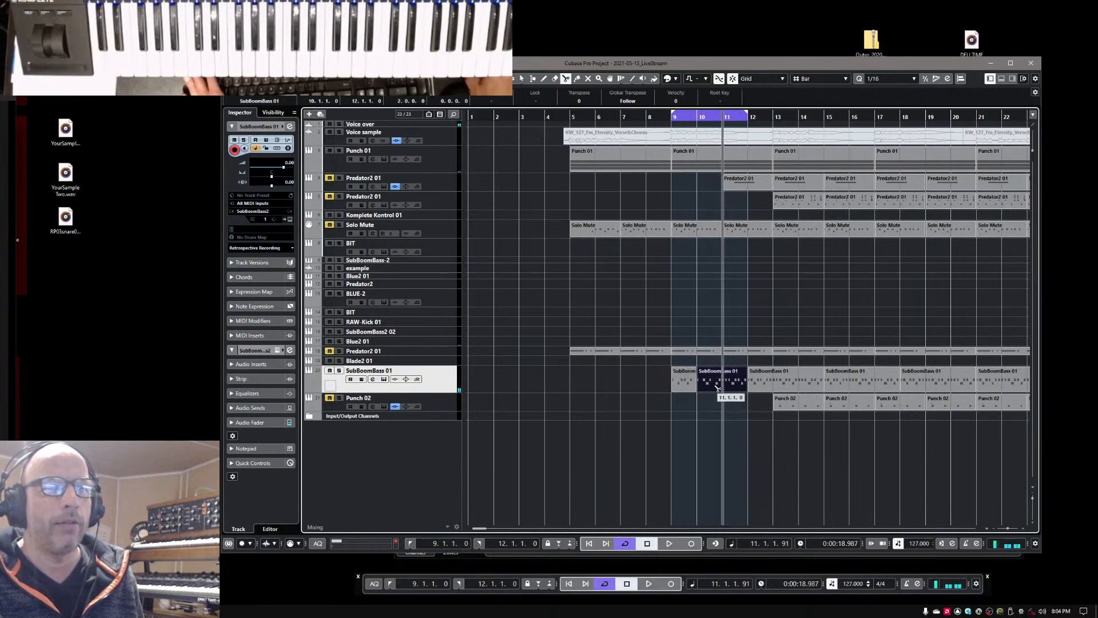
click(729, 388)
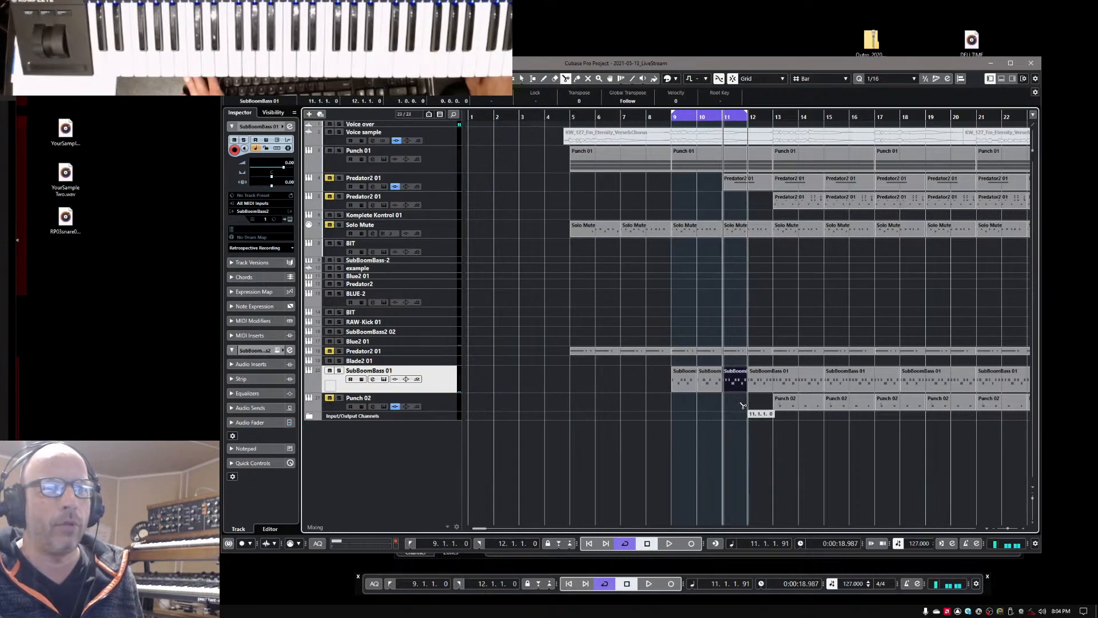
key(1)
key(Delete)
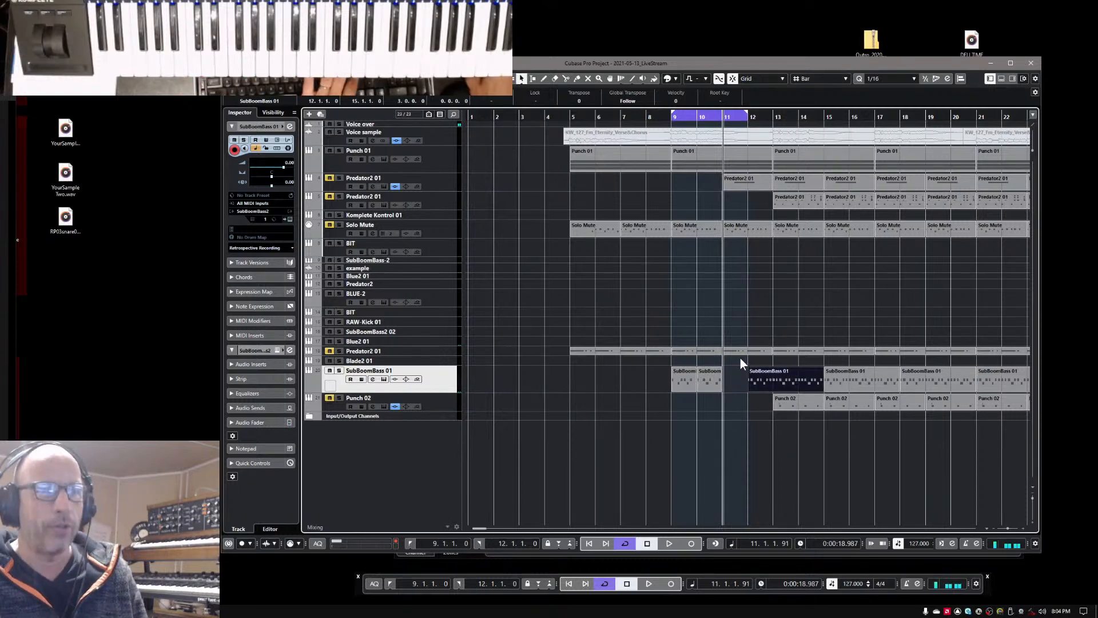
- Delete the SubBoomBass 01 parts from bar 12 to bar 24 and move the bar 10 part onto bar 9
drag(737, 366, 995, 381)
key(Delete)
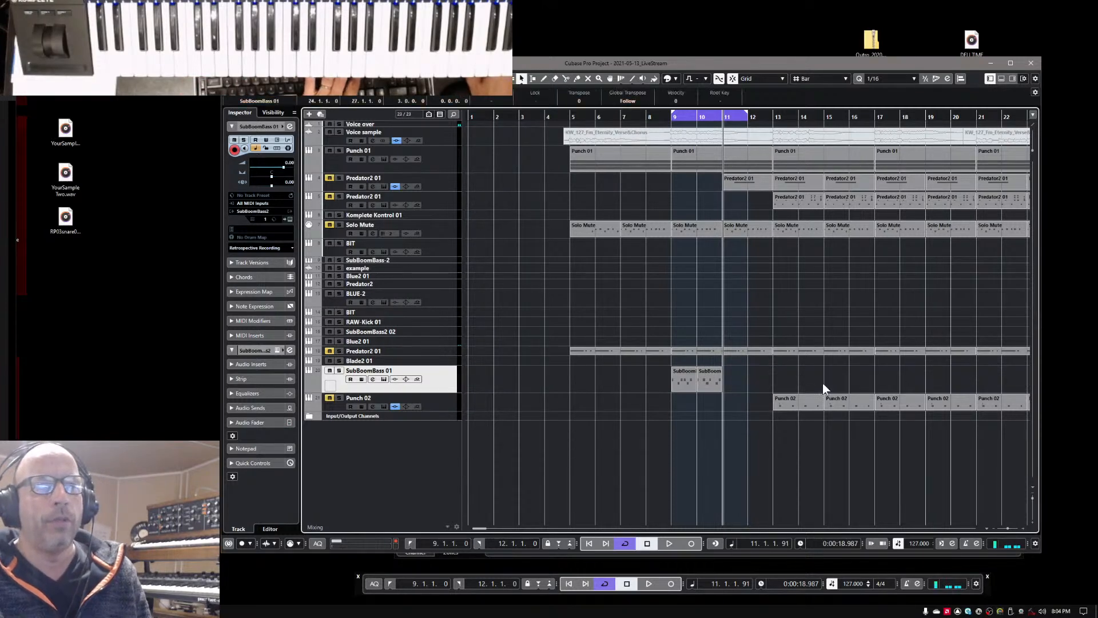
drag(701, 380, 681, 379)
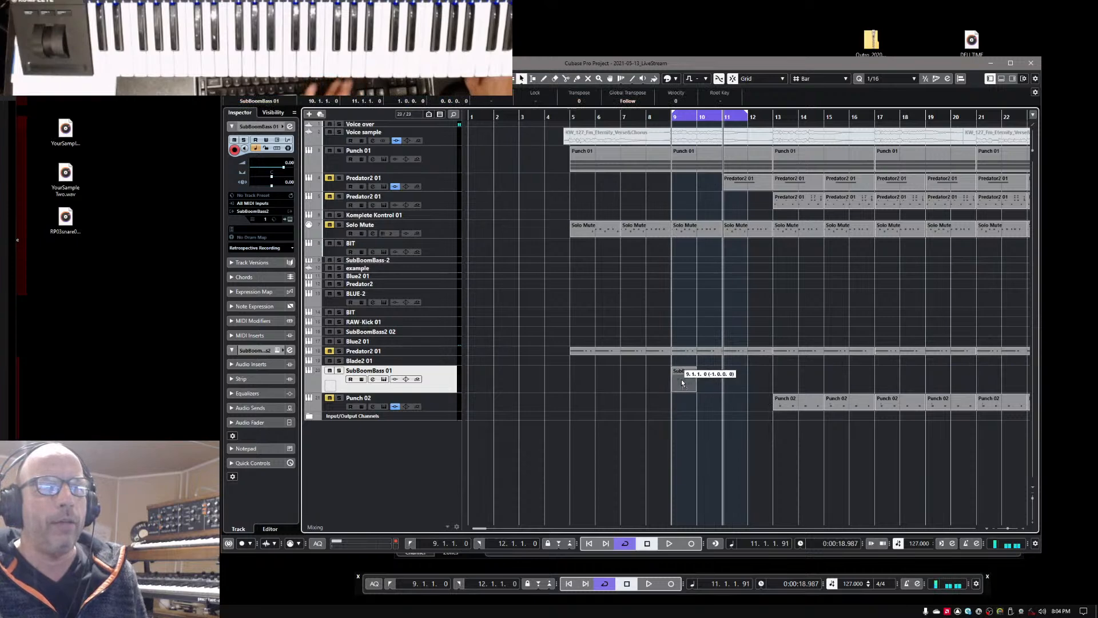
- Repeat the one-bar SubBoomBass 01 part from bar 9 through bar 16 and play the loop to audition it
key(ctrl+d)
key(ctrl+d)
key(ctrl+d)
key(ctrl+d)
key(ctrl+d)
key(ctrl+d)
key(ctrl+d)
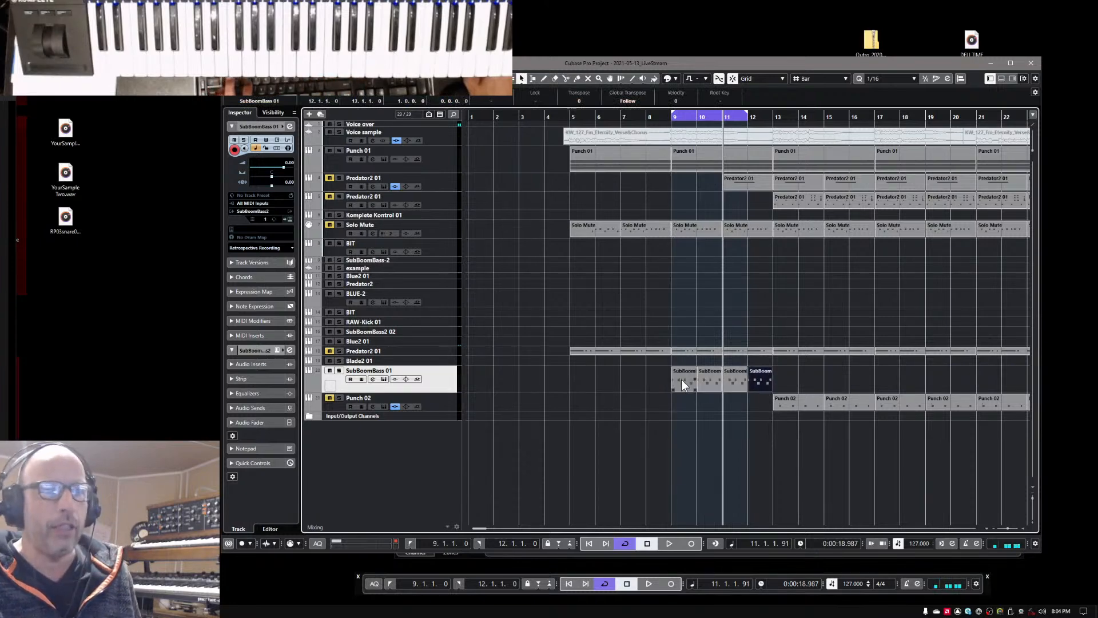
key(space)
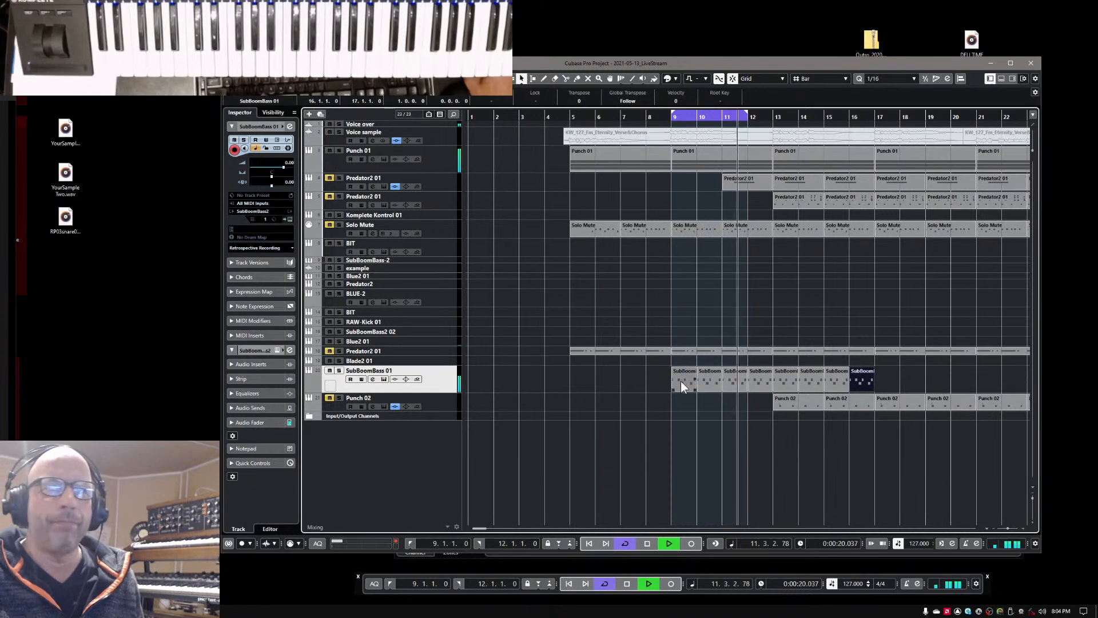
key(space)
- Set the grid type to Use Quantize, shift all SubBoomBass 01 parts to start at 8.4.1, and audition them from 8.3.1
drag(659, 375, 869, 375)
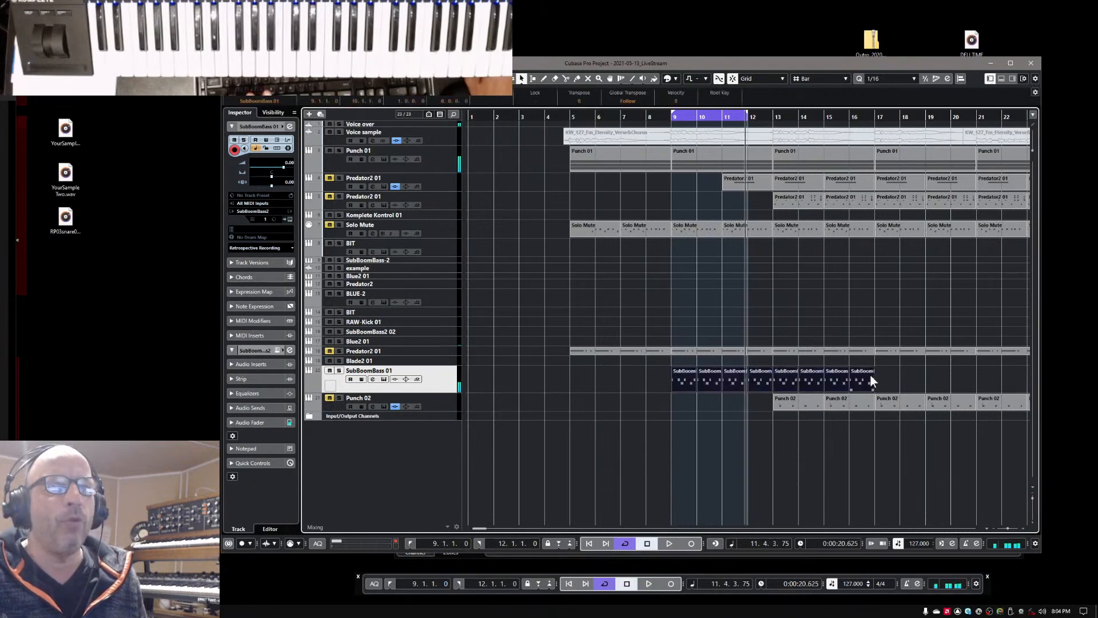
click(794, 77)
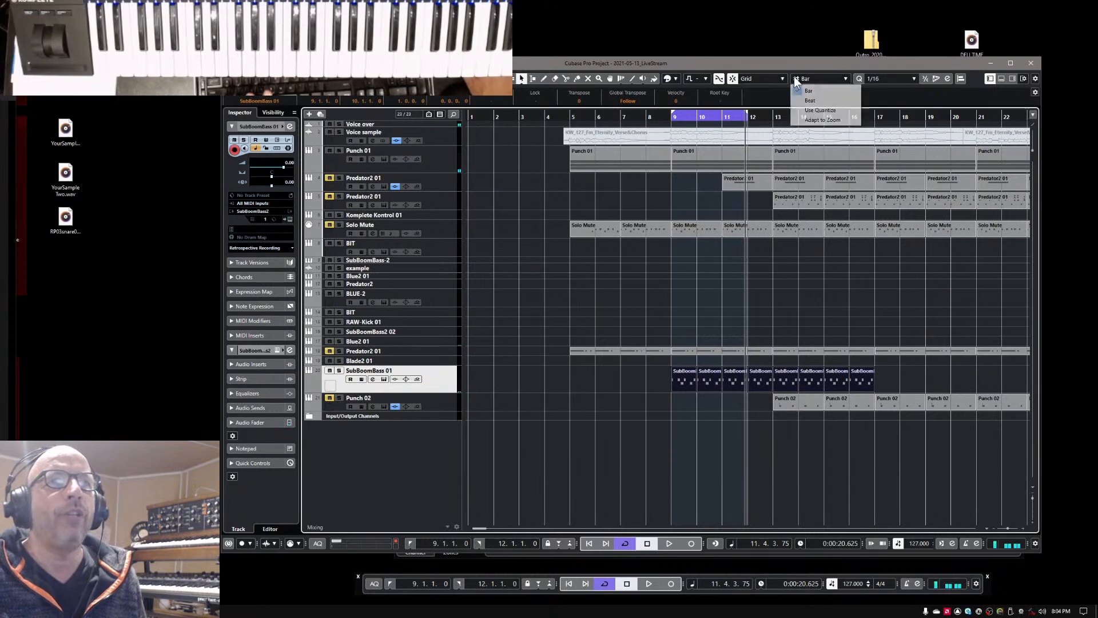
click(810, 111)
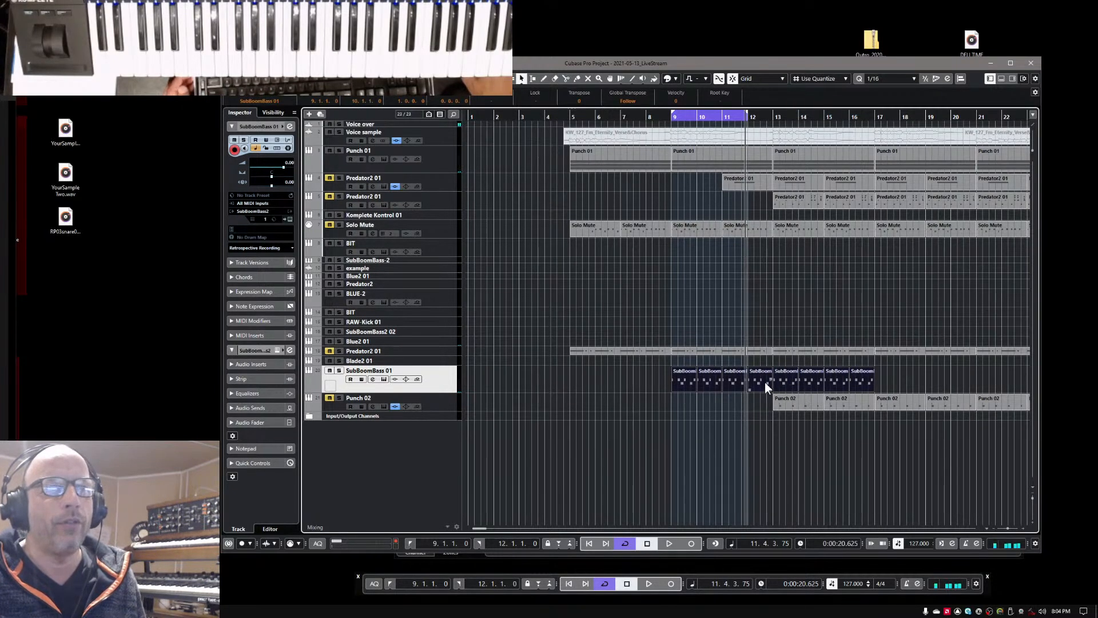
drag(762, 382, 757, 382)
click(655, 117)
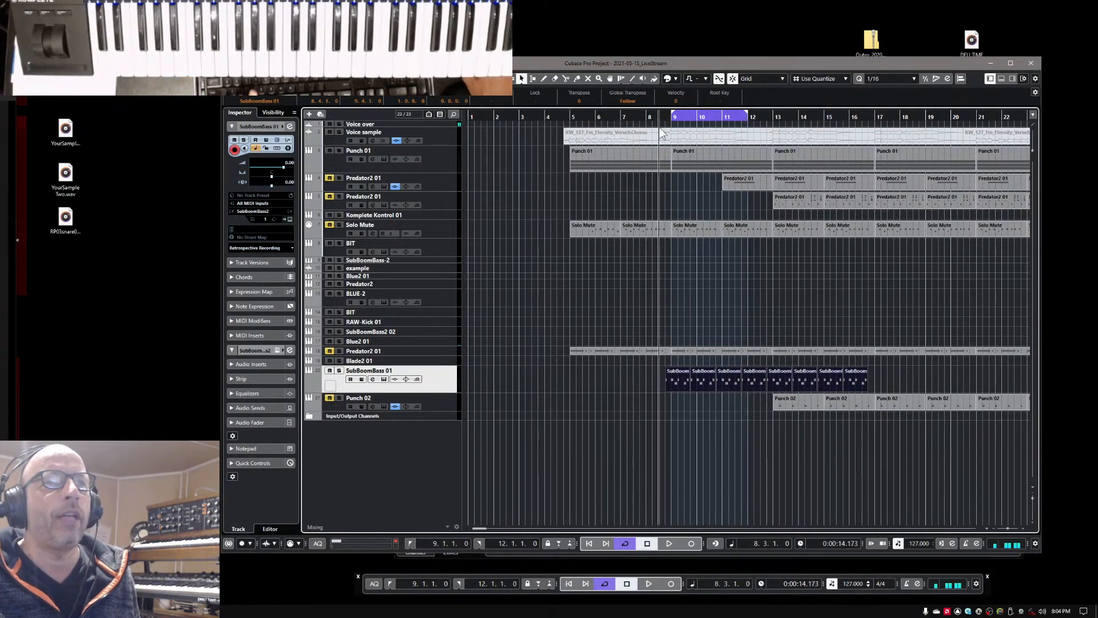
key(space)
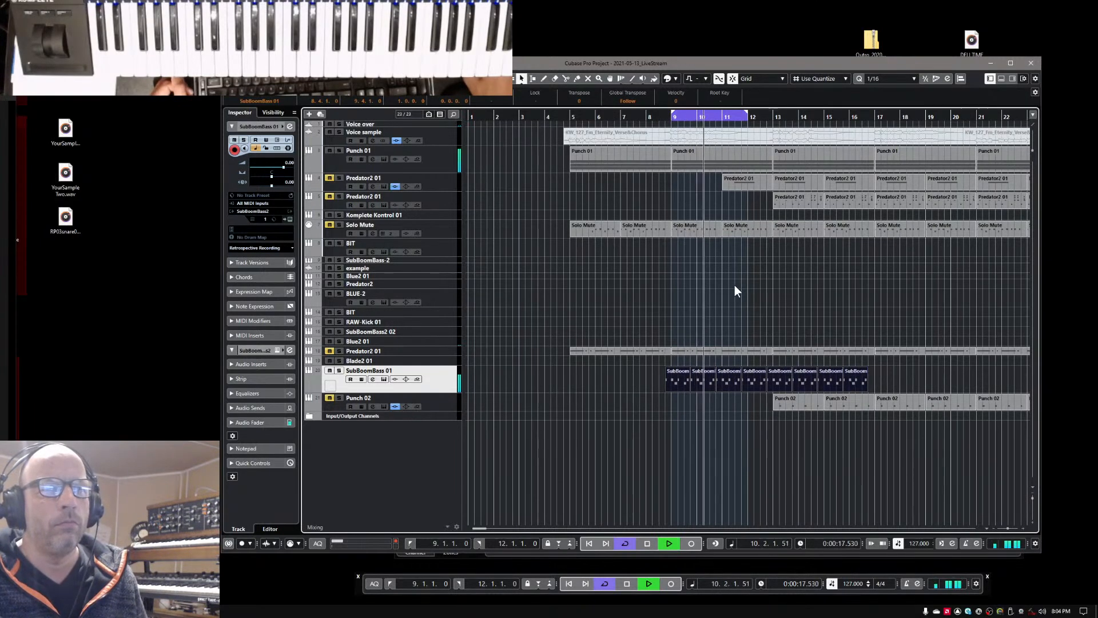
key(space)
- Delete the shifted row of one-bar SubBoomBass 01 parts and set the grid type to Bar
drag(895, 374, 673, 371)
key(Delete)
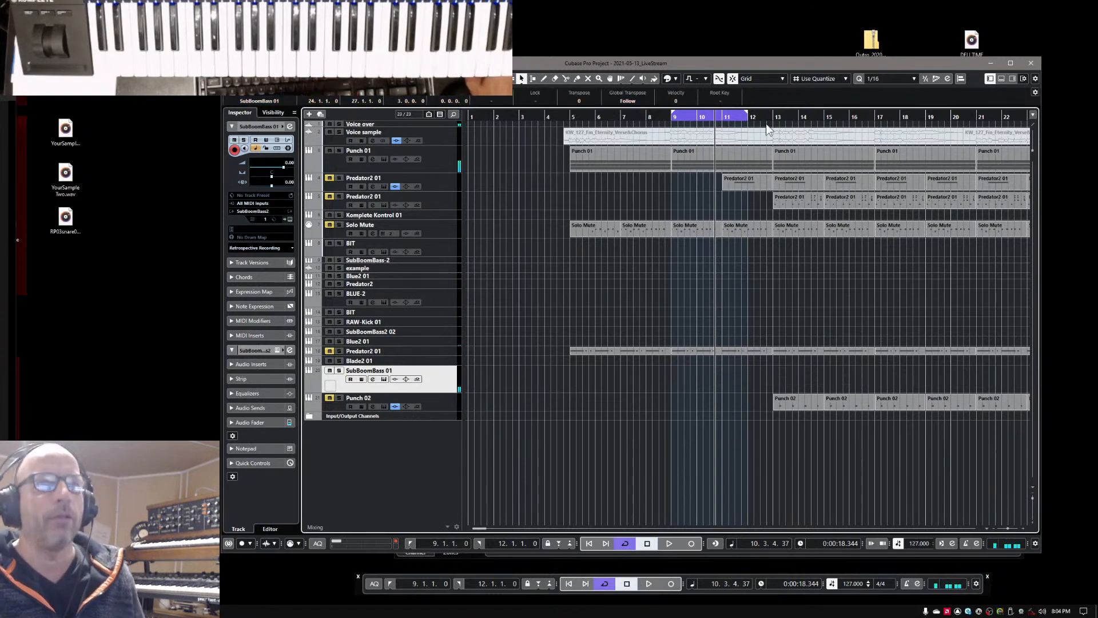
click(810, 78)
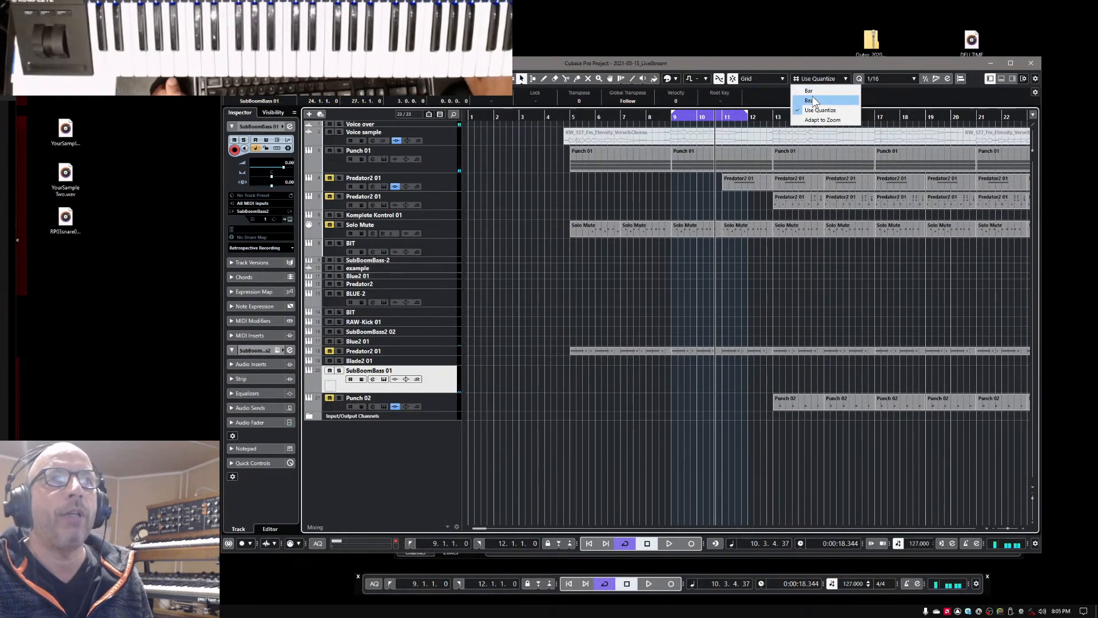
click(811, 91)
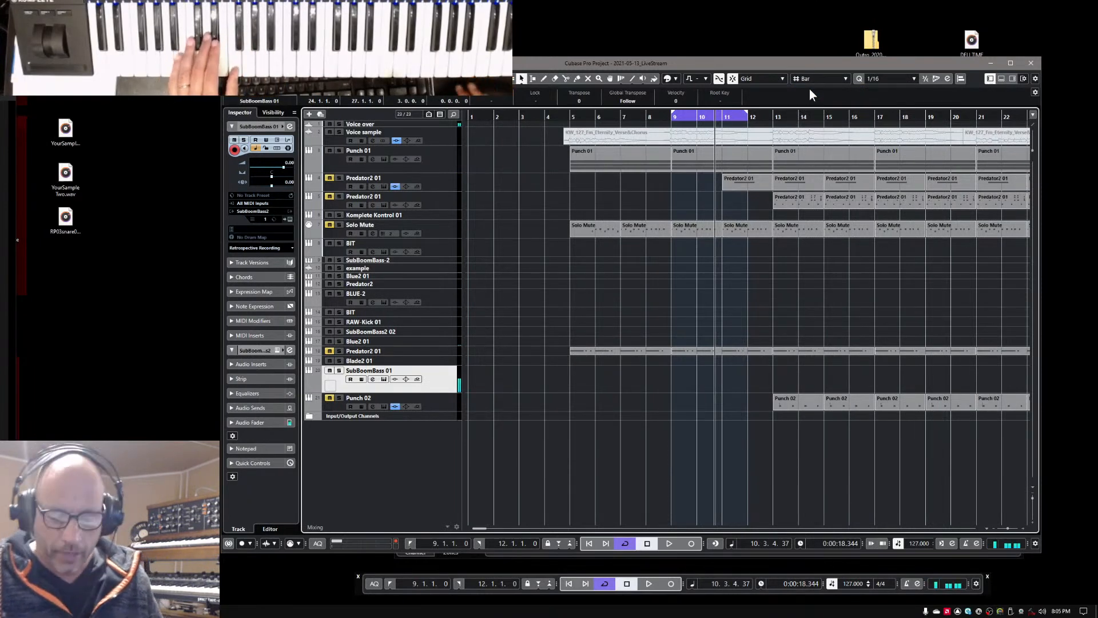
- Turn cycle off and record a new SubBoomBass 01 bass line from bar 9, stopping in bar 13
key(KP_Decimal)
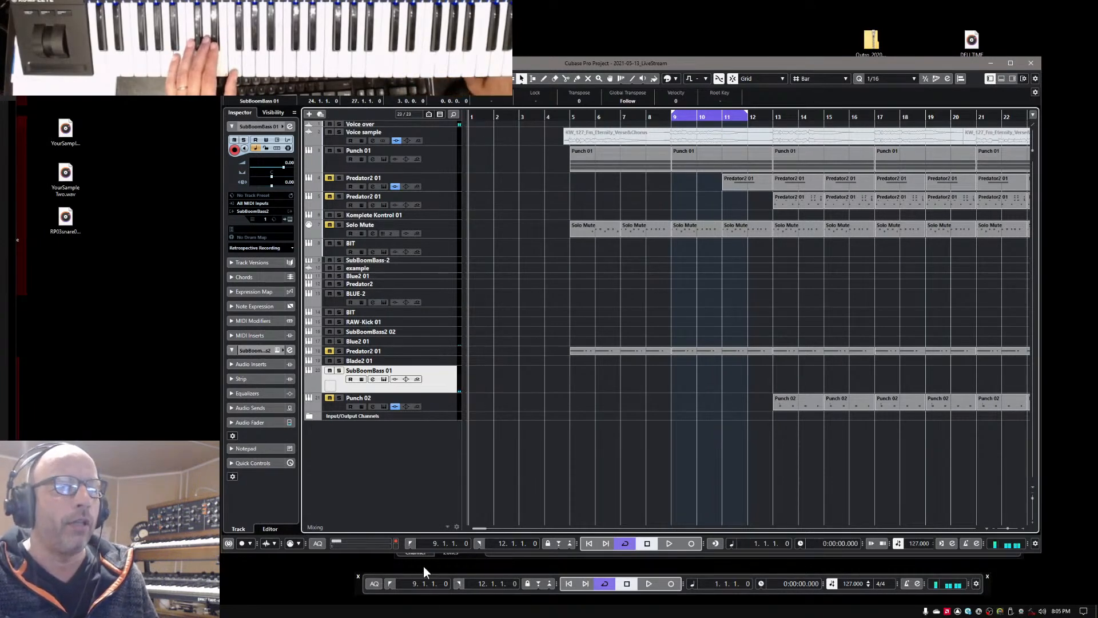
click(409, 543)
click(623, 543)
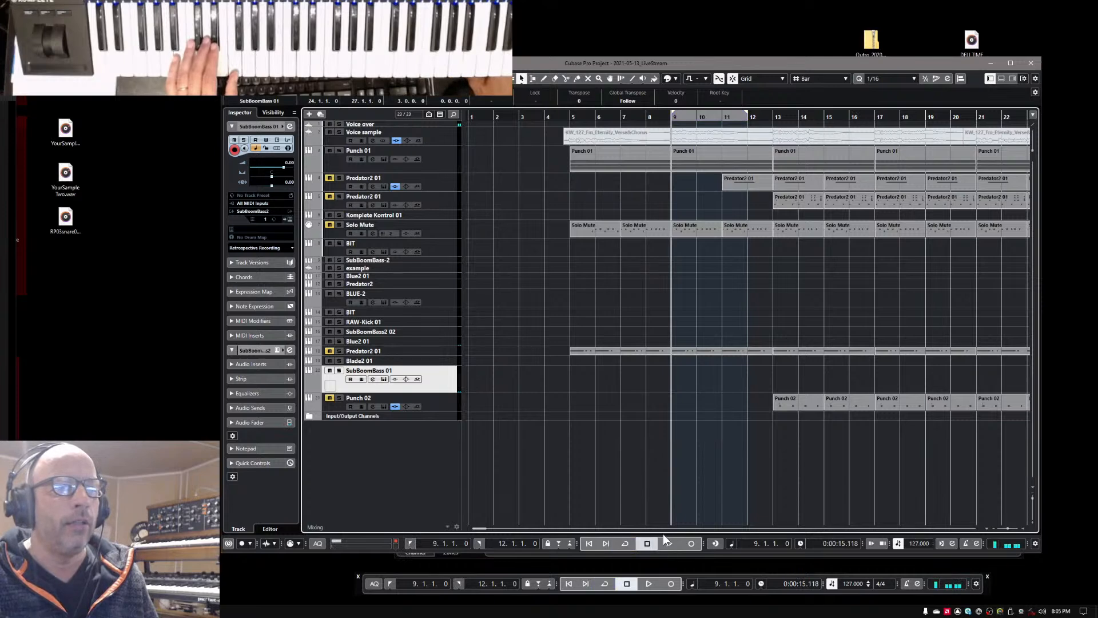
click(695, 546)
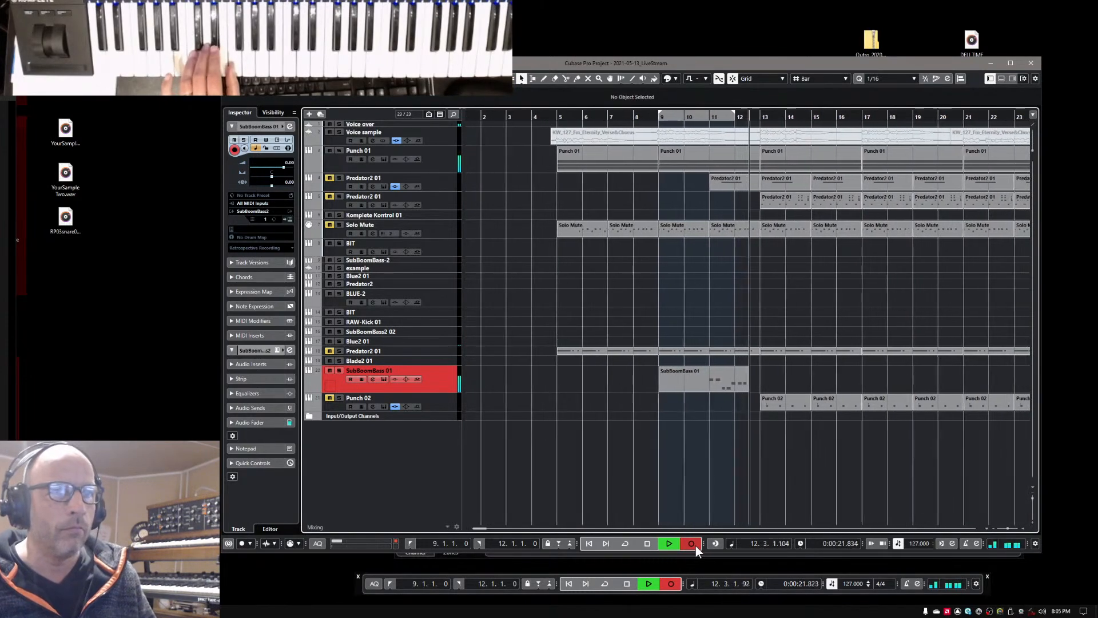
key(space)
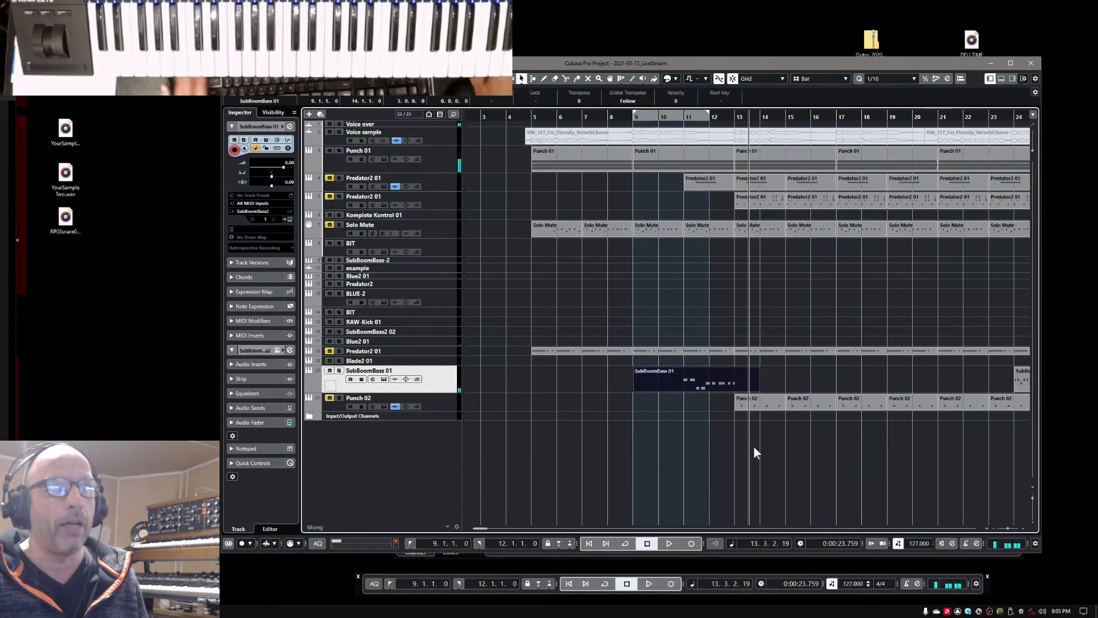
- Split the newly recorded SubBoomBass 01 part at bars 11 and 13
right_click(735, 369)
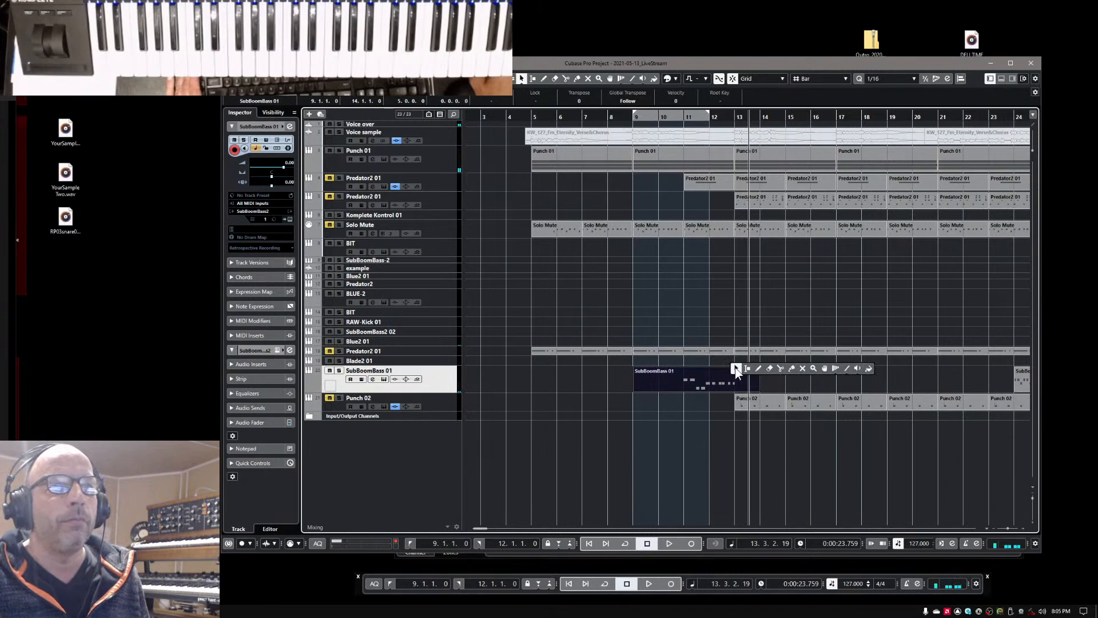
click(780, 368)
click(686, 382)
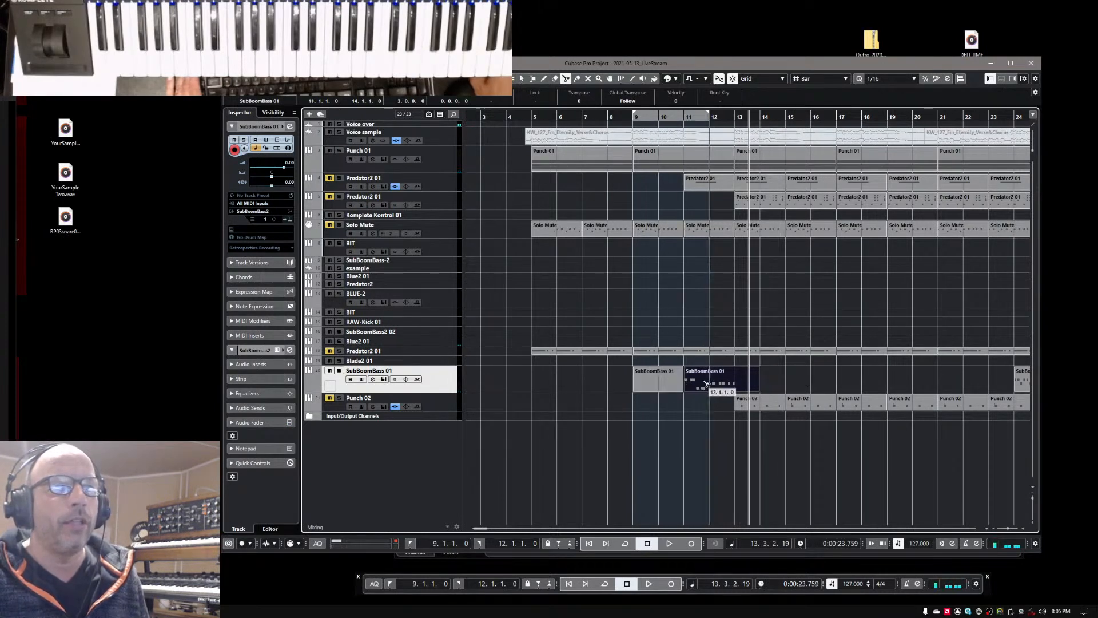
click(737, 383)
key(1)
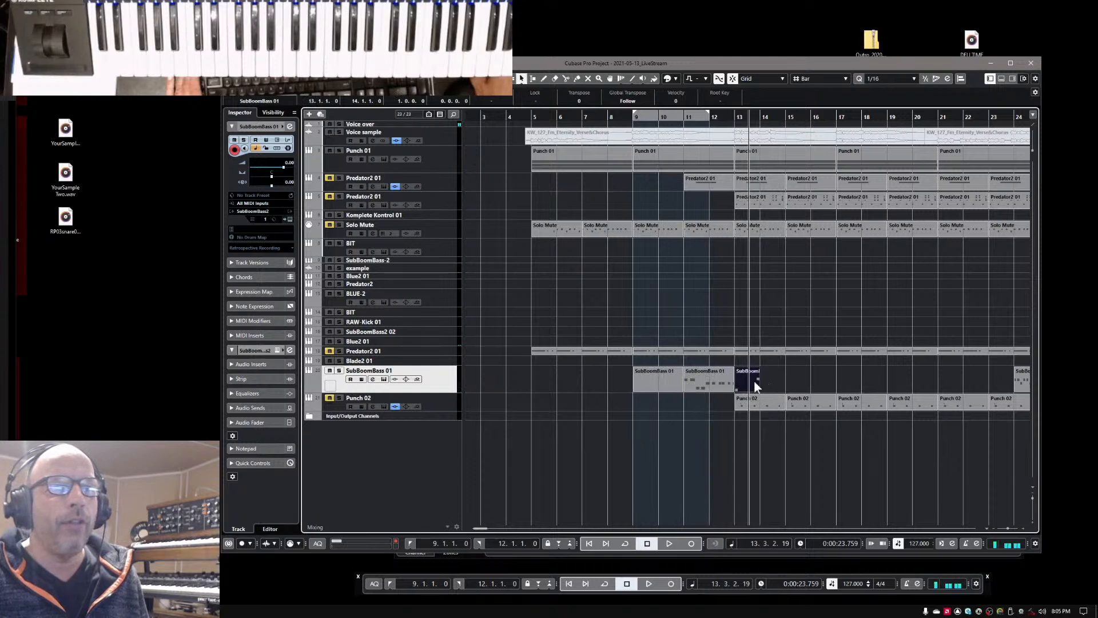
- Delete the SubBoomBass 01 segments at bars 13 and 9, and move the remaining two-bar part to bar 9
key(Delete)
click(654, 380)
key(Delete)
drag(701, 382, 657, 383)
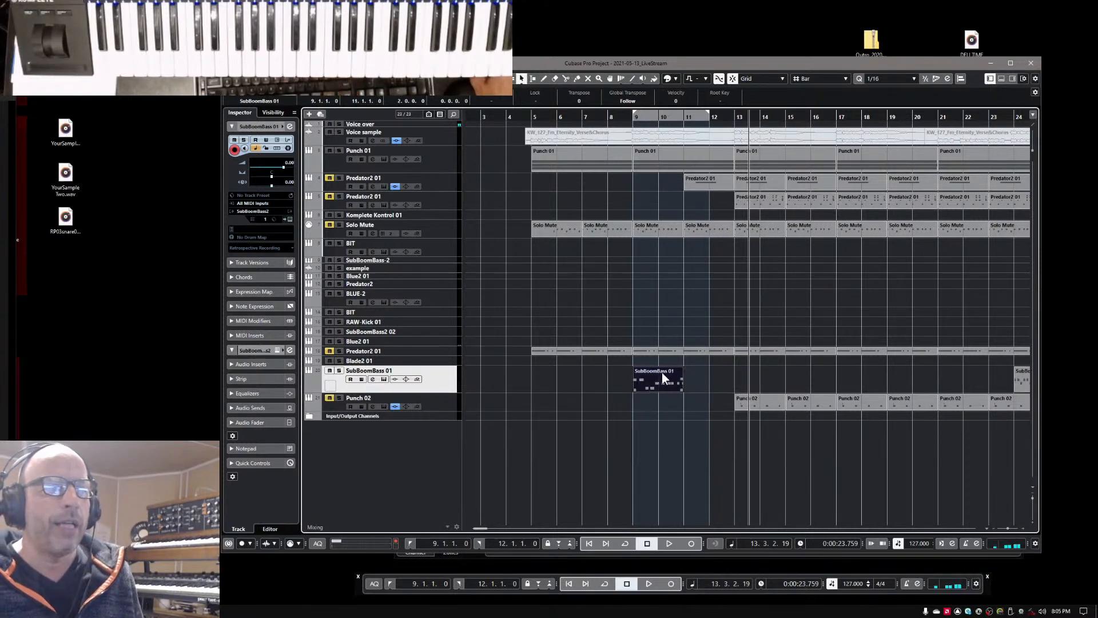
- Open the two-bar part in the key editor, shorten its last D#2 note to end inside the part, and hide the editor
double_click(661, 372)
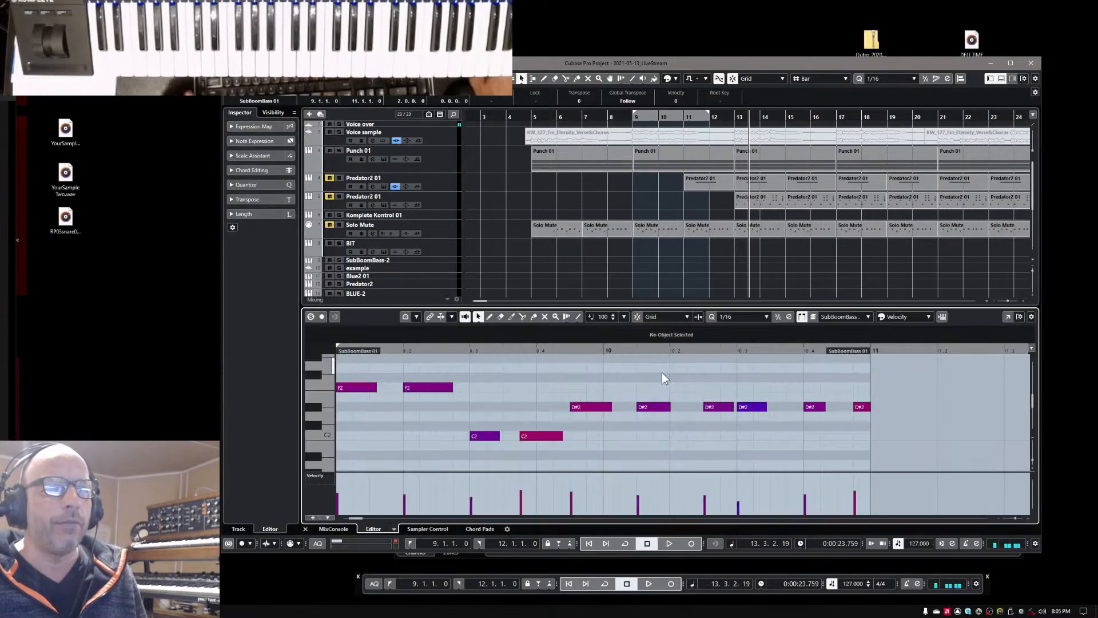
click(868, 406)
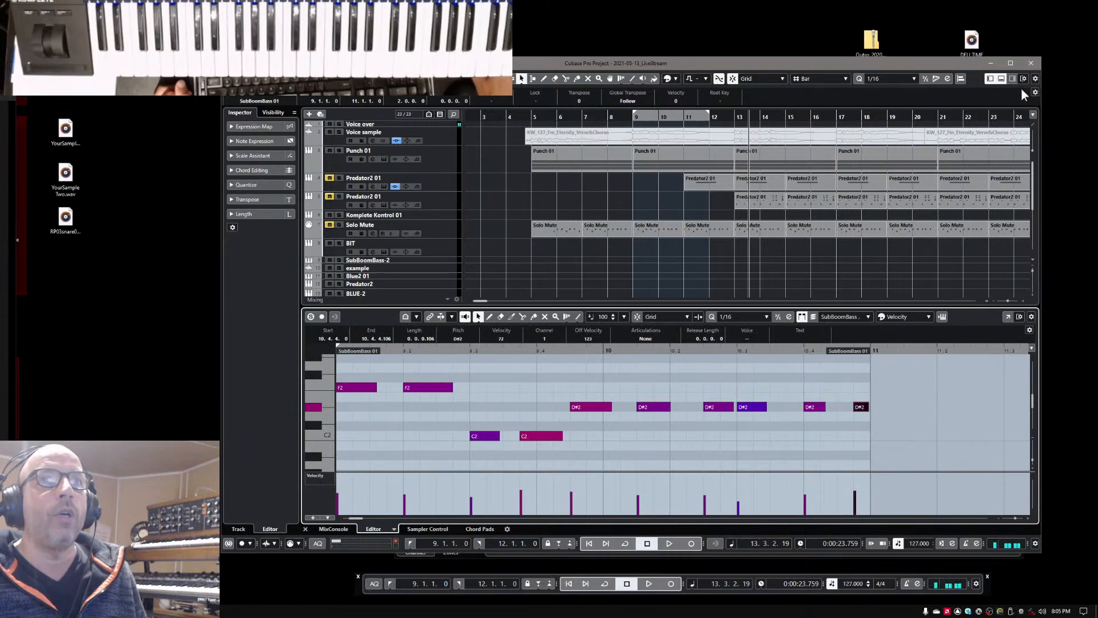
click(1001, 78)
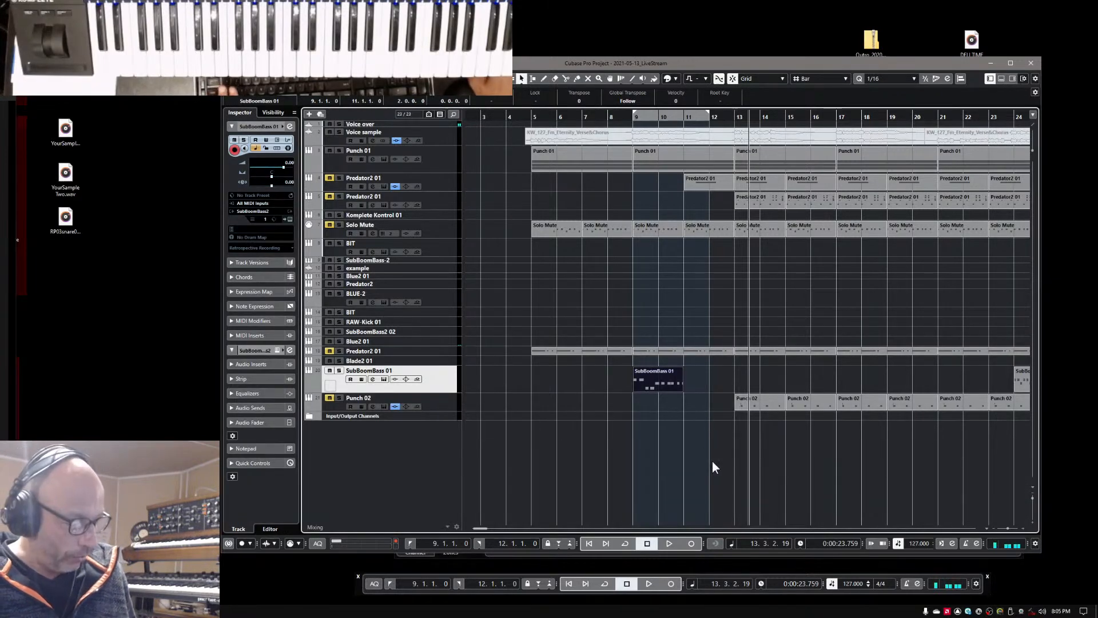
- Duplicate the two-bar SubBoomBass 01 part six times so the copies run from bar 11 to bar 23
key(ctrl+d)
key(ctrl+d)
key(ctrl+d)
key(ctrl+d)
key(ctrl+d)
key(ctrl+d)
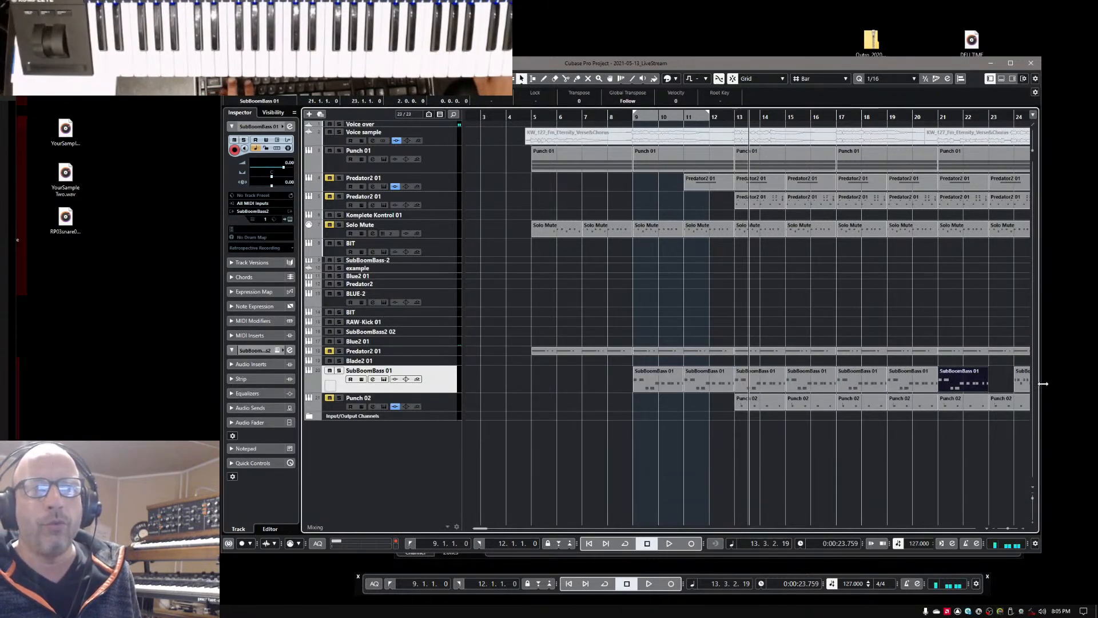
- Delete the old SubBoomBass 01 part at bar 24 and set the right locator to bar 21
click(1024, 376)
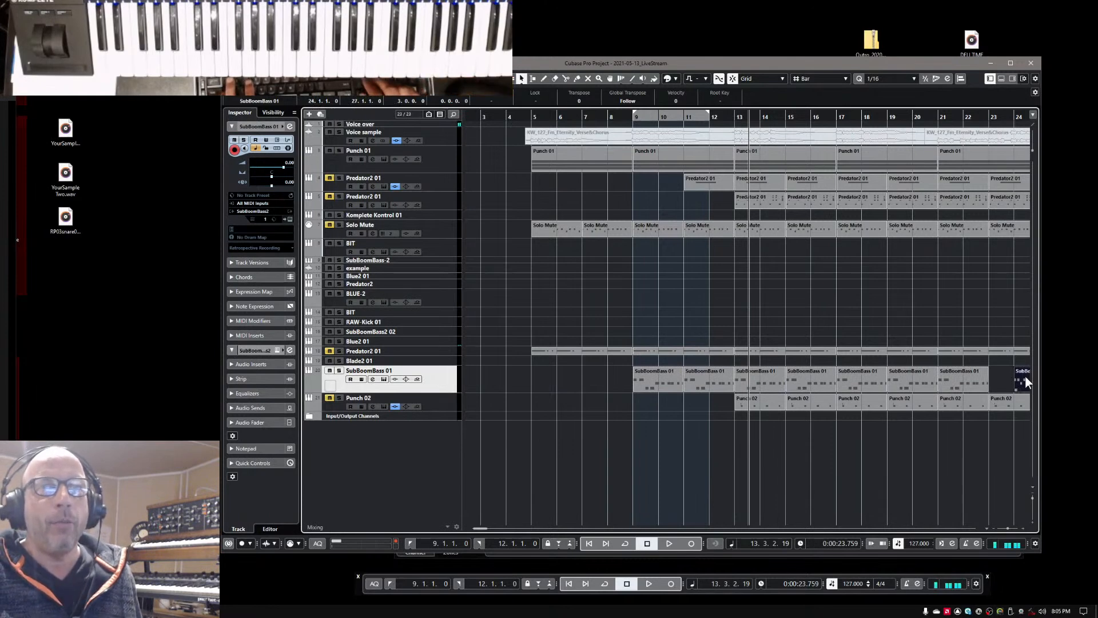
key(shift+r)
text(21)
key(Return)
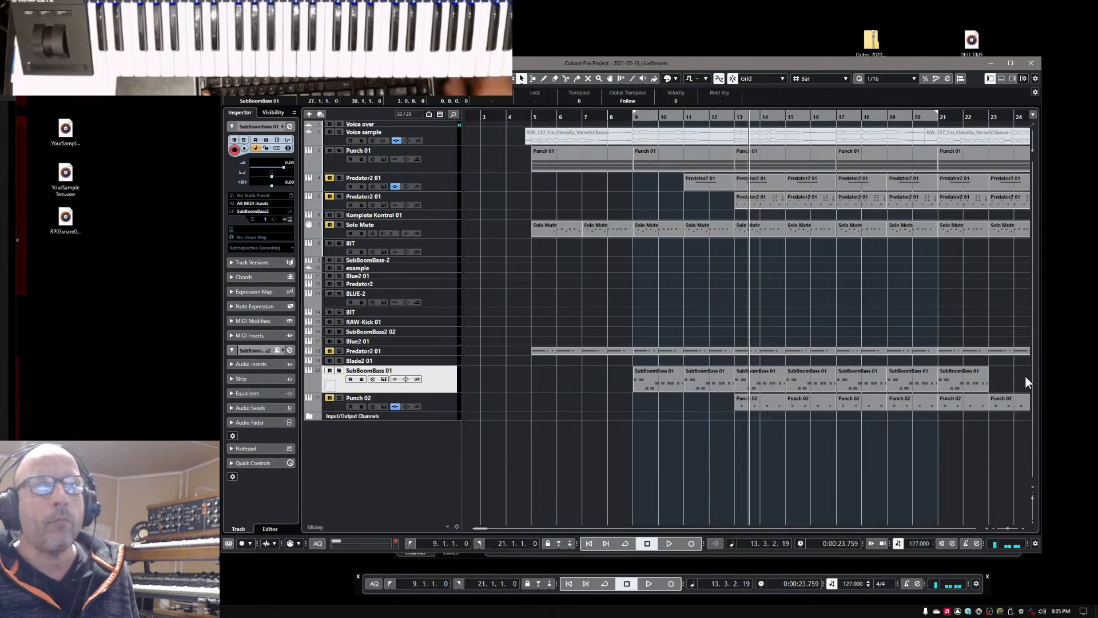
- Play the arrangement, turn cycle on for bars 9 to 21, and continue playback from the left locator
click(664, 546)
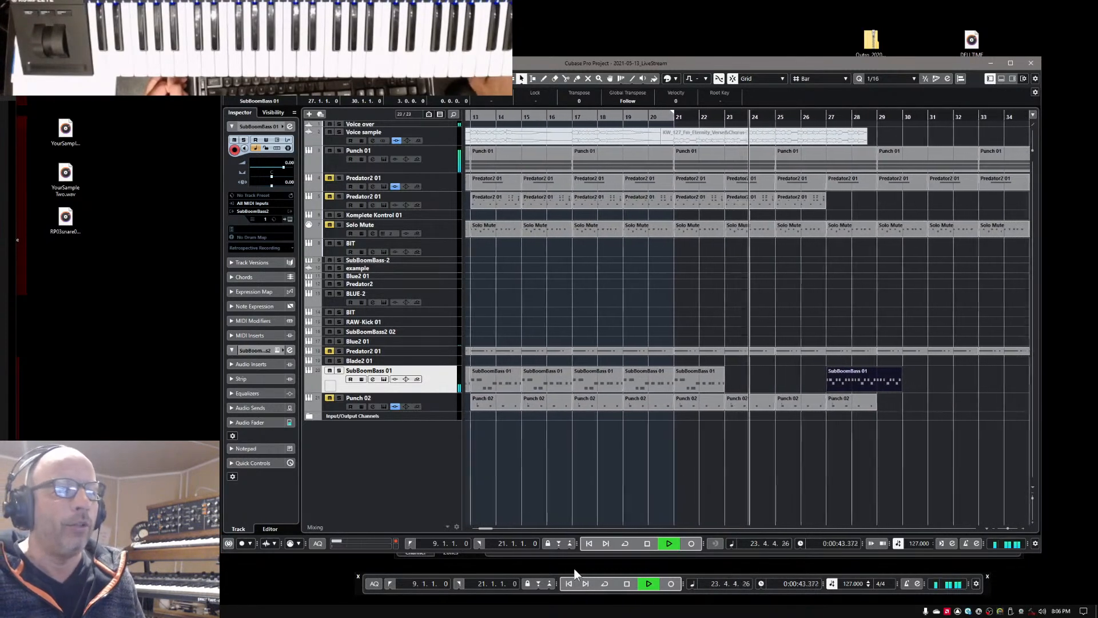
click(588, 544)
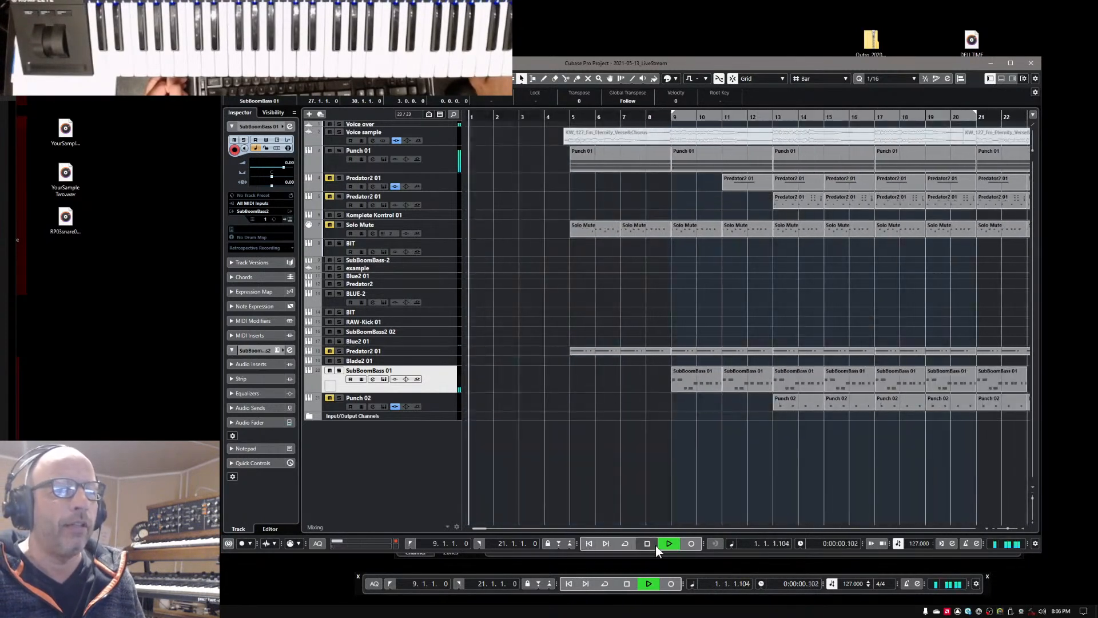
click(624, 543)
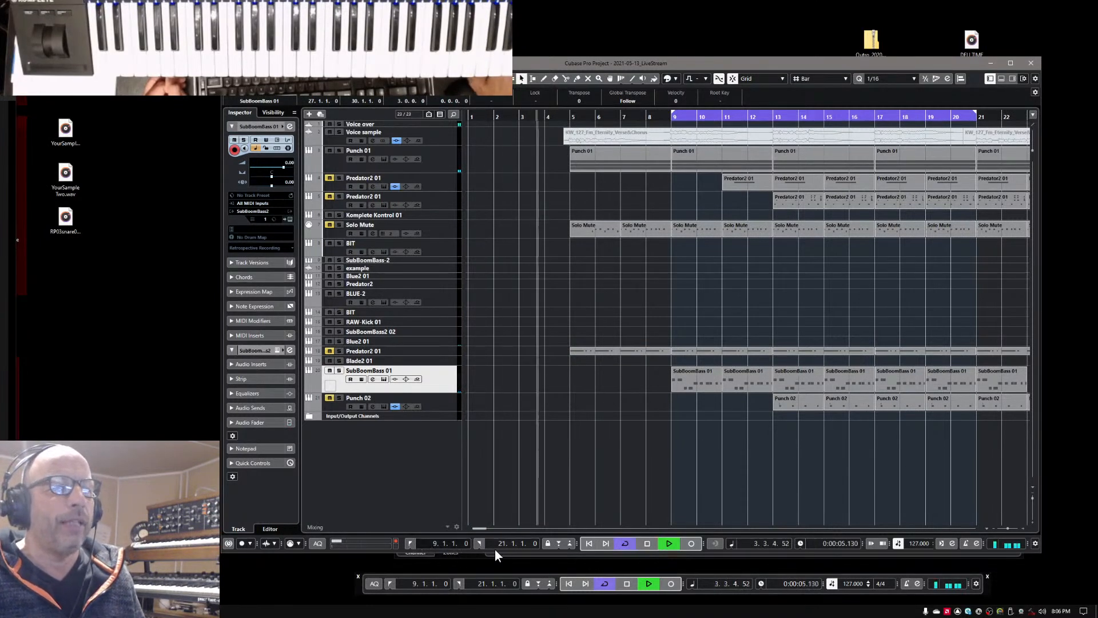
click(409, 542)
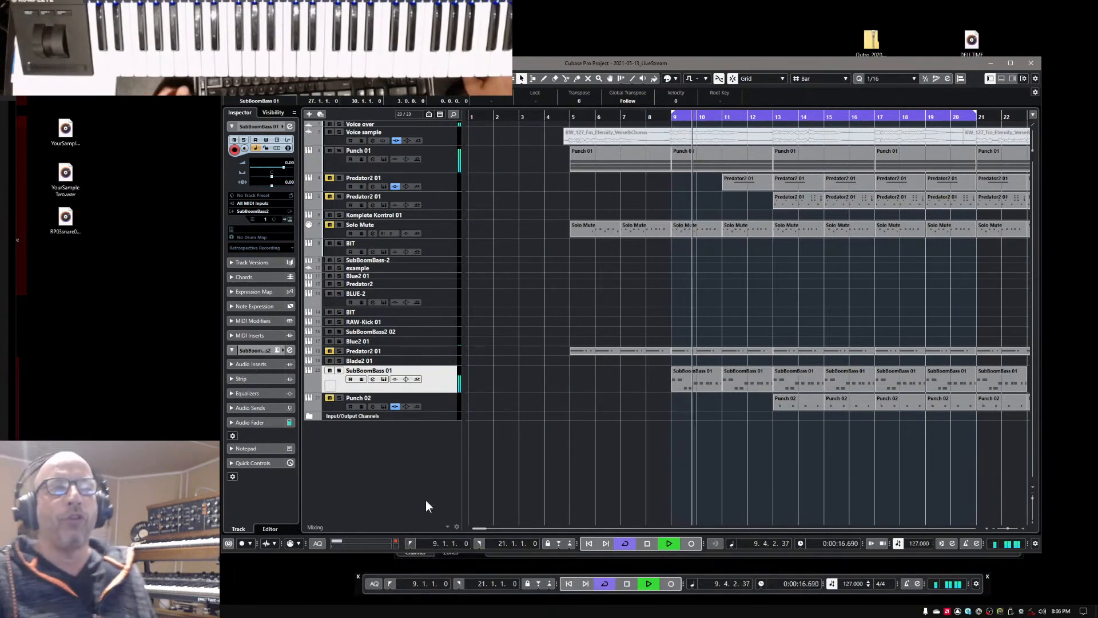
- Open the SubBoomBass2 instrument to examine the bass sound's oscillator and FM settings, and close it
click(290, 219)
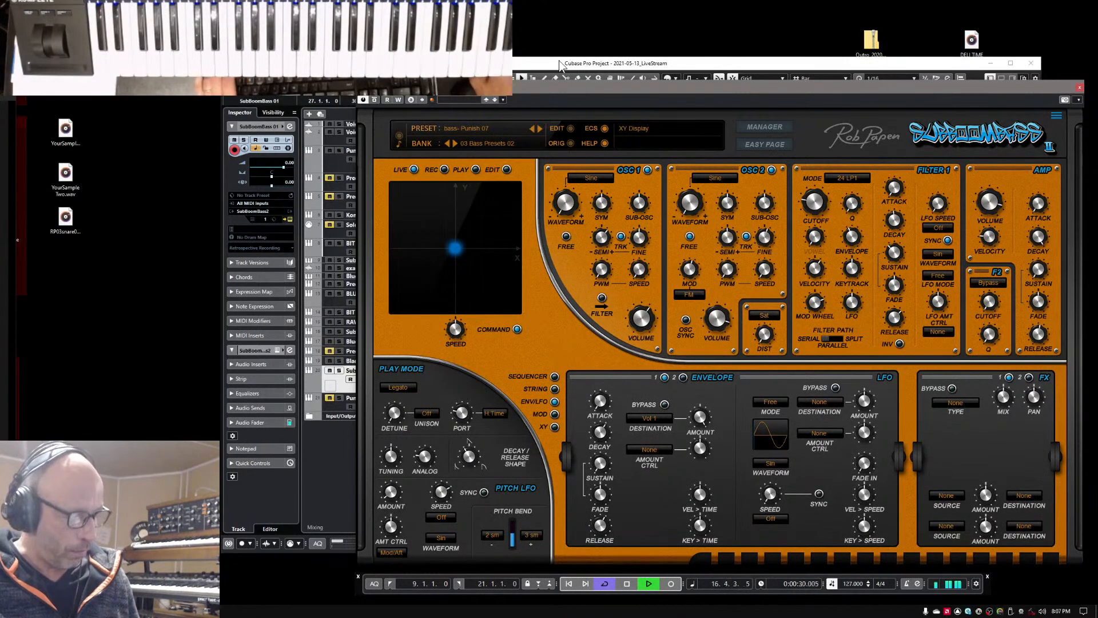
click(1079, 89)
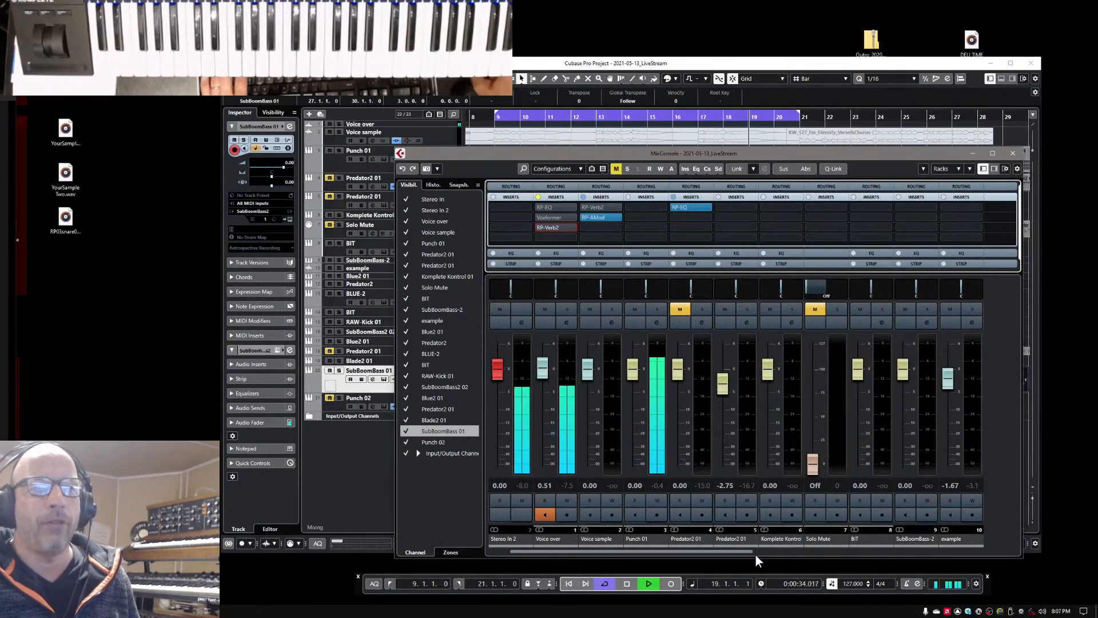
- Raise the Stereo Out fader in the MixConsole to about -2.49 dB while the loop plays
drag(746, 551, 927, 552)
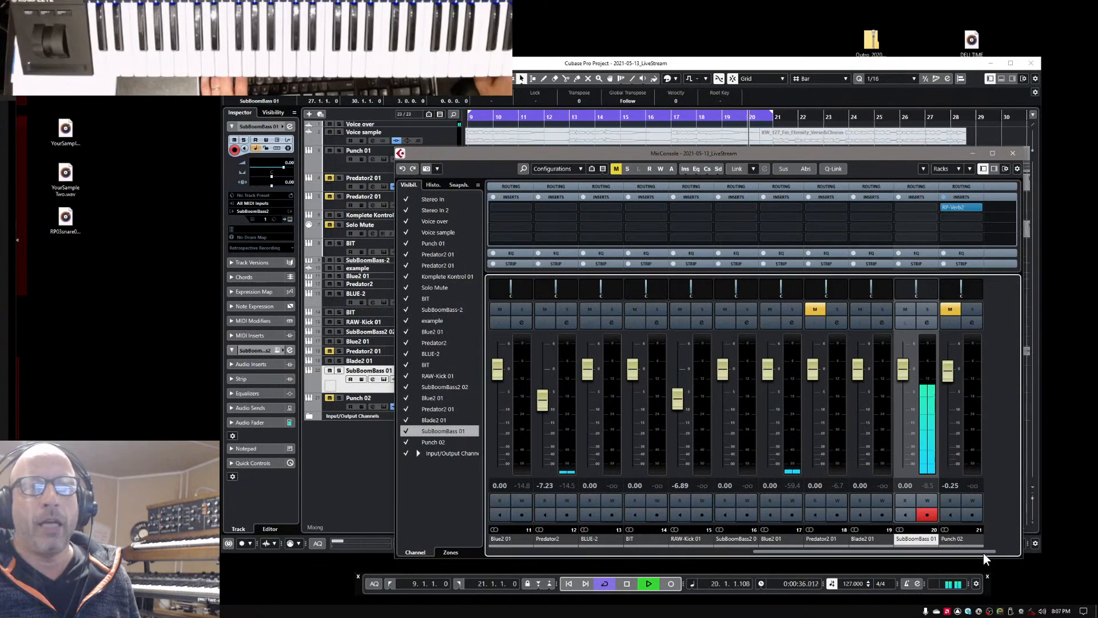
drag(983, 552, 1004, 550)
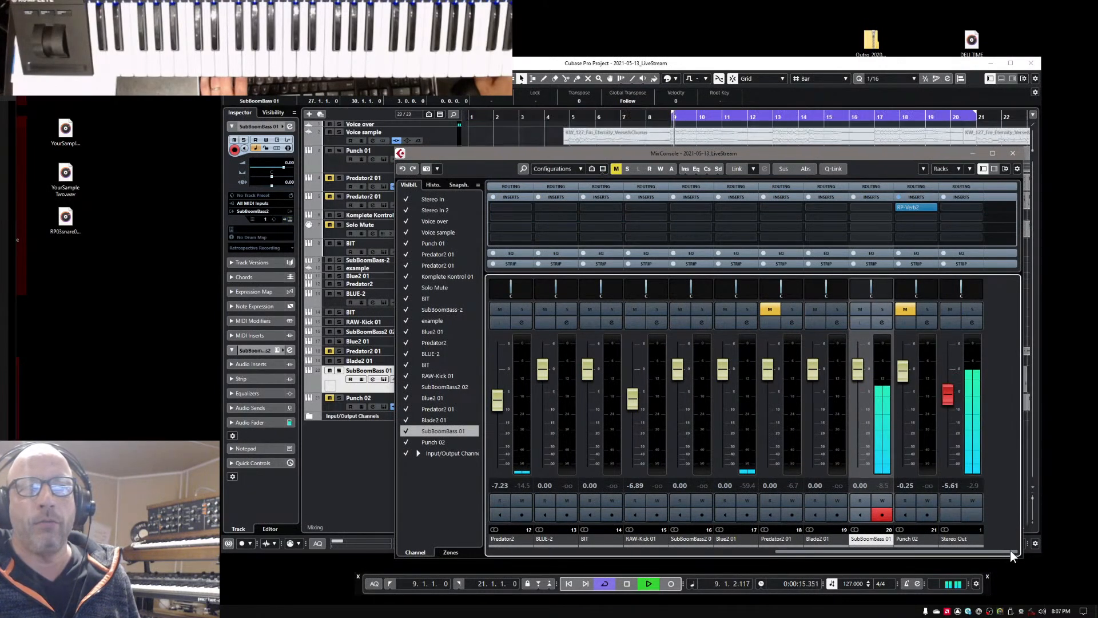
drag(946, 394, 948, 381)
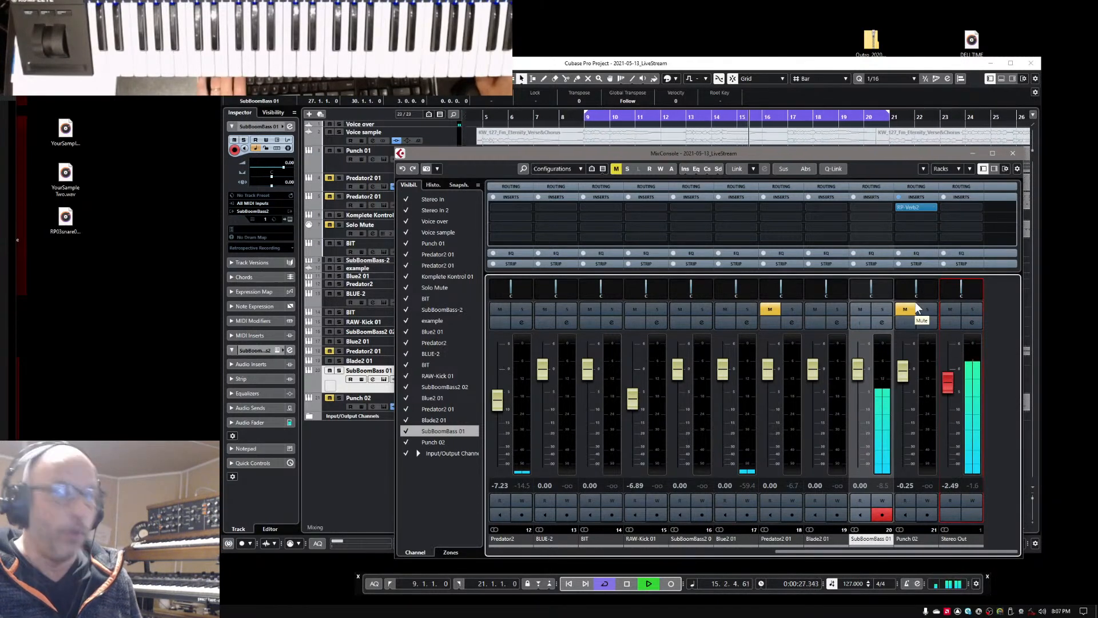
- Close the mixer and open the SubBoomBass2 instrument of the SubBoomBass 01 track
key(F1)
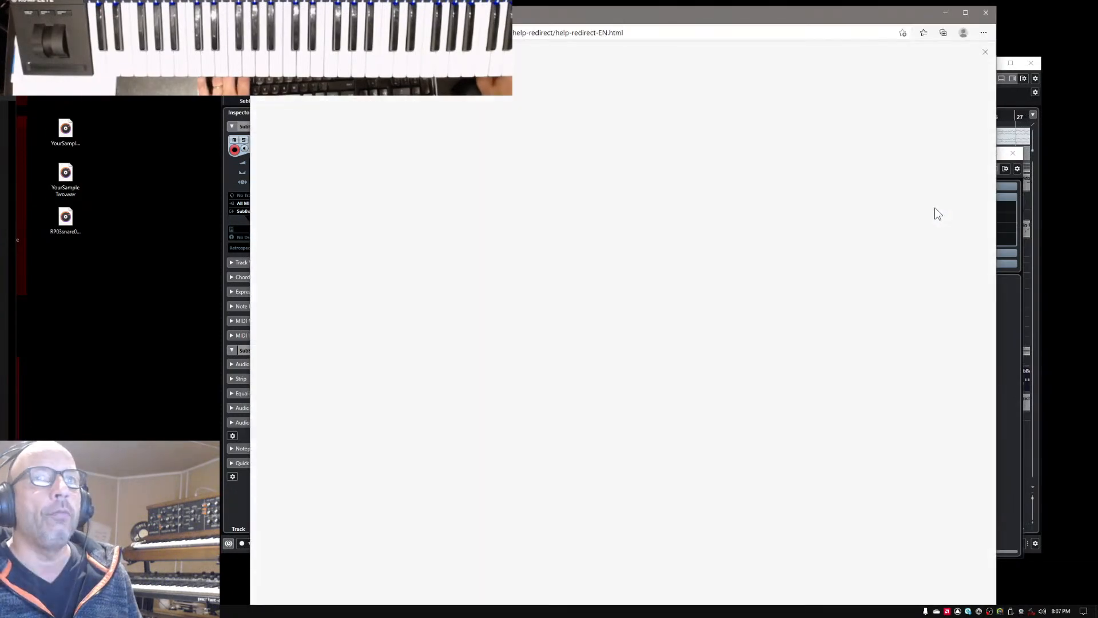
click(987, 12)
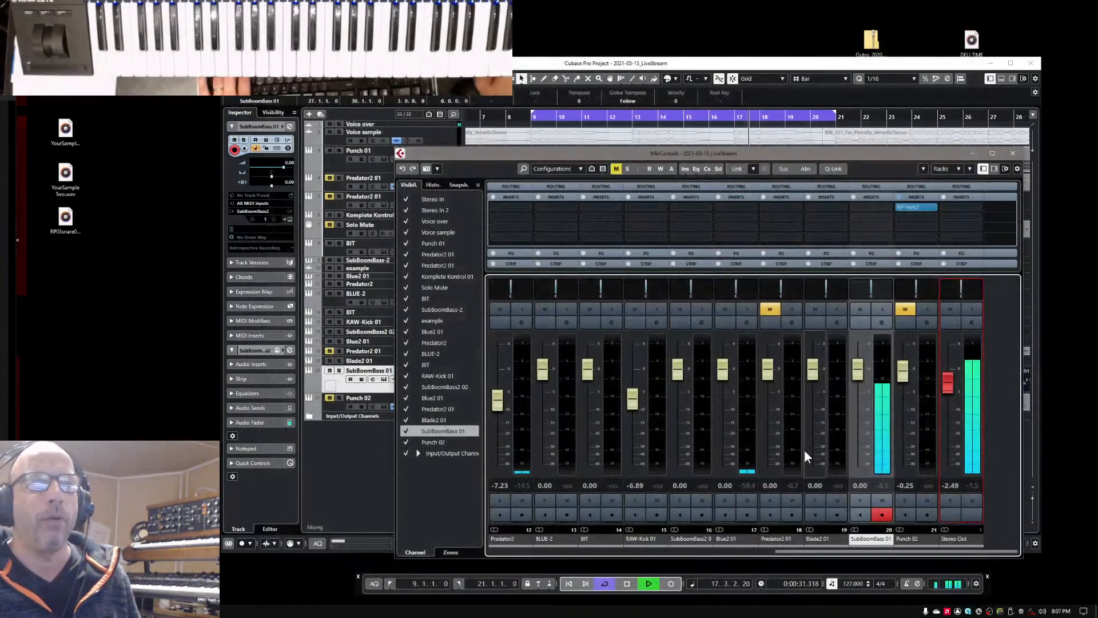
click(1012, 153)
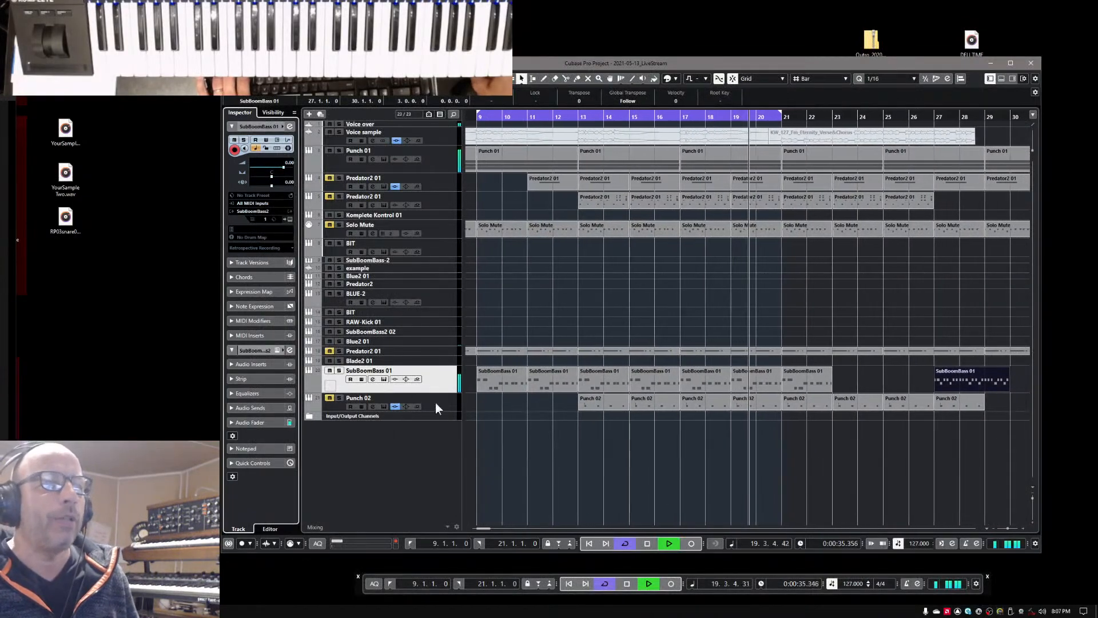
click(287, 220)
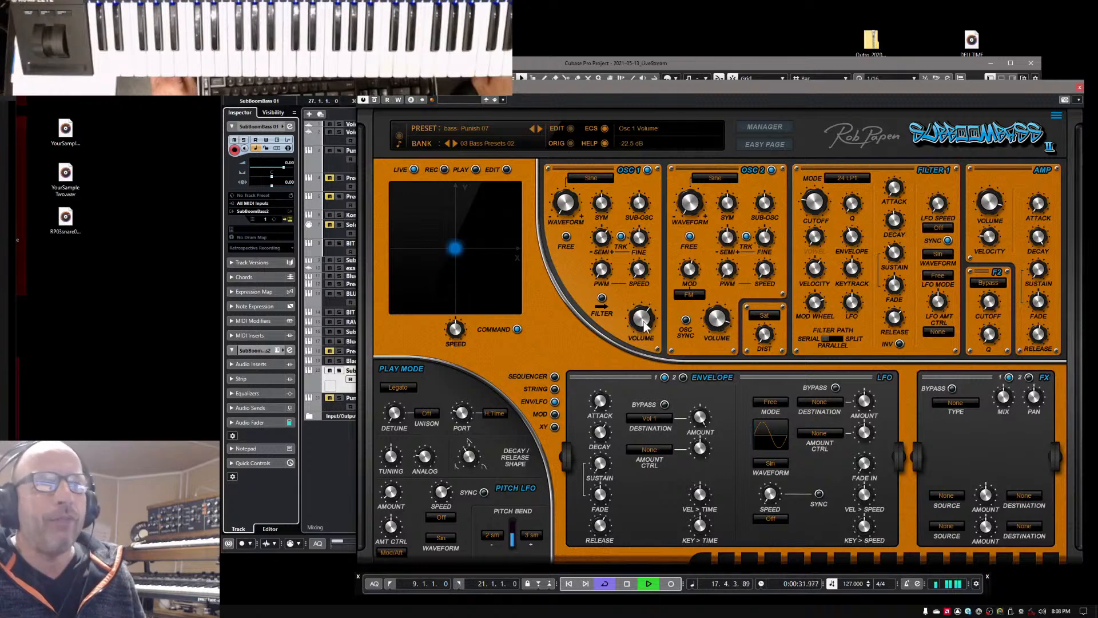
- Solo the SubBoomBass 01 and Voice over tracks, with the project window moved aside, and leave only SubBoomBass 01 selected
key(s)
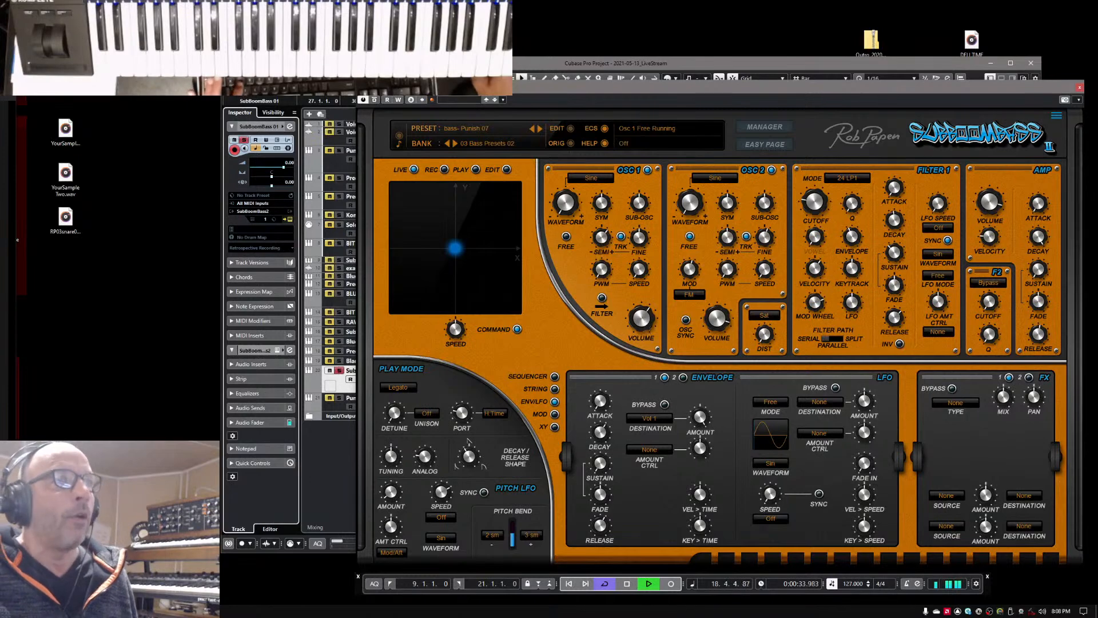
drag(538, 67, 247, 67)
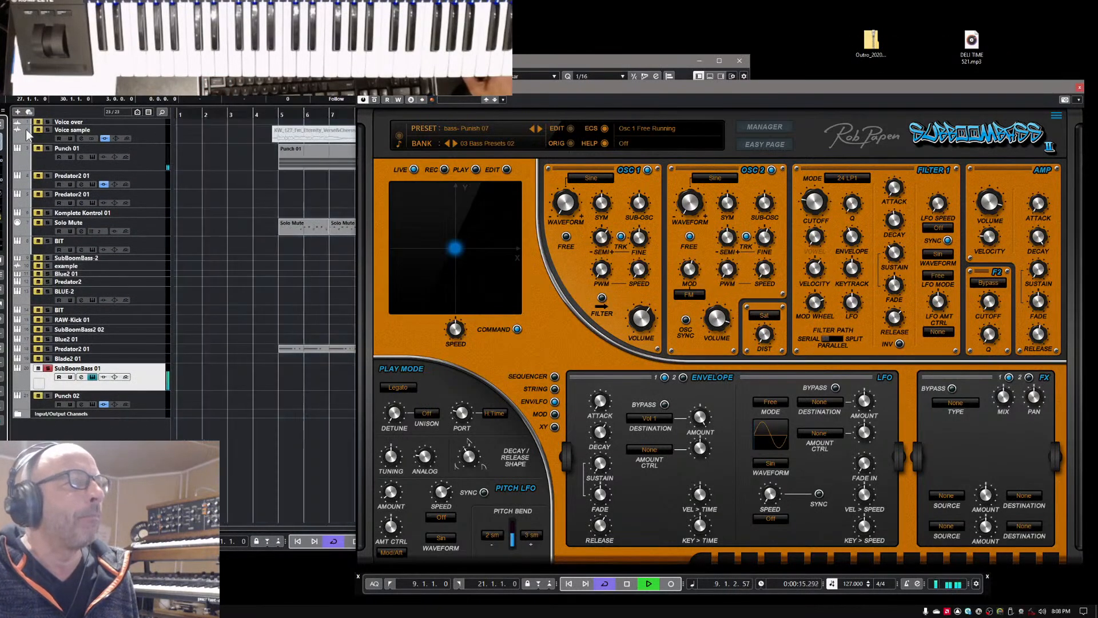
shift+click(49, 122)
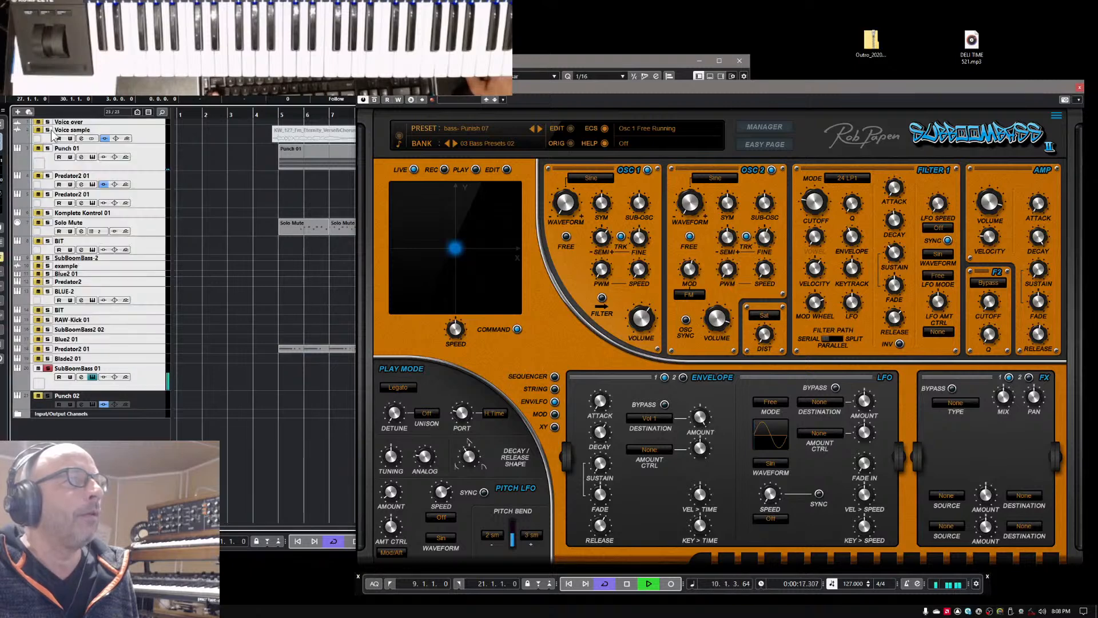
click(48, 122)
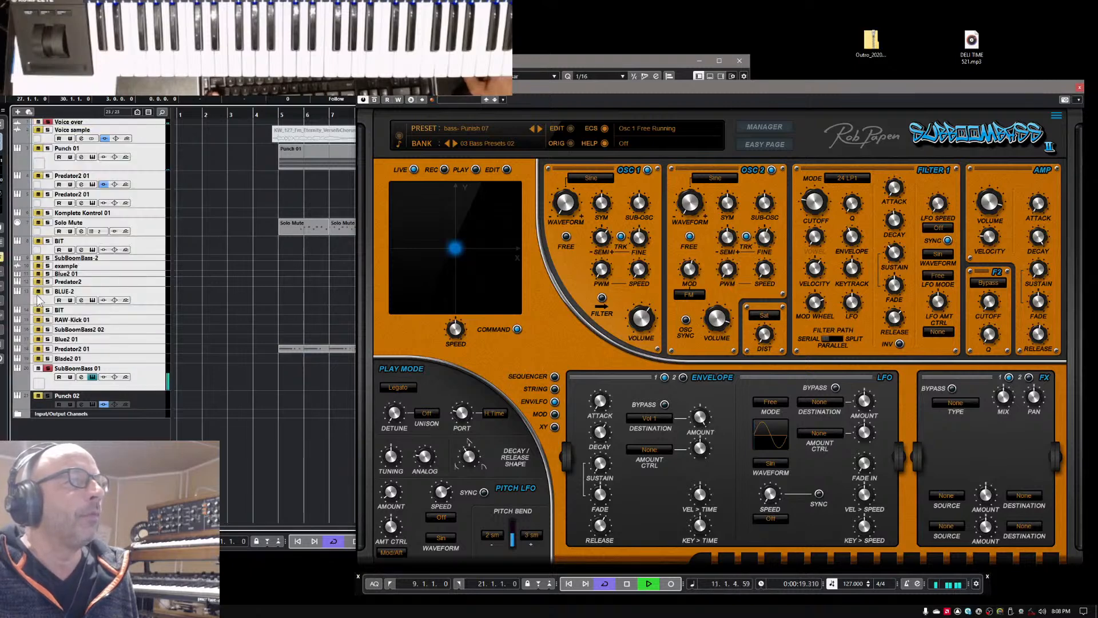
click(152, 385)
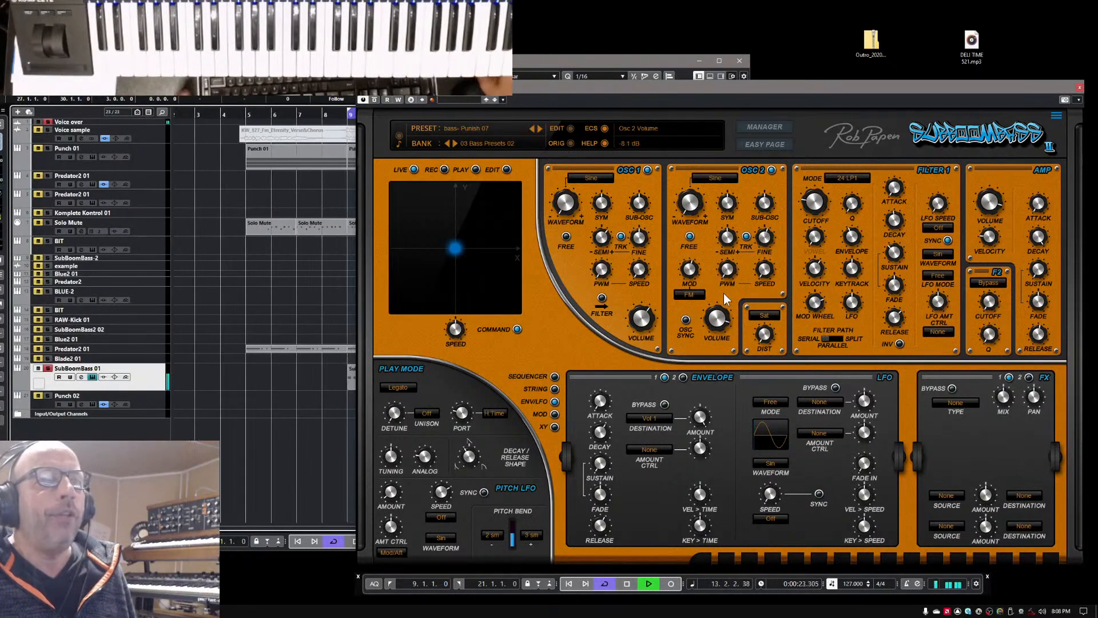
- Minimise the project window and vary the Osc 1 volume and Osc 2 FM amount to audition the FM sound
click(698, 59)
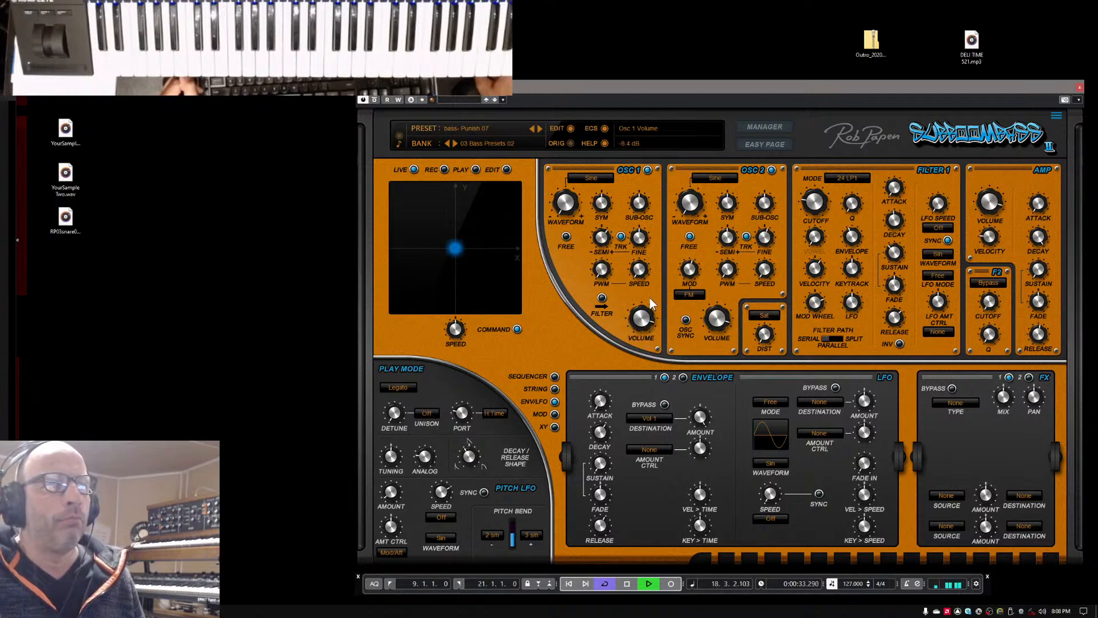
drag(650, 306, 651, 321)
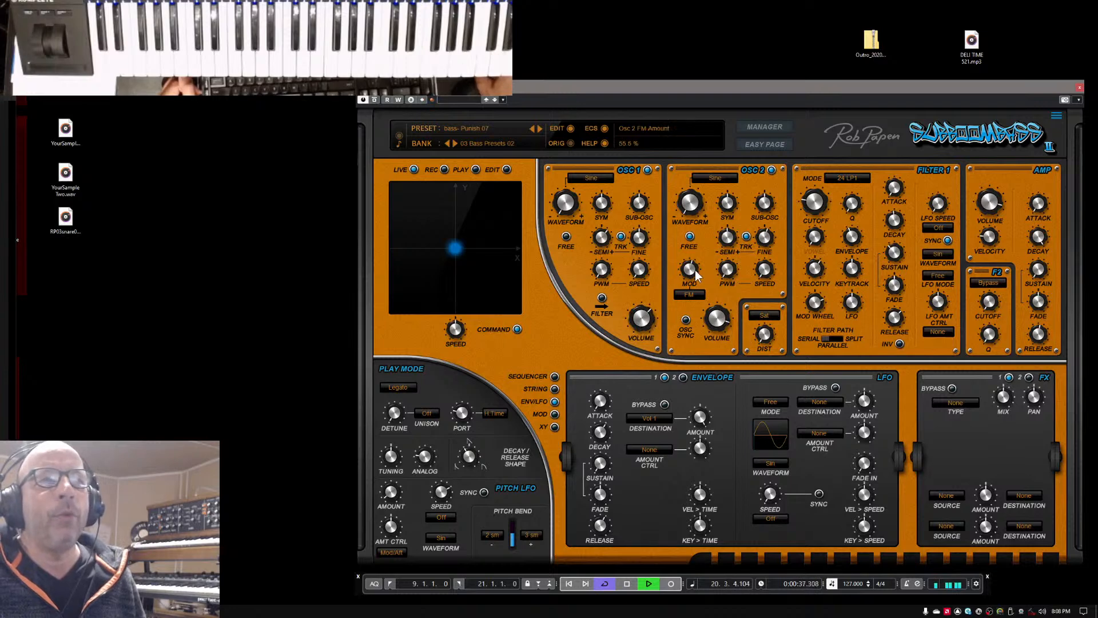
drag(695, 270, 698, 265)
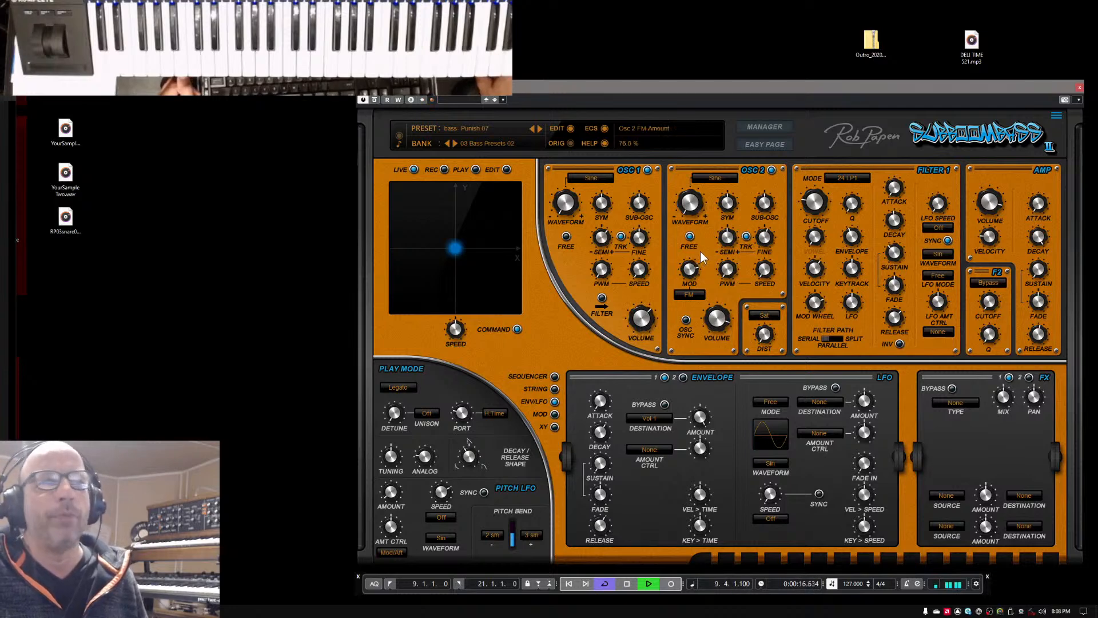
drag(700, 234, 691, 265)
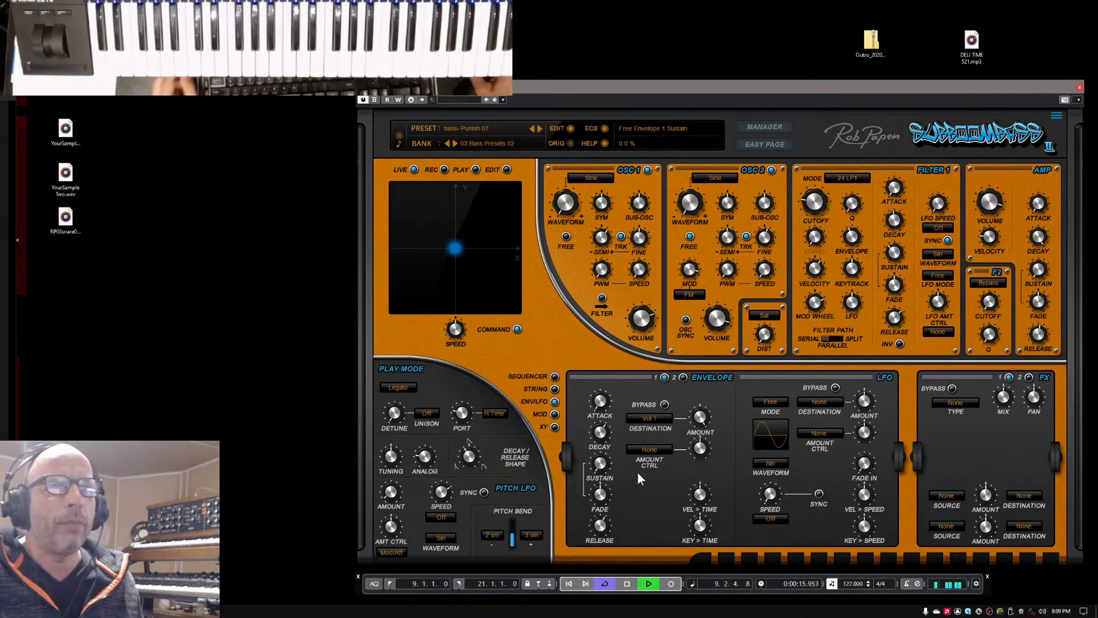
- Route the Mod Wheel to Osc 1 Volume in the first mod matrix slot with an amount of 31%
click(554, 414)
click(647, 437)
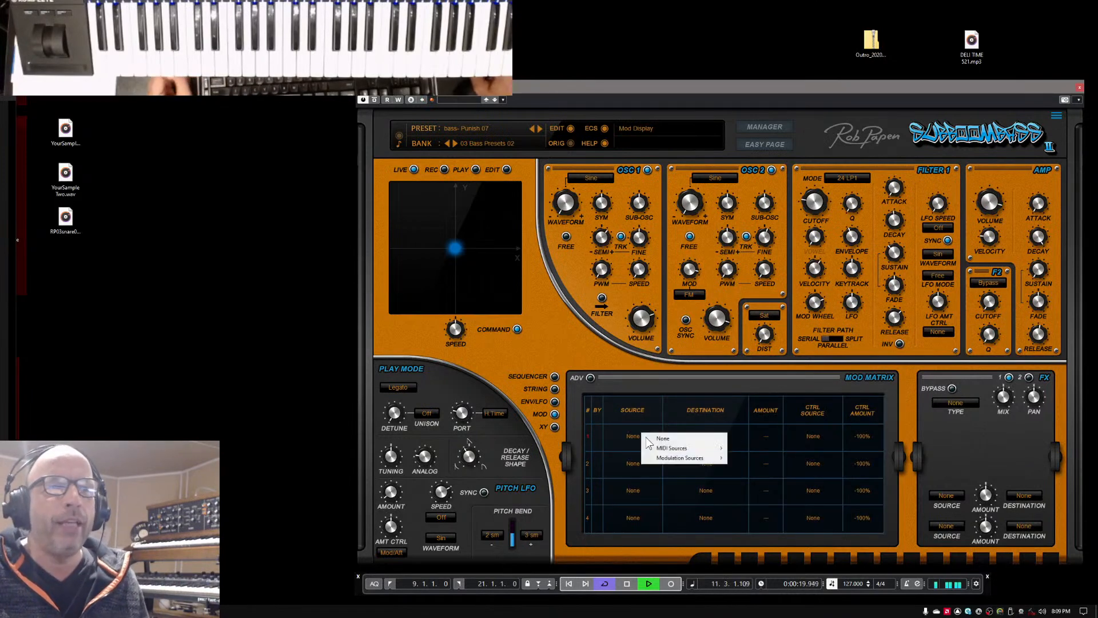
mouse_move(686, 446)
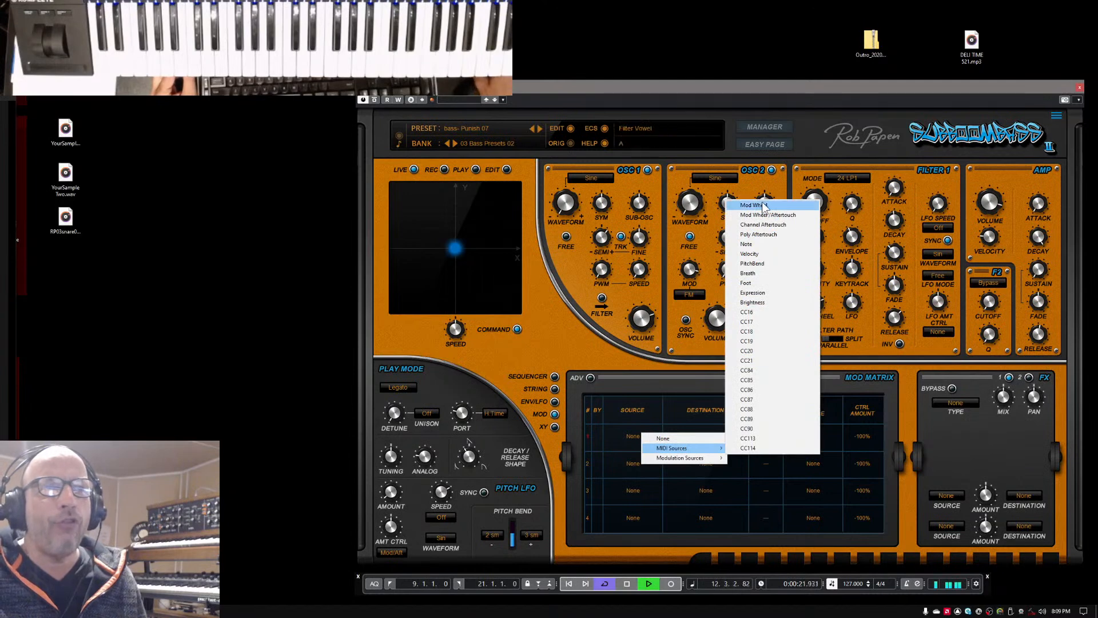
click(758, 205)
click(706, 437)
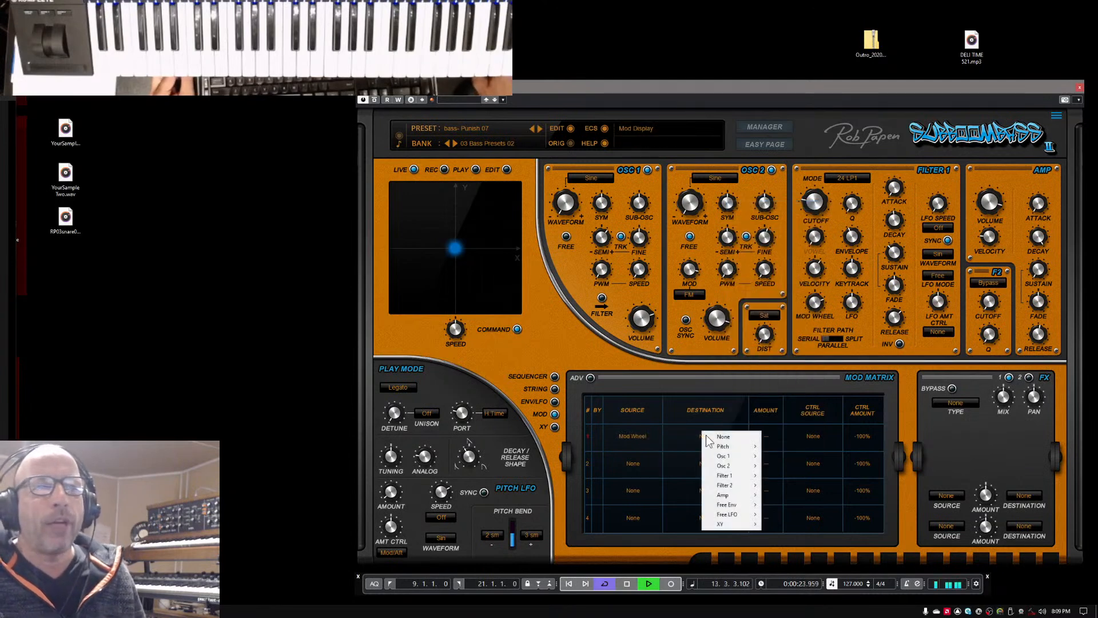
mouse_move(741, 458)
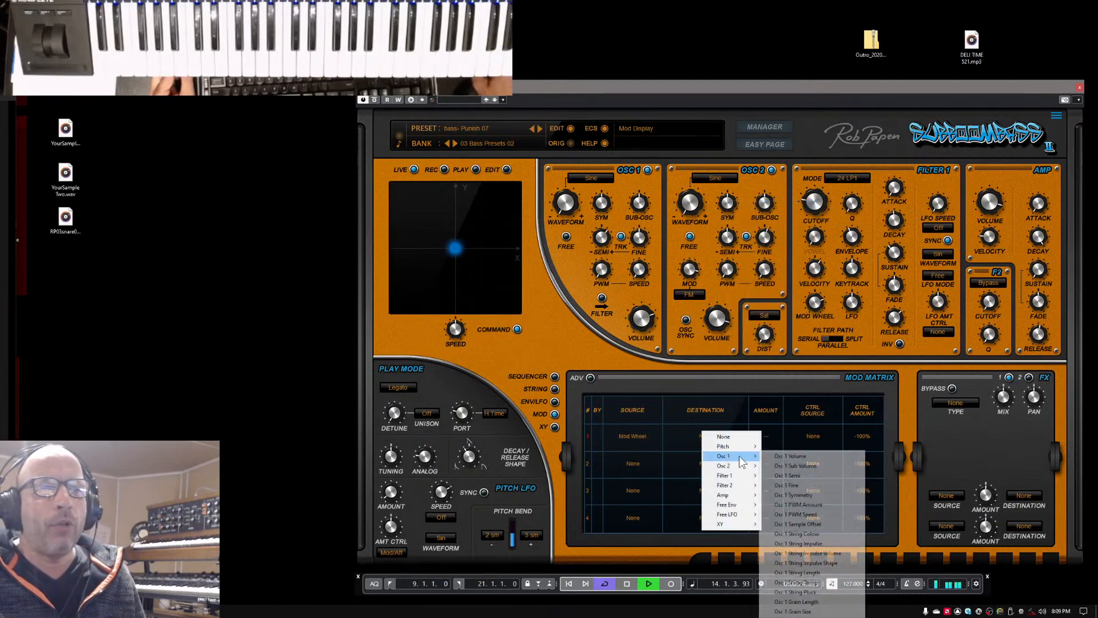
click(801, 455)
drag(767, 438, 759, 395)
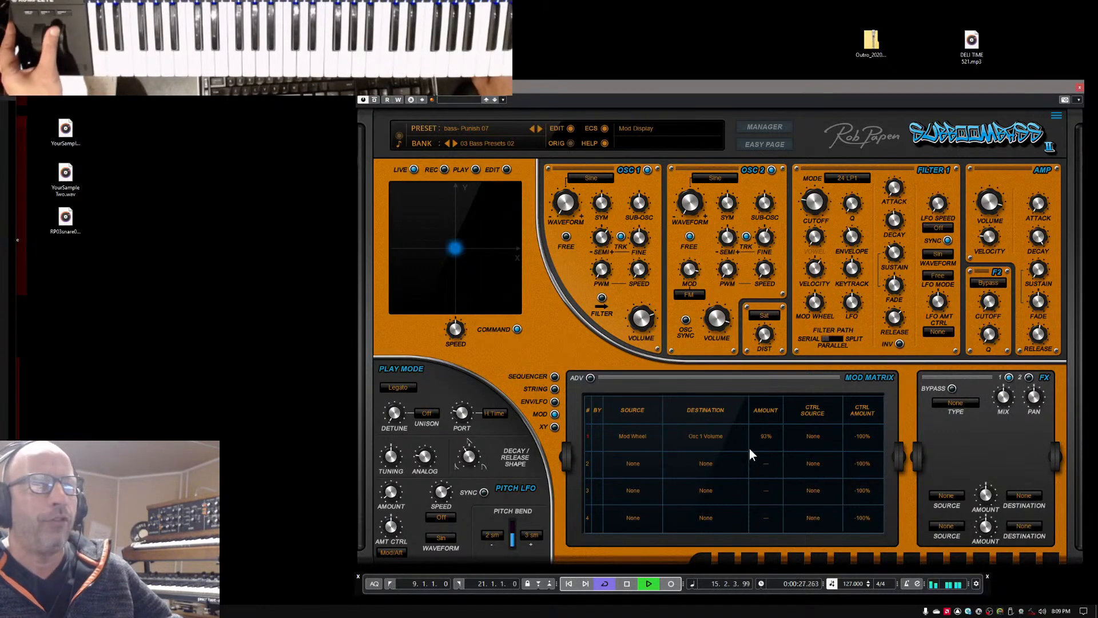
drag(764, 438, 768, 469)
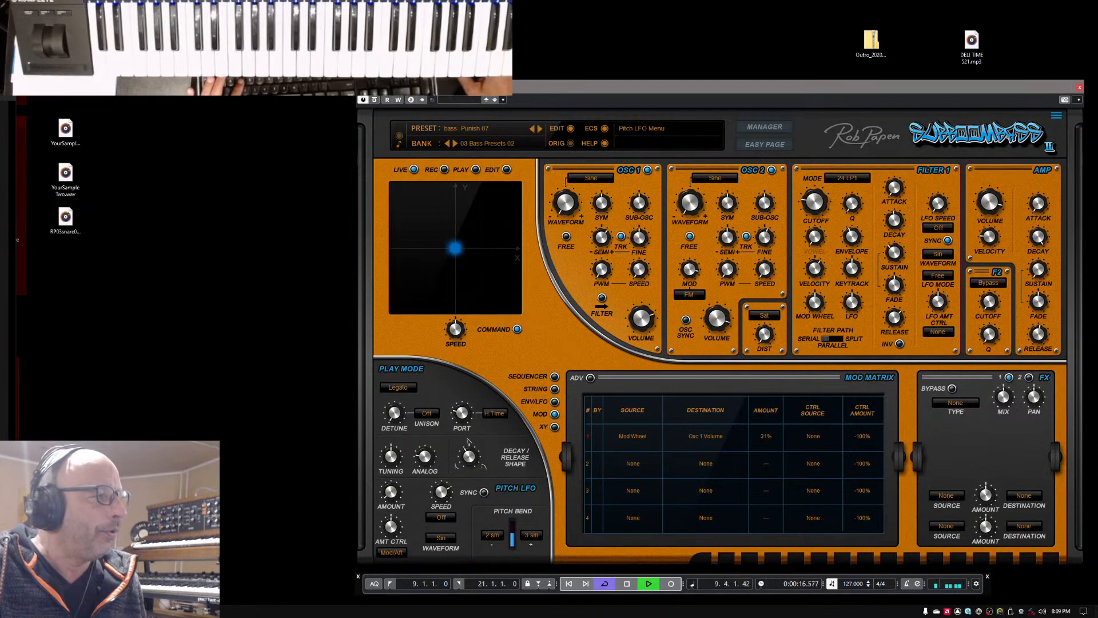
- Restore the project window, stop playback and examine the Osc 2 modulation modes, keeping FM
click(120, 608)
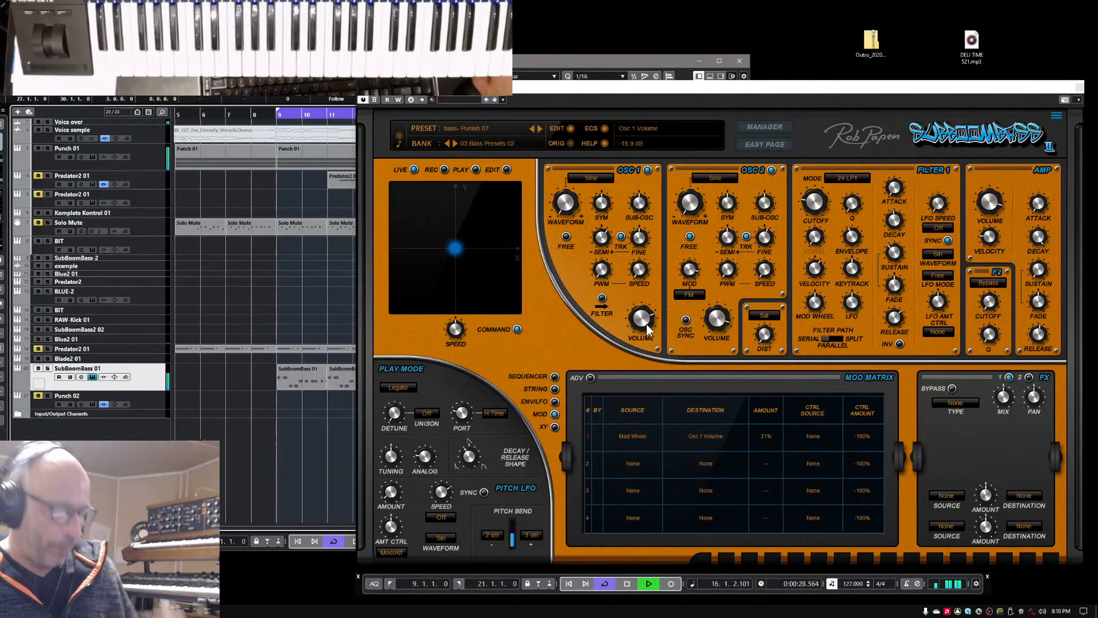
key(space)
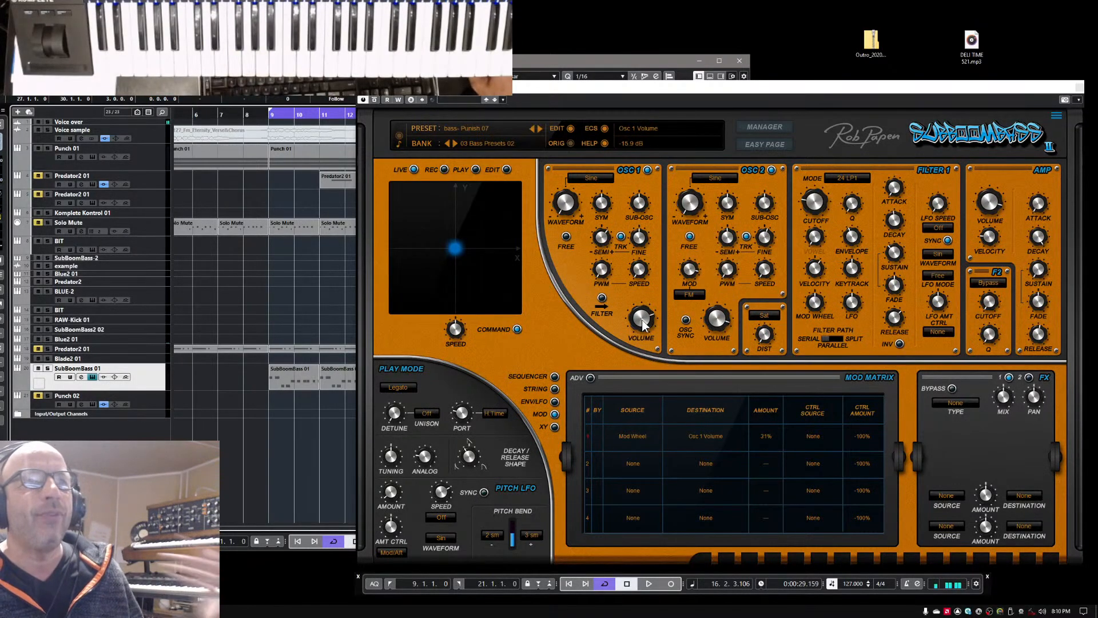
click(690, 294)
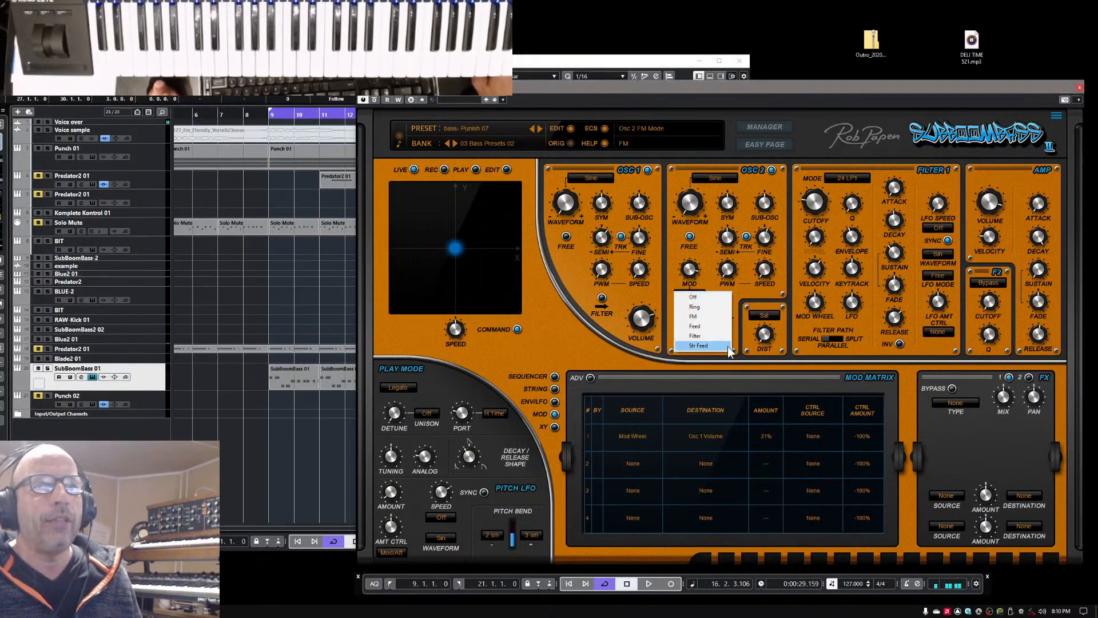
click(716, 318)
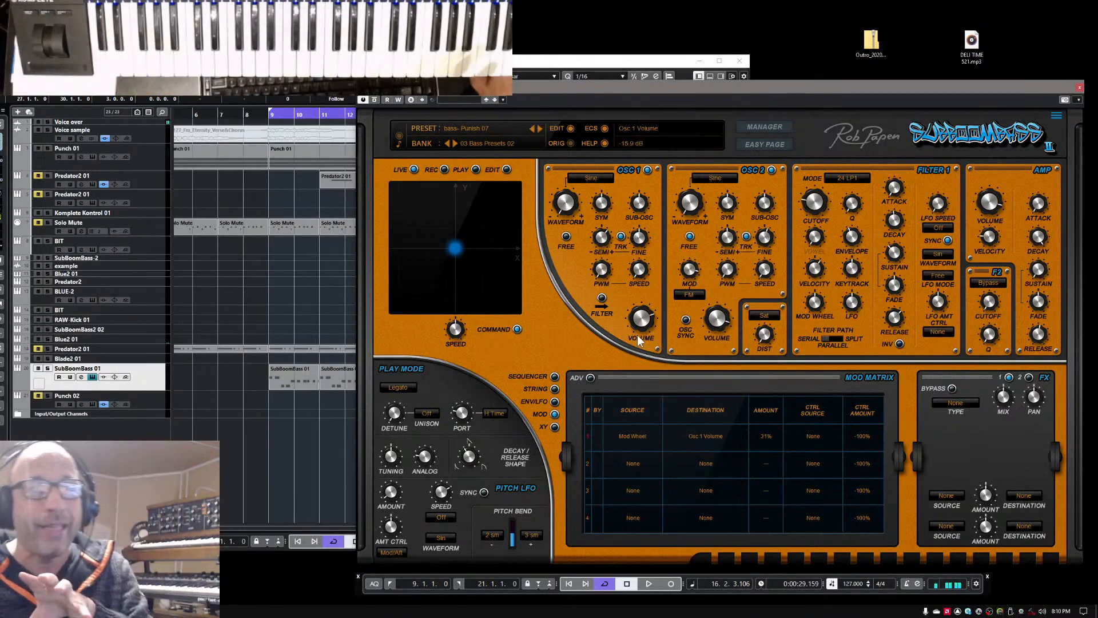
- Lower the Osc 1 volume to about -17.4 dB and display the free envelope settings
drag(643, 330, 645, 316)
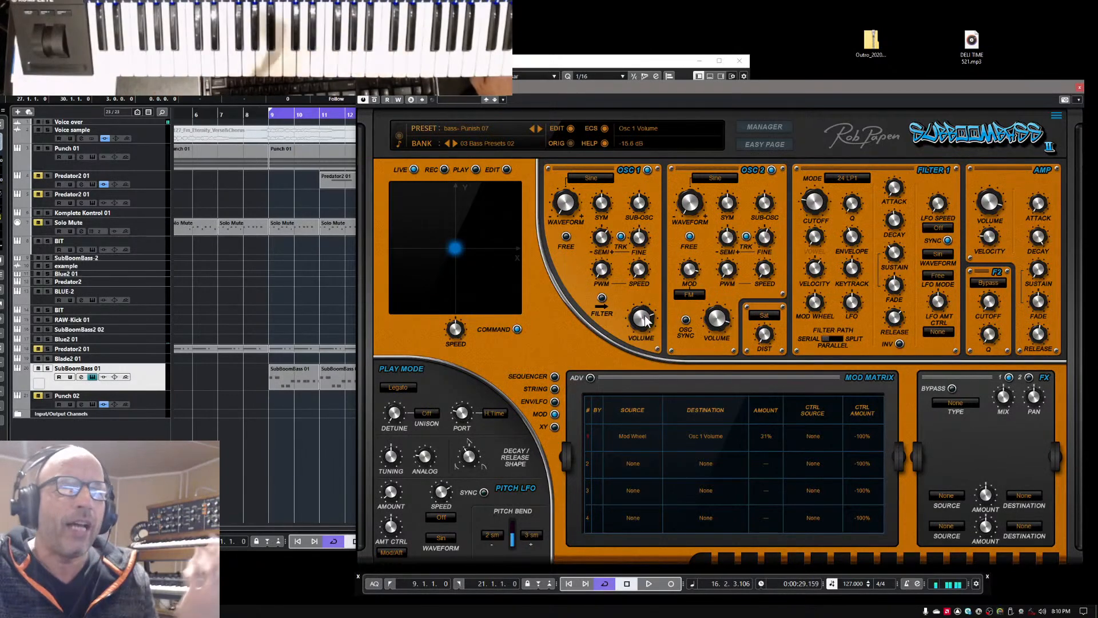
drag(646, 320, 652, 323)
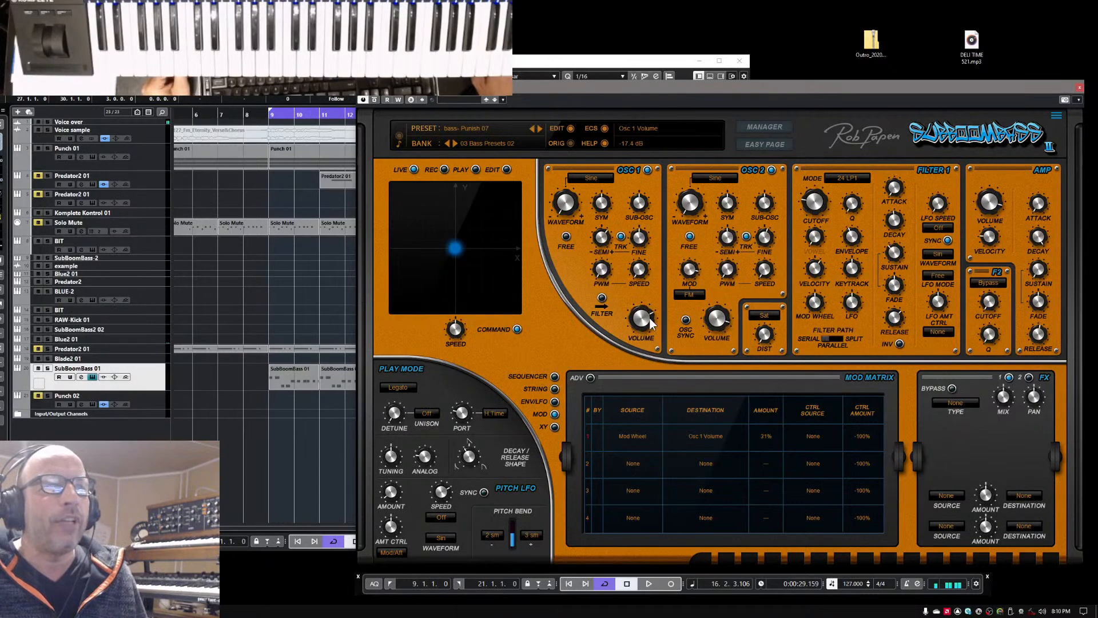
click(555, 402)
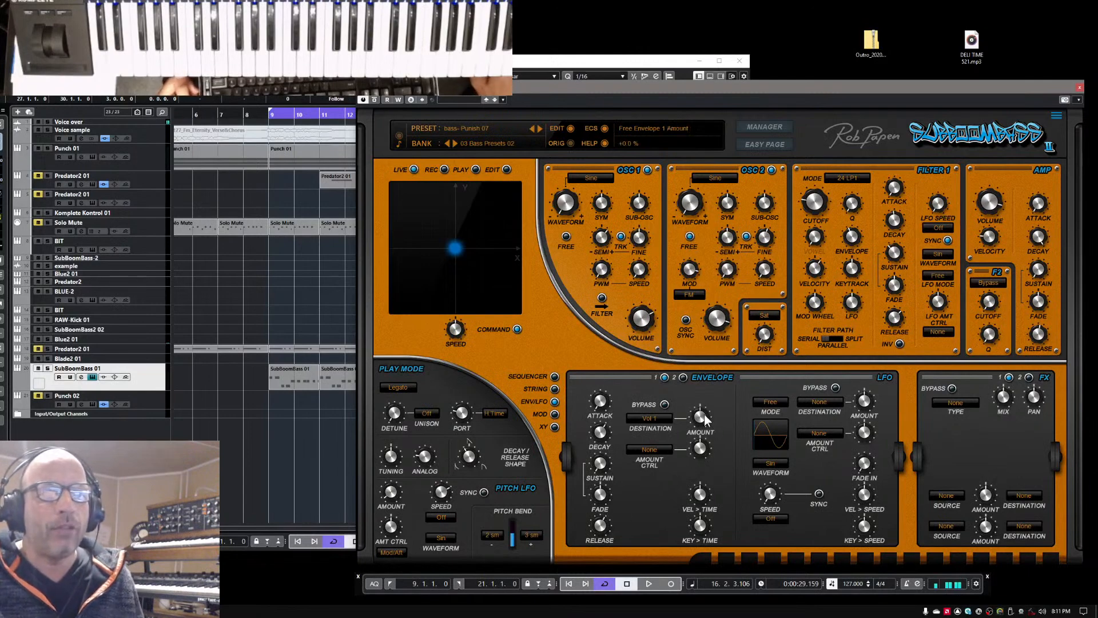
- Resume playback and raise the Osc 1 volume to about -9.6 dB
key(space)
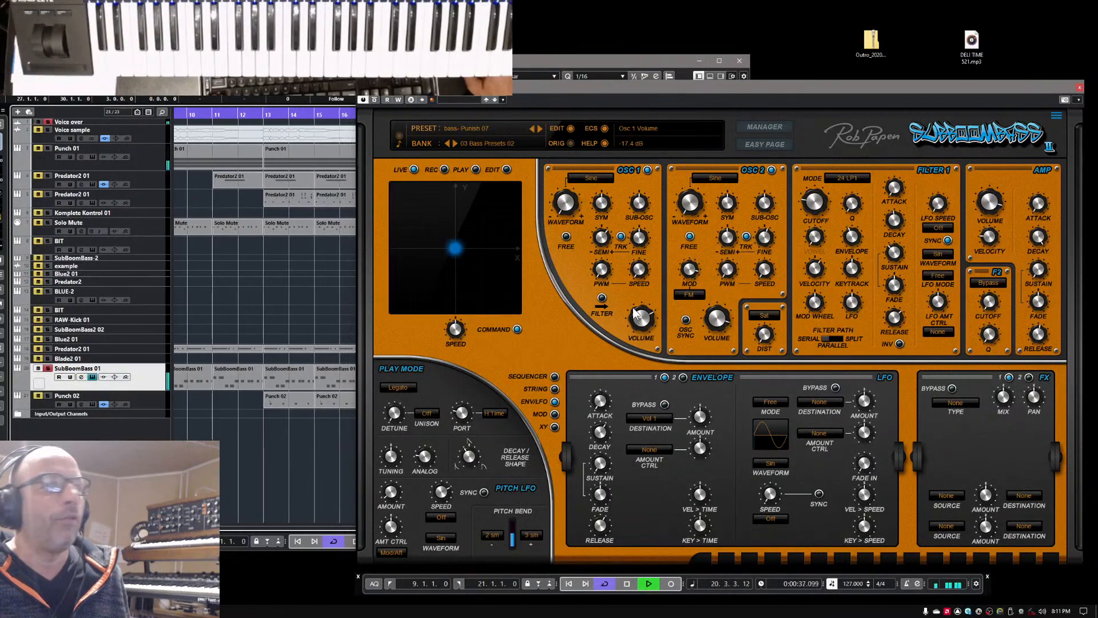
drag(636, 324, 641, 319)
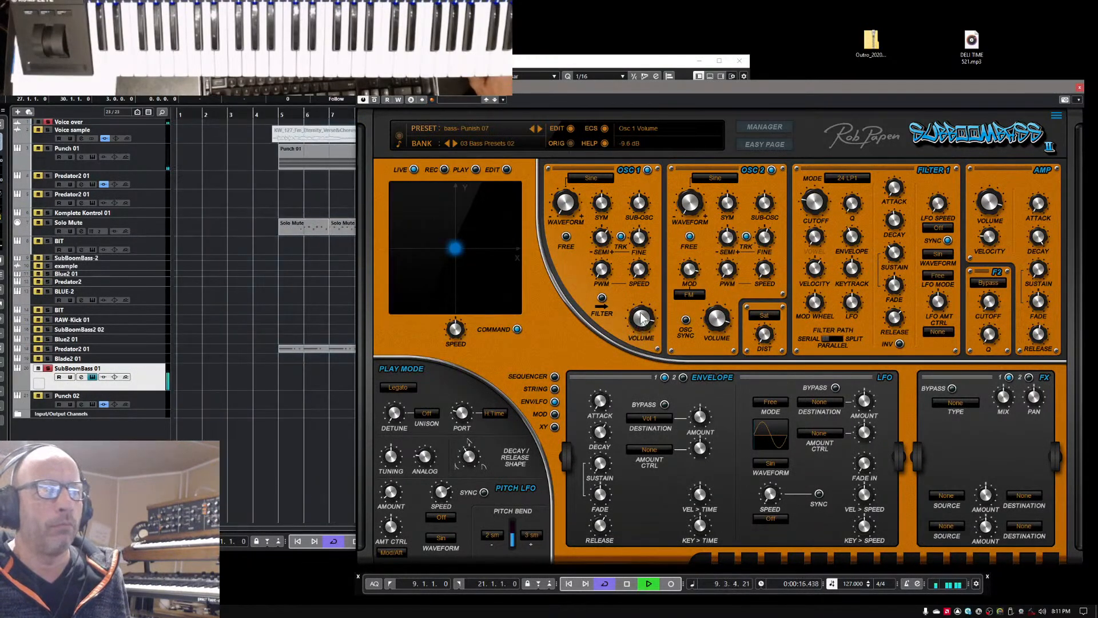
mouse_move(643, 305)
mouse_down()
mouse_move(644, 323)
mouse_move(645, 309)
mouse_up()
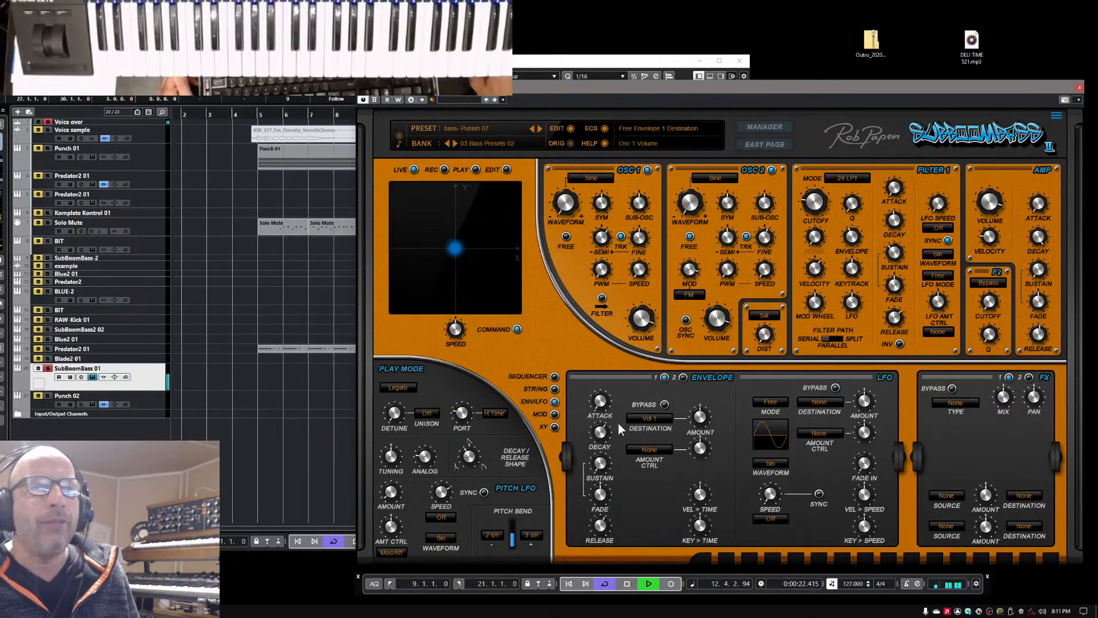
- Raise the free envelope 1 amount, set its decay to about 229 ms, and stop playback
drag(694, 419, 706, 400)
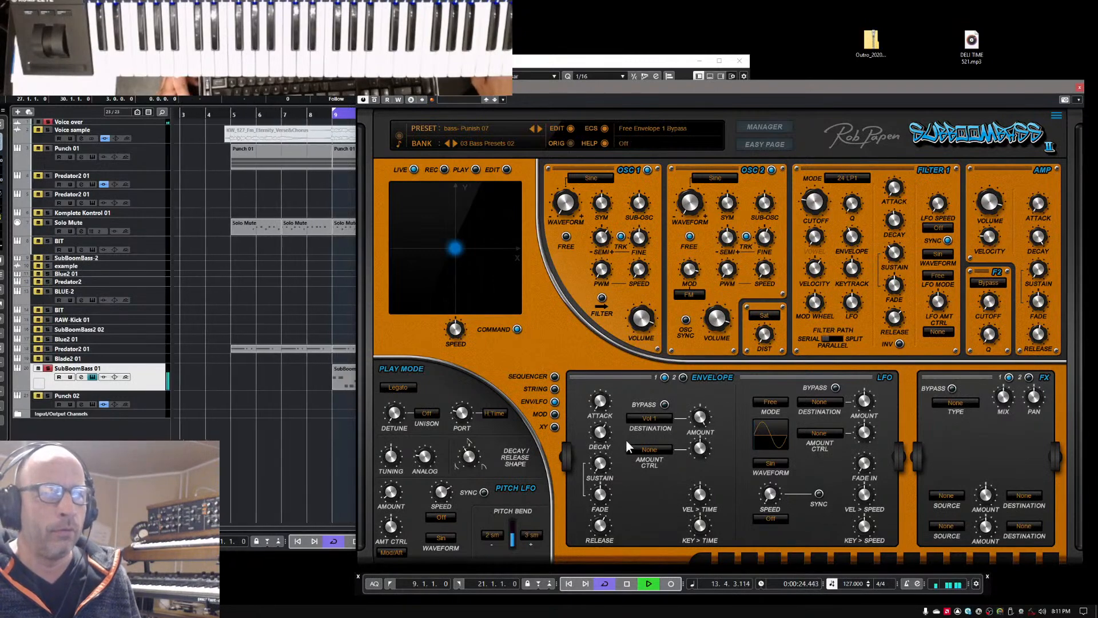
mouse_move(608, 442)
mouse_down()
mouse_move(612, 413)
mouse_move(622, 442)
mouse_move(620, 430)
mouse_up()
key(space)
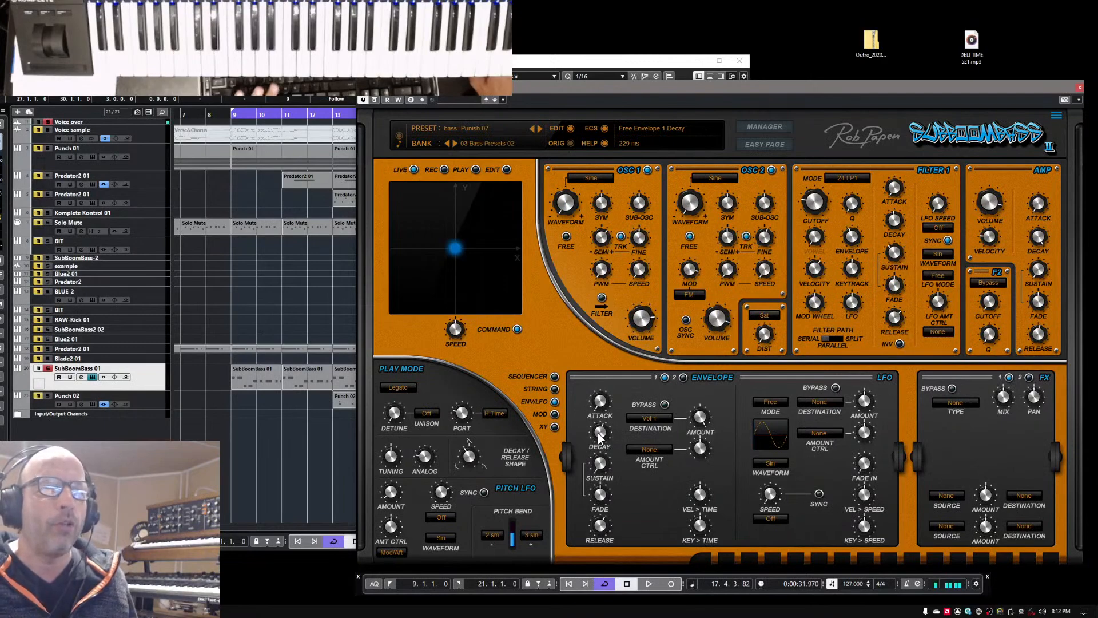
- Resume playback and readjust the free envelope 1 decay and the Osc 1 semitone tuning
key(space)
mouse_move(599, 435)
mouse_down()
mouse_move(607, 419)
mouse_move(601, 469)
mouse_move(611, 434)
mouse_up()
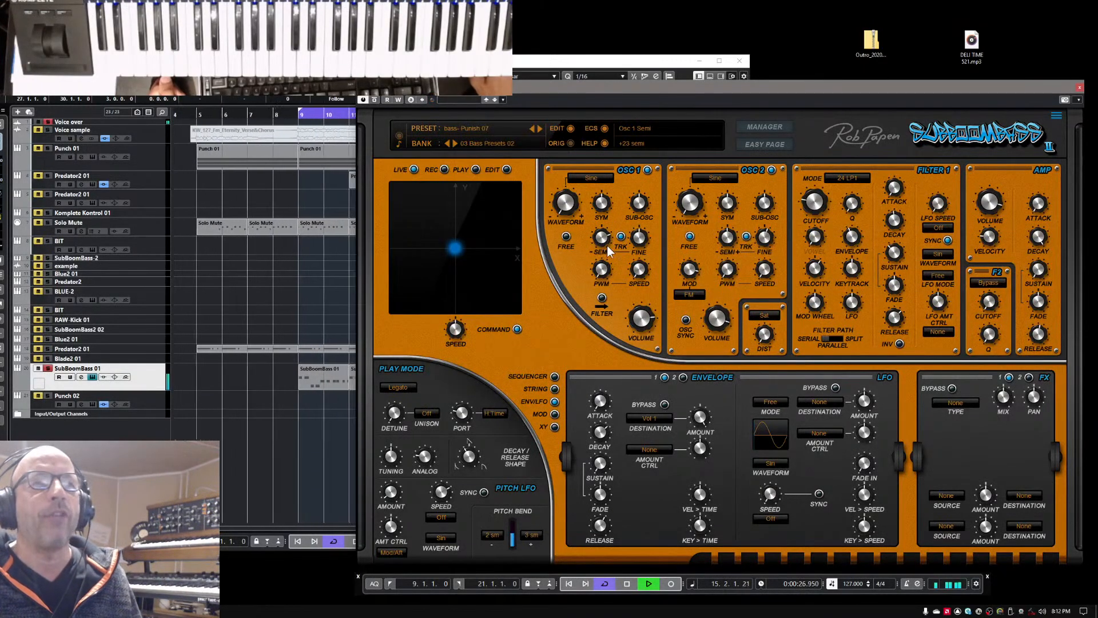
drag(605, 241, 606, 247)
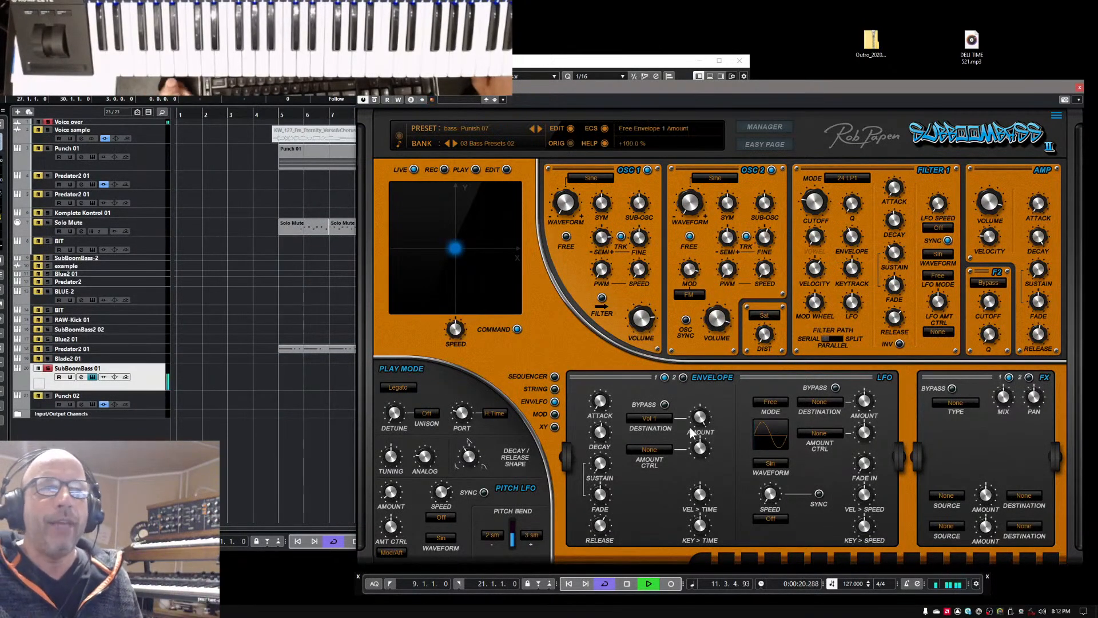
- Reset the free envelope 1 amount to its default and readjust the Osc 1 volume
double_click(699, 415)
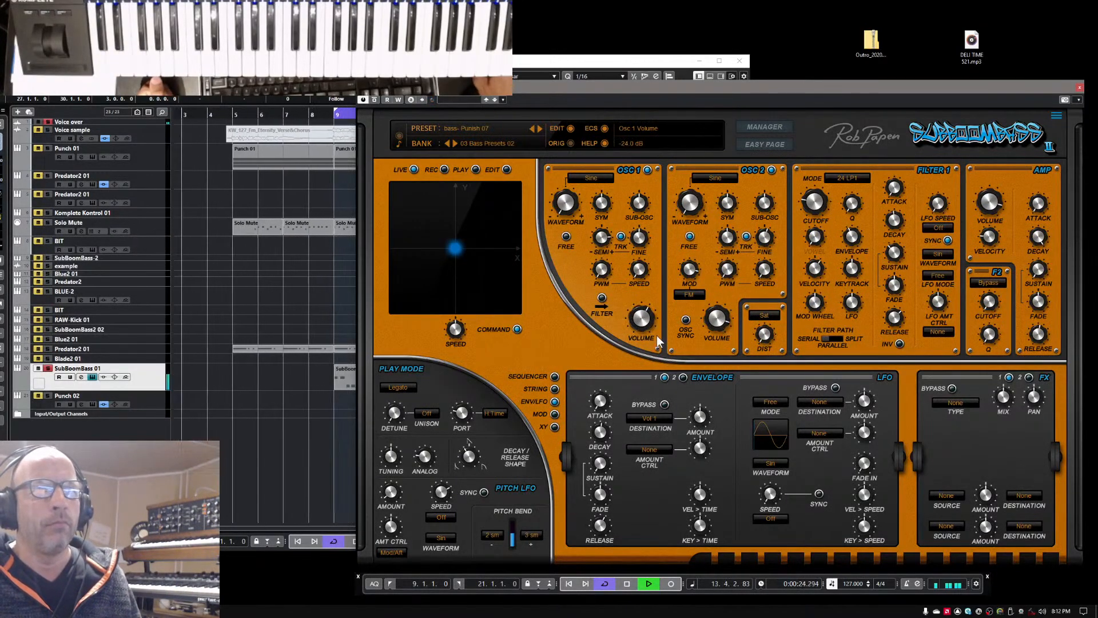
drag(661, 319, 665, 347)
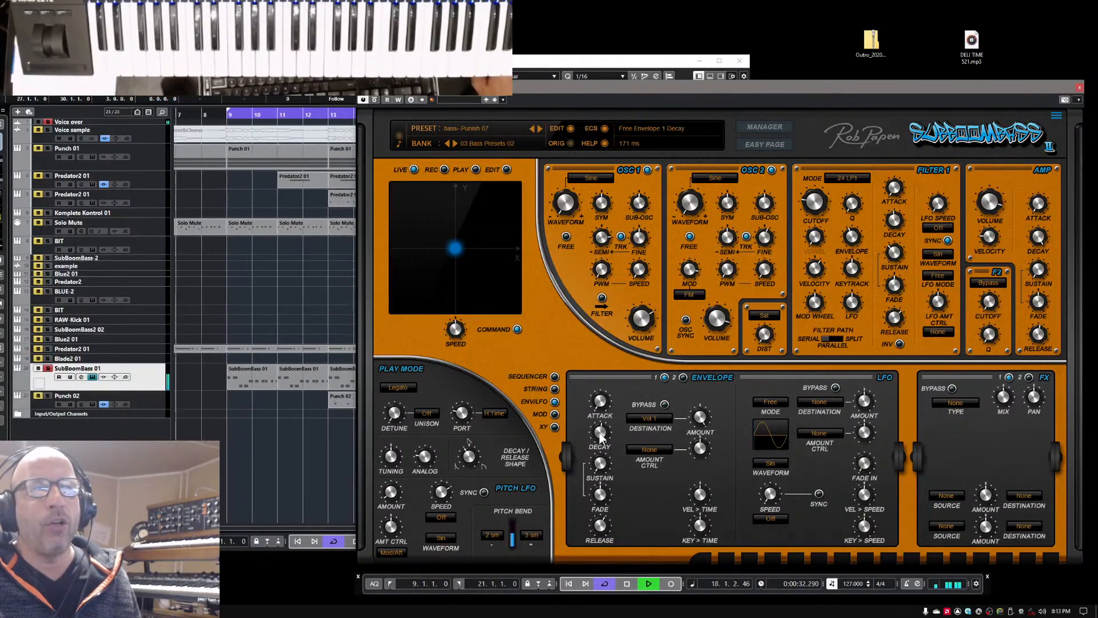
- Set the free envelope 1 decay to about 95 ms and turn off solo on the SubBoomBass 01 and Voice over tracks
scroll(600, 440, down, 5)
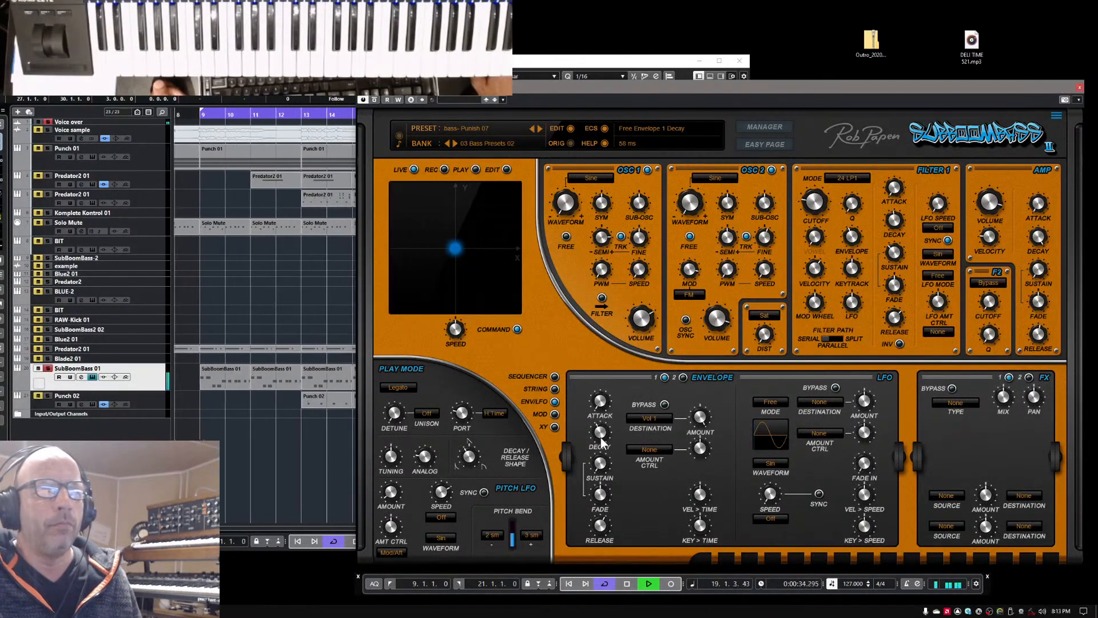
scroll(600, 439, up, 2)
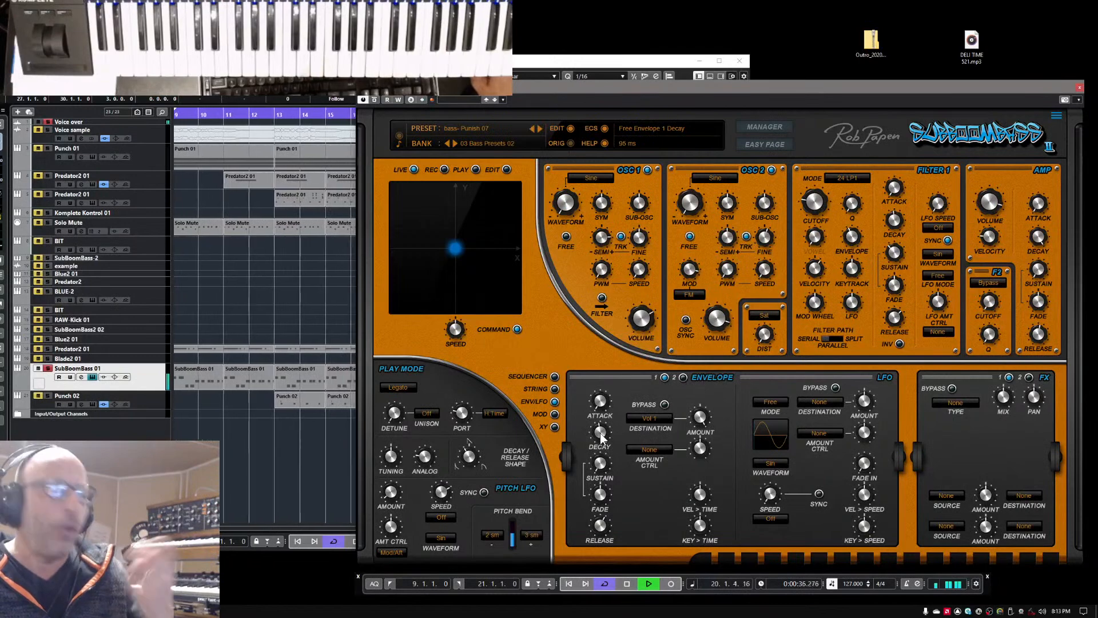
click(48, 369)
click(47, 122)
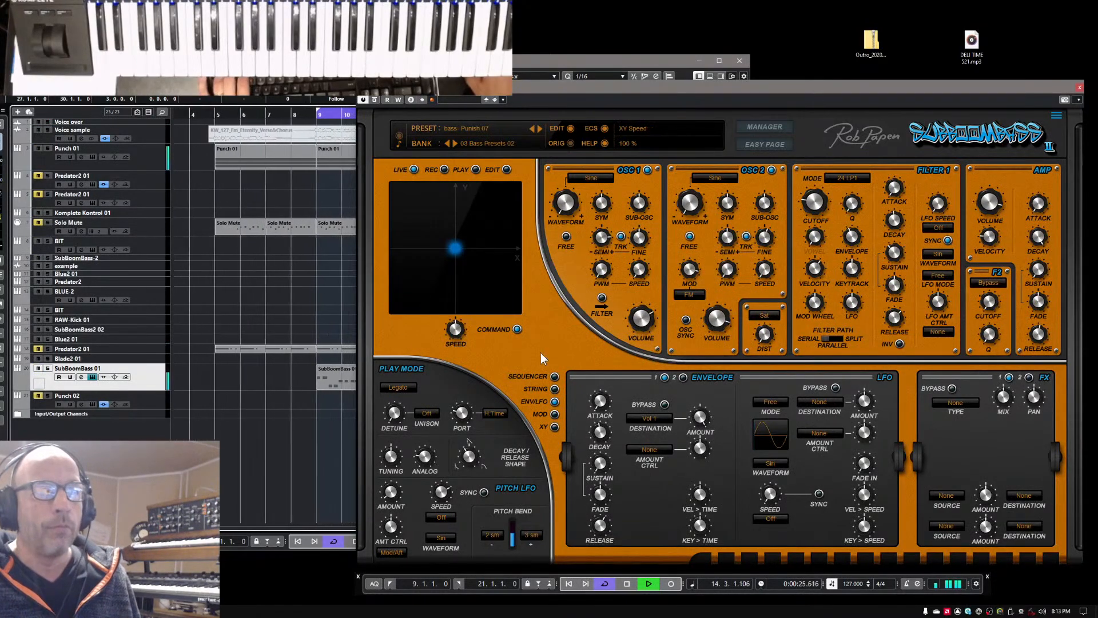
- Fine-tune the free envelope 1 decay and the Osc 1 volume and semitone tuning against the full mix
drag(600, 429, 603, 424)
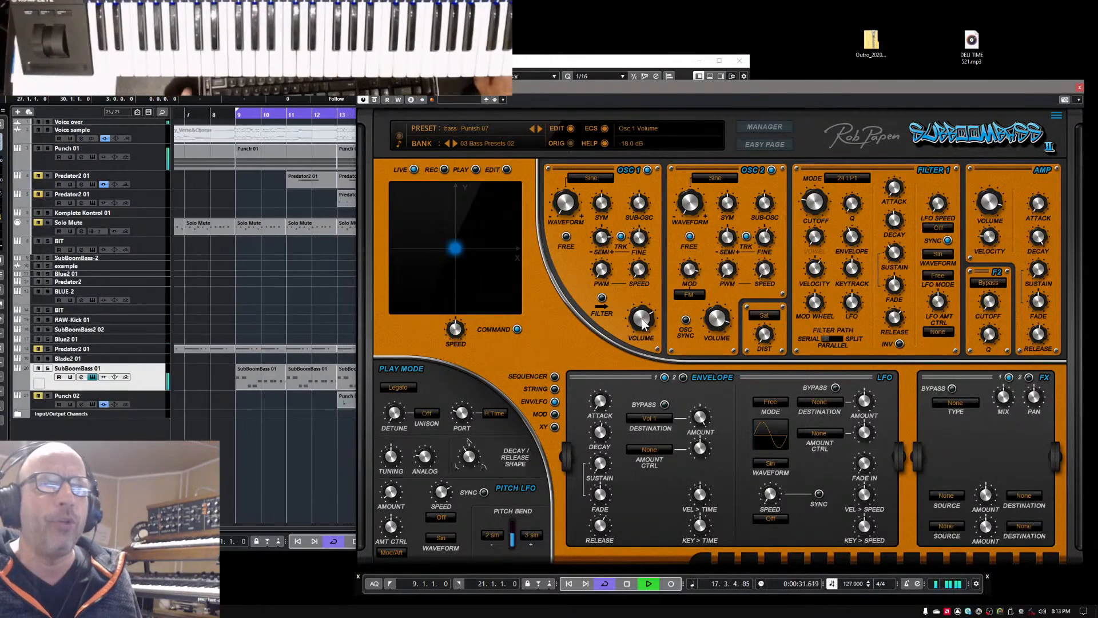
drag(643, 323, 649, 331)
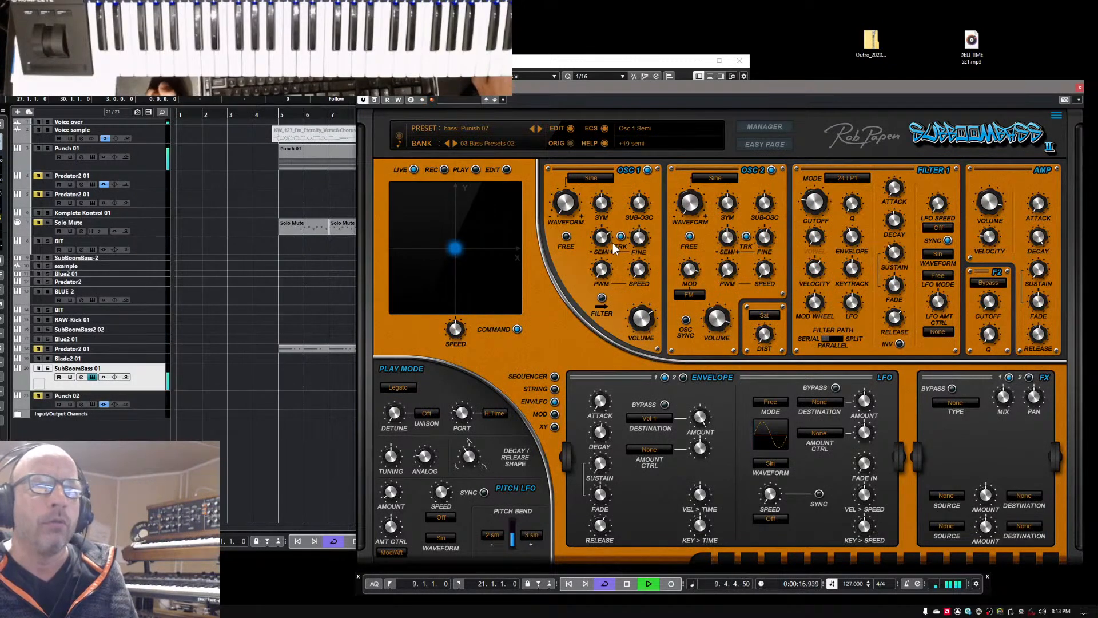
scroll(615, 249, down, 2)
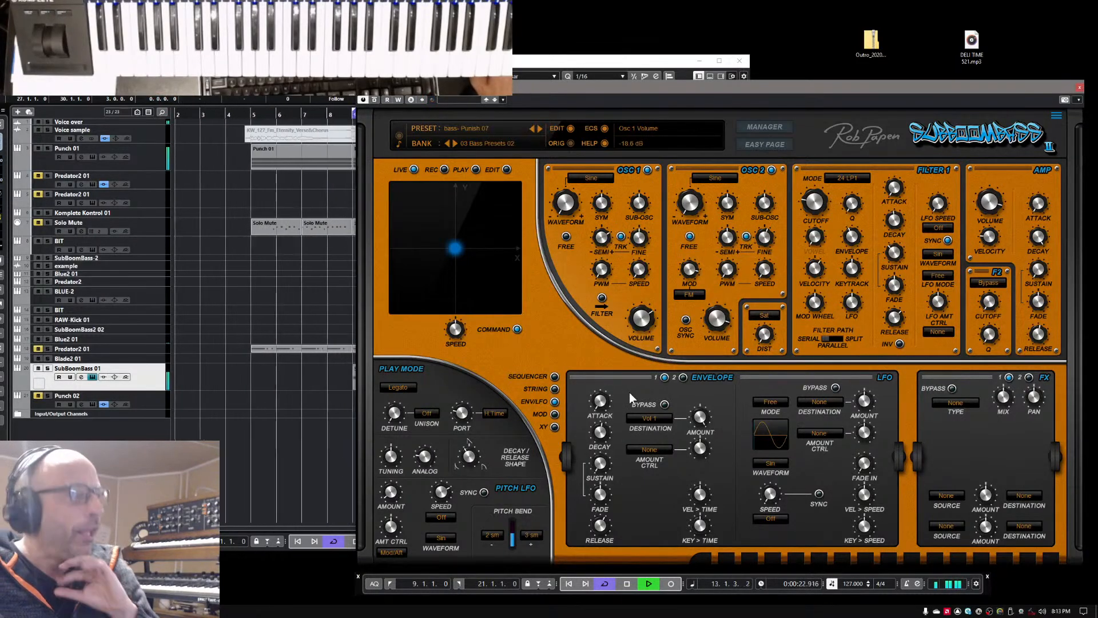
scroll(643, 325, up, 3)
scroll(645, 323, down, 1)
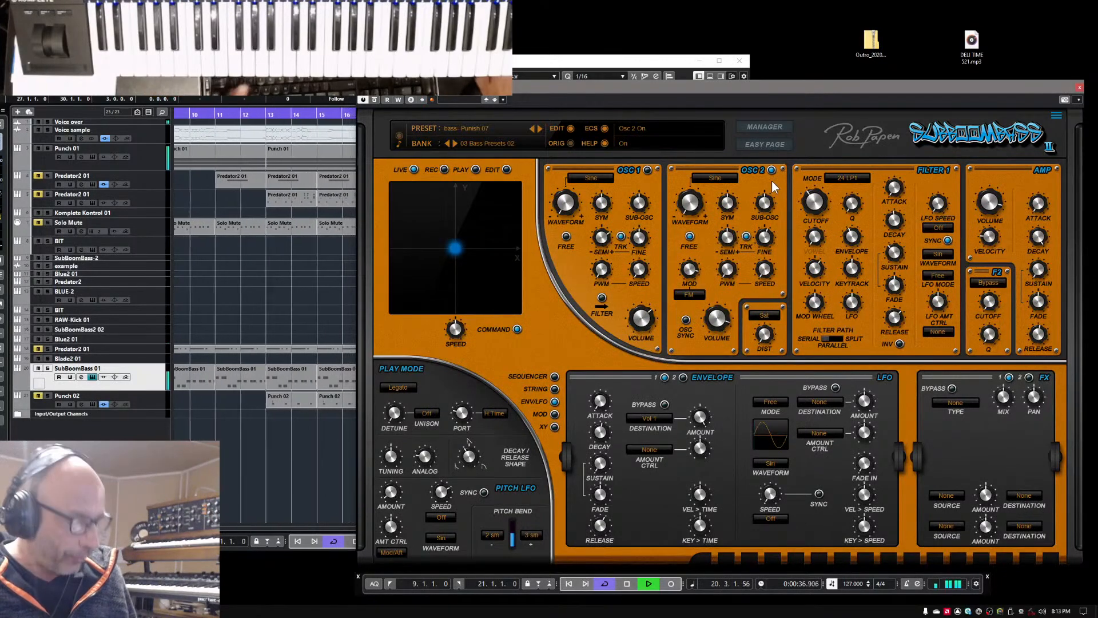
- Solo the SubBoomBass 01 track to compare it with the full mix, restore the mix, and stop playback
key(s)
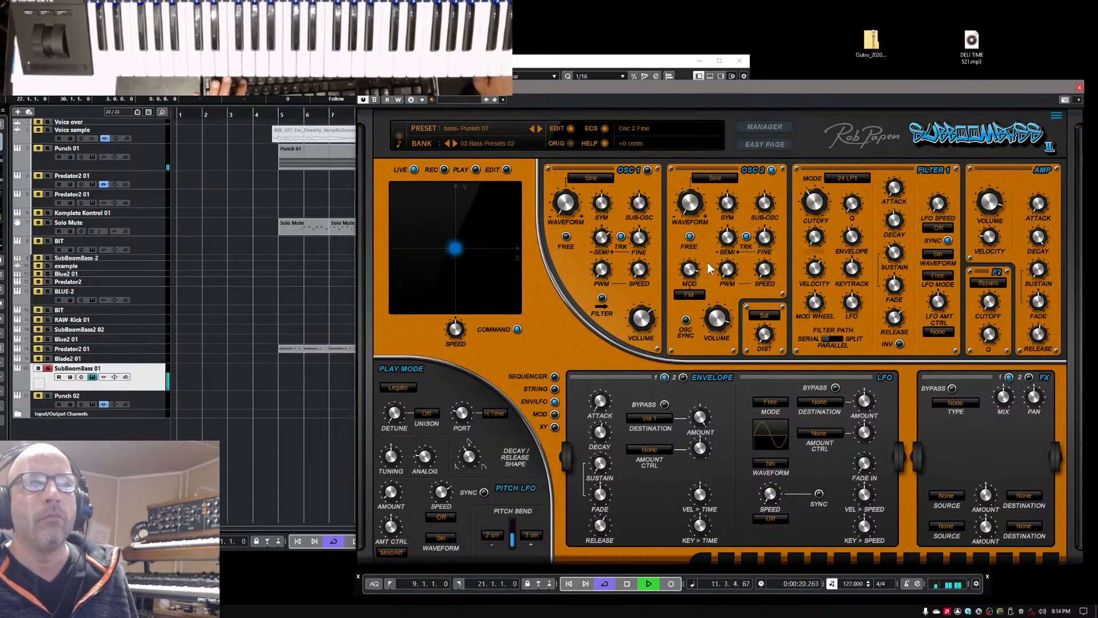
key(s)
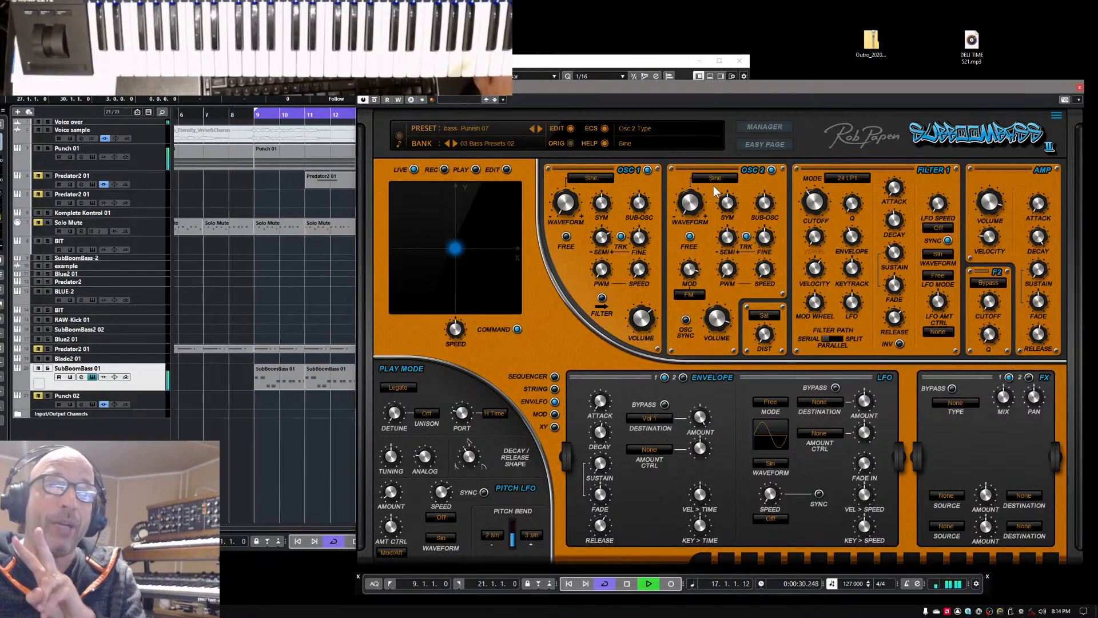
key(space)
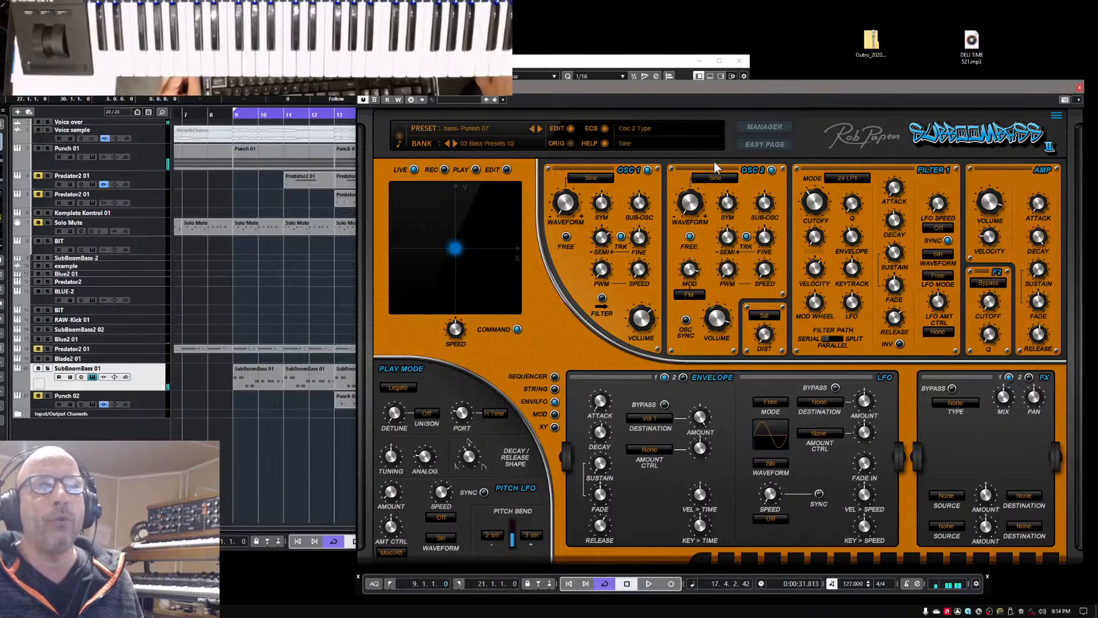
- View the available Osc 2 waveforms and leave the selected waveform as it is
click(715, 180)
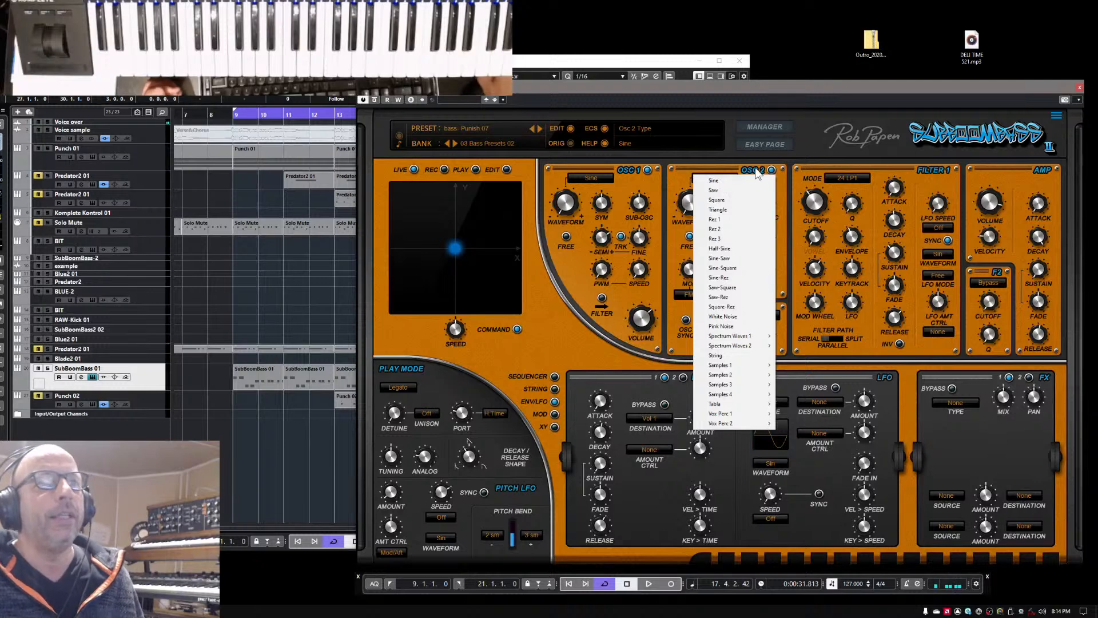
click(780, 183)
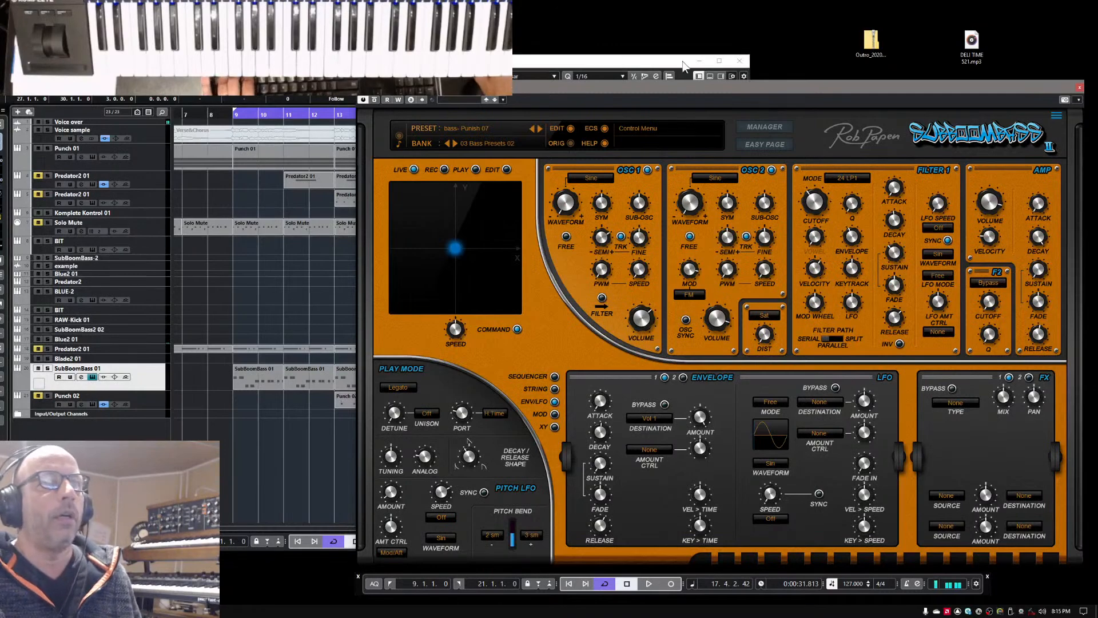
- Clear away the project and synth windows and enable the RP-EQ and Voxformer inserts on the Voice over channel in the MixConsole
click(700, 60)
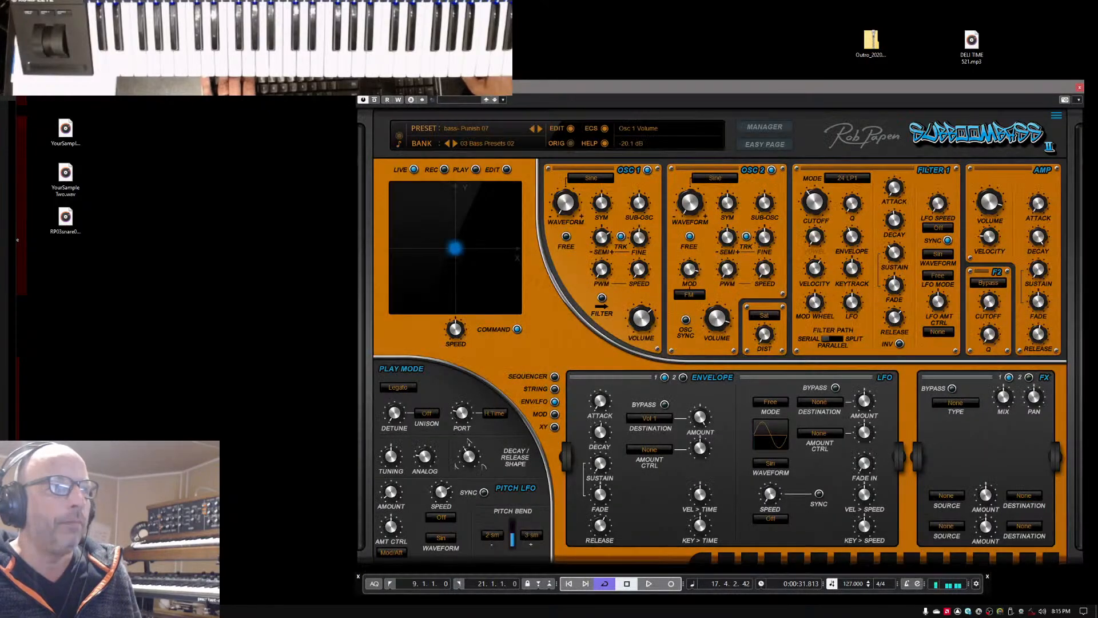
click(1077, 89)
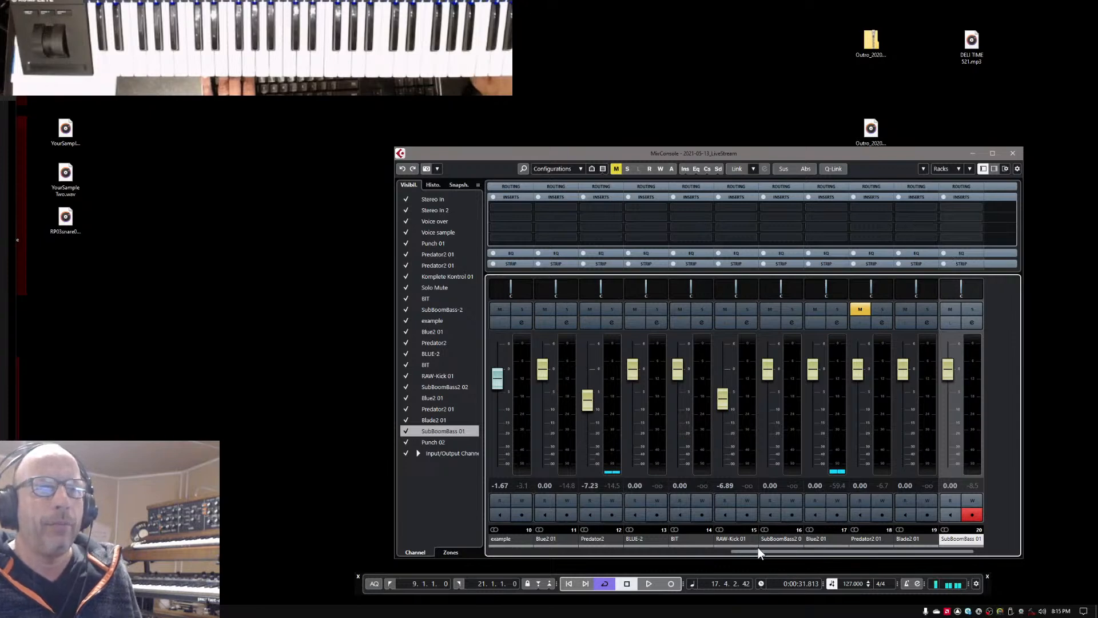
drag(755, 550, 494, 550)
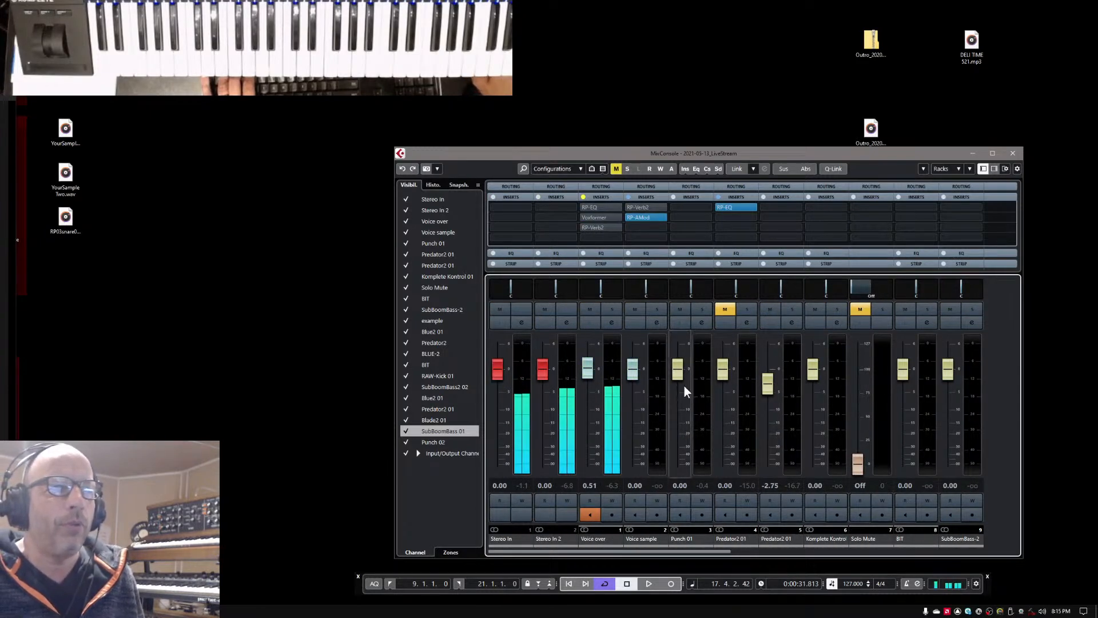
click(582, 208)
click(582, 217)
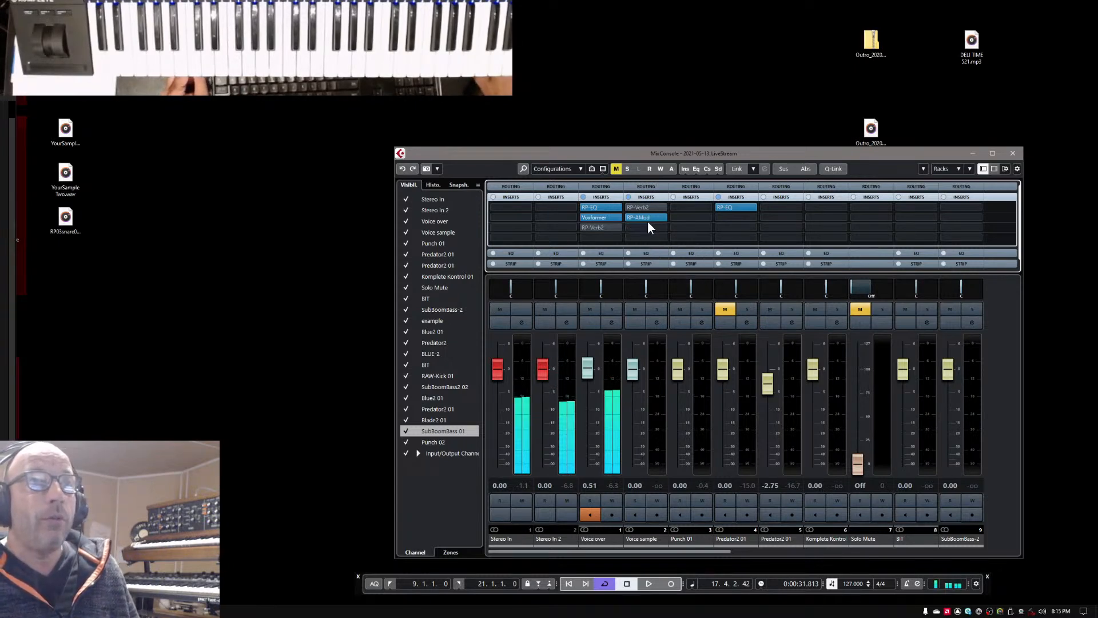
drag(702, 550, 946, 548)
key(space)
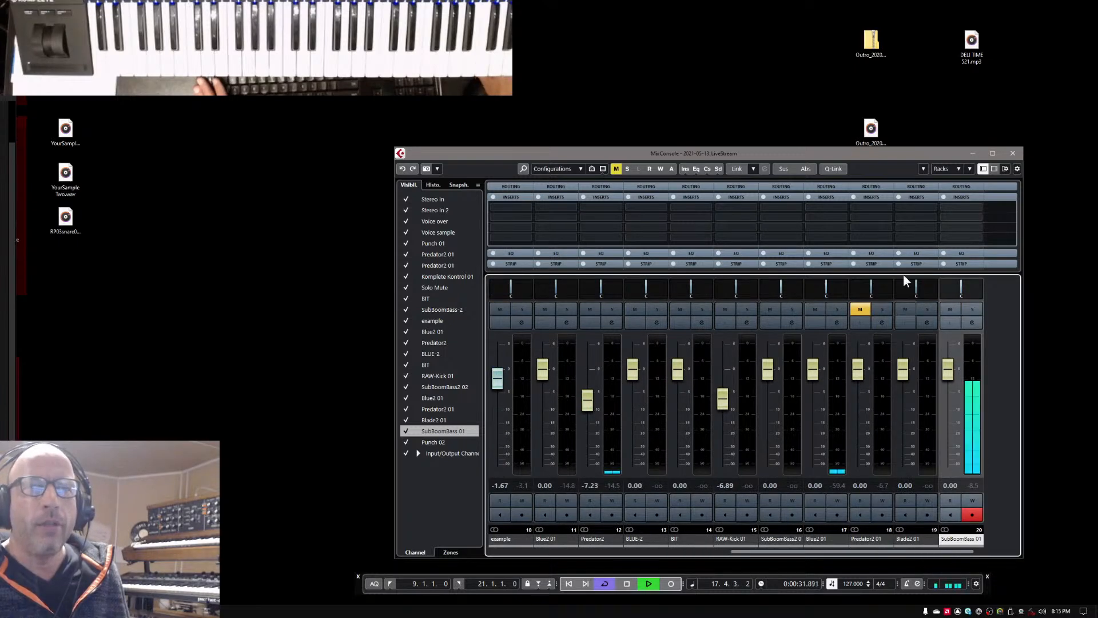
click(976, 208)
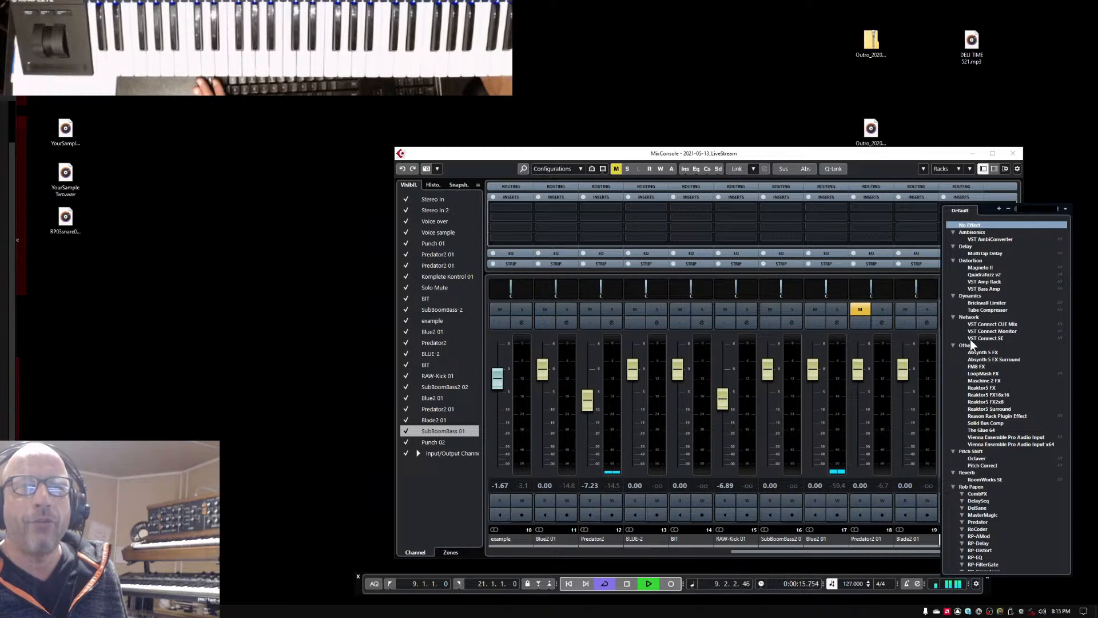
click(852, 153)
key(space)
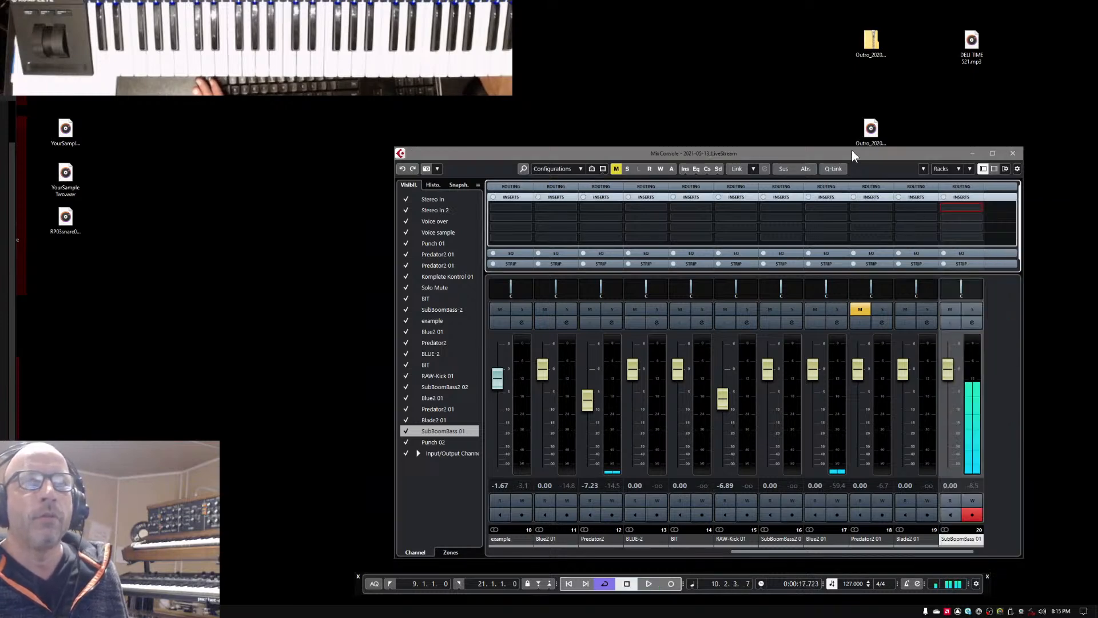
- Load the DelSane delay into the first insert slot of the SubBoomBass 01 channel and reposition its window
click(961, 207)
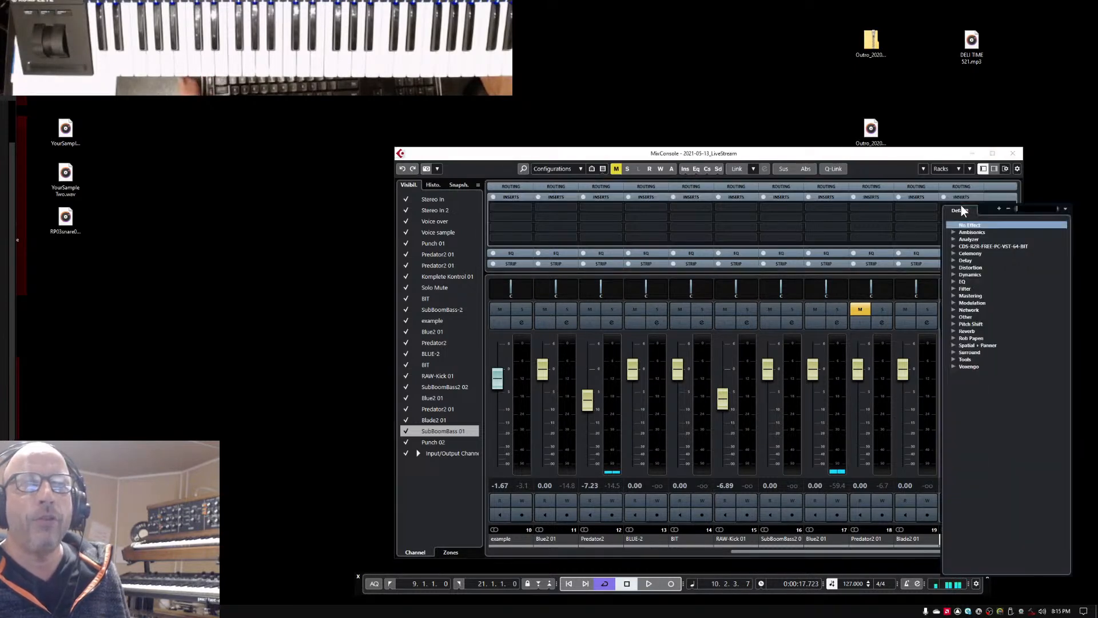
click(952, 339)
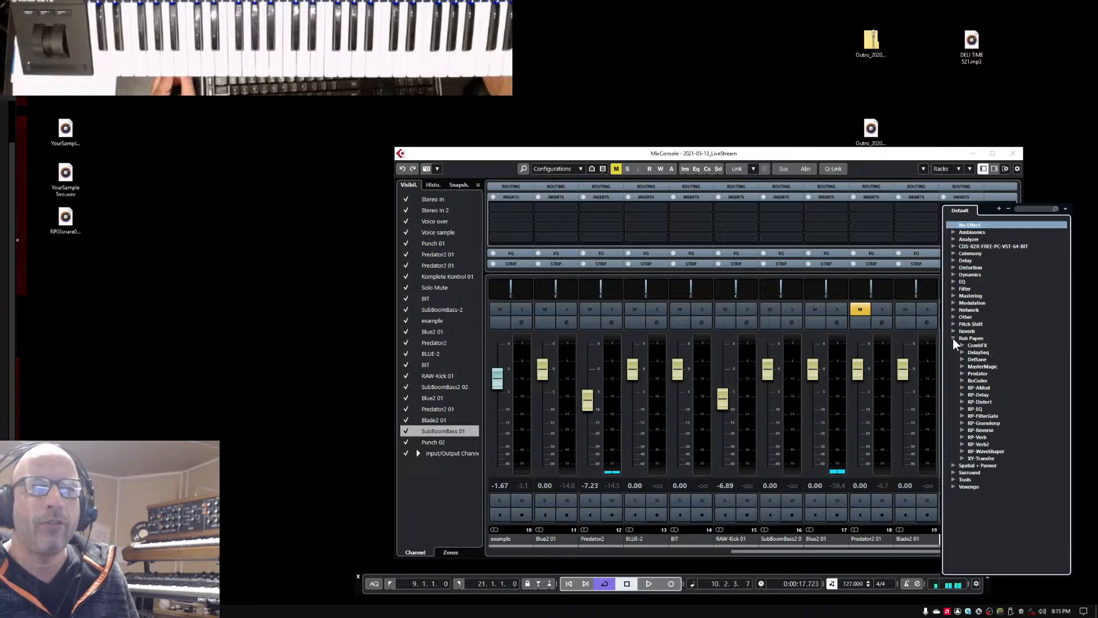
click(953, 337)
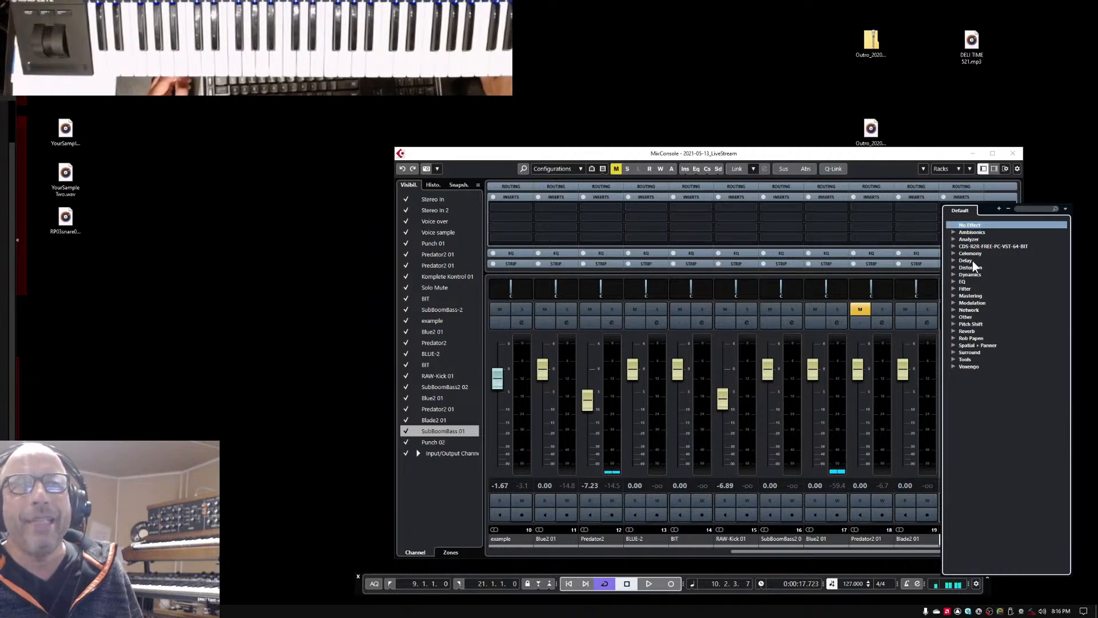
click(953, 260)
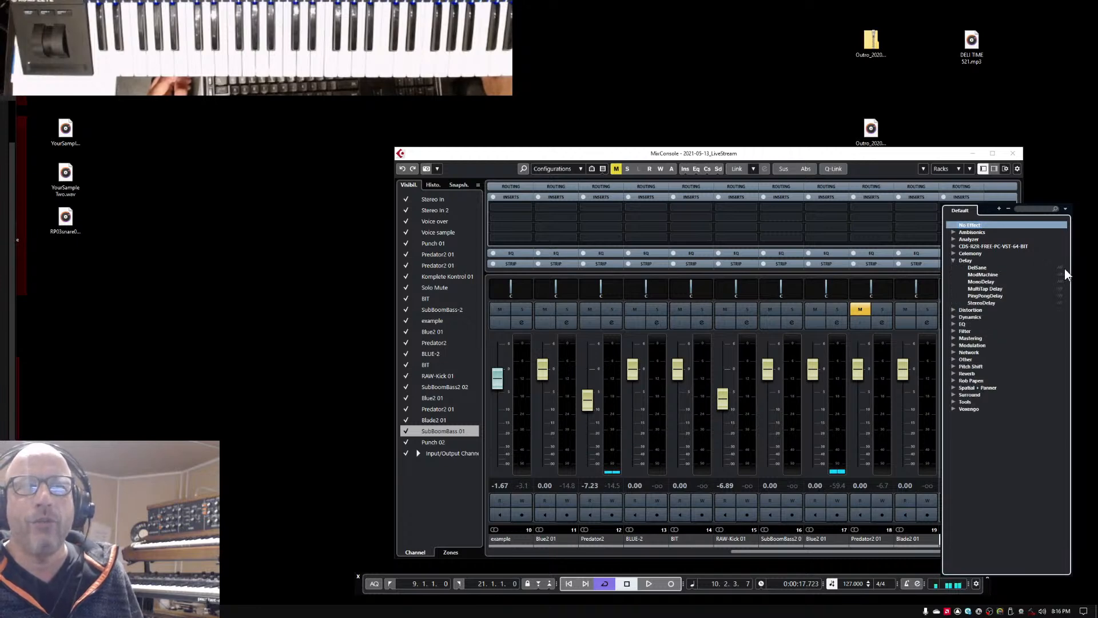
click(976, 266)
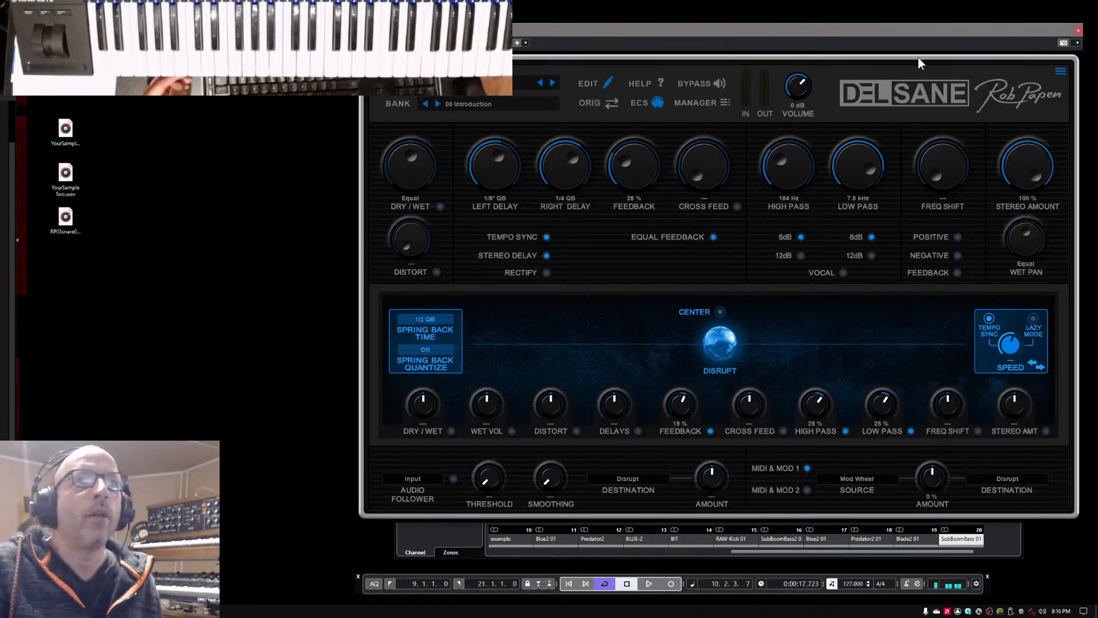
drag(934, 28, 939, 72)
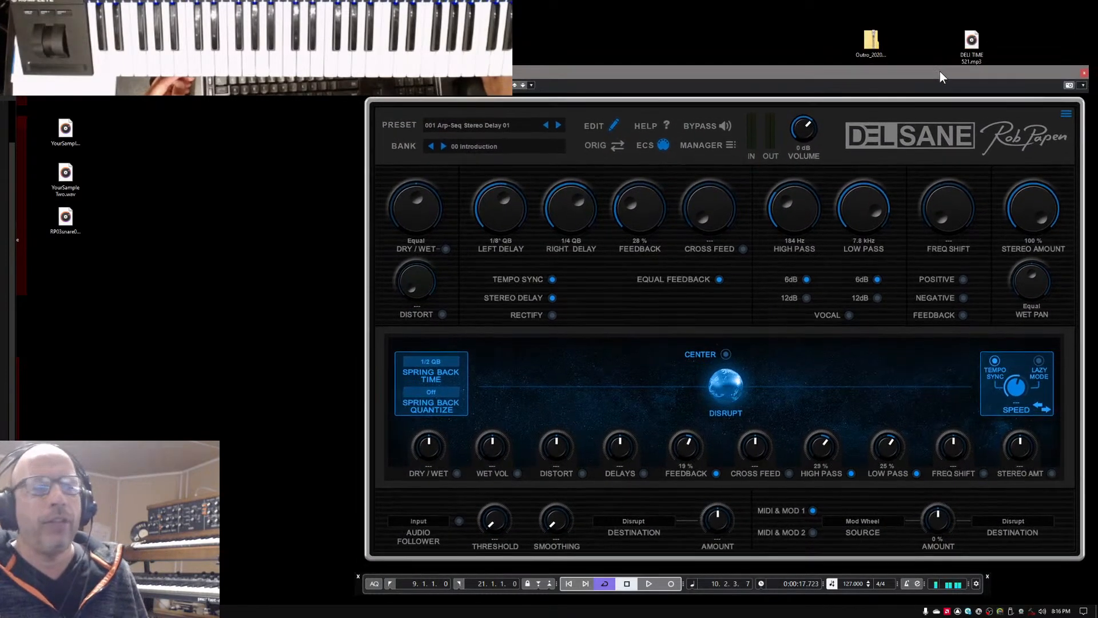
- Audition the DelSane preset 002 Default Vocal StereoDelay during playback with dry/wet set to 100% dry and 56% wet
key(space)
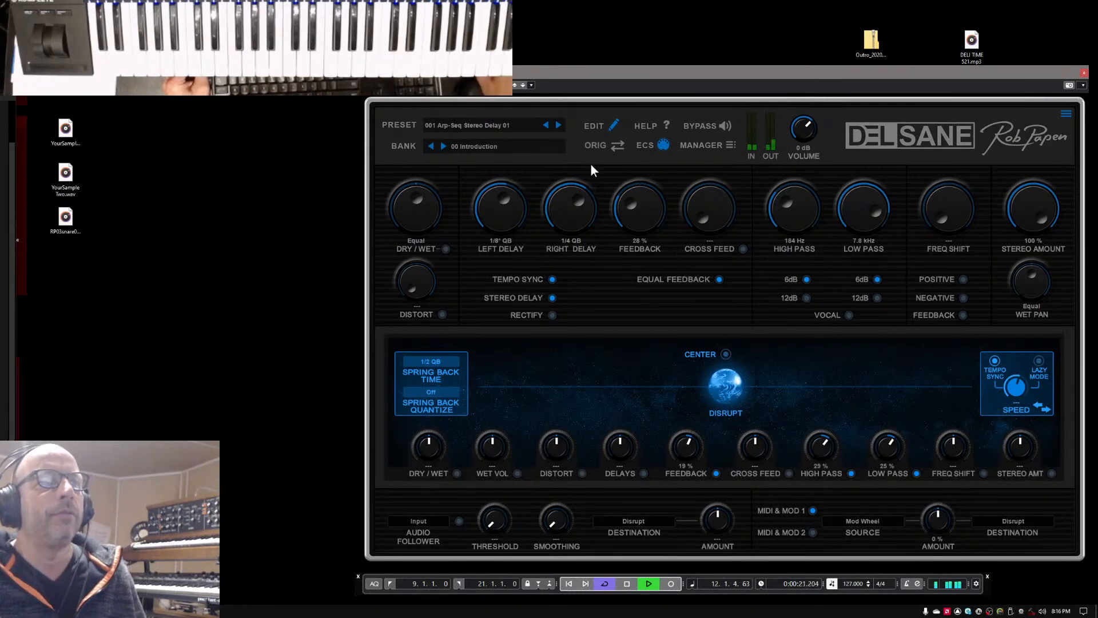
click(558, 125)
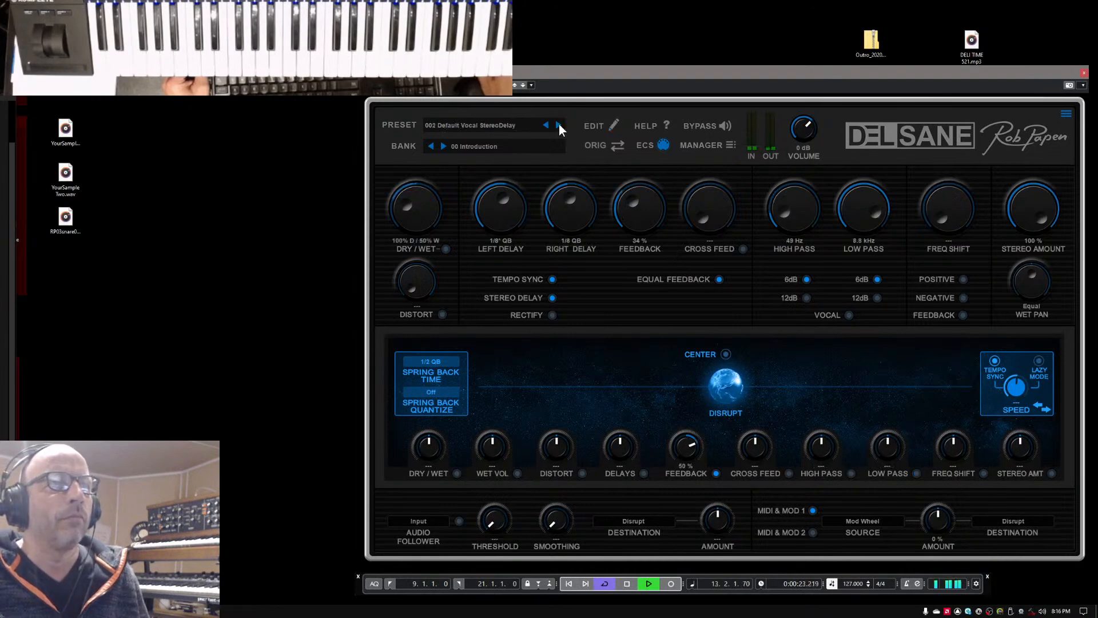
drag(431, 211, 427, 178)
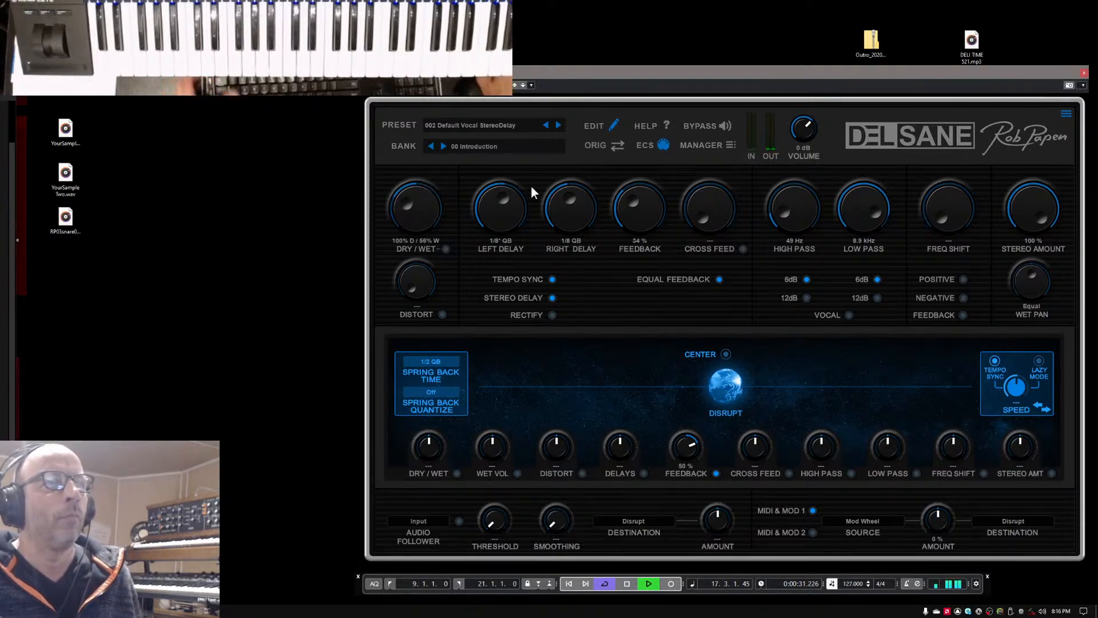
key(space)
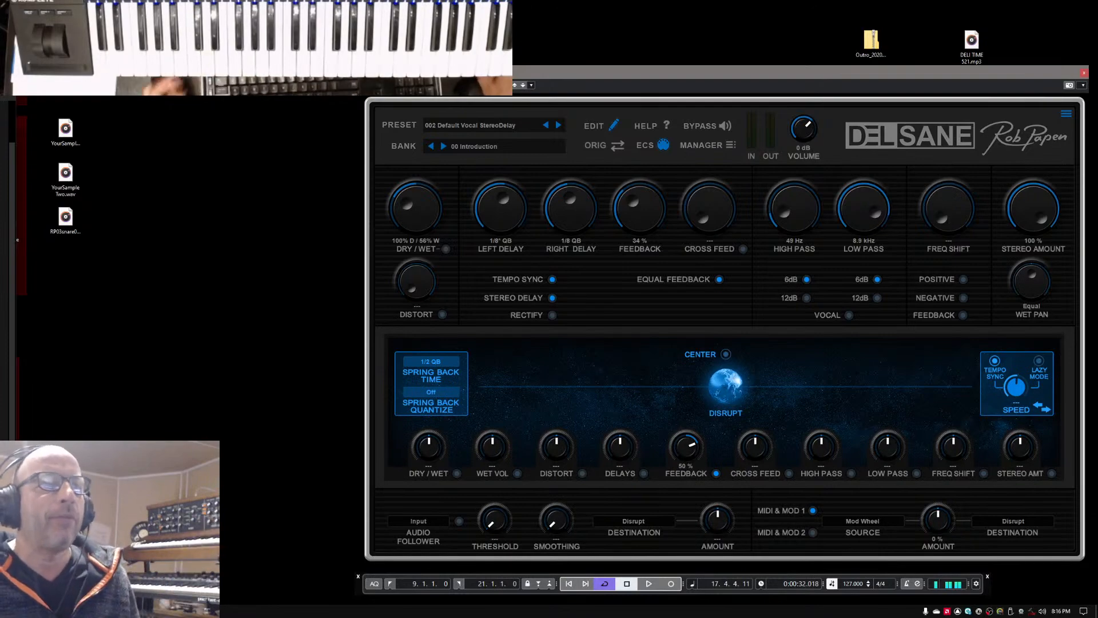
- Load the DelSane preset 028 Trance Move 2 Right 09
click(500, 125)
mouse_move(508, 124)
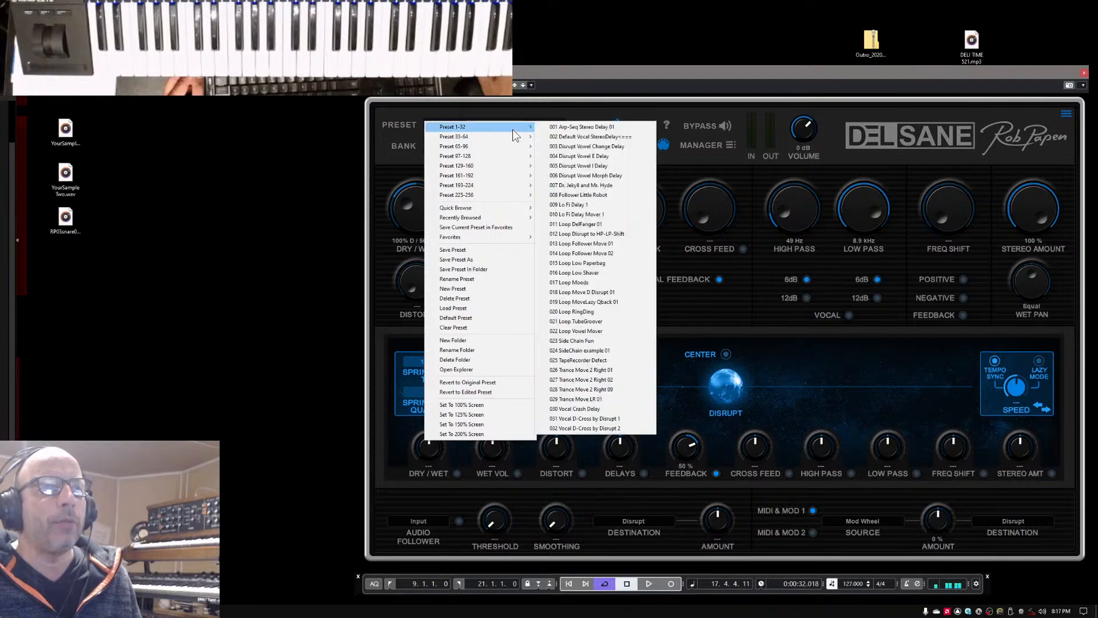
click(588, 389)
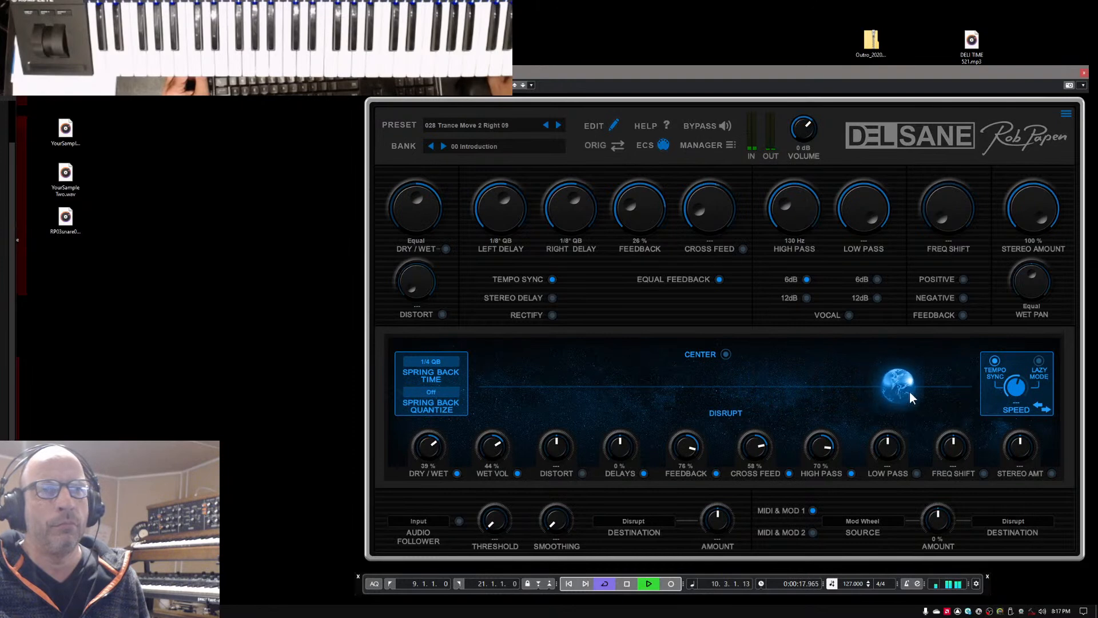
- Sweep the Disrupt control from its centre to the right during playback, stop playback, and repeat the sweep twice
drag(934, 389, 945, 387)
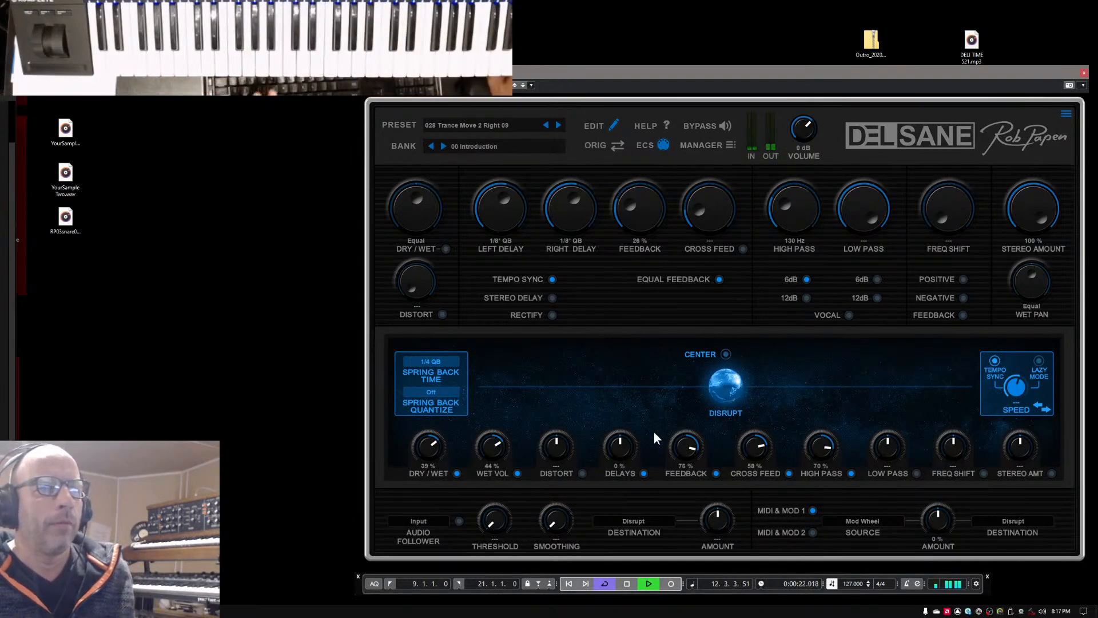
key(space)
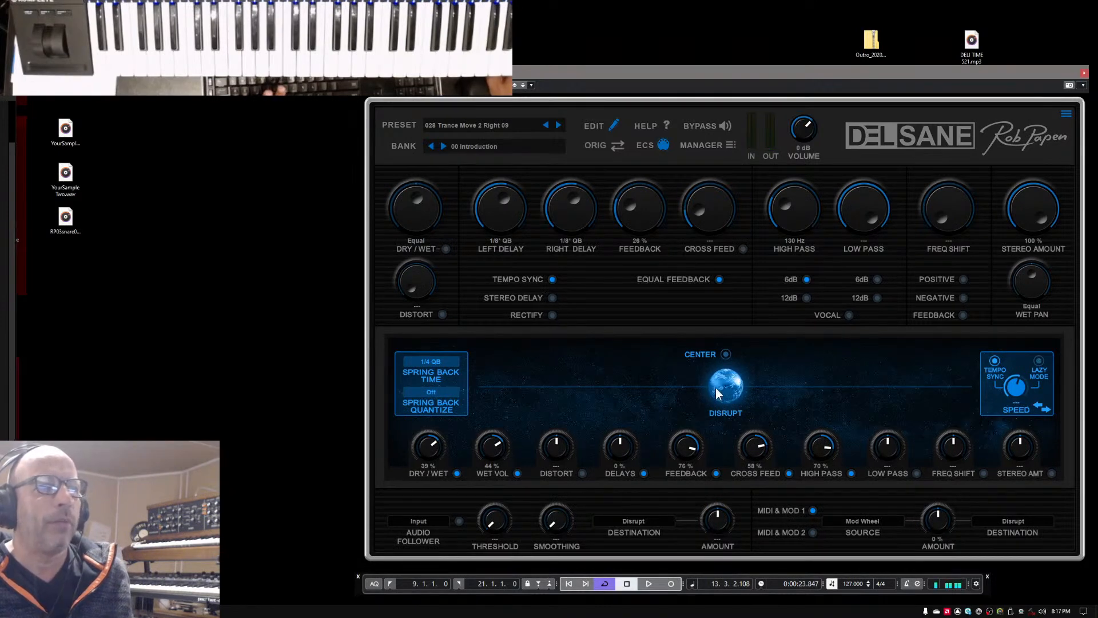
drag(714, 388, 970, 393)
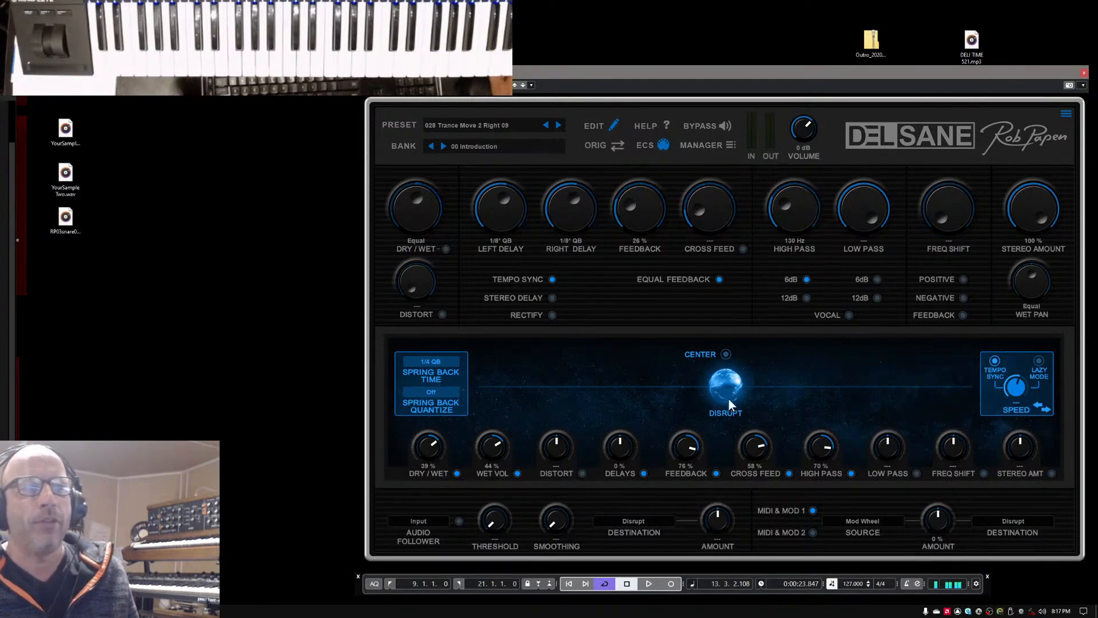
drag(721, 387, 959, 383)
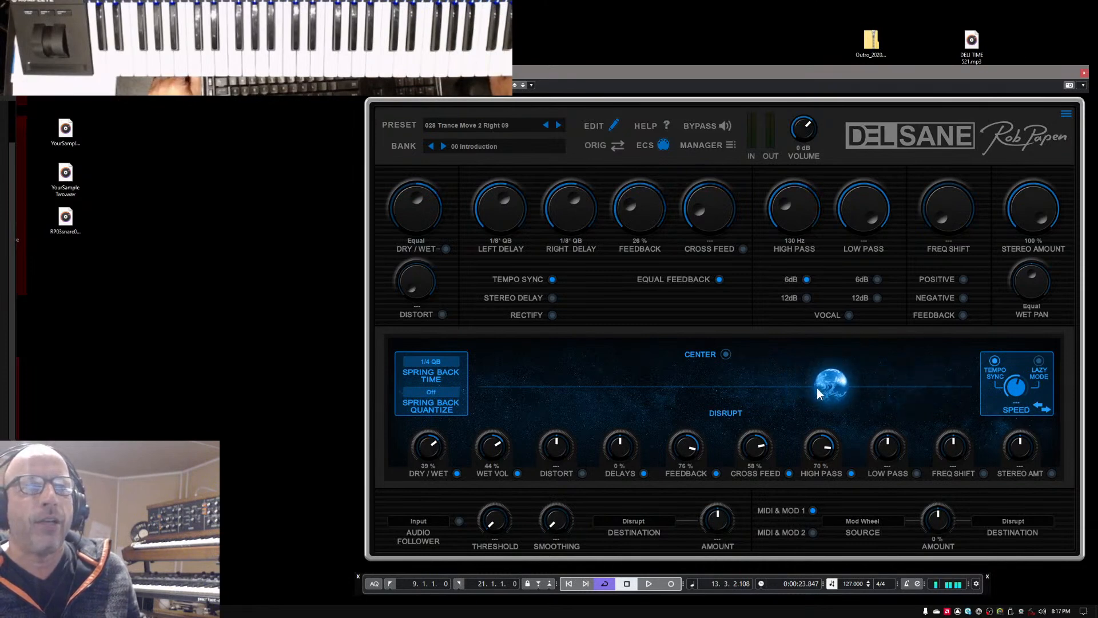
- Demonstrate sweeping DelSane's Disrupt control from its centre to the far right, and view the plug-in's options for screen size and dial animation
drag(736, 386, 952, 402)
drag(815, 382, 952, 386)
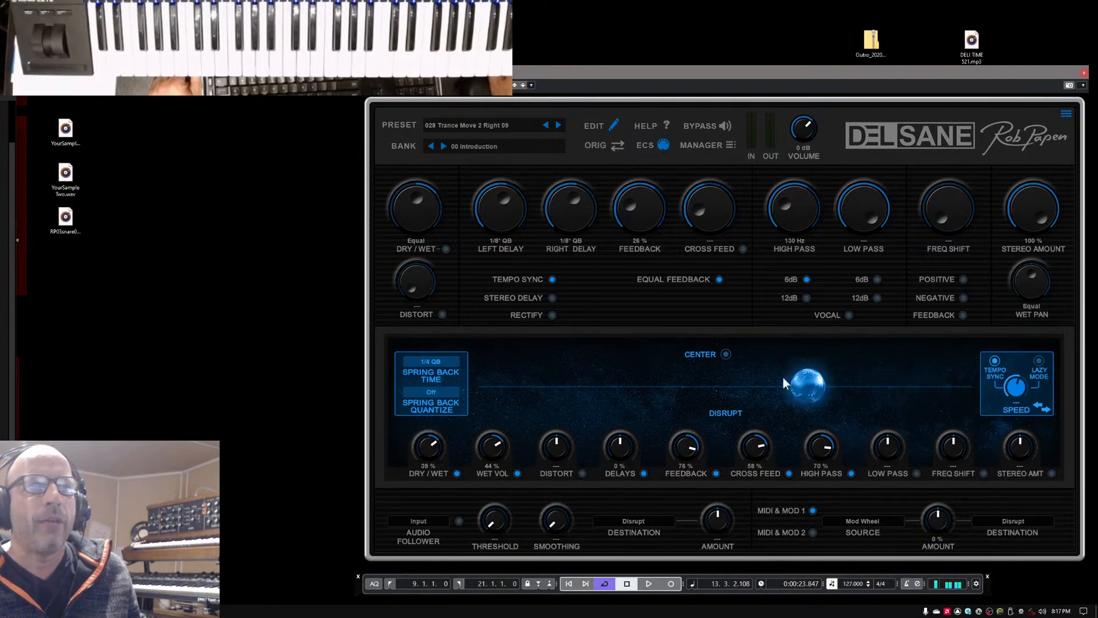
click(1063, 114)
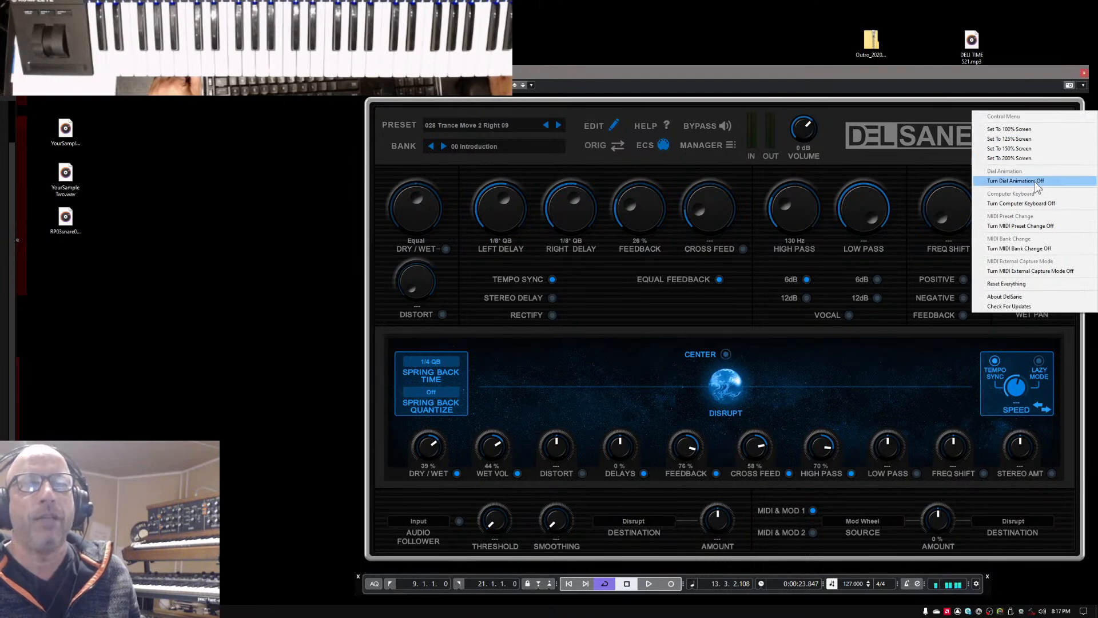
click(790, 359)
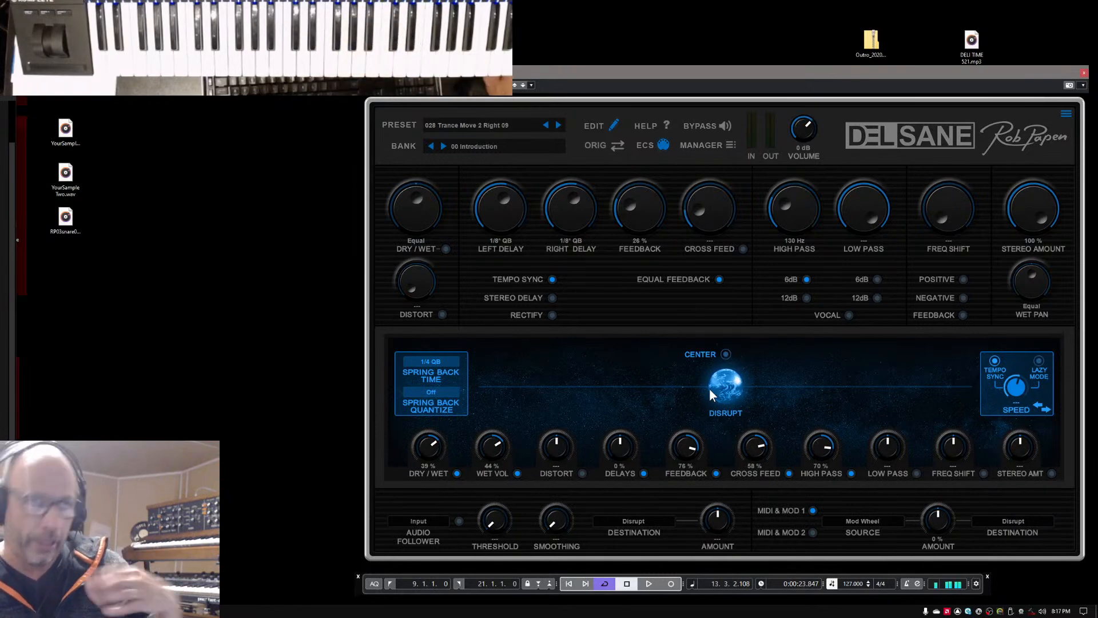
drag(709, 389, 959, 375)
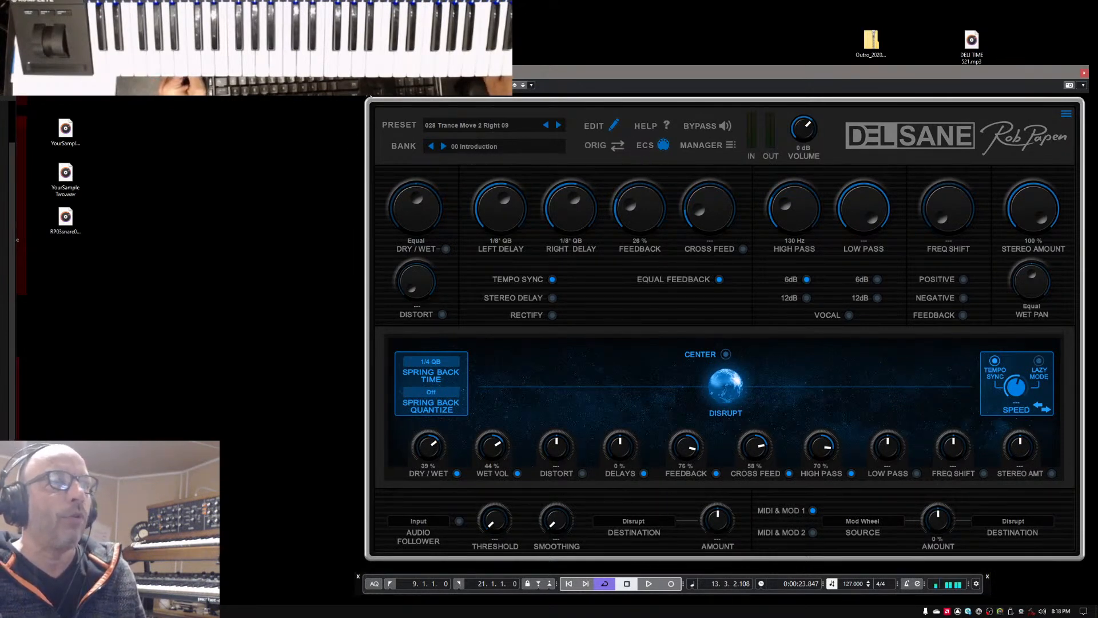
- Close DelSane, return to the project window, and during playback unmute the second Predator2 01 track while keeping the first one muted
click(1083, 73)
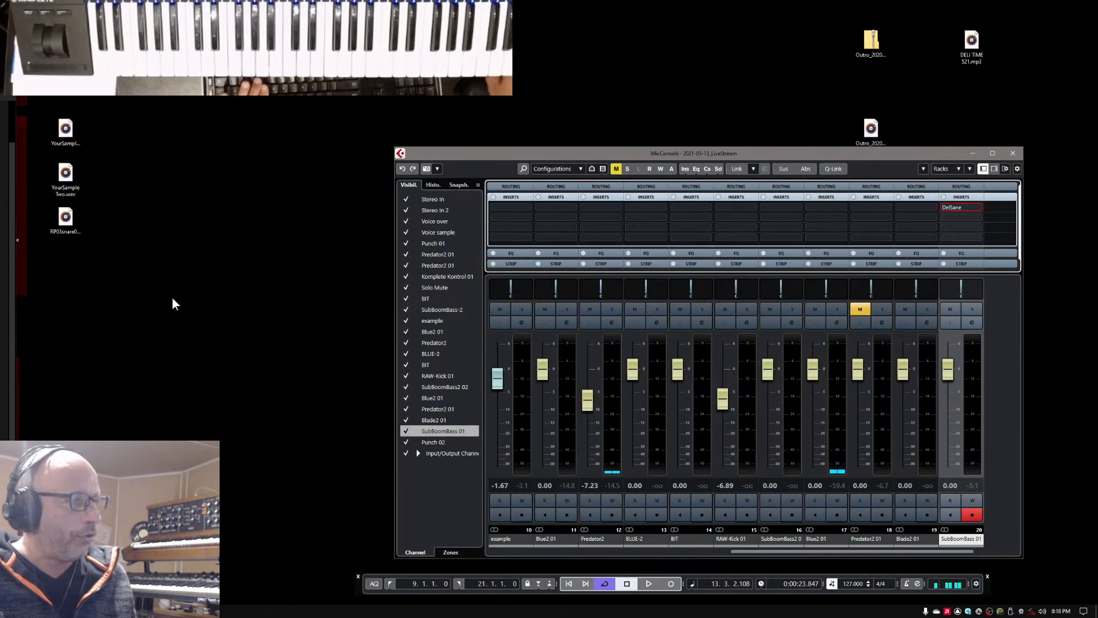
key(alt+Tab)
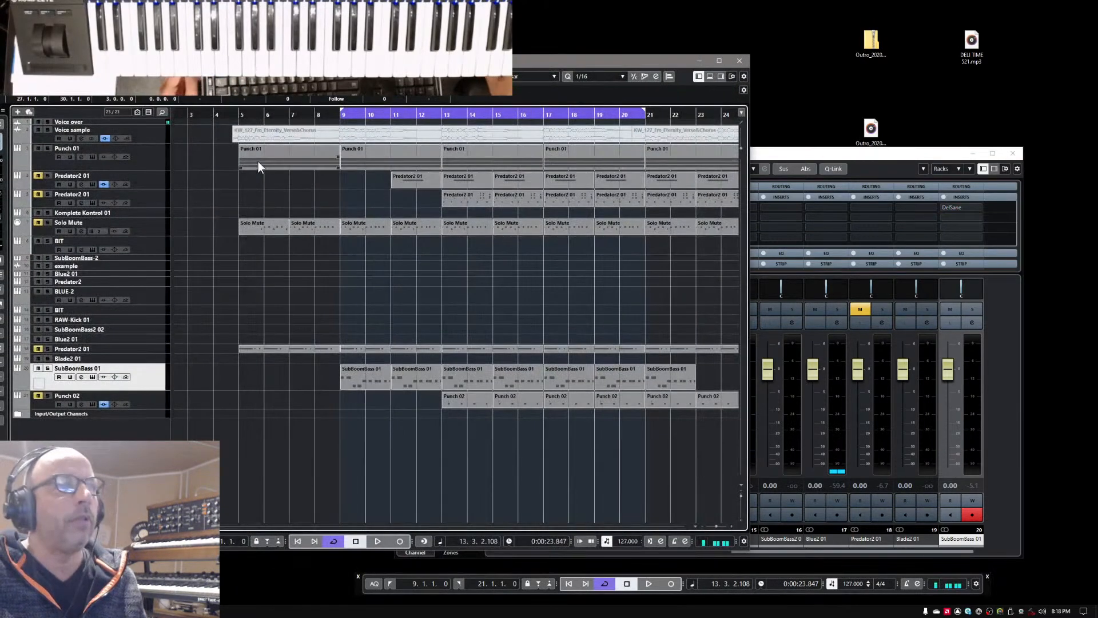
key(space)
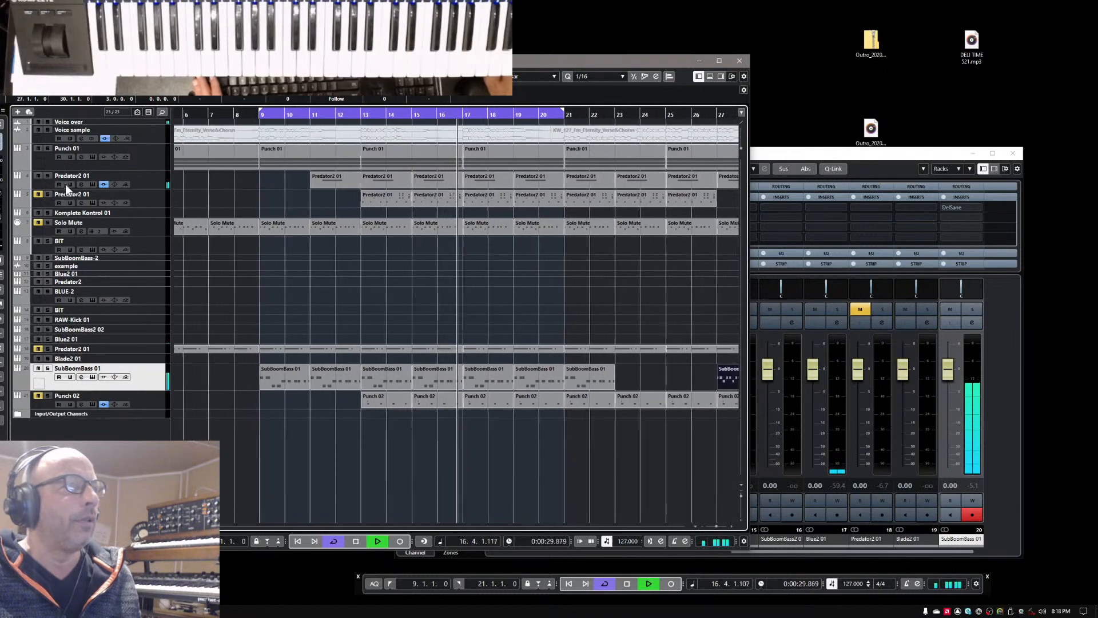
click(39, 175)
click(38, 194)
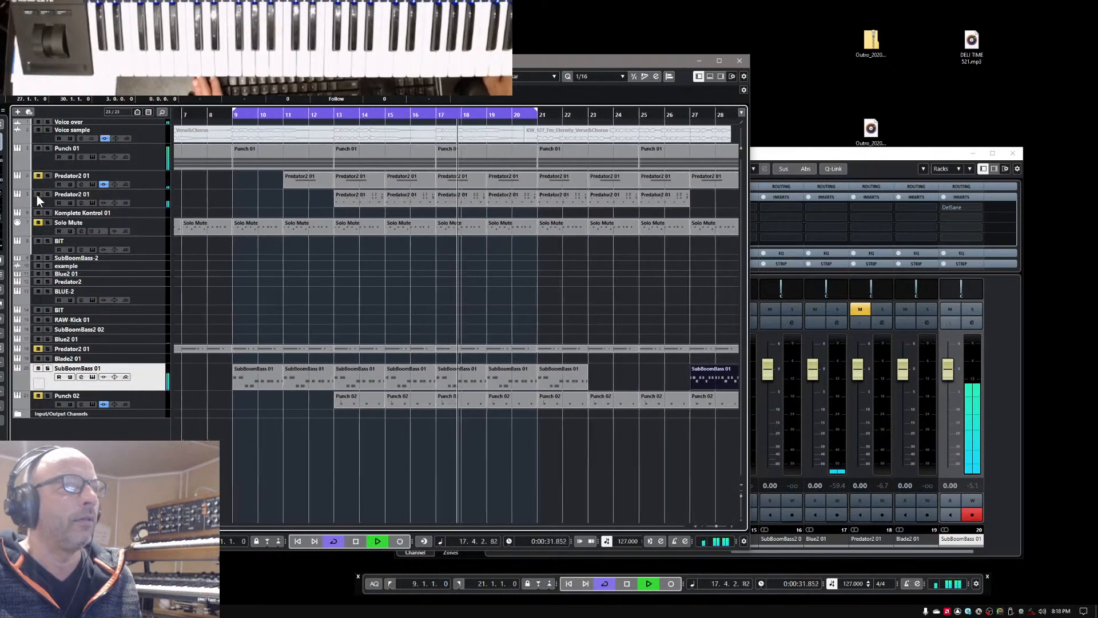
- Copy the second Predator2 01 track's part from bar 13 to bars 9 and 11
click(150, 200)
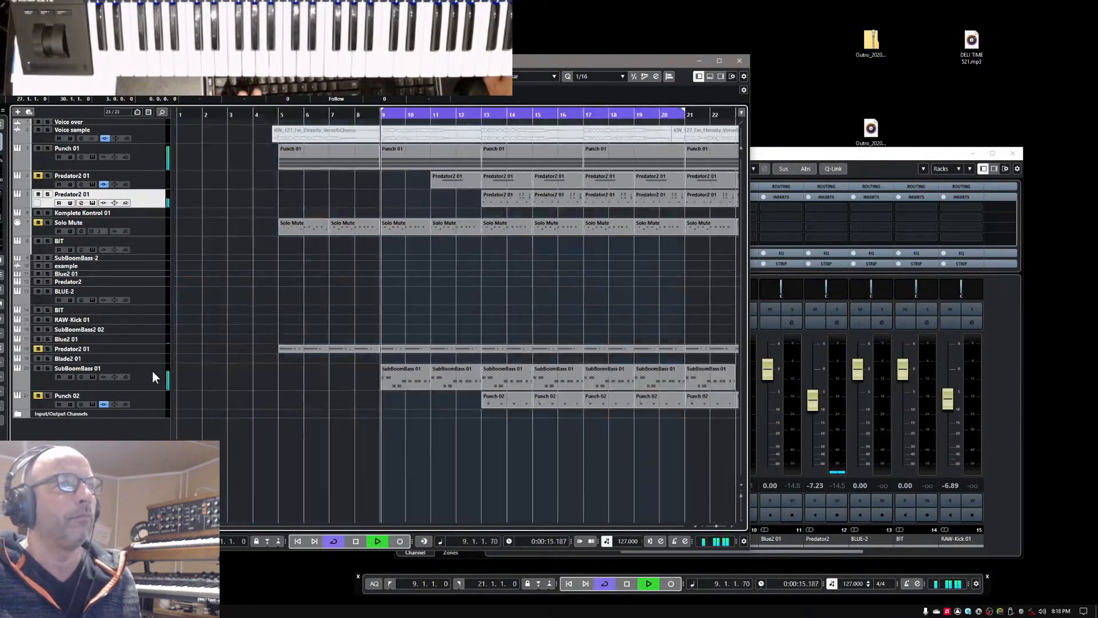
click(509, 203)
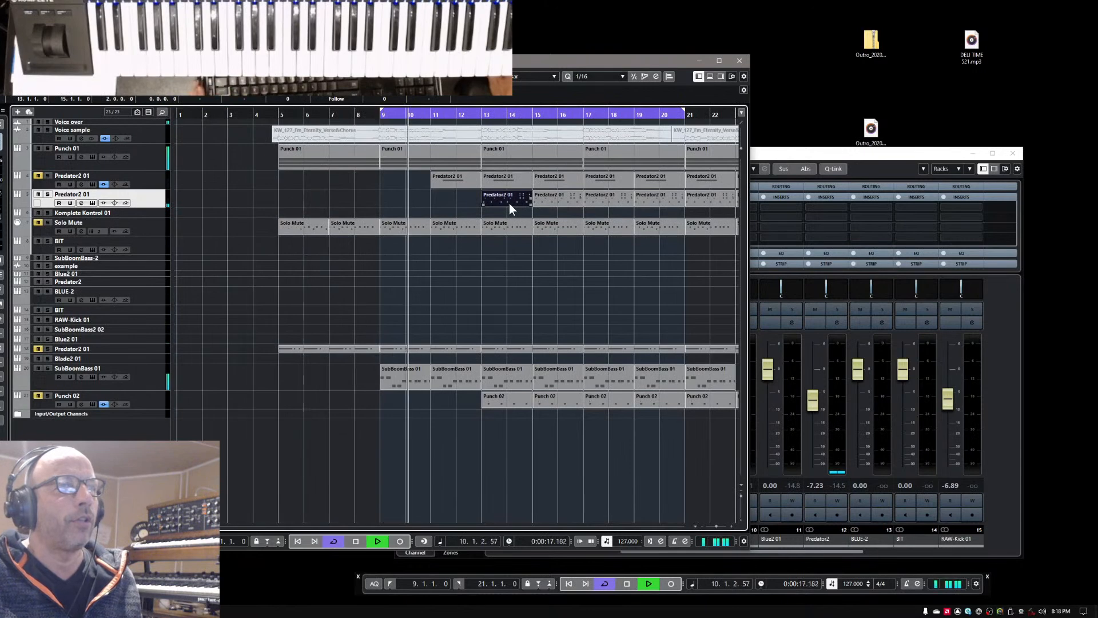
drag(509, 197, 411, 204)
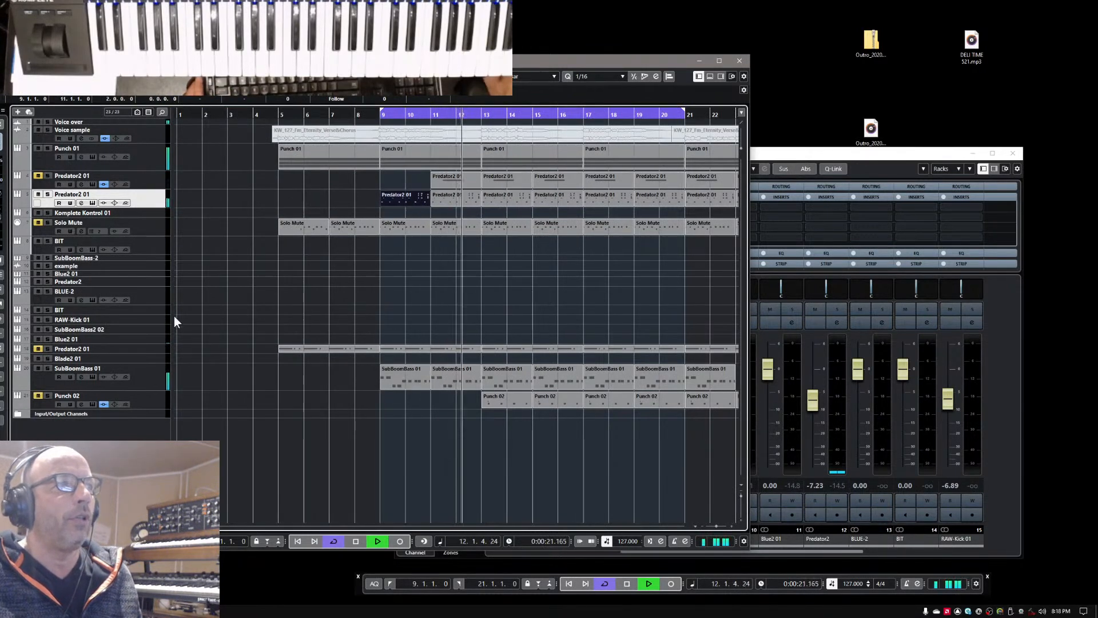
- Mute the SubBoomBass 01 track and check the main volume in the second Predator2 01 track's instrument
click(37, 368)
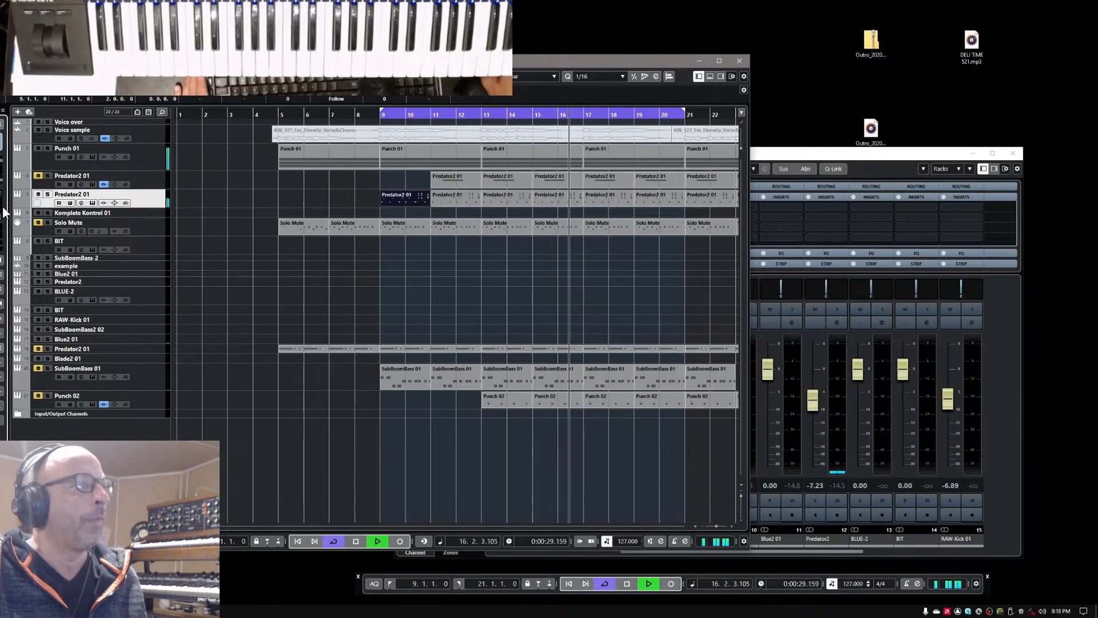
click(92, 202)
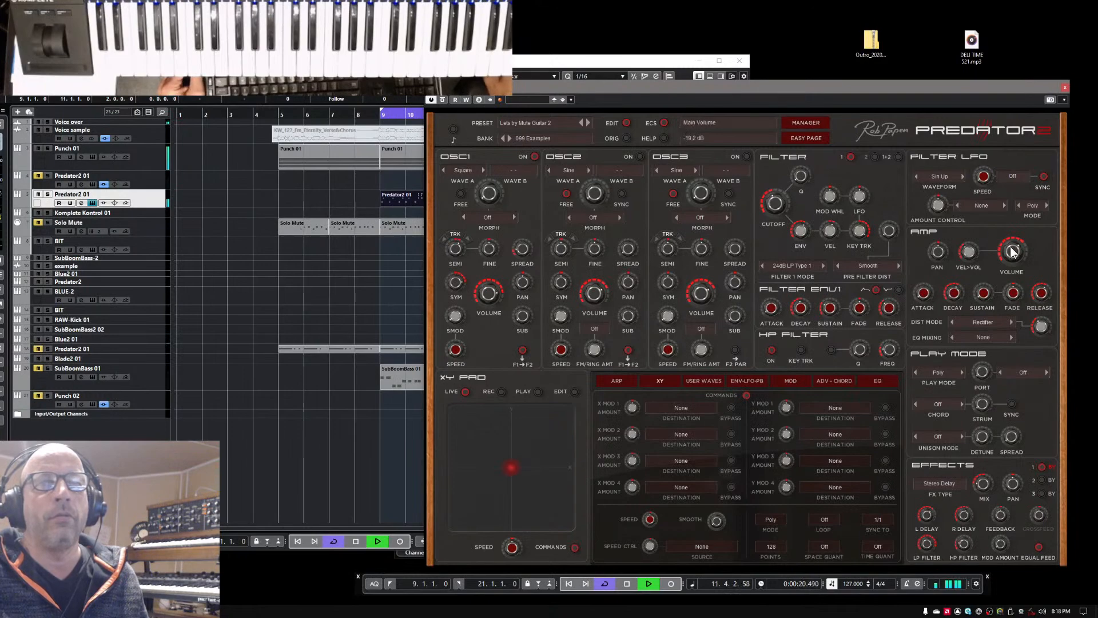
click(1065, 88)
- Insert the DelSane delay in the first insert slot of the Predator2 01 channel and reposition its window to show all controls
click(866, 158)
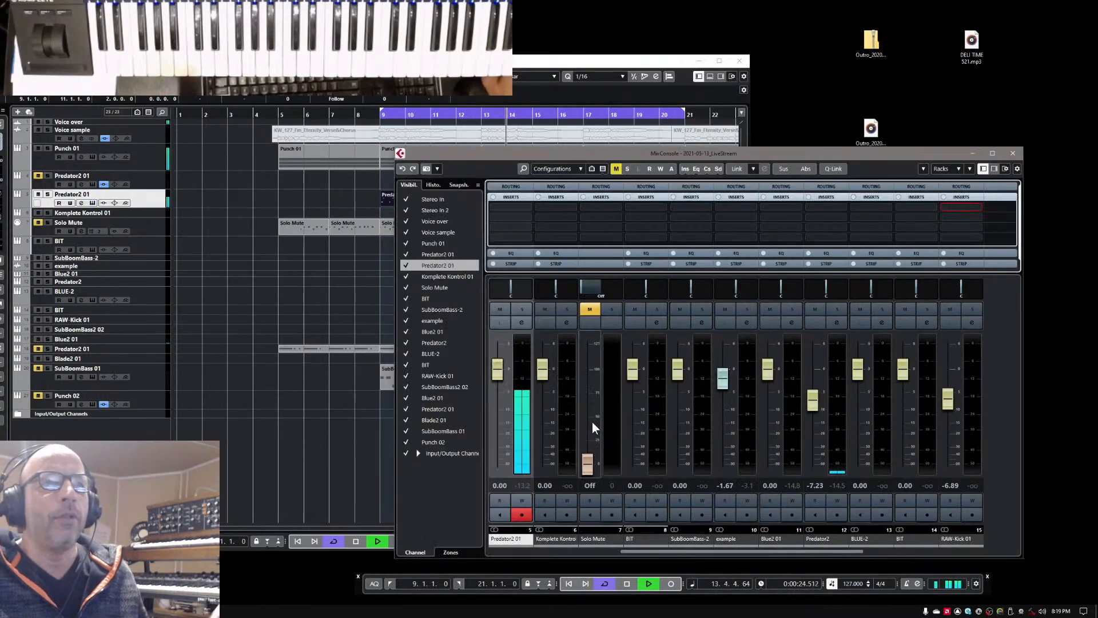
click(521, 208)
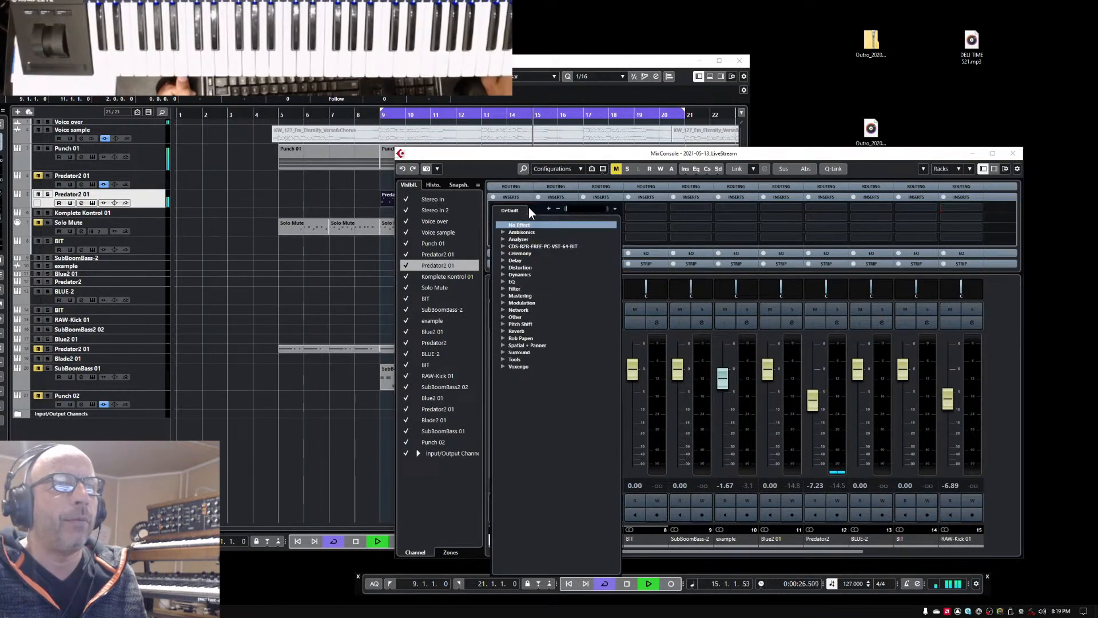
click(505, 338)
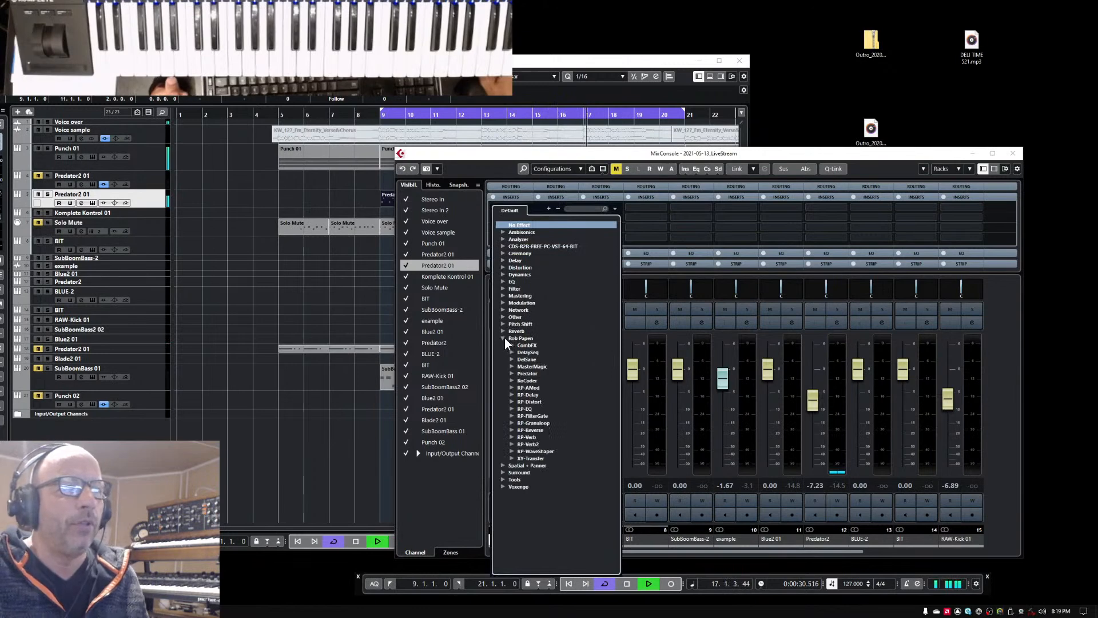
click(512, 358)
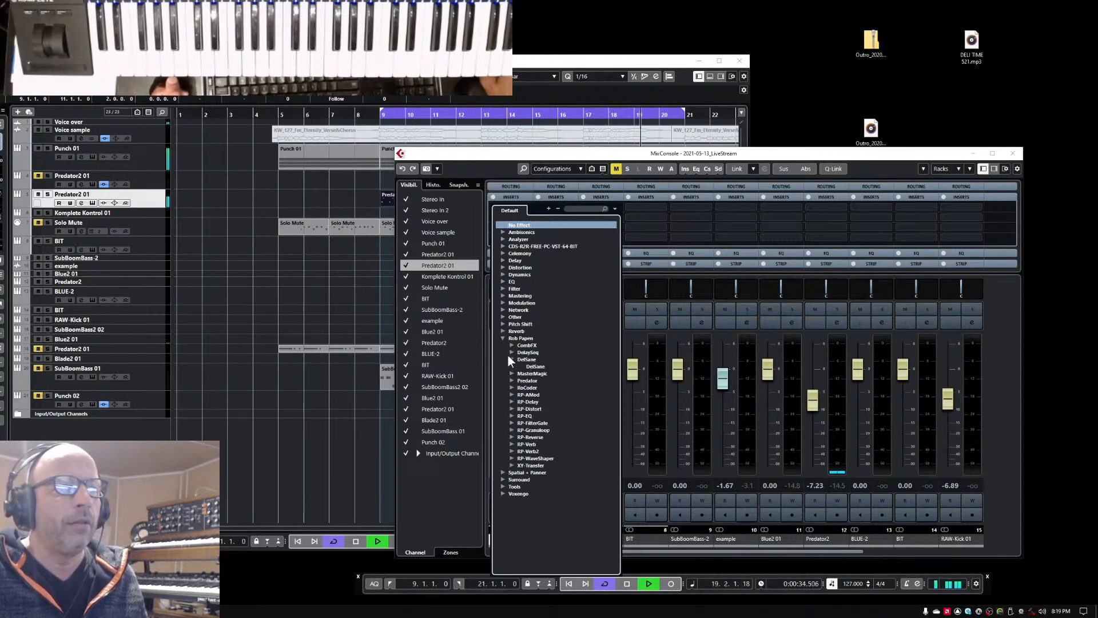
click(503, 338)
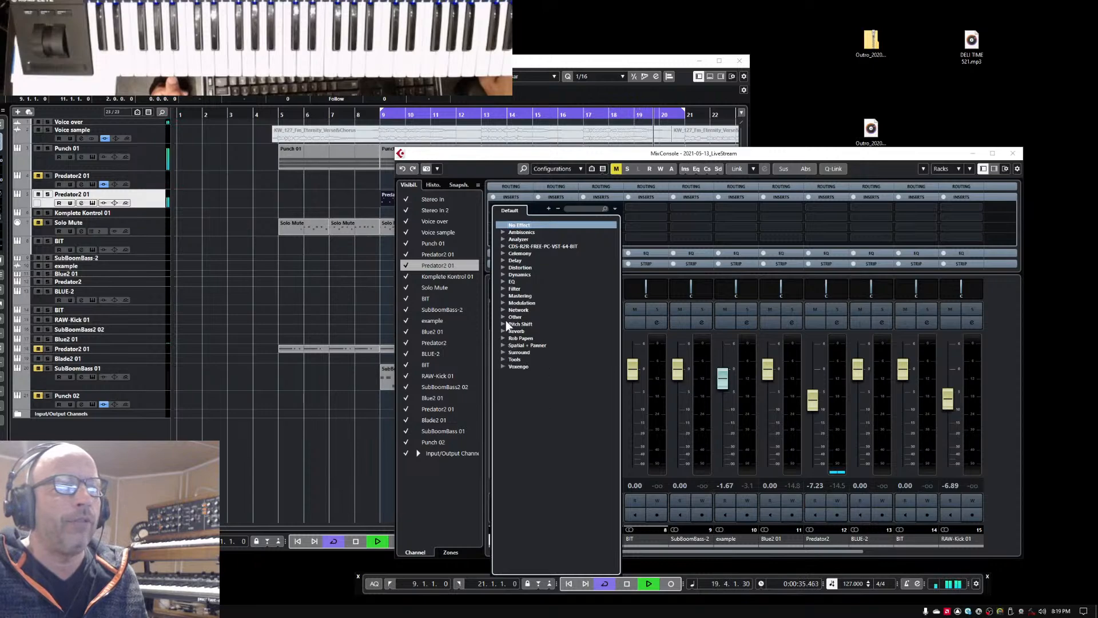
click(502, 261)
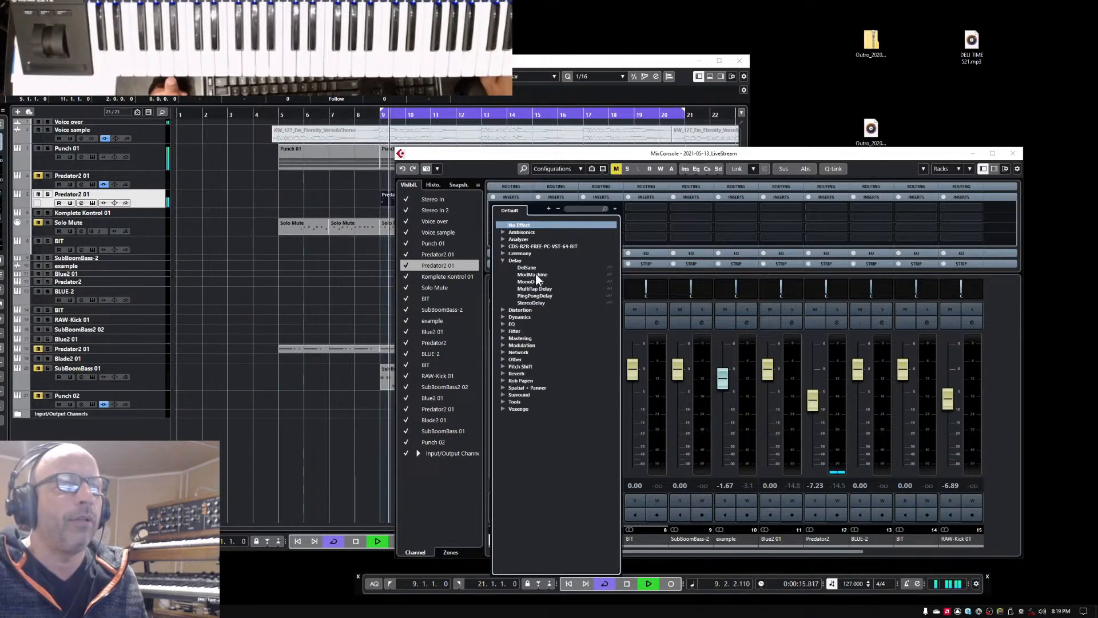
click(529, 267)
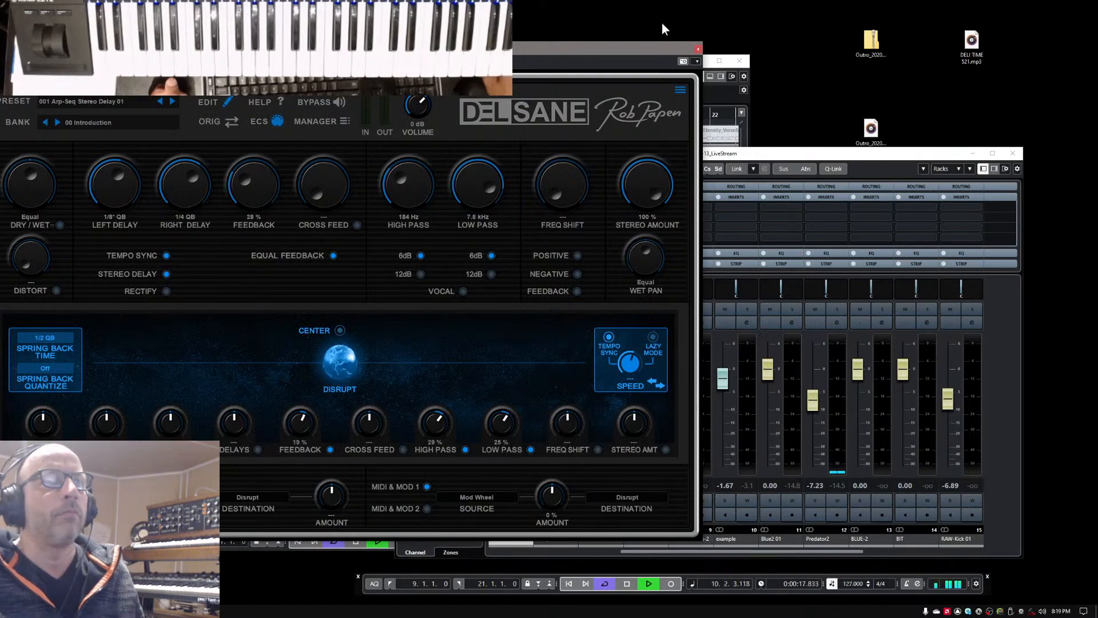
drag(596, 52, 962, 84)
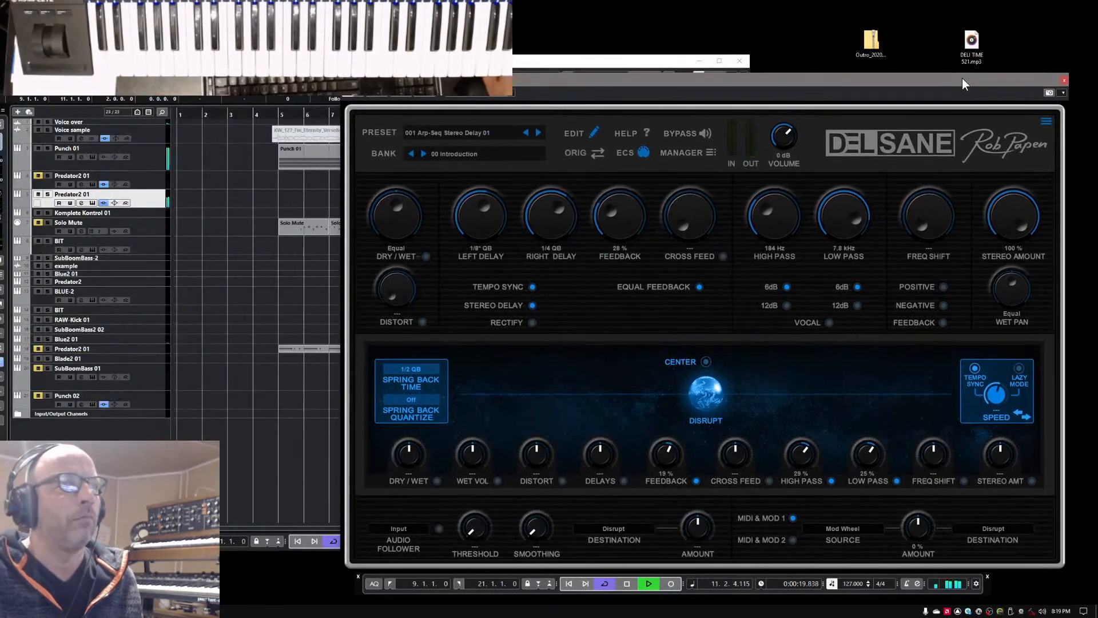
- Set DelSane's dry/wet to 100% dry and 86% wet, stop playback, and move the project window so the loop range shows beside the plug-in
drag(408, 208, 409, 212)
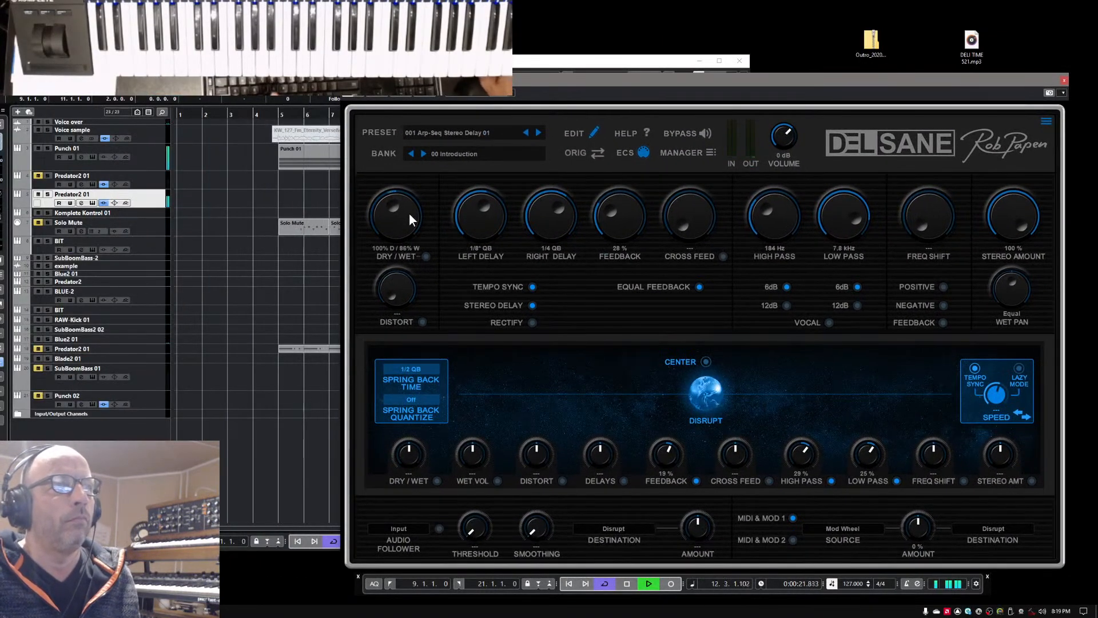
key(space)
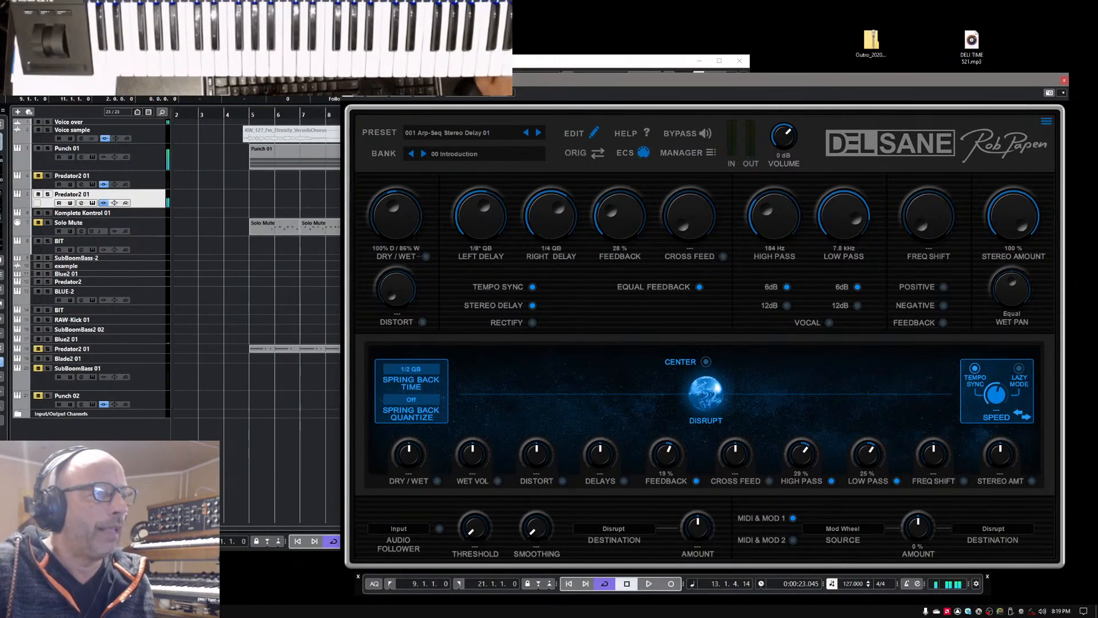
click(119, 541)
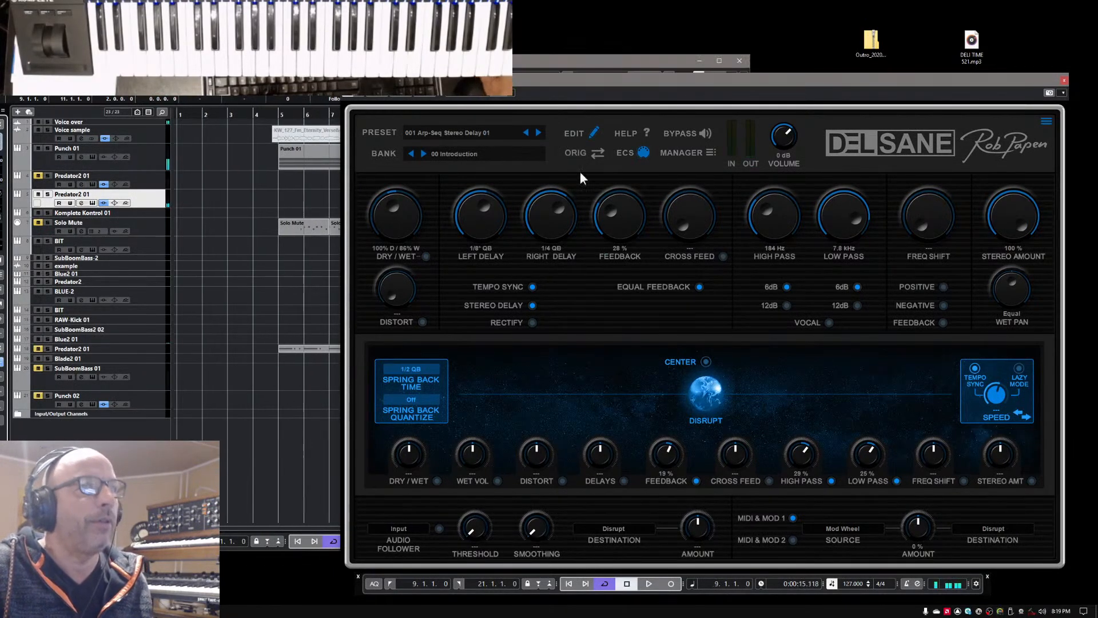
drag(590, 66, 223, 71)
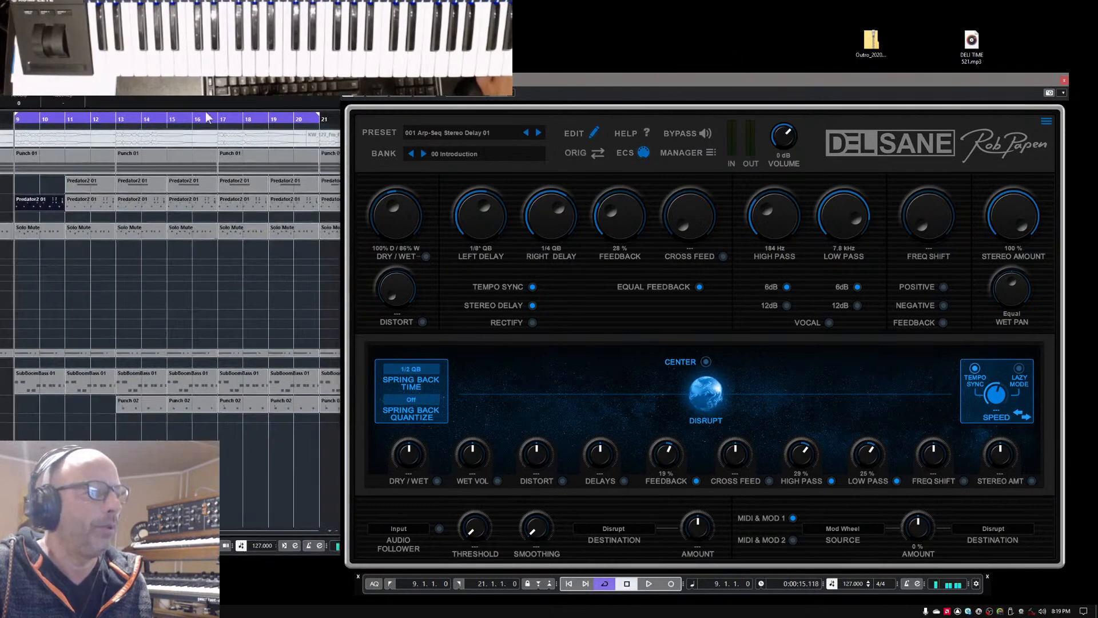
- Audition the delay with a 1/4T QB left delay, a Disrupt sweep, and dry/wet at 89% dry and 100% wet
key(space)
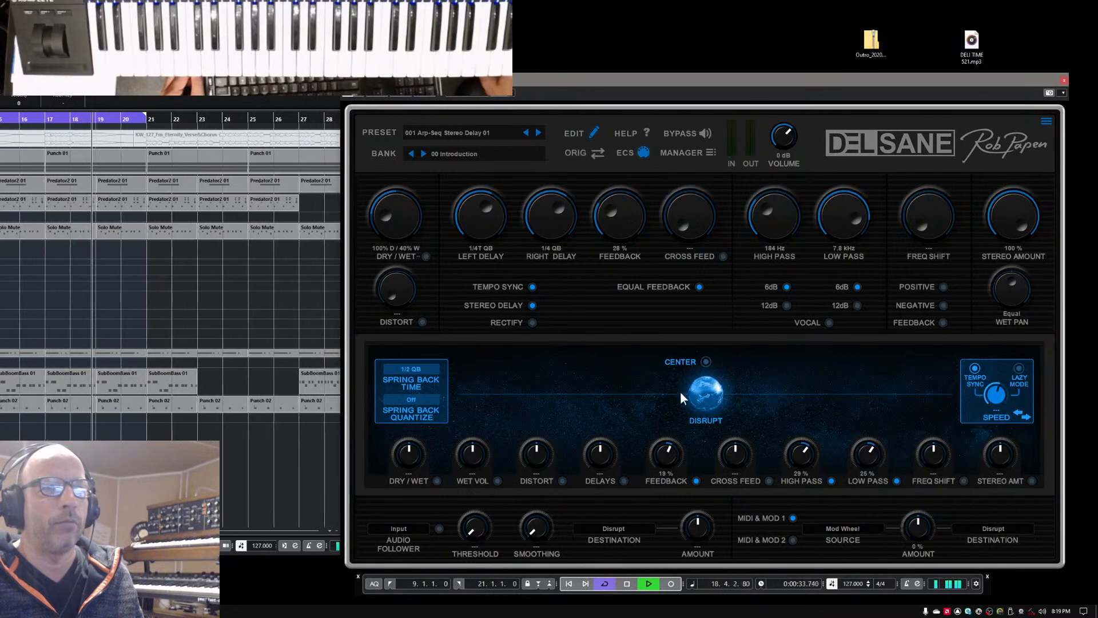
drag(728, 399, 962, 395)
drag(405, 216, 405, 192)
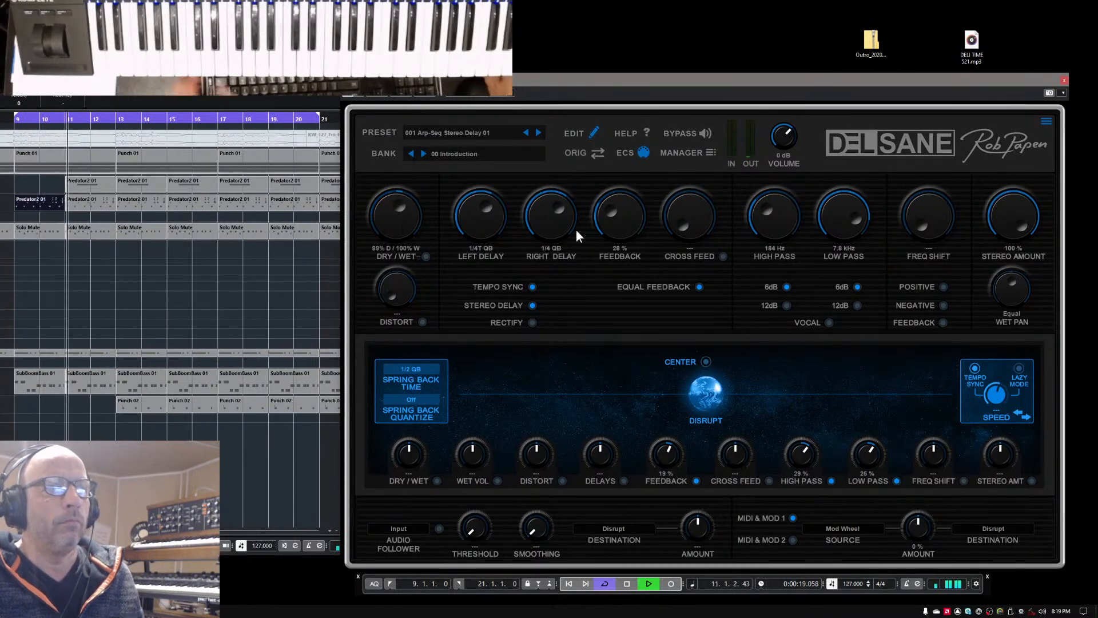
key(space)
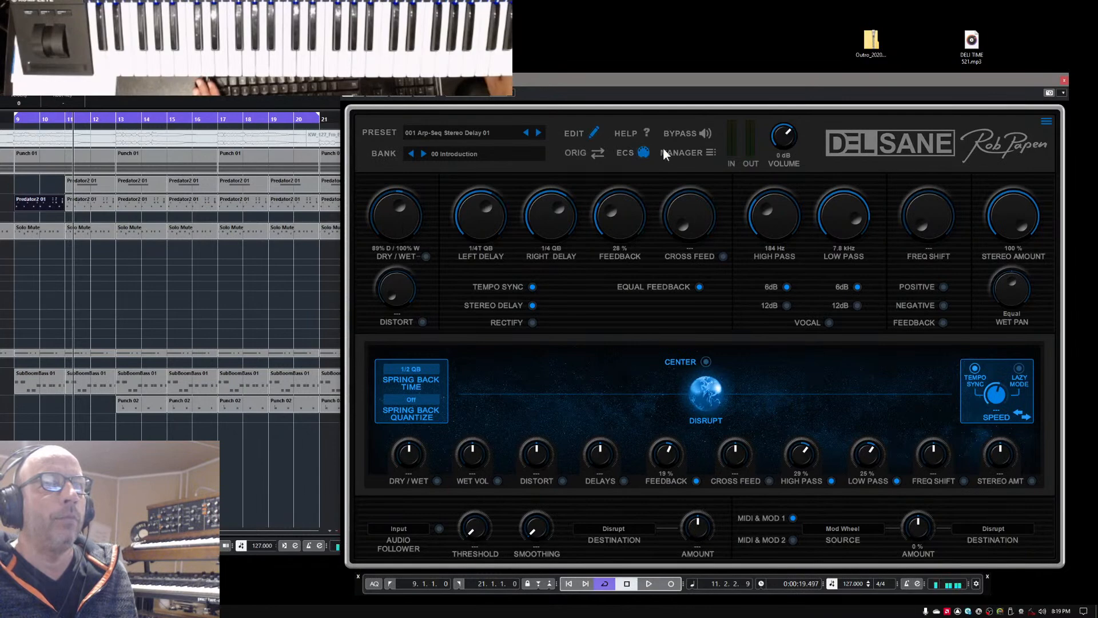
- Load preset 085 Trance Move 2 Right 09 from the 01 Tempo Based and Disrupt 01 bank and return to the main controls
click(683, 153)
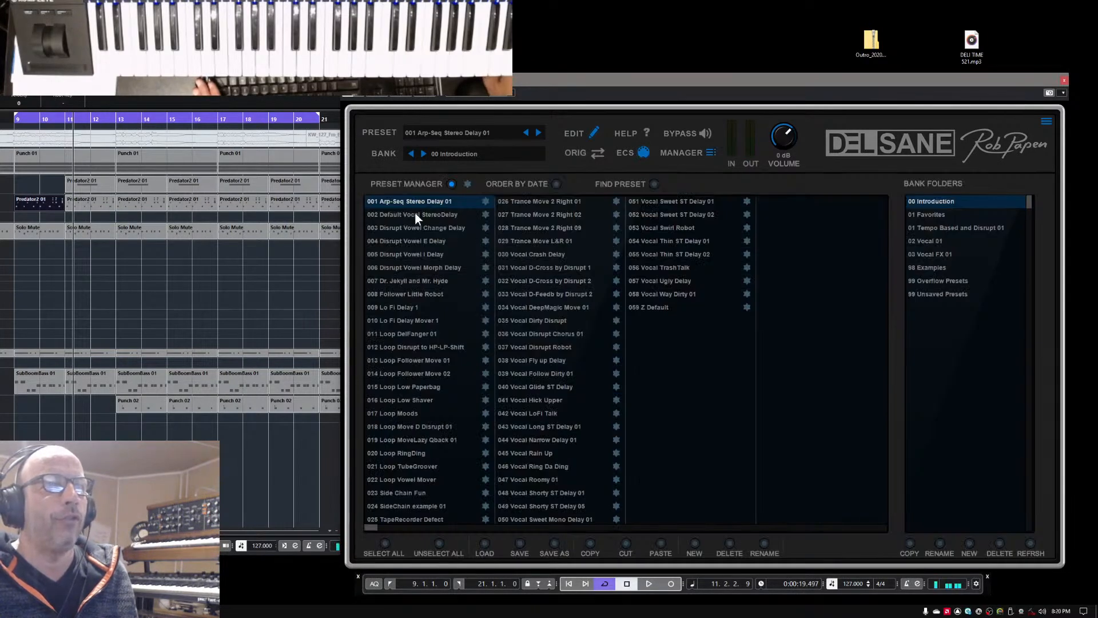
click(928, 228)
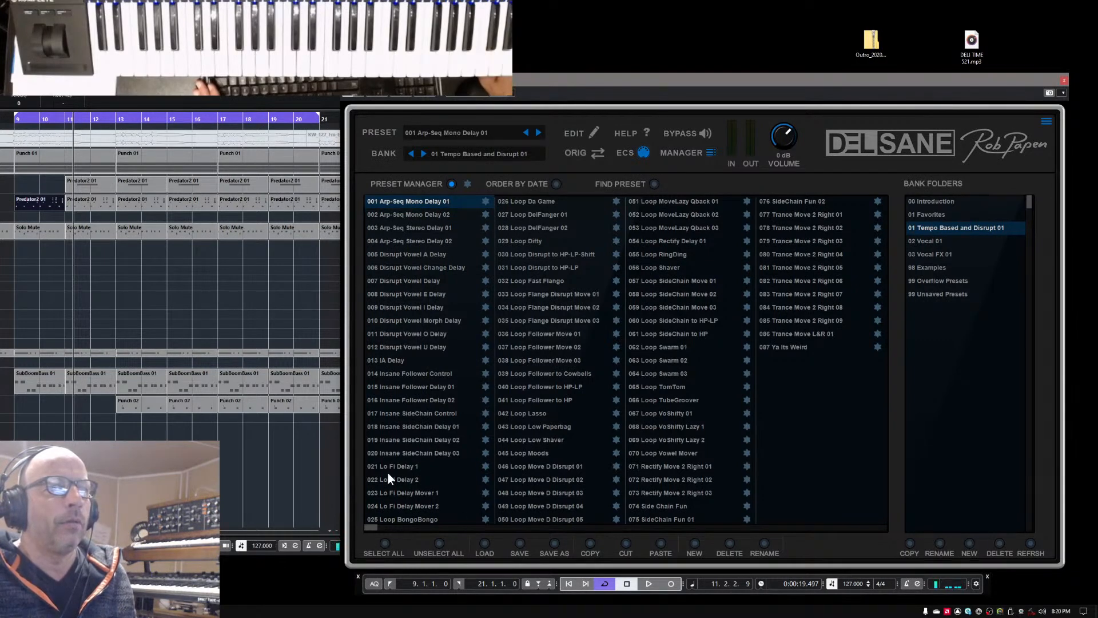
click(784, 322)
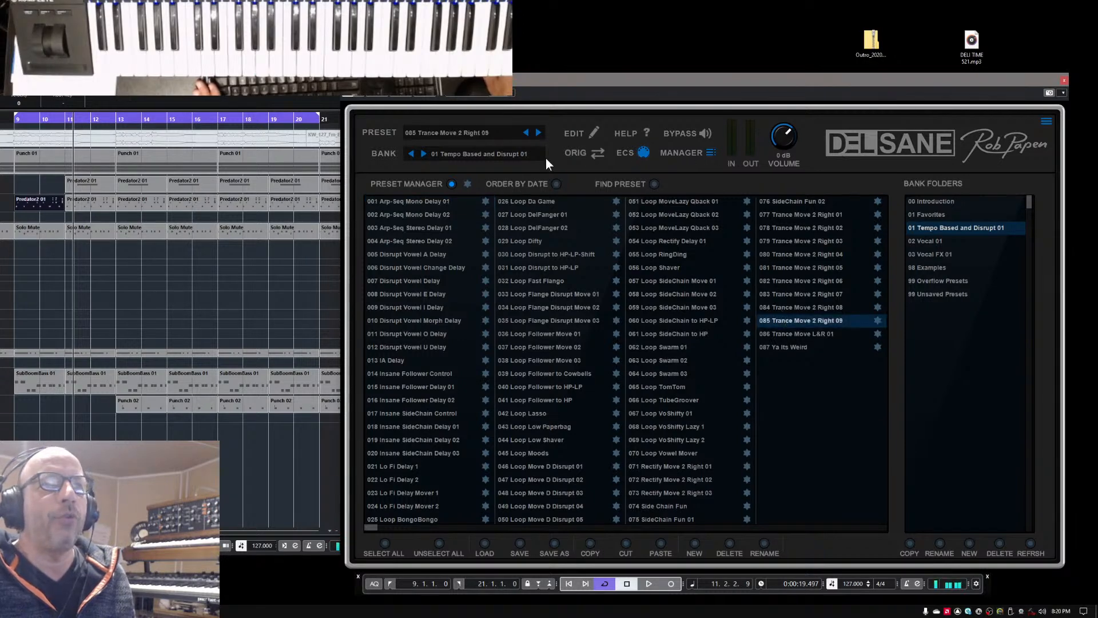
click(673, 153)
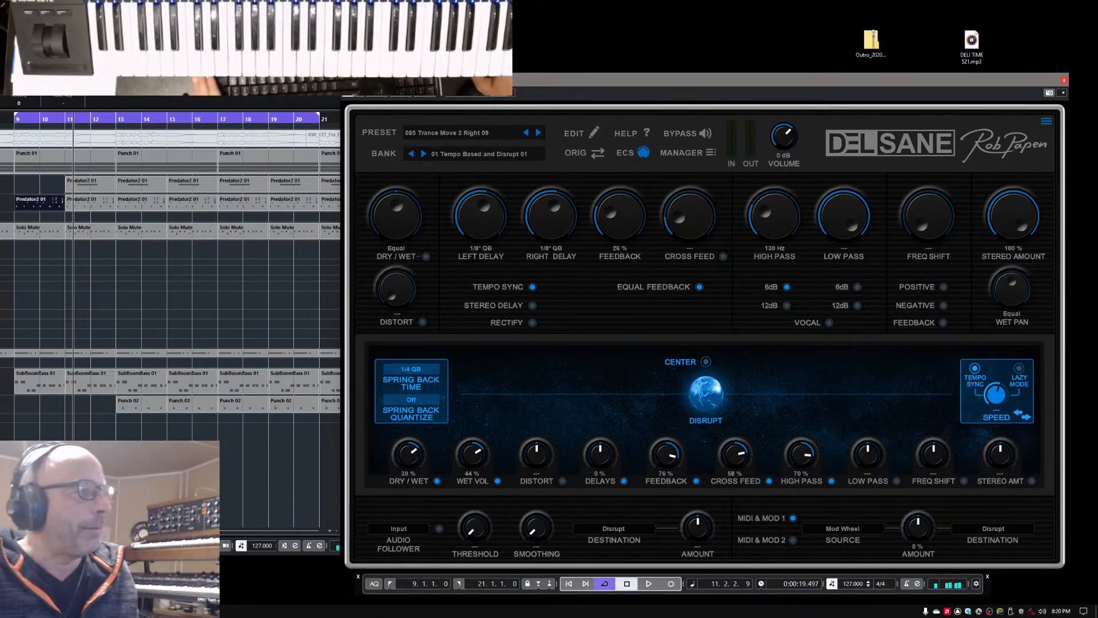
- Move the playback position to the loop start at bar 9 and start playback from there
key(period)
key(space)
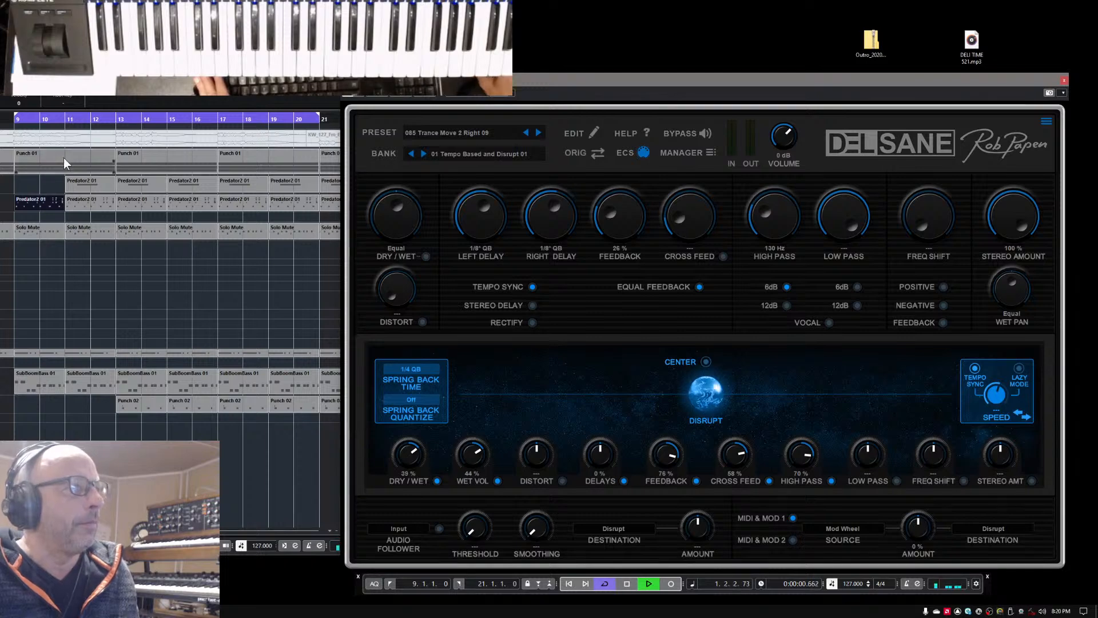
key(space)
key(1)
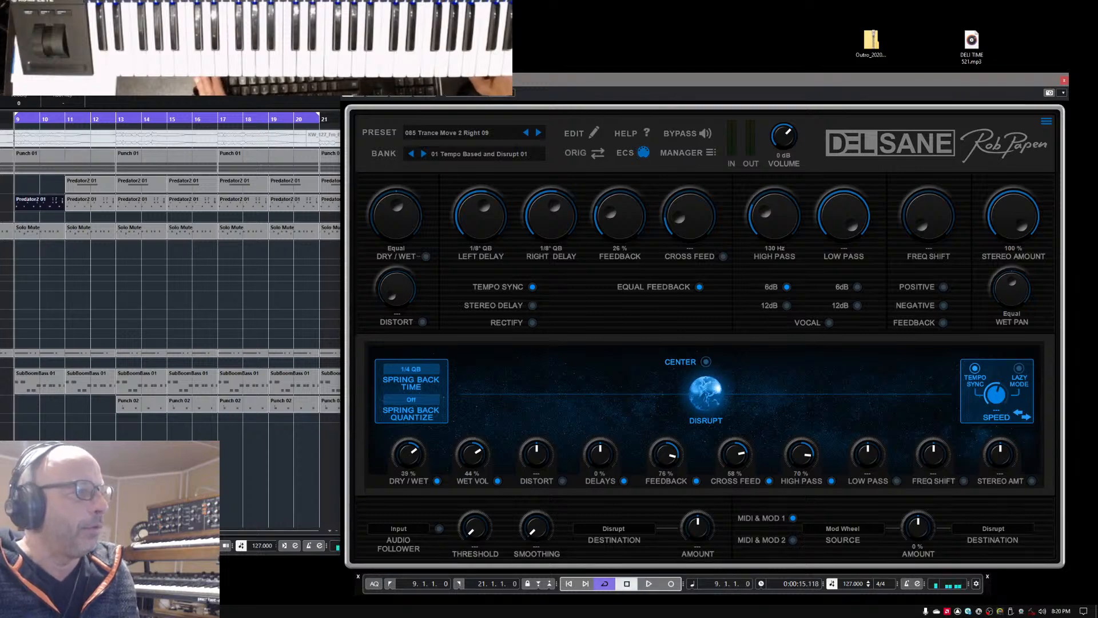
key(space)
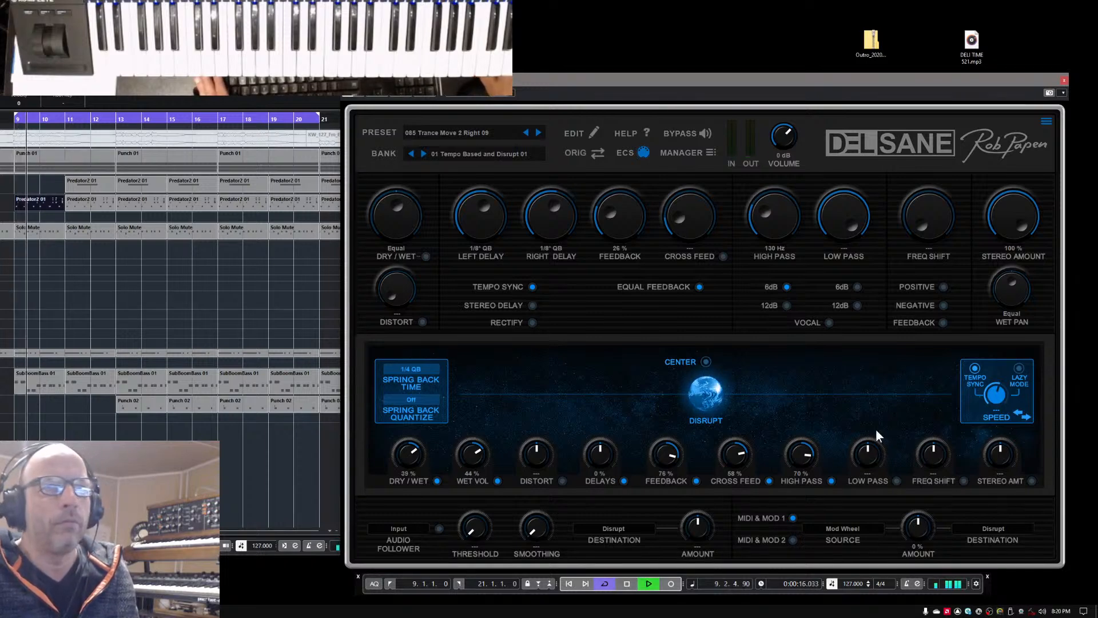
- Audition upward sweeps of the Disrupt control during playback, restarting playback from the loop start at bar 9
drag(707, 405, 958, 402)
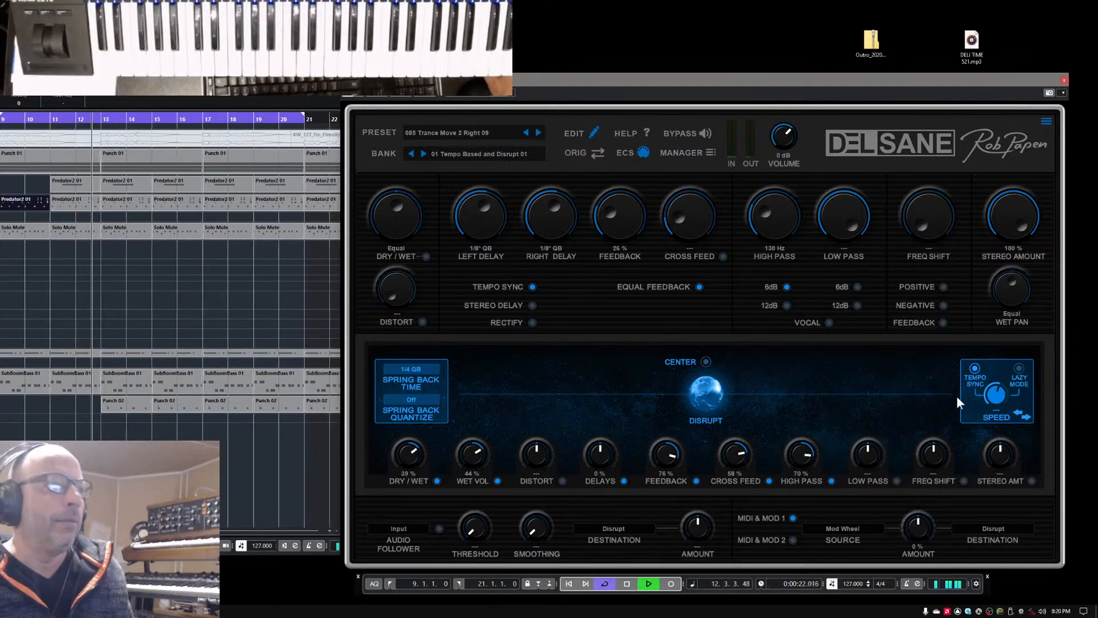
key(space)
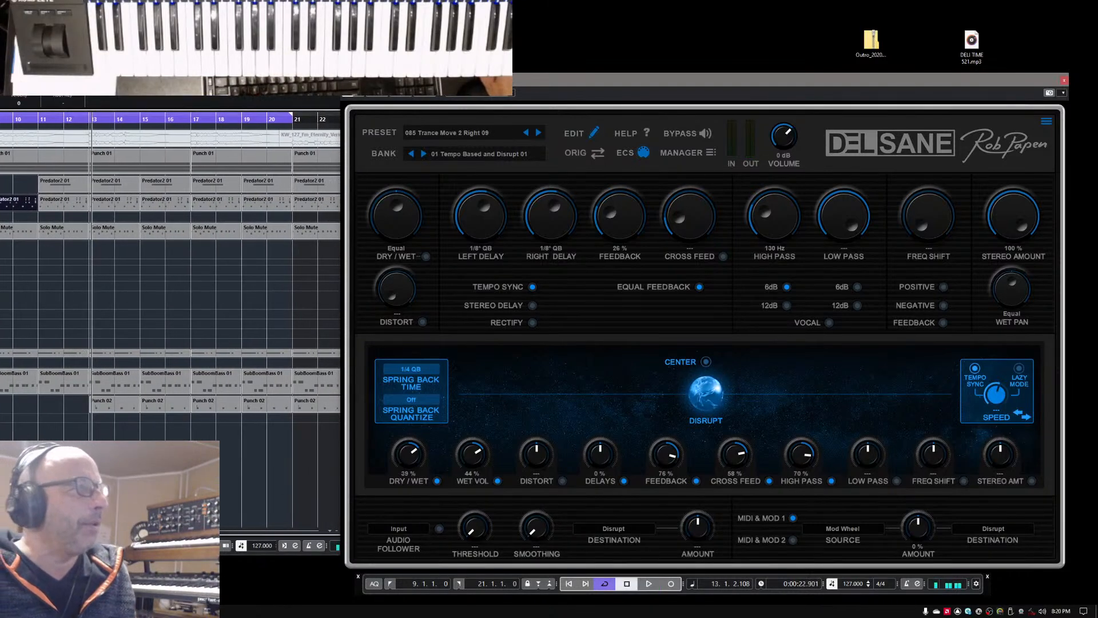
key(KP_1)
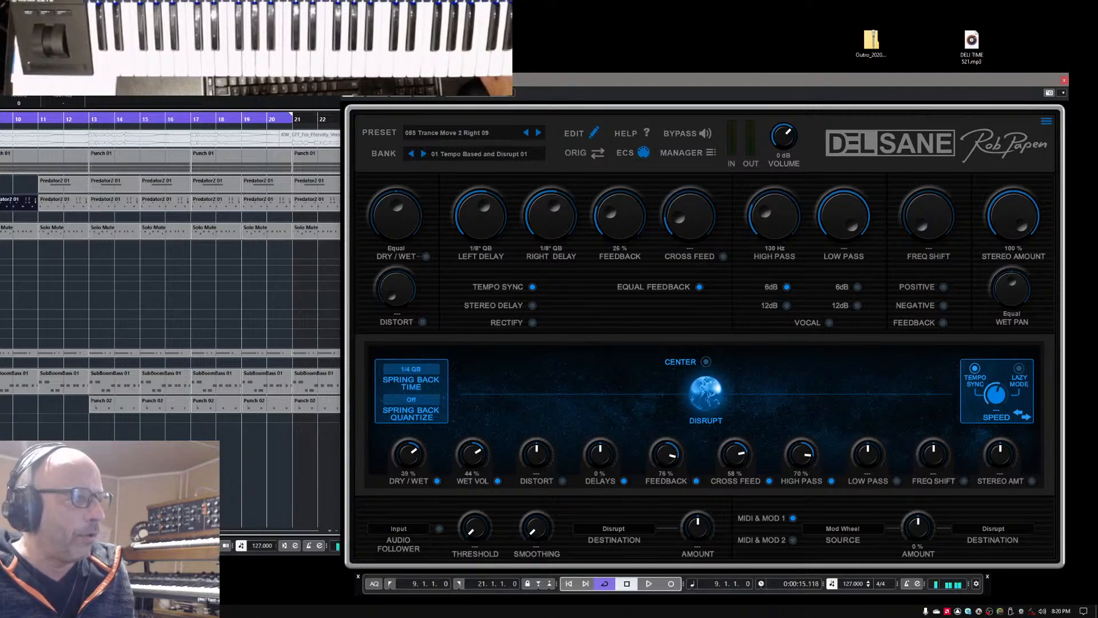
key(space)
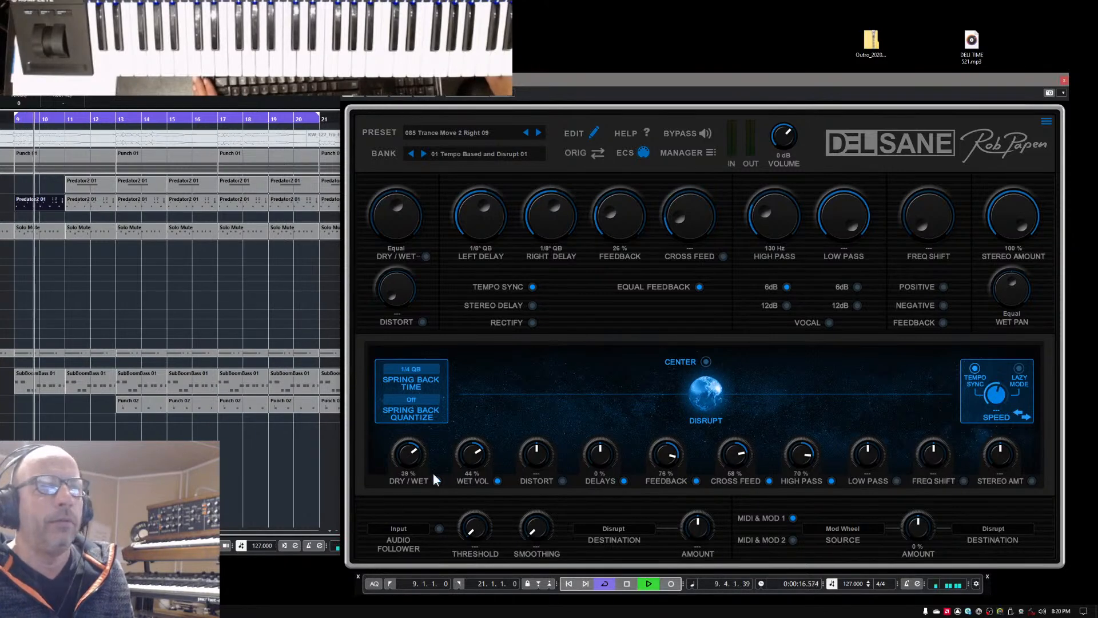
drag(718, 393, 936, 403)
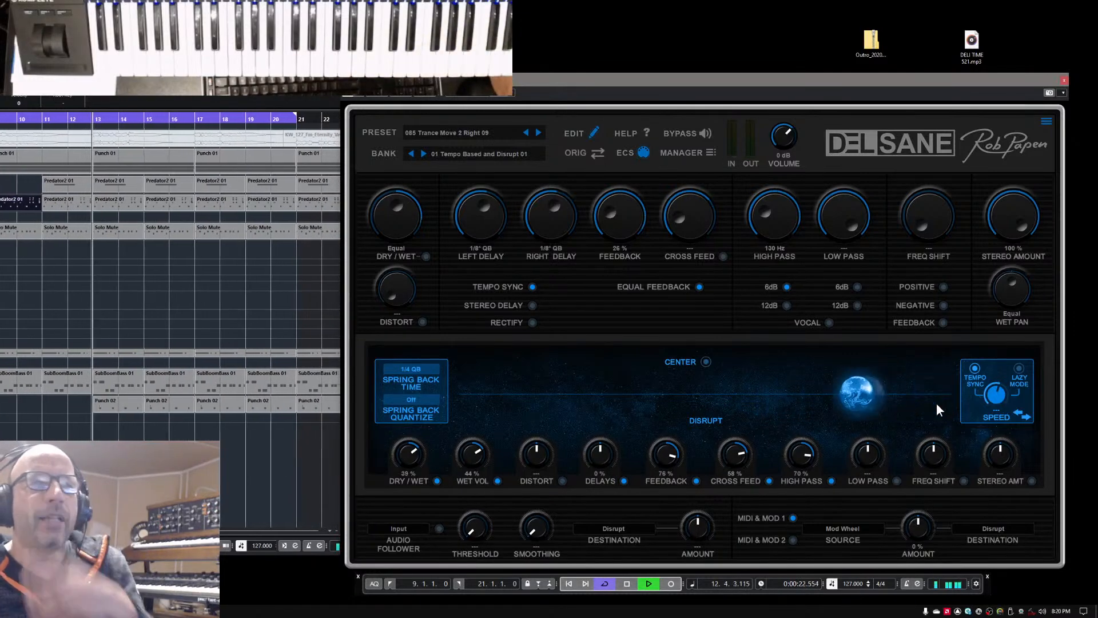
- Reset the Disrupt section's wet volume to 0%, audition an upward Disrupt sweep during playback, and stop playback
double_click(475, 456)
key(space)
key(space)
drag(692, 390, 942, 420)
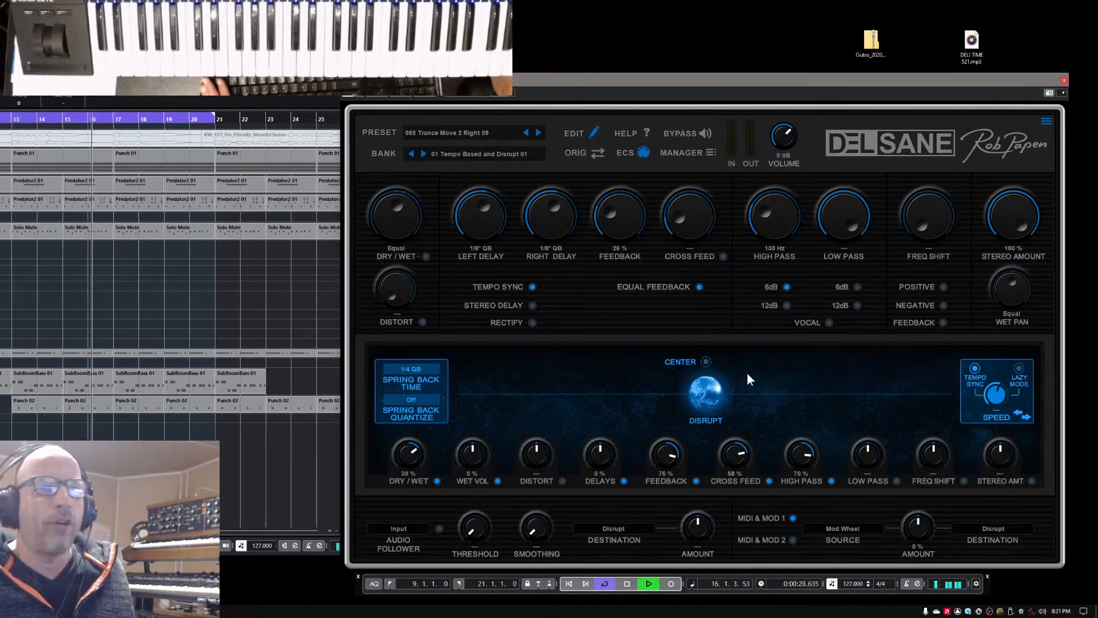
key(space)
- Set the Disrupt section's wet volume to 46% and move the Disrupt control in both directions from its center
drag(473, 455, 489, 437)
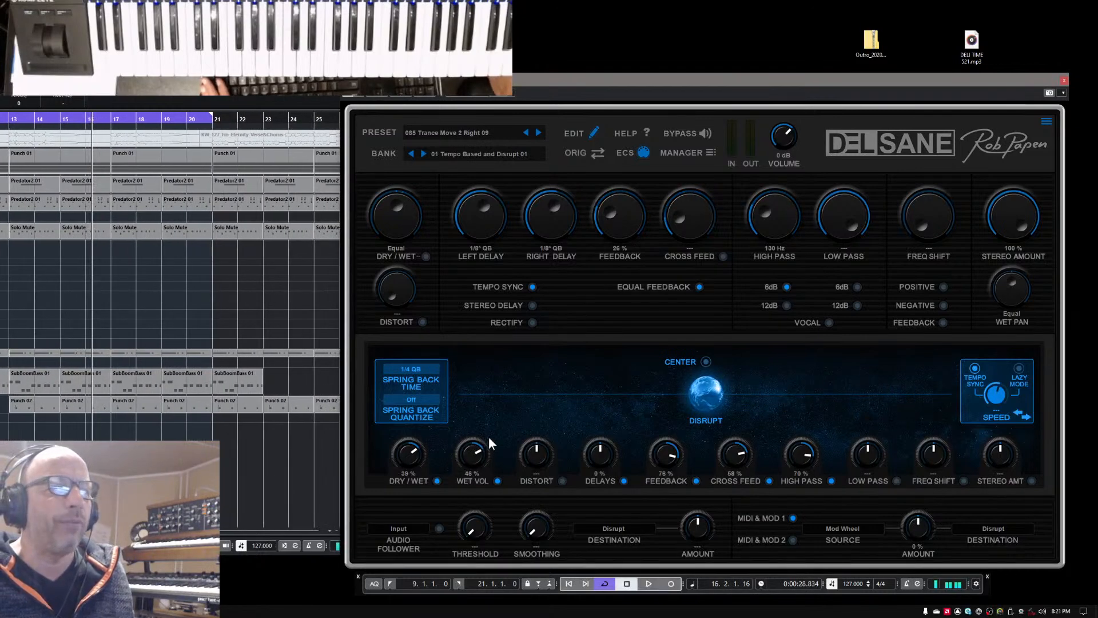
drag(712, 399, 938, 408)
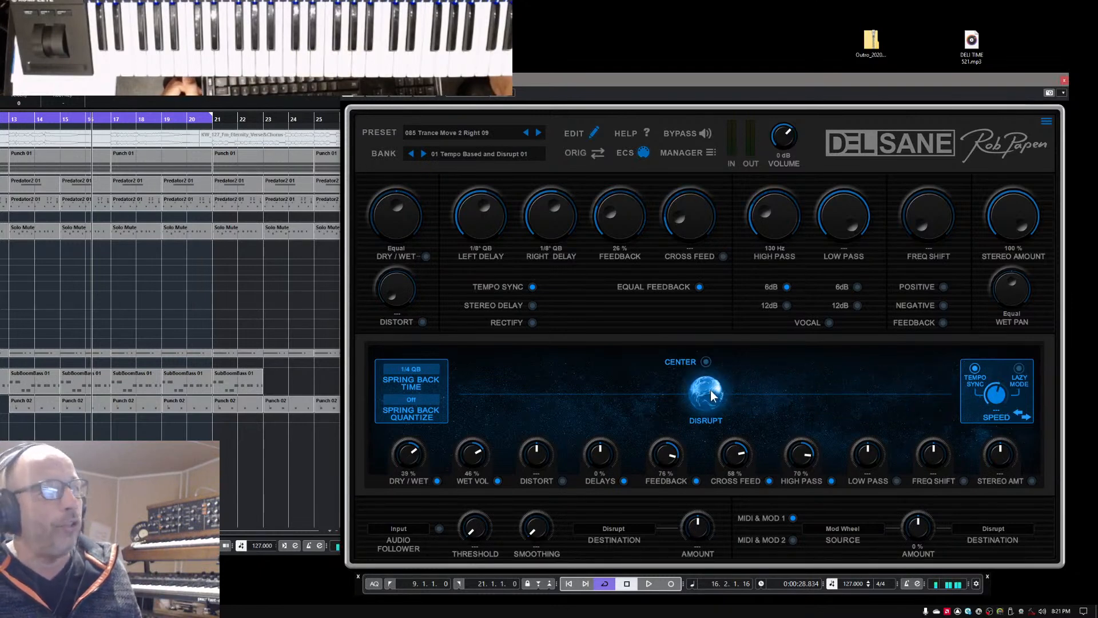
drag(649, 386, 533, 390)
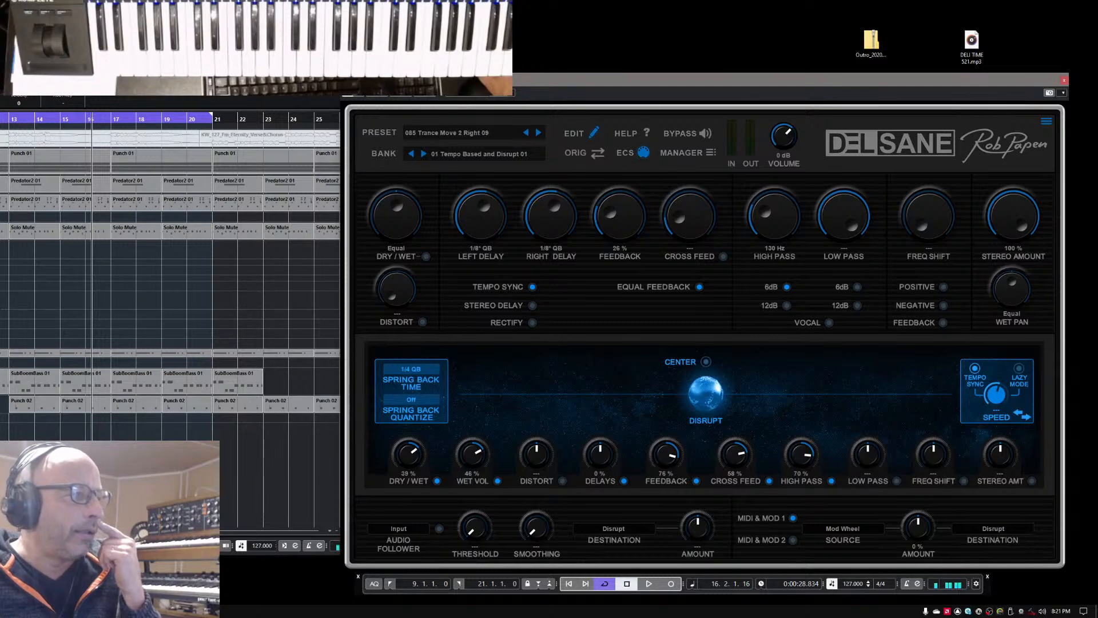
- Close the DelSane window and bypass the DelSane insert on the Predator2 01 channel in the MixConsole
click(1064, 81)
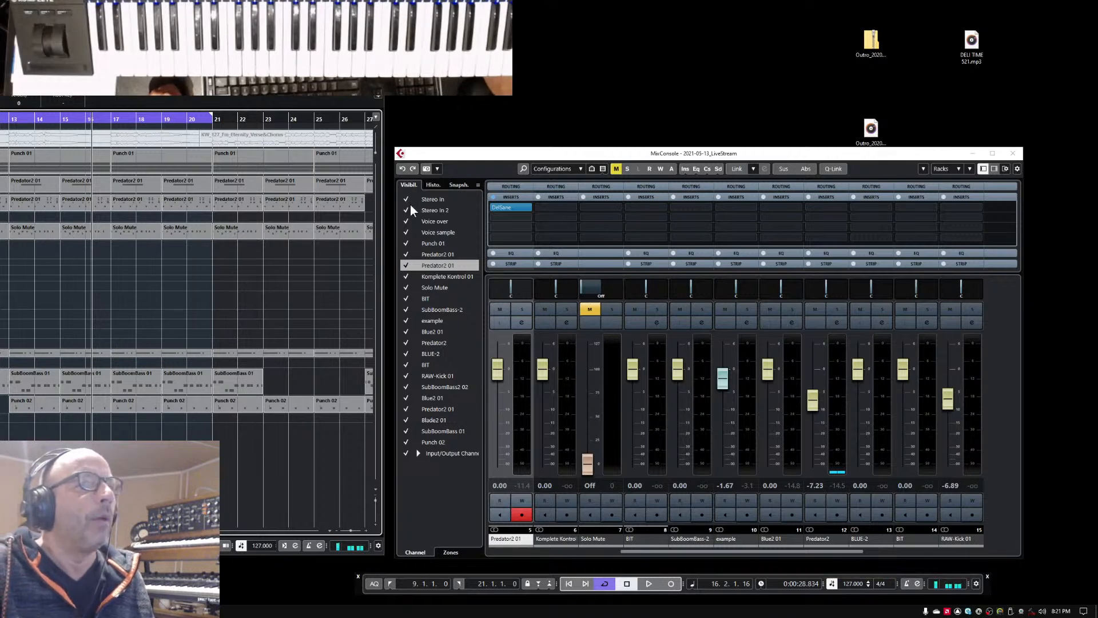
click(510, 208)
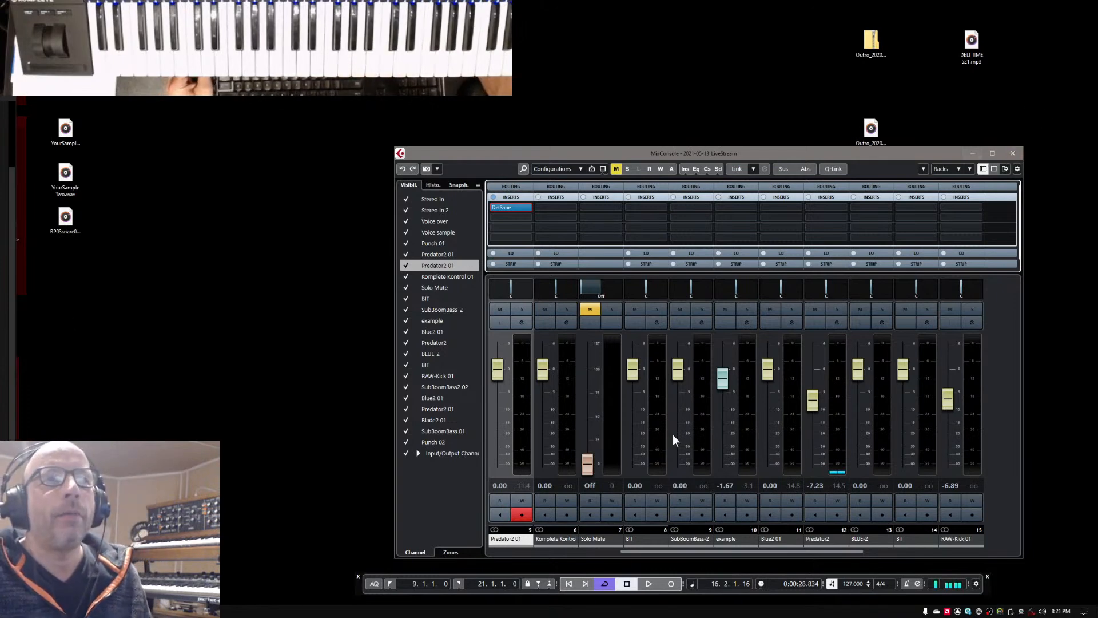
click(494, 207)
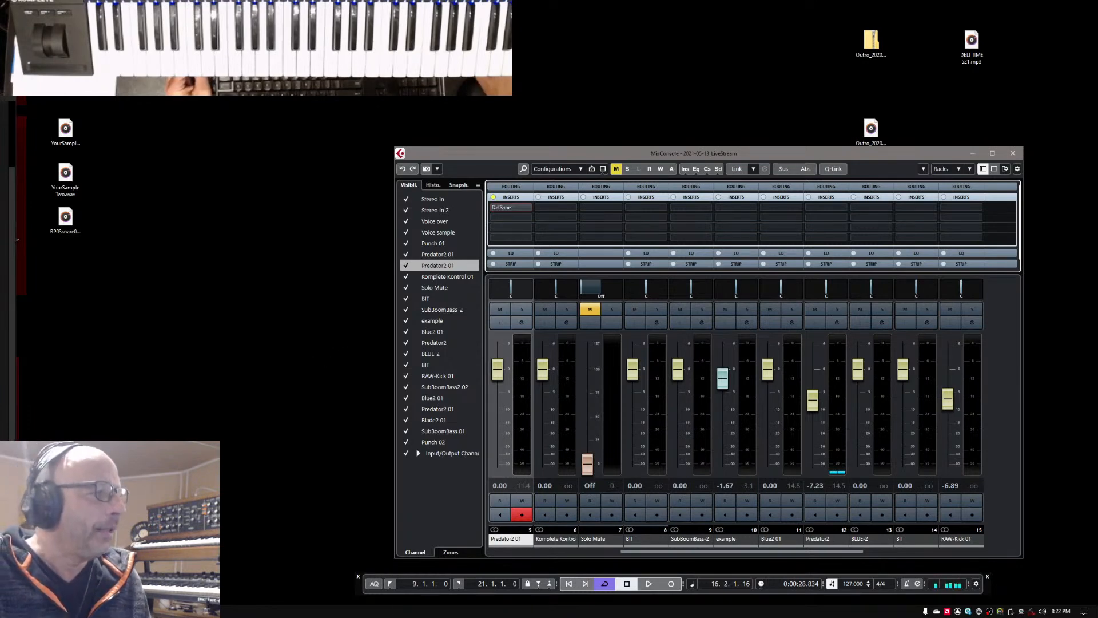
- Bring back the project window, play from bar 9 with the delay bypassed, select the SubBoomBass 01 channel and stop playback
click(137, 609)
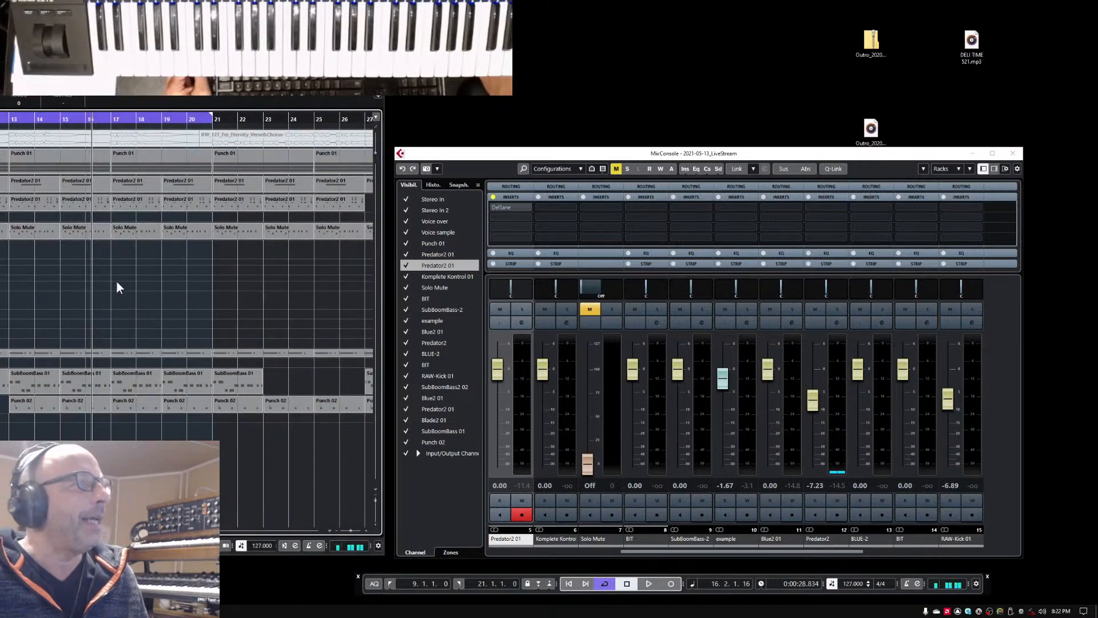
click(1, 120)
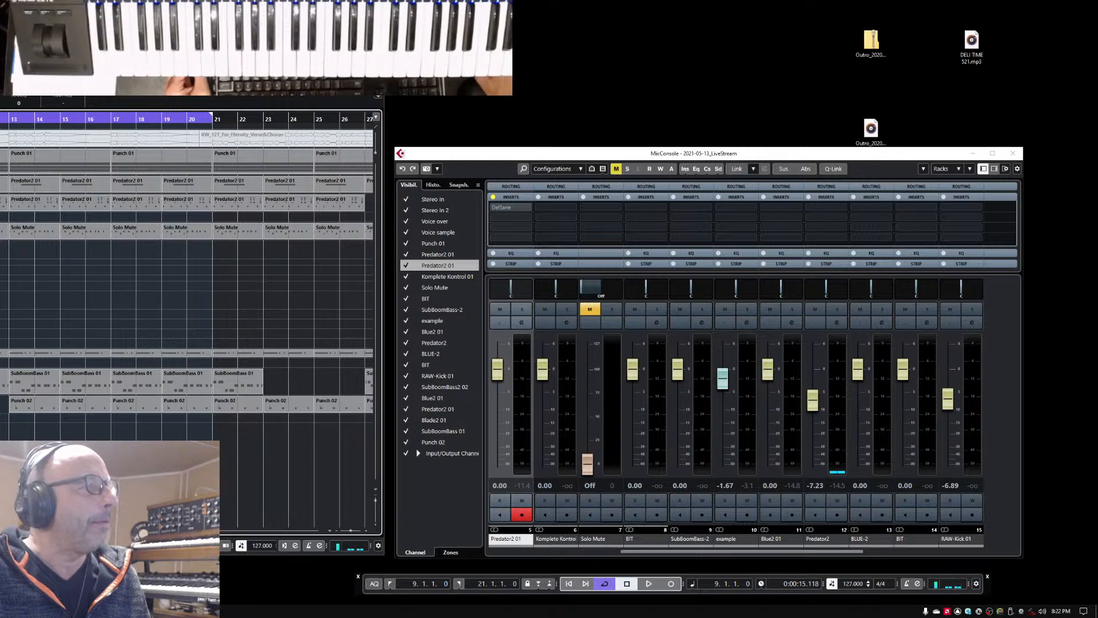
key(space)
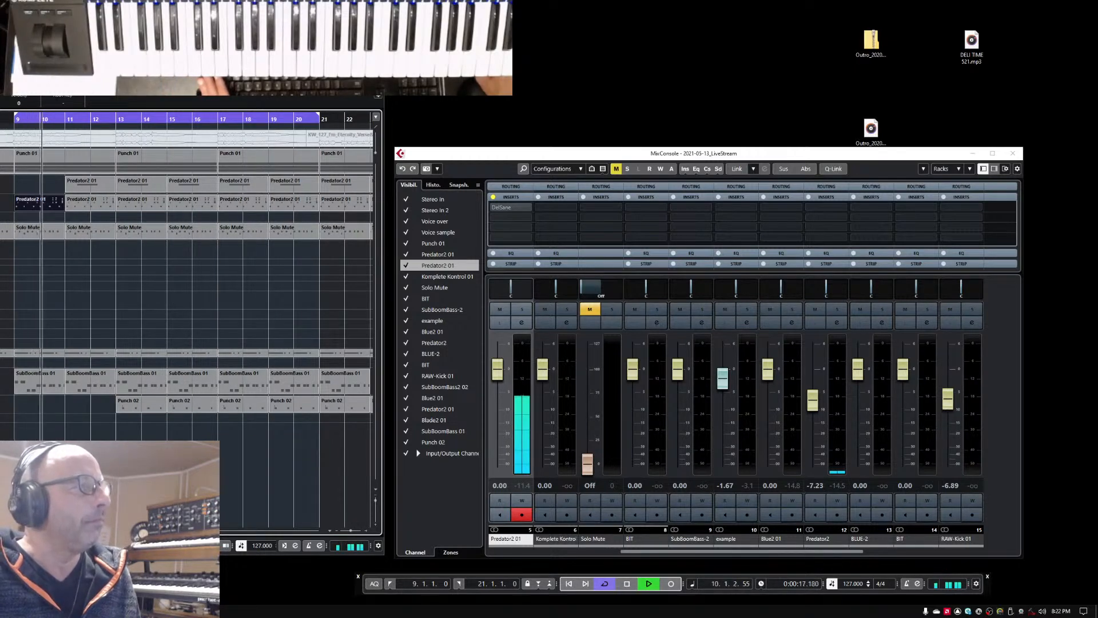
click(443, 431)
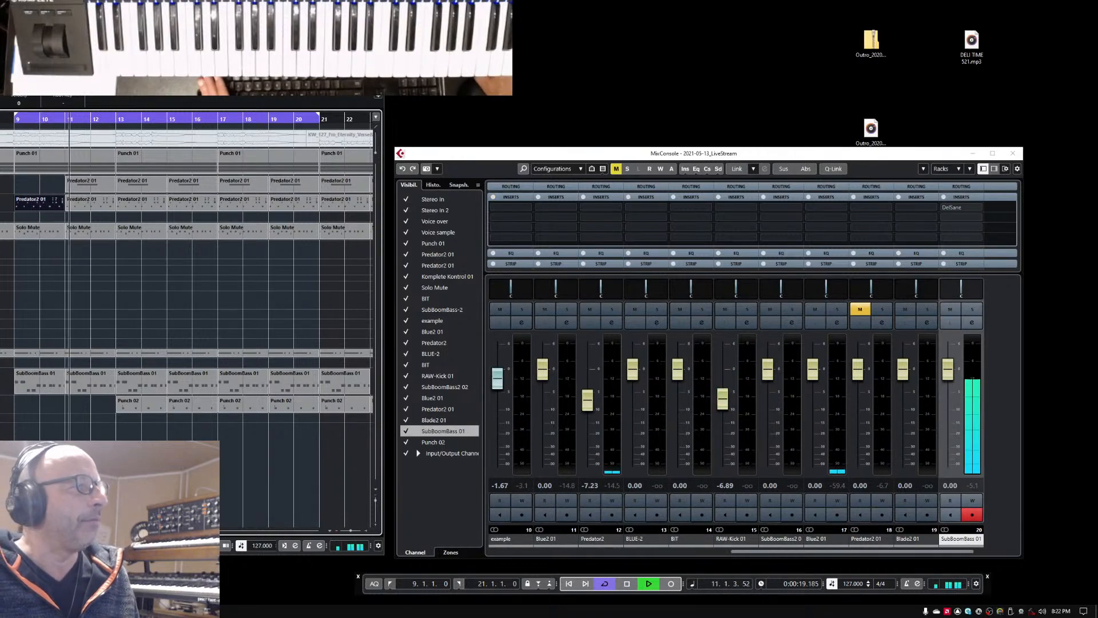
key(space)
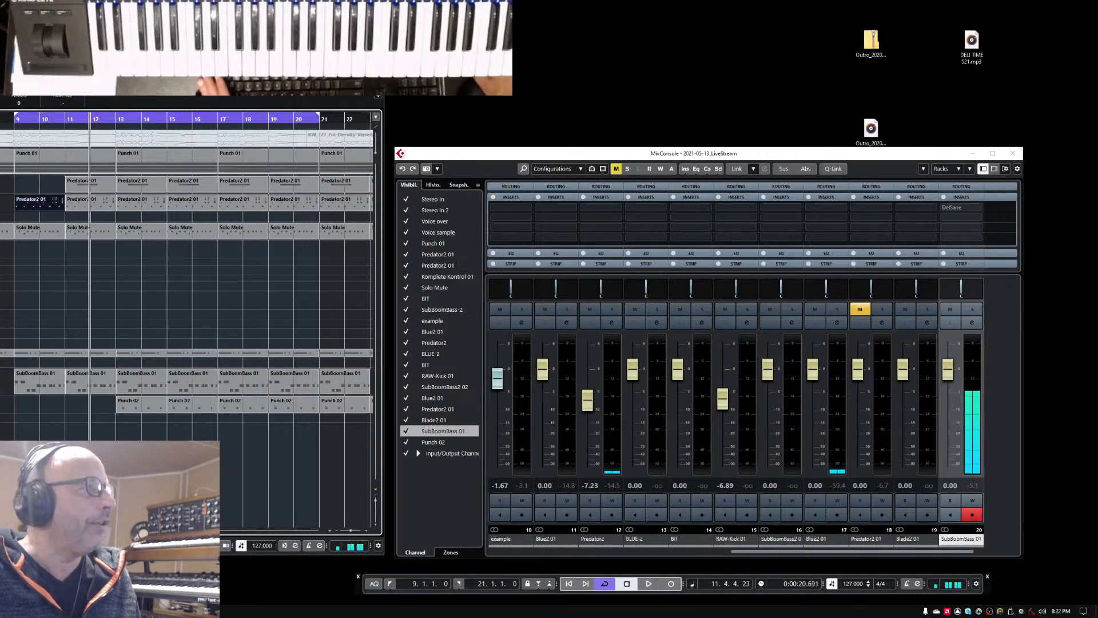
- Open the SubBoomBass2 editor, hide the project window, and load the Default preset from 99 Blank Bank, returning to the synth controls
key(e)
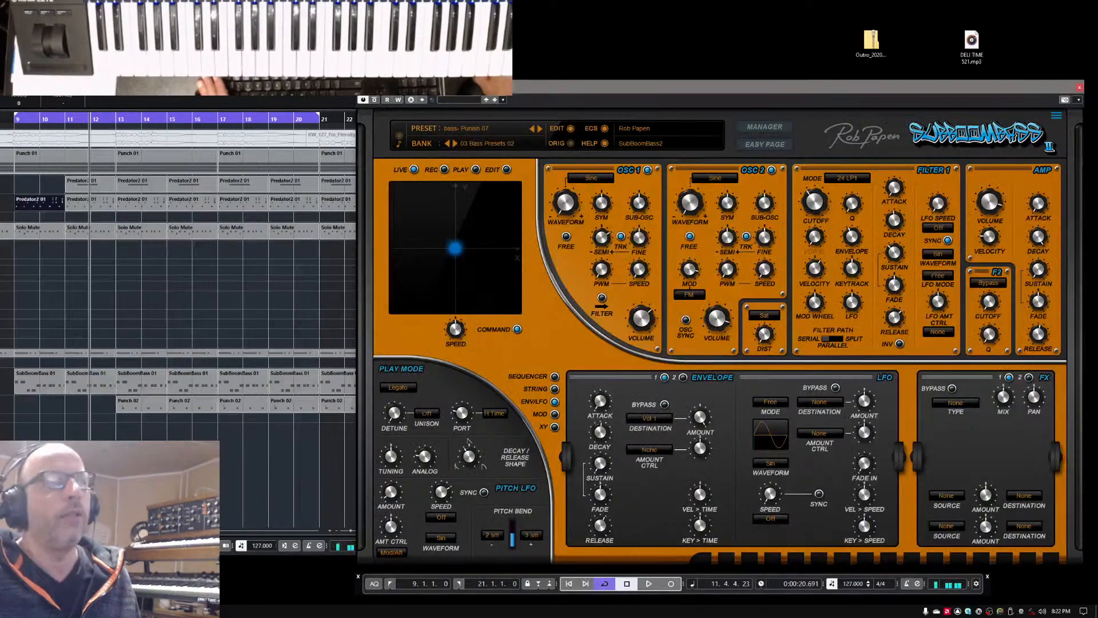
key(super+Down)
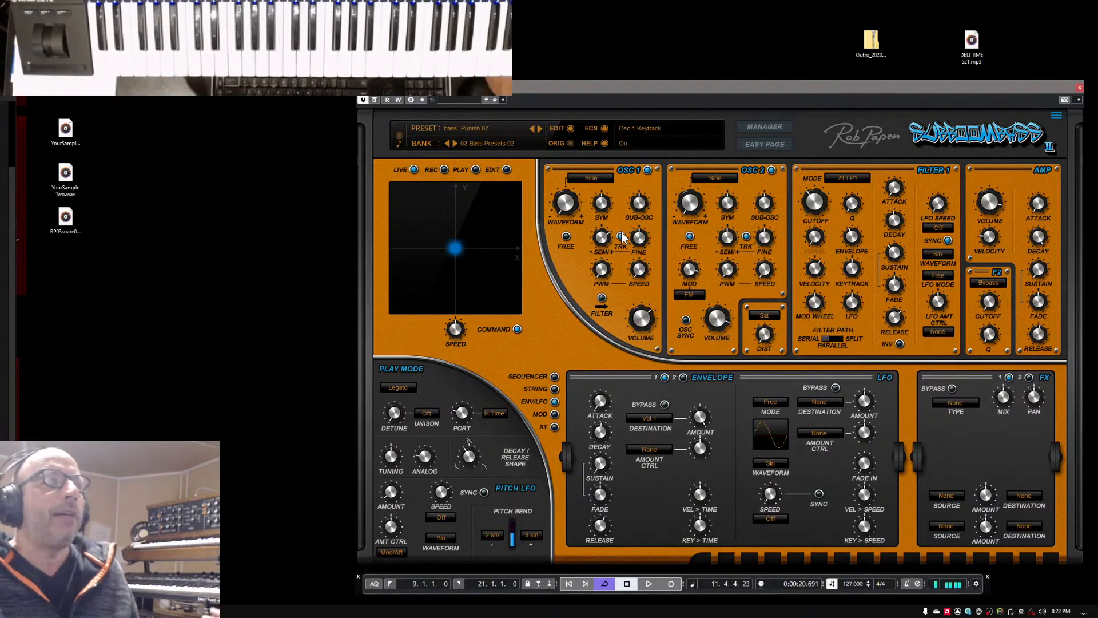
click(764, 128)
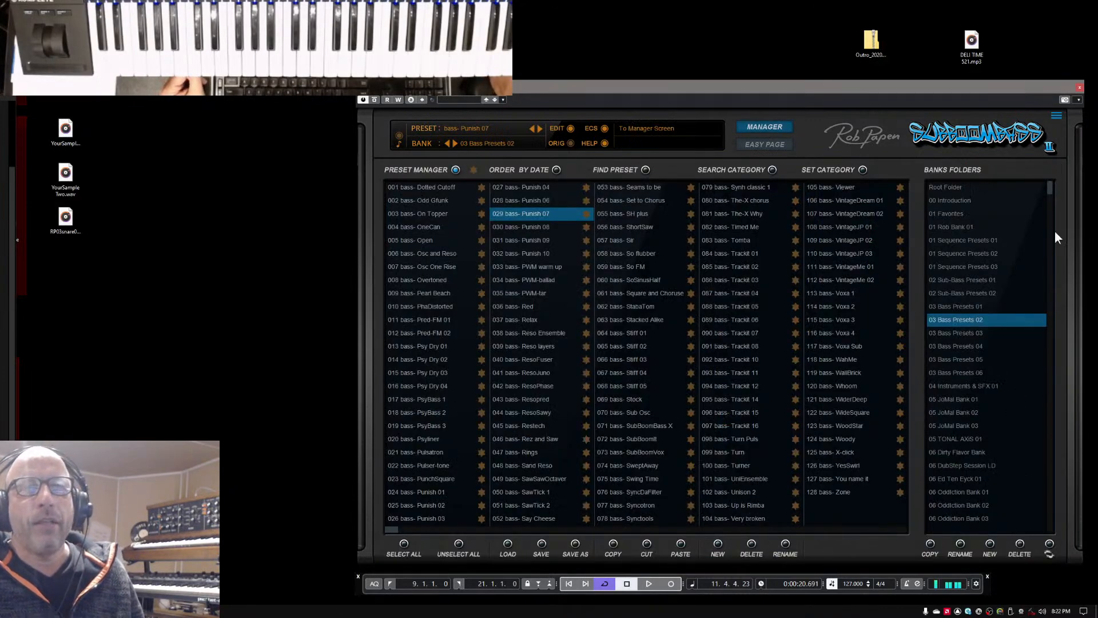
drag(1049, 188, 1061, 509)
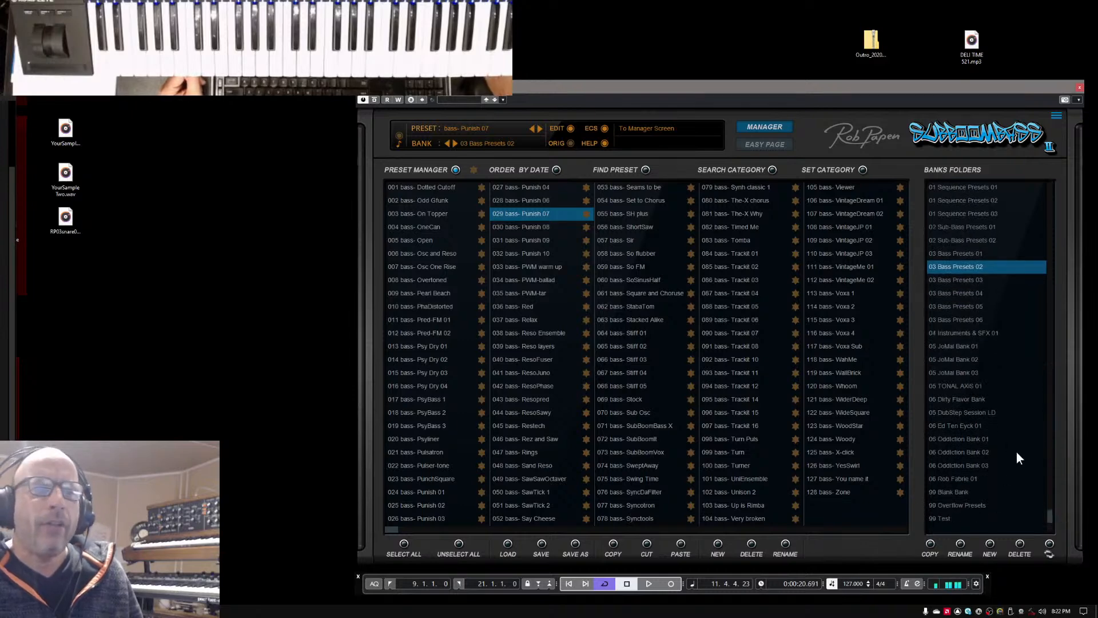
click(938, 491)
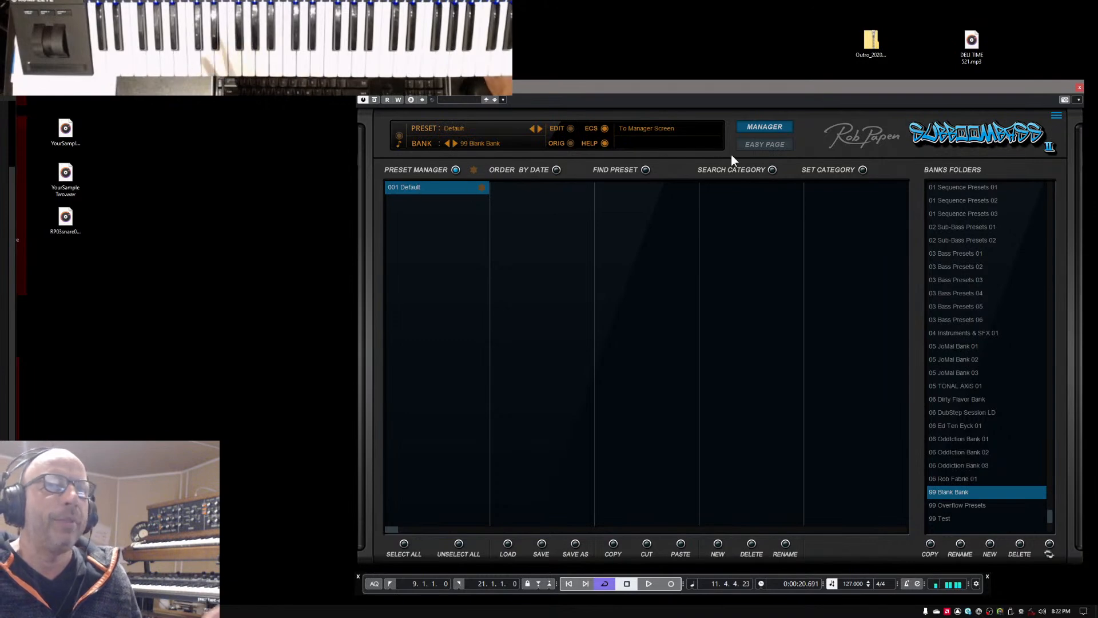
click(759, 128)
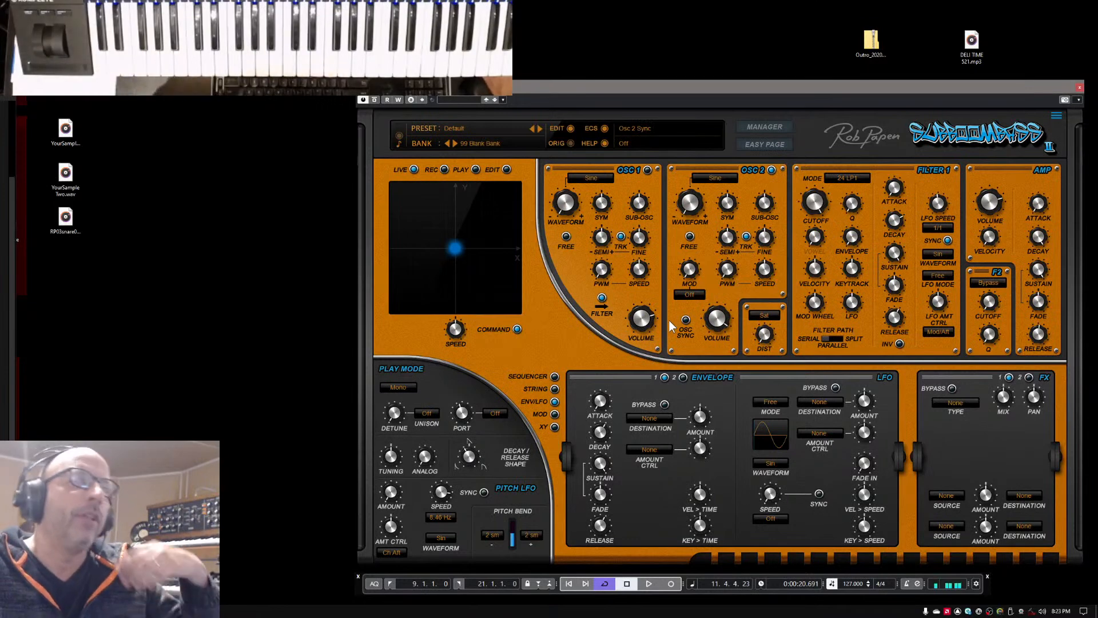
- Set oscillator 2's modulation type to FM and raise its FM amount to 100%
click(693, 294)
click(710, 313)
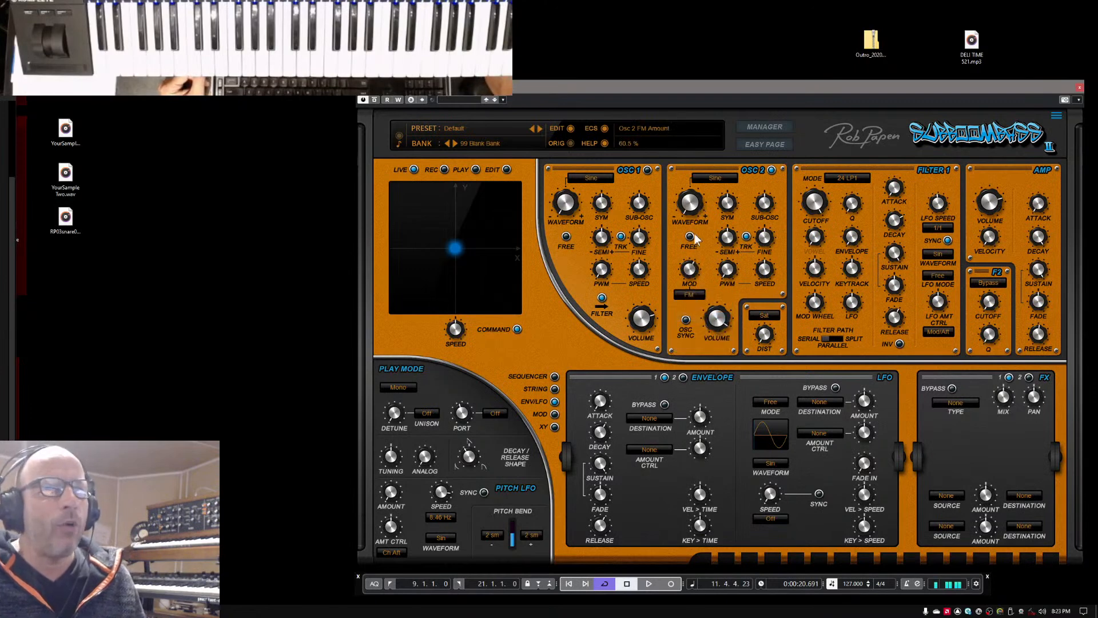
drag(694, 260, 709, 200)
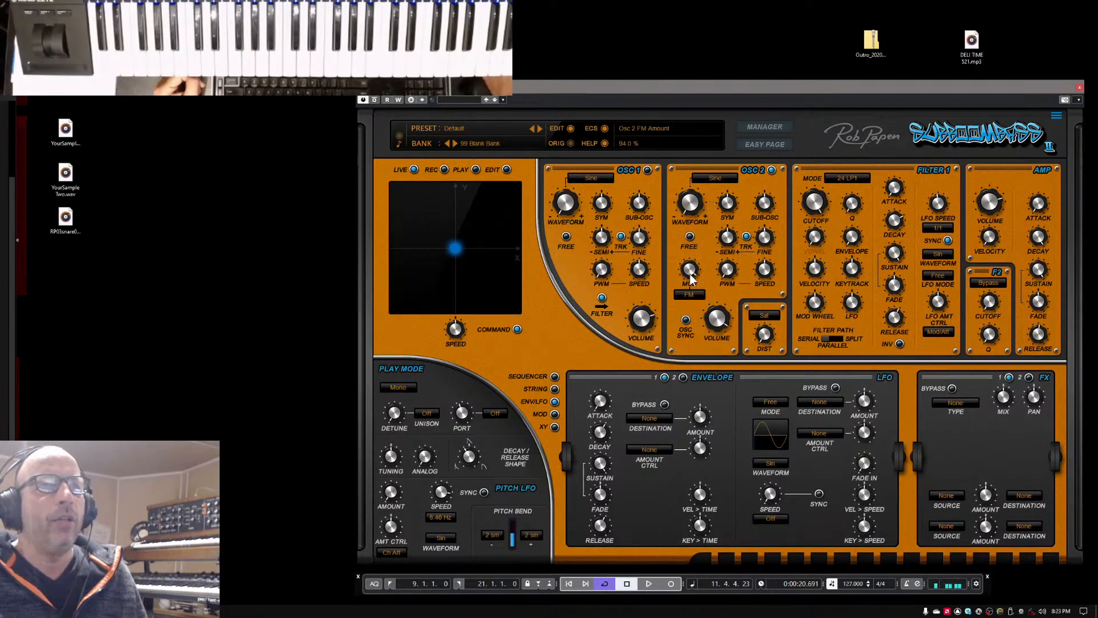
scroll(657, 316, up, 3)
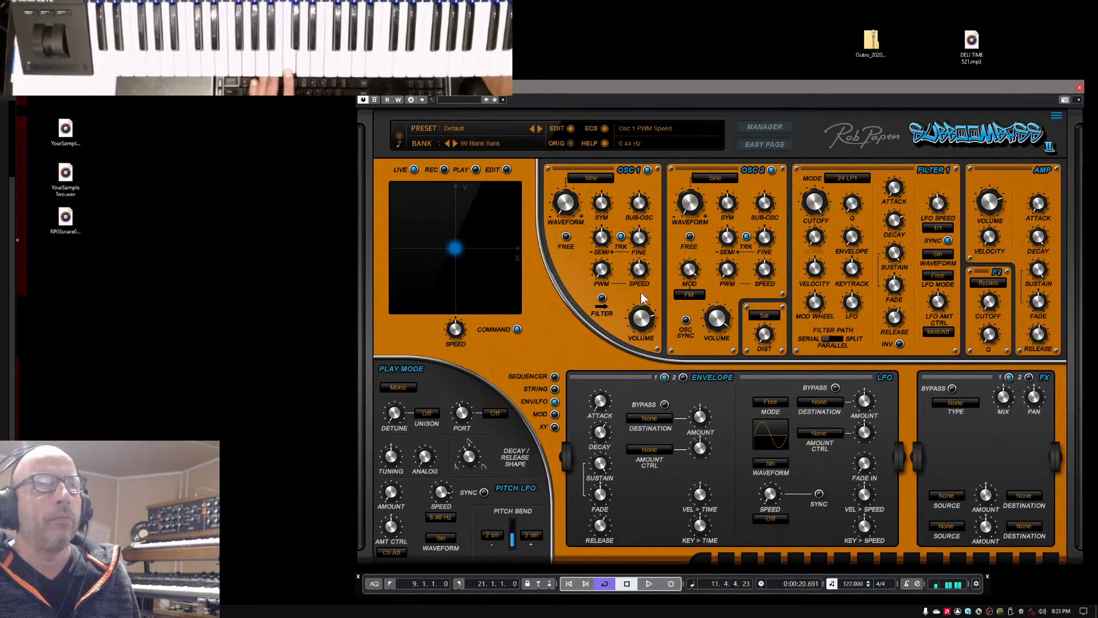
- Vary oscillator 1's volume and oscillator 2's FM amount to audition the strength of the frequency modulation
drag(651, 337, 653, 325)
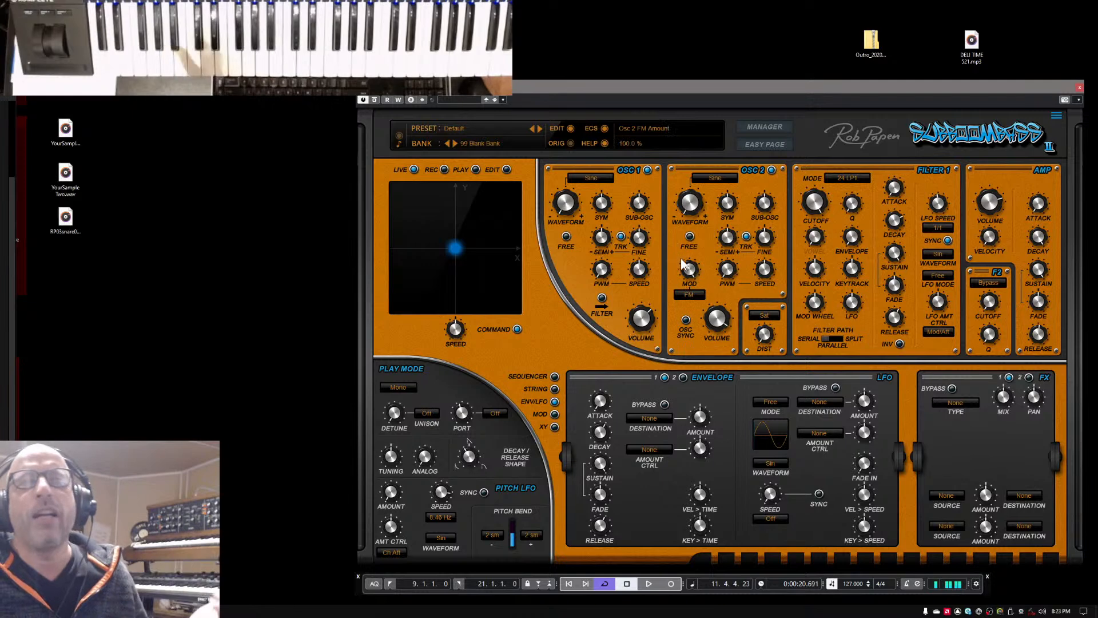
drag(694, 268, 694, 291)
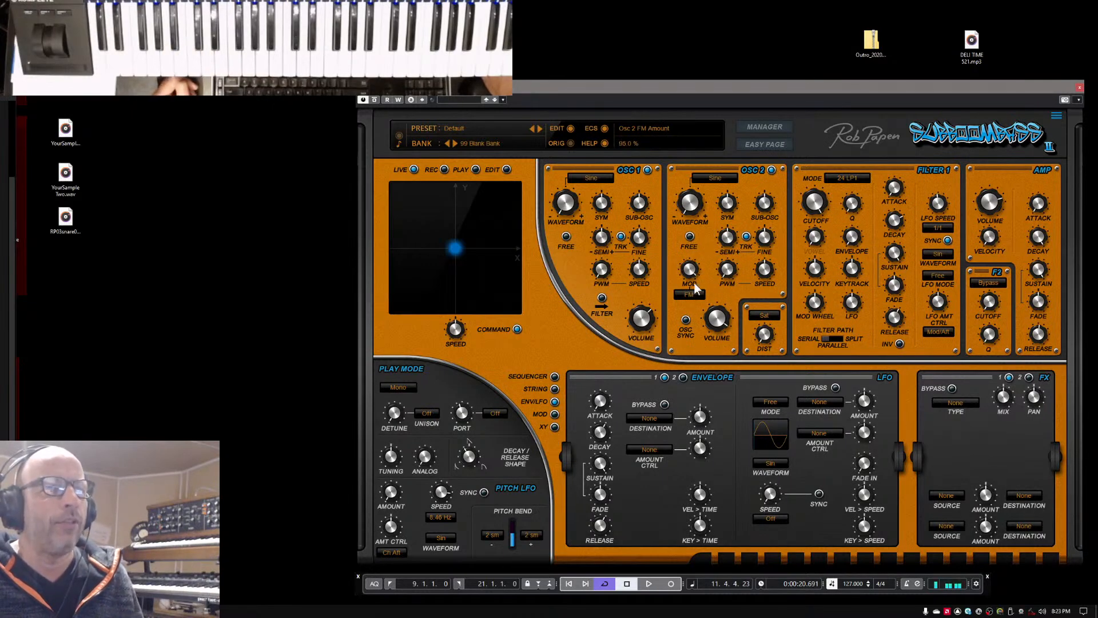
drag(700, 289, 698, 262)
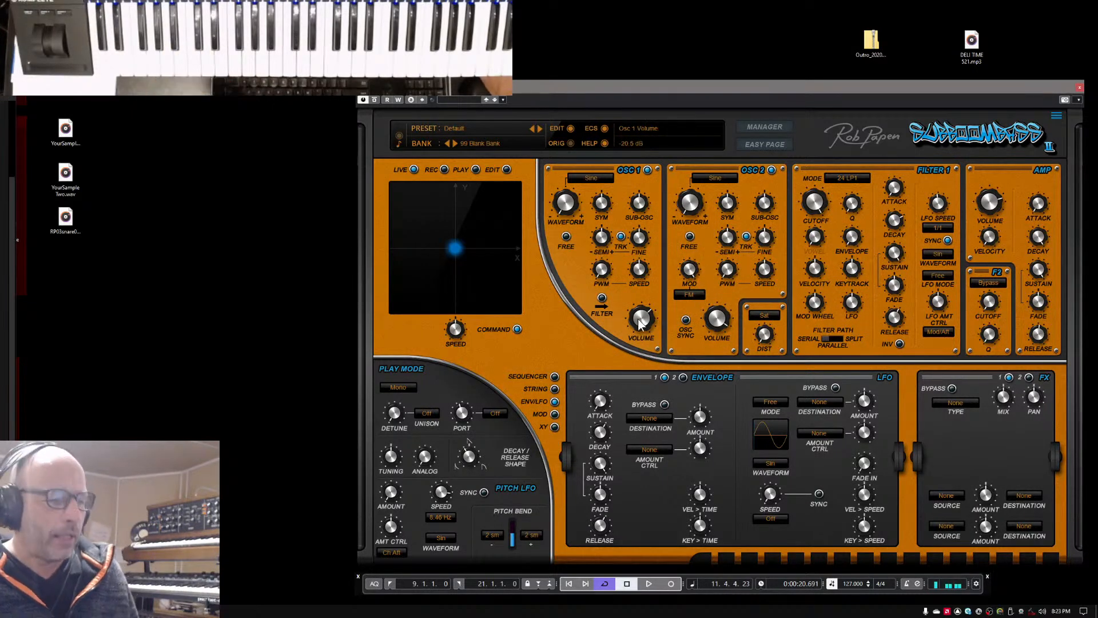
drag(640, 323, 651, 321)
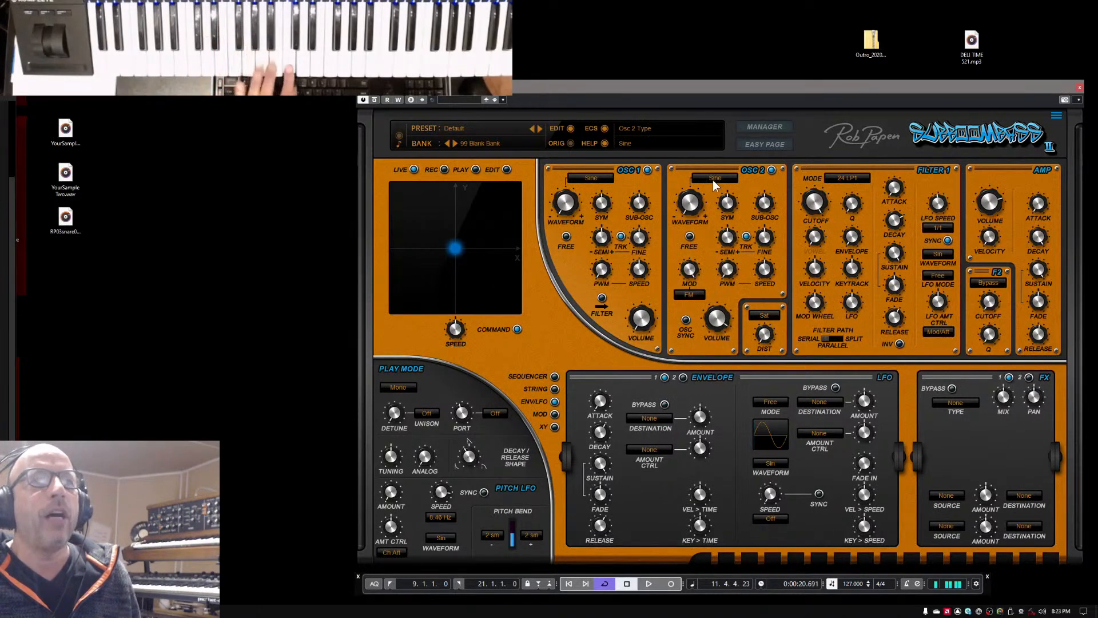
drag(645, 318, 646, 307)
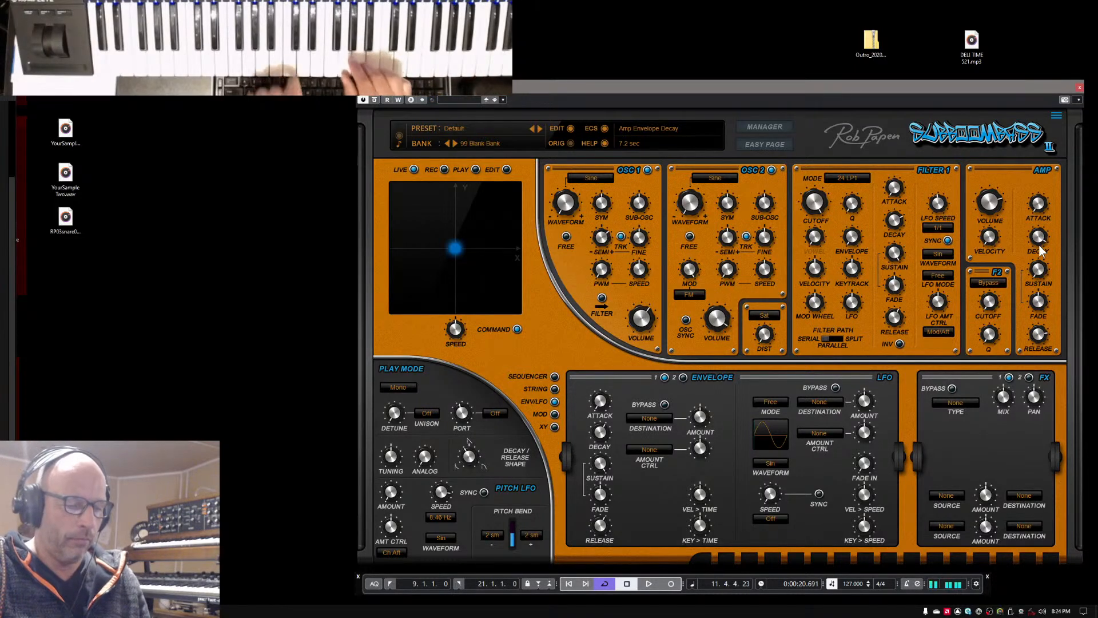
- Switch the play mode to Poly and, with oscillator 1's key tracking off, vary its semitone tuning and volume
click(394, 387)
click(406, 418)
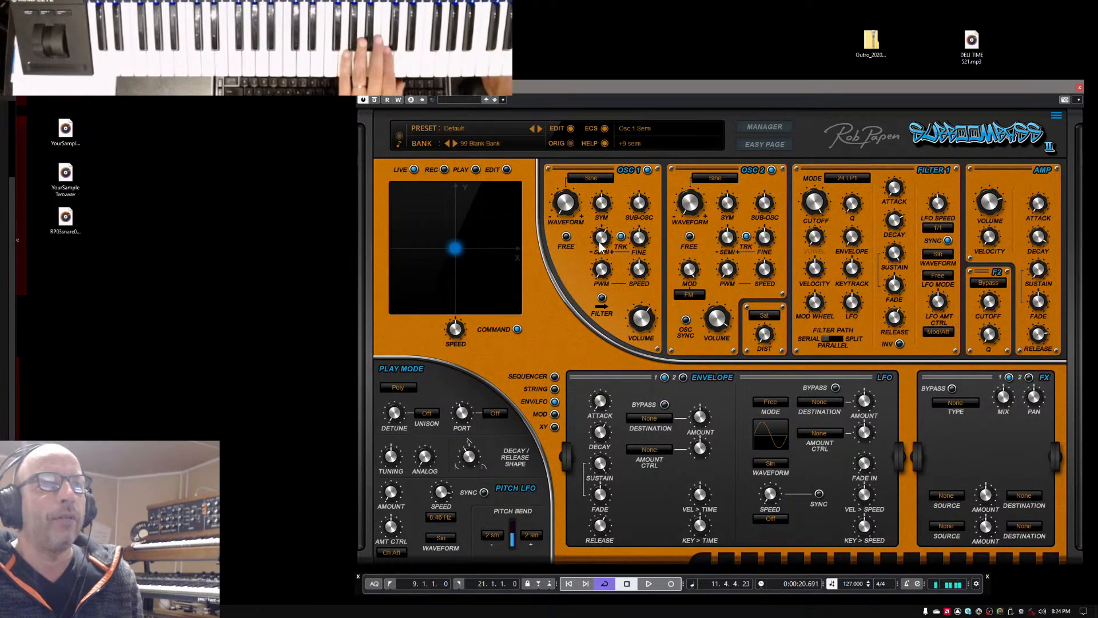
mouse_move(603, 257)
mouse_down()
mouse_move(610, 272)
mouse_move(617, 252)
mouse_up()
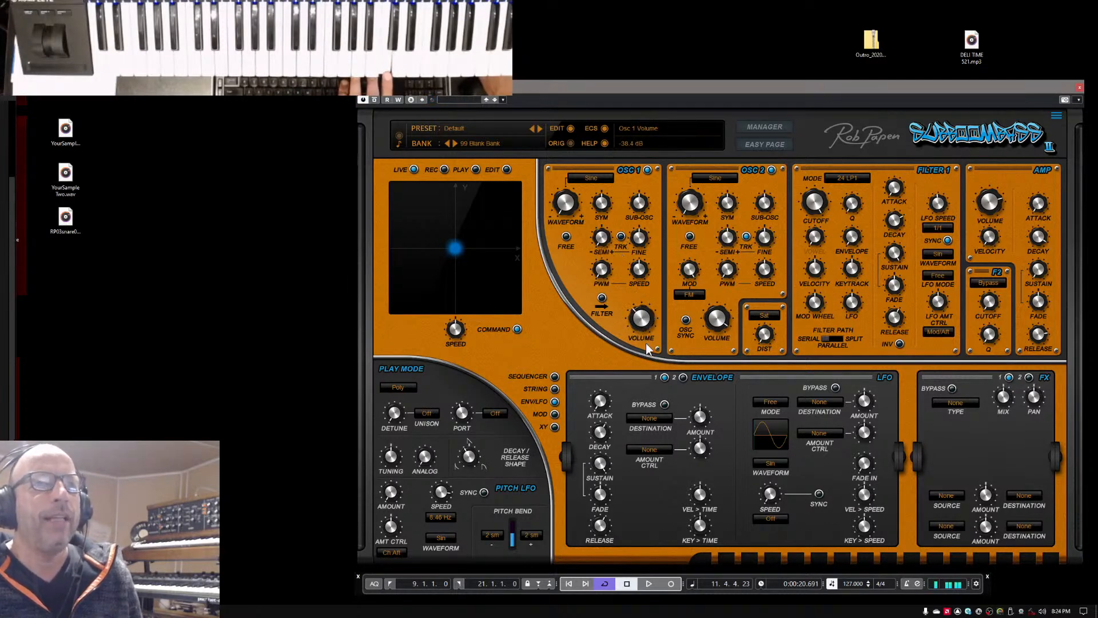
drag(649, 339, 652, 328)
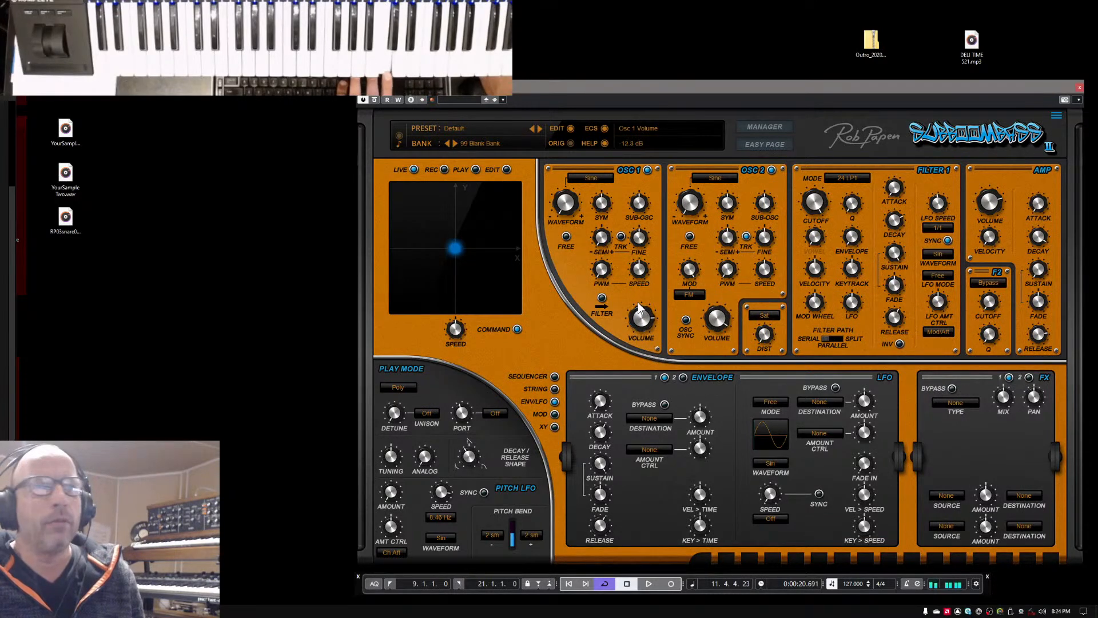
drag(640, 304, 638, 308)
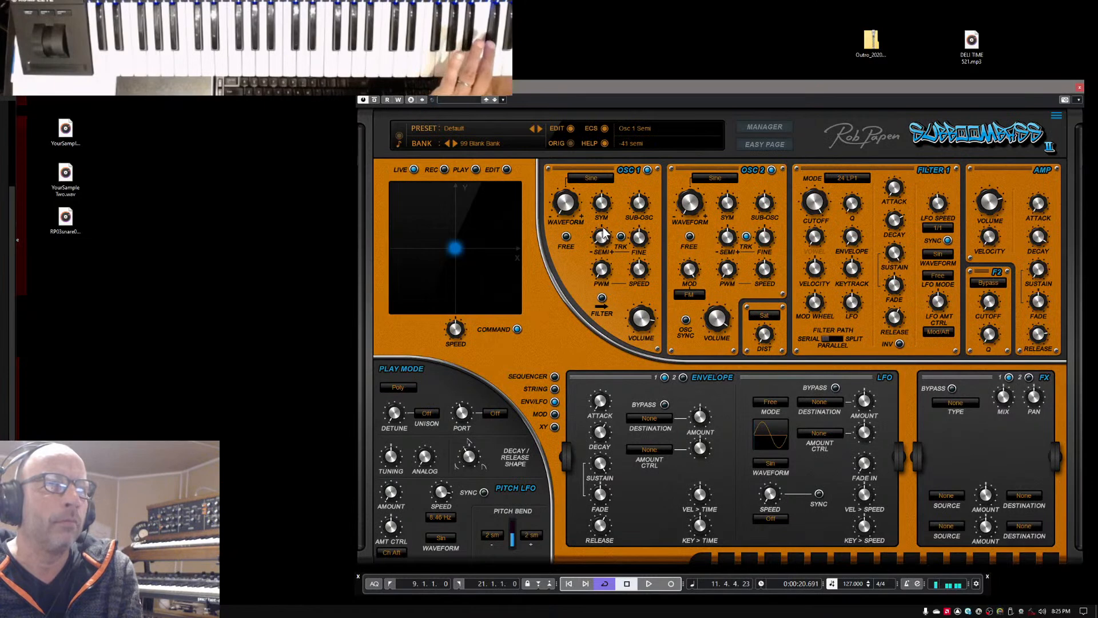
- Lower oscillator 1's semitone tuning and vary its volume to audition the FM with an untracked modulator
drag(607, 214, 610, 249)
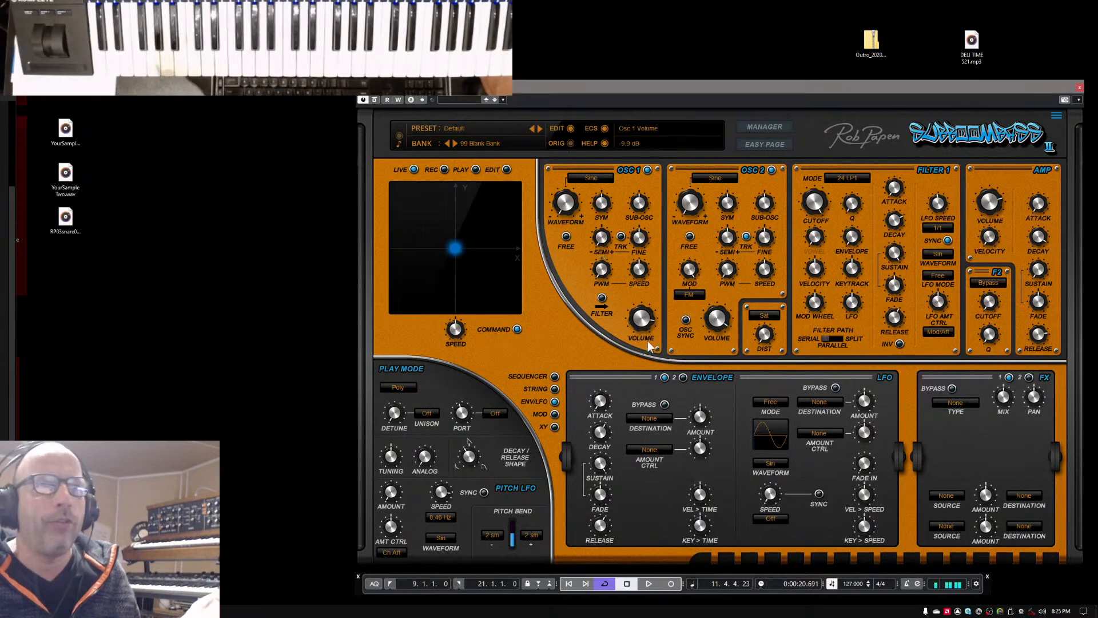
mouse_move(622, 241)
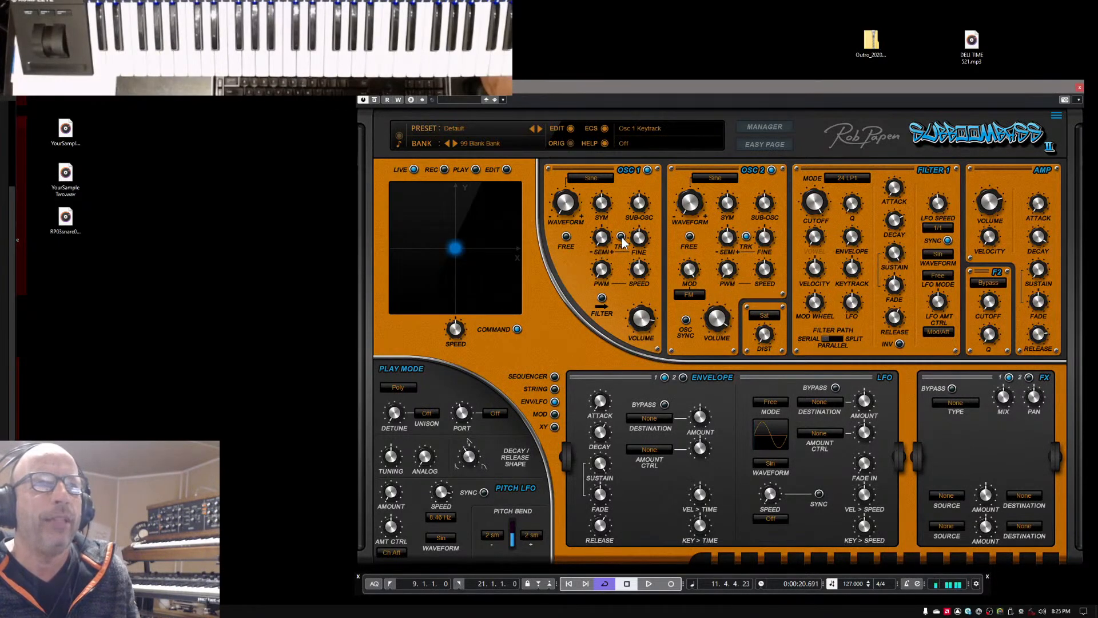
mouse_move(650, 328)
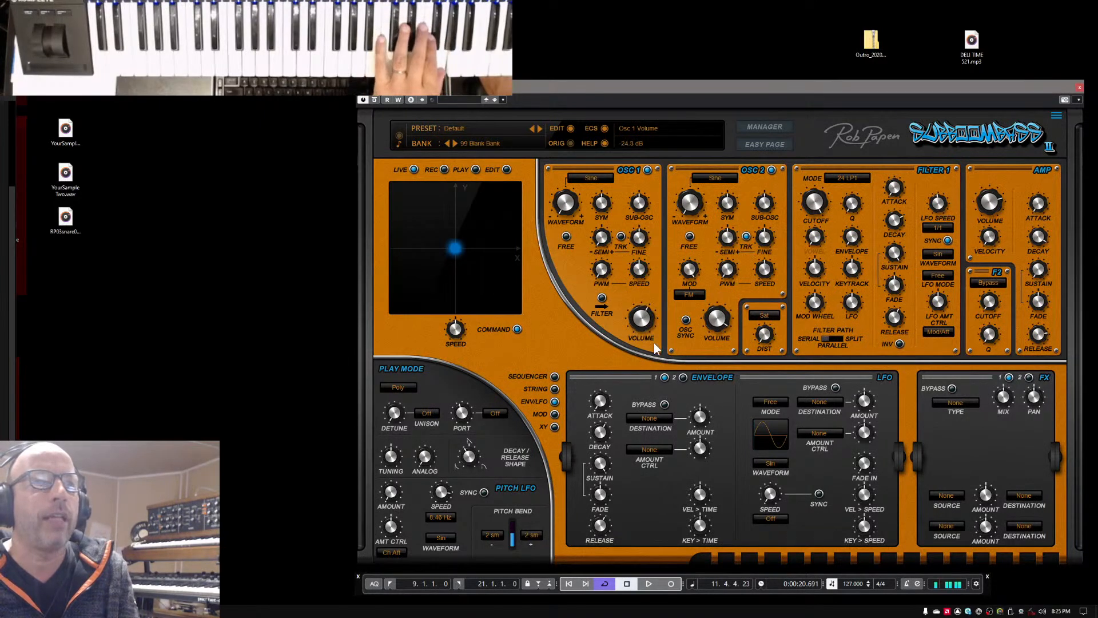
mouse_move(734, 235)
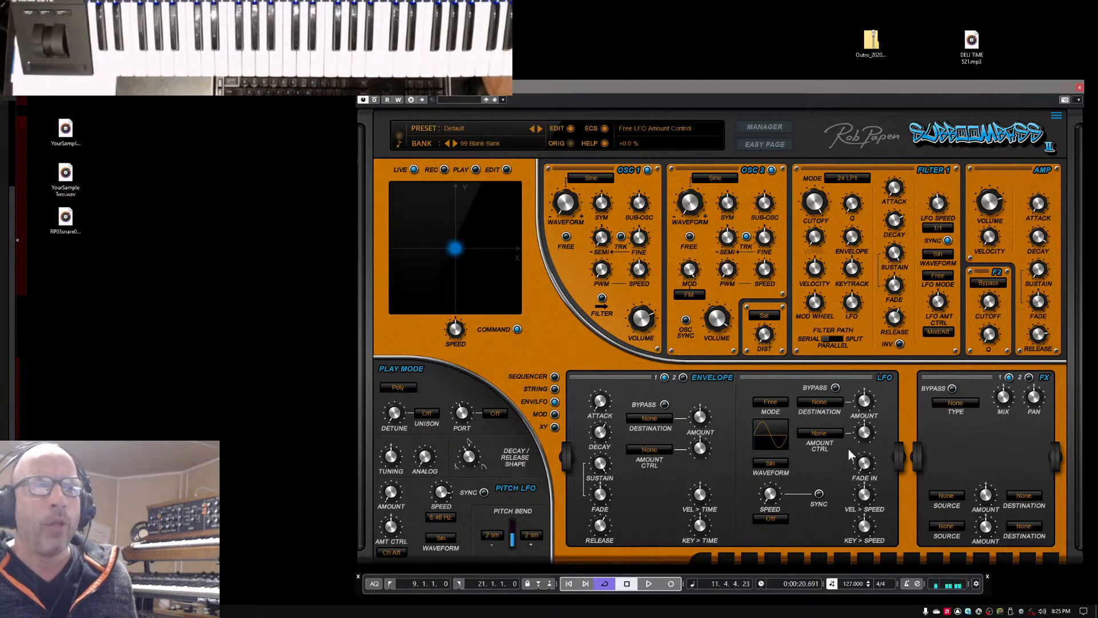
- Vary the free LFO's speed, finishing at 0.19 Hz
drag(770, 495, 768, 486)
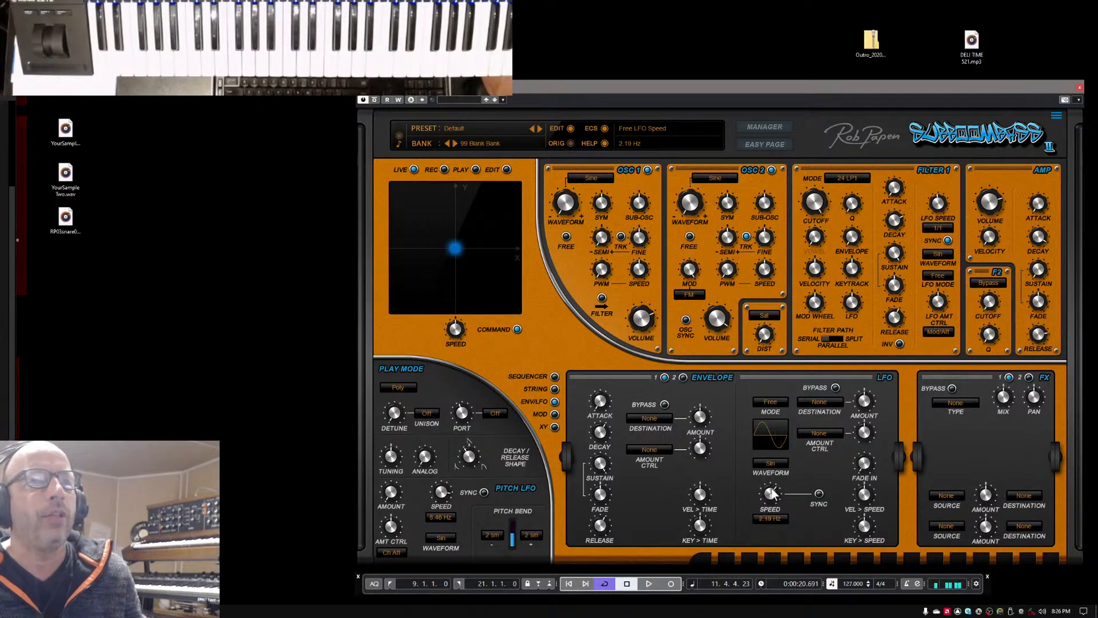
drag(772, 482, 774, 469)
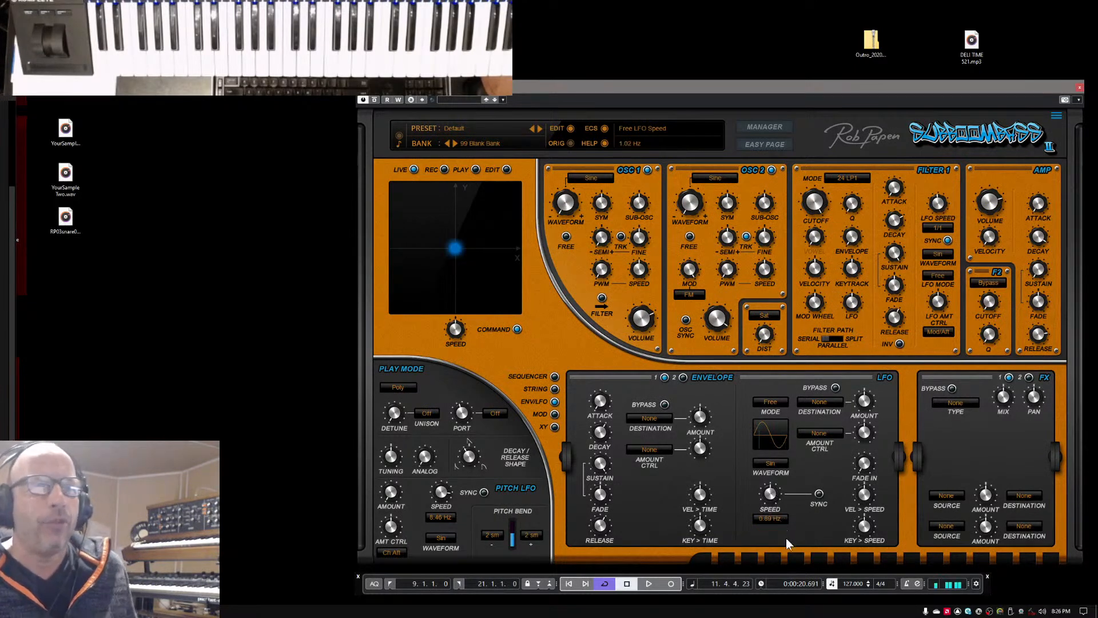
drag(770, 493, 774, 508)
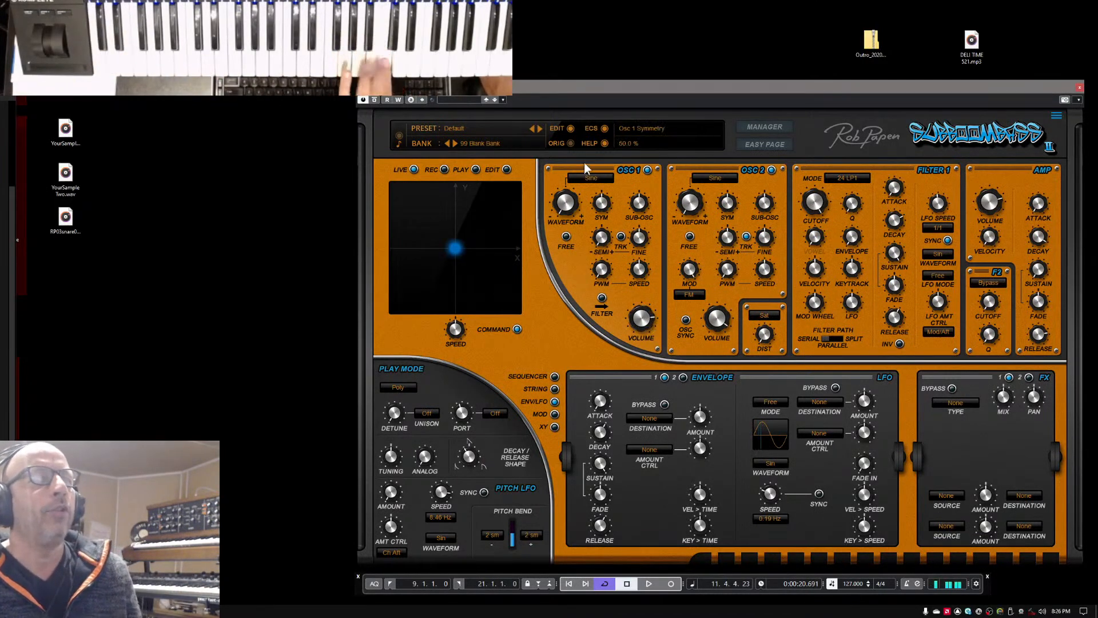
- Try the Saw and Square waveforms on oscillator 1 while varying its volume, and return it to Sine
click(602, 177)
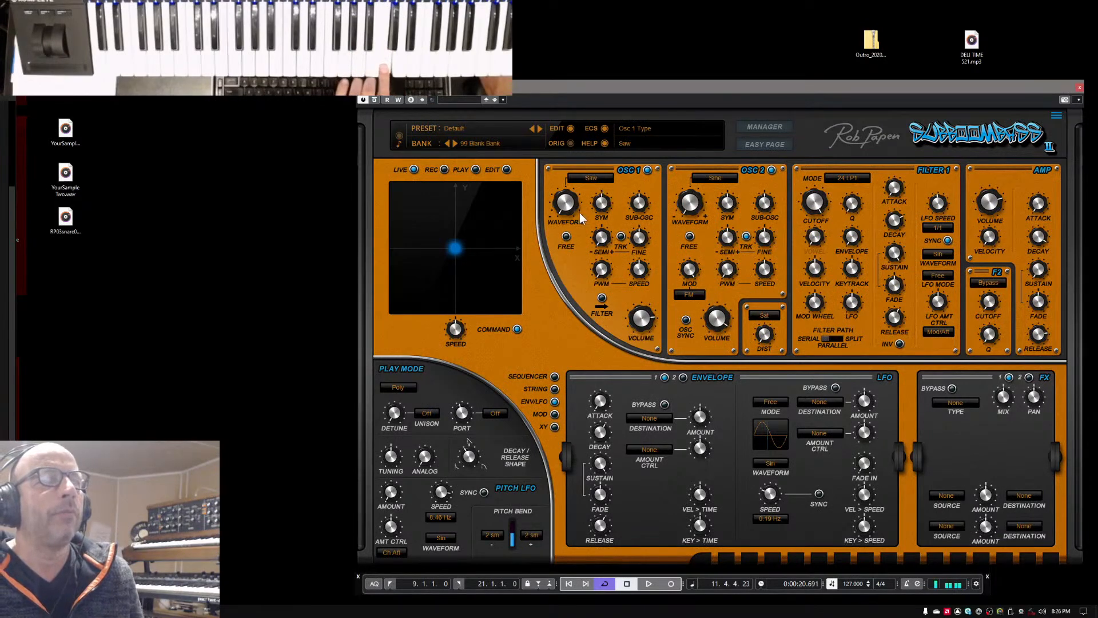
click(581, 215)
drag(644, 312, 645, 310)
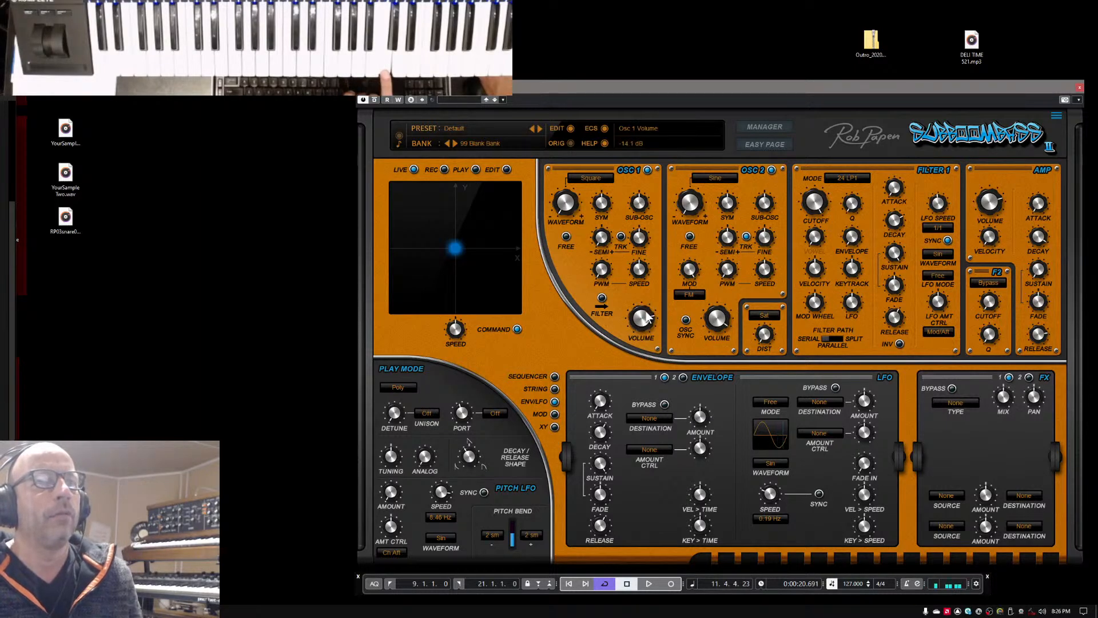
click(548, 218)
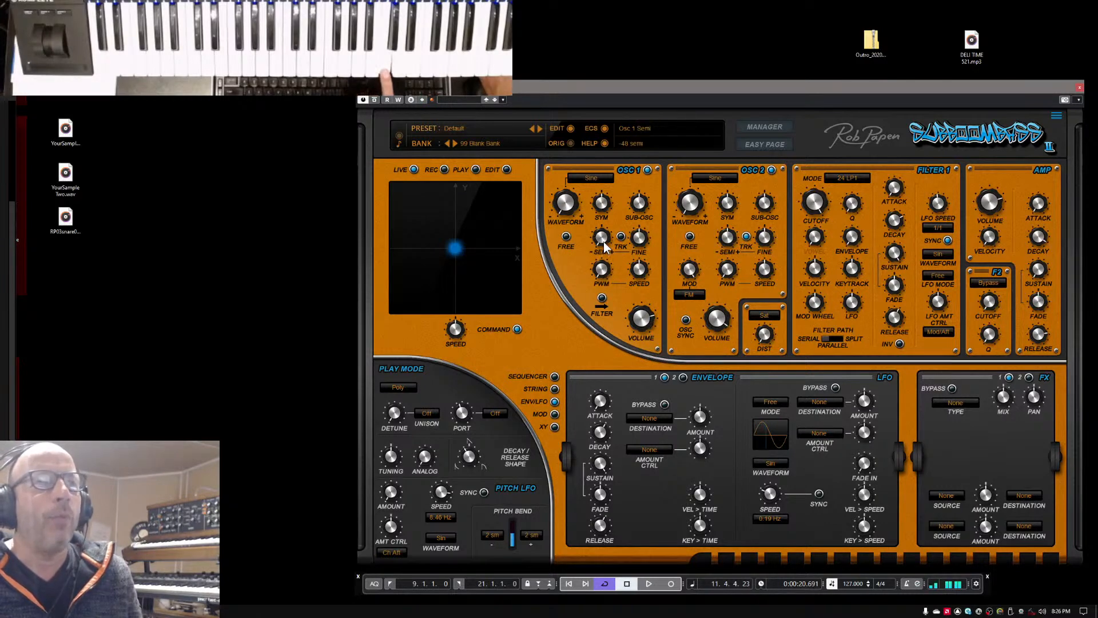
- Vary oscillator 1's semitone tuning and switch on its output to the filter for comparison
drag(603, 209, 606, 187)
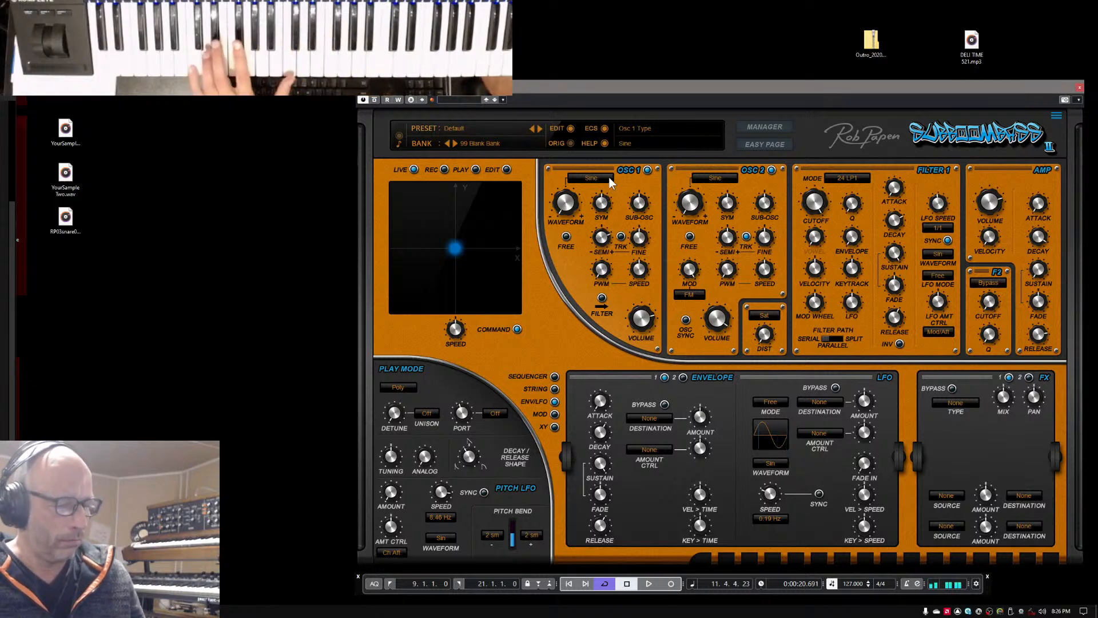
drag(606, 235, 617, 232)
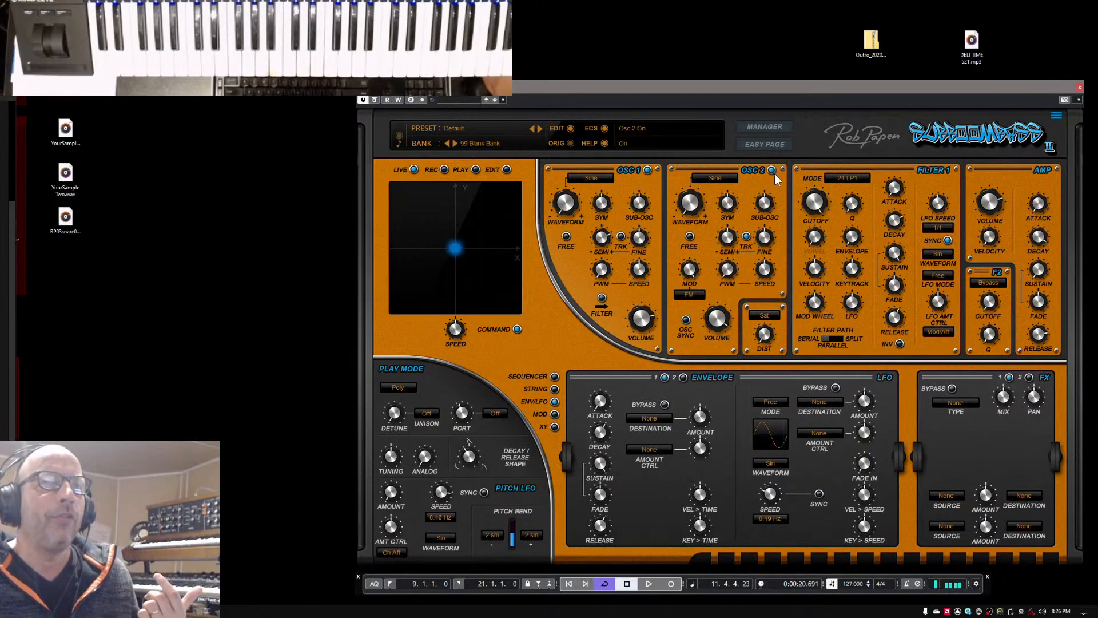
click(602, 297)
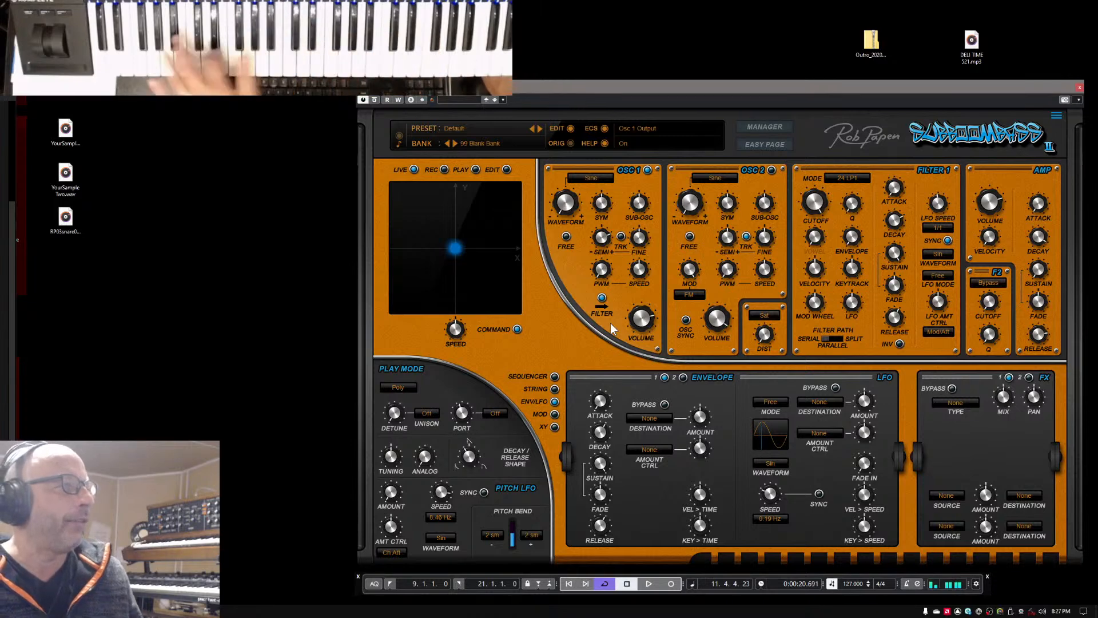
- Turn on oscillator 1's key tracking and vary its semitone tuning and volume to audition tracked FM tones
click(621, 236)
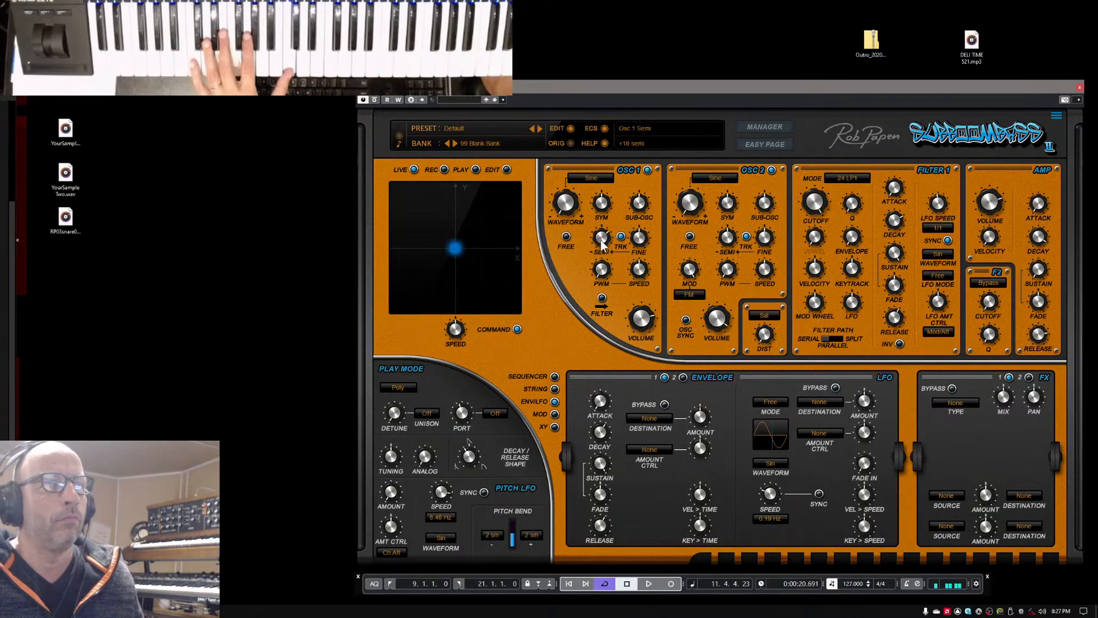
drag(611, 266, 615, 242)
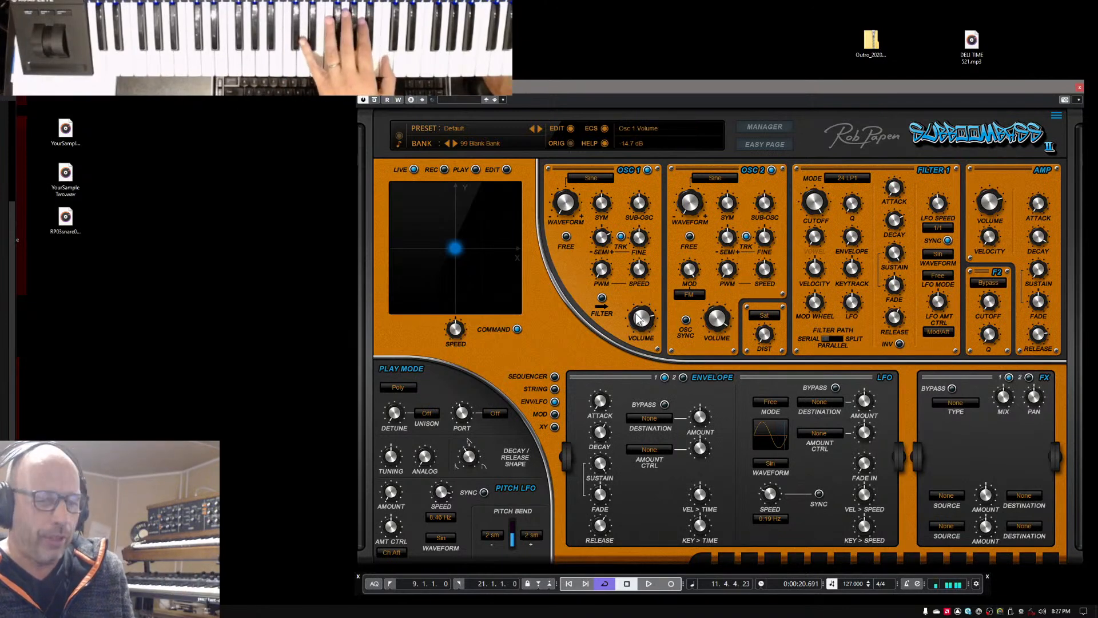
drag(639, 312, 644, 265)
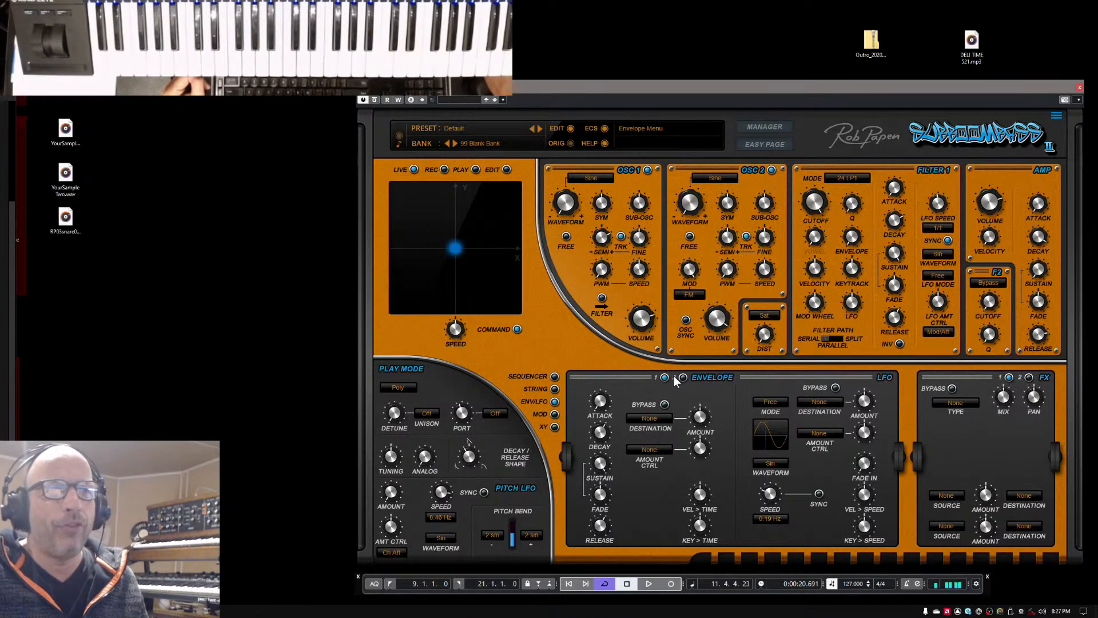
- Assign free envelope 1 to Osc 1 Volume with an amount of +100%
click(648, 419)
mouse_move(658, 440)
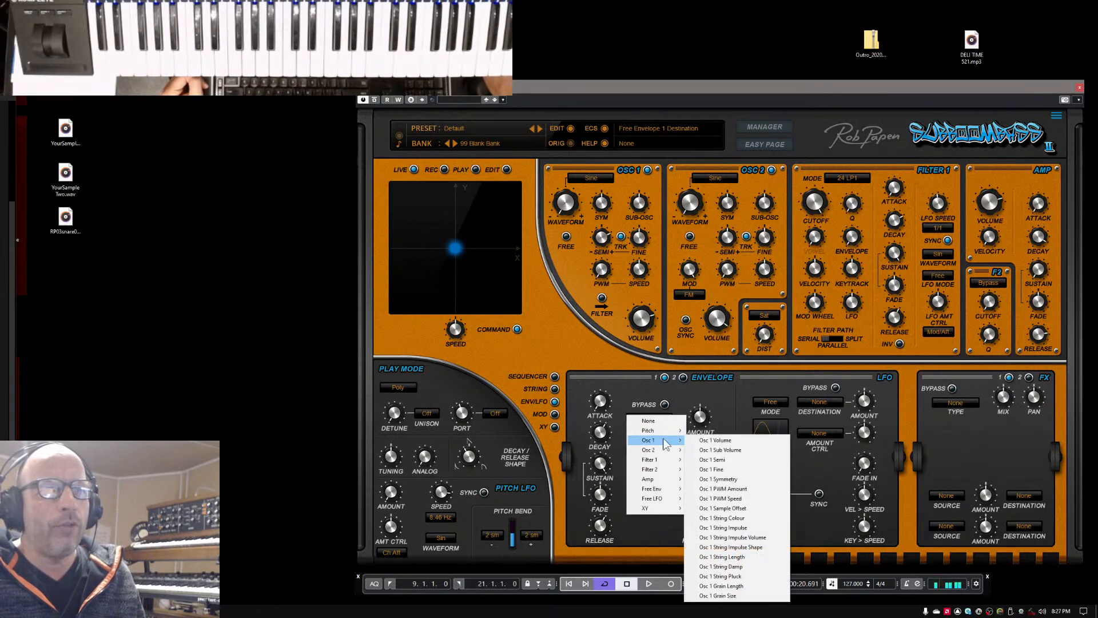
click(714, 440)
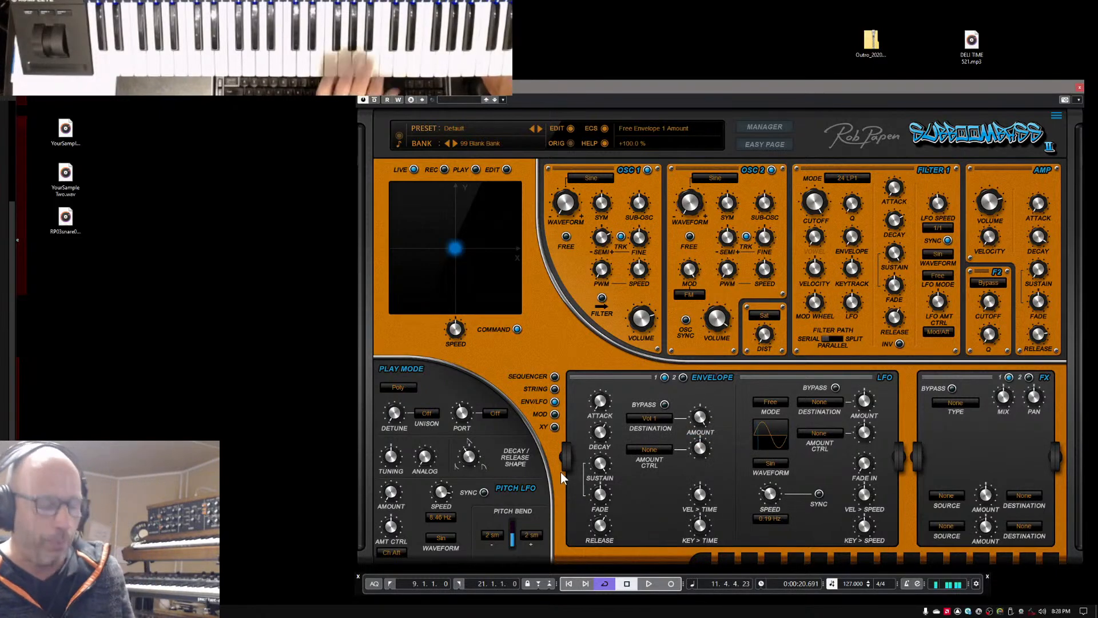
- Shape free envelope 1's sustain and attack, finishing with a 1 ms attack, and adjust the amp envelope's release
drag(608, 466, 606, 543)
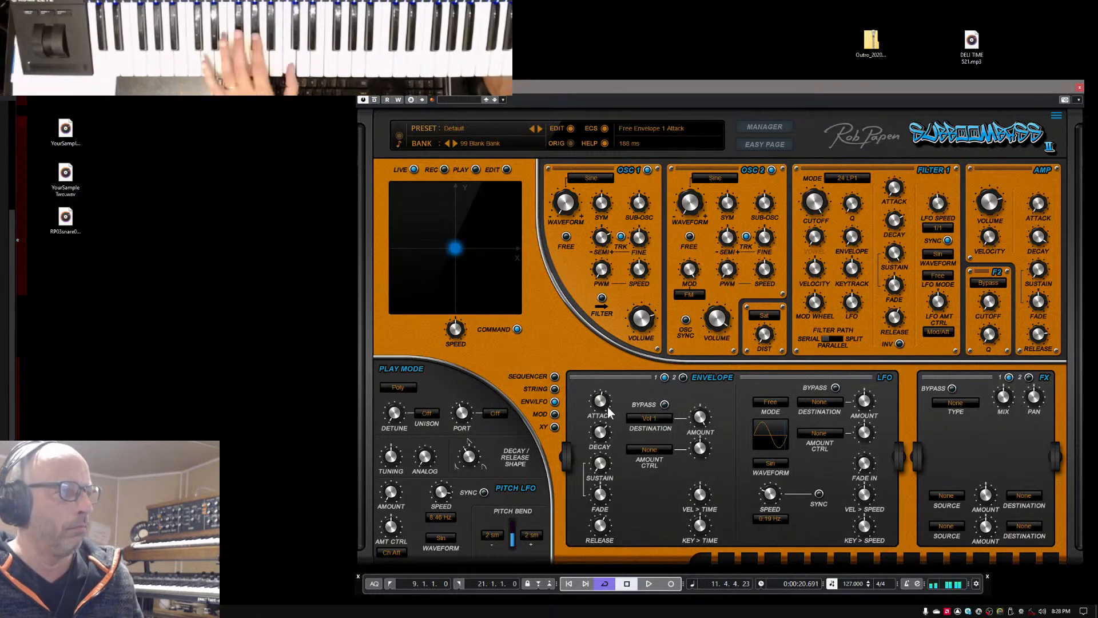
drag(602, 407, 617, 472)
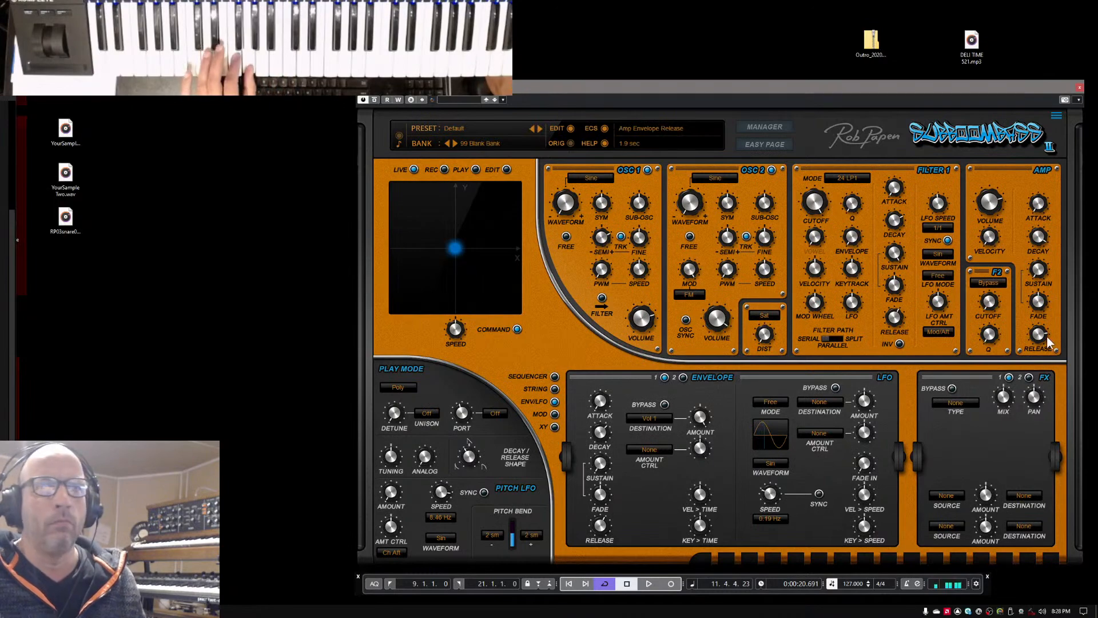
drag(1047, 363, 1046, 369)
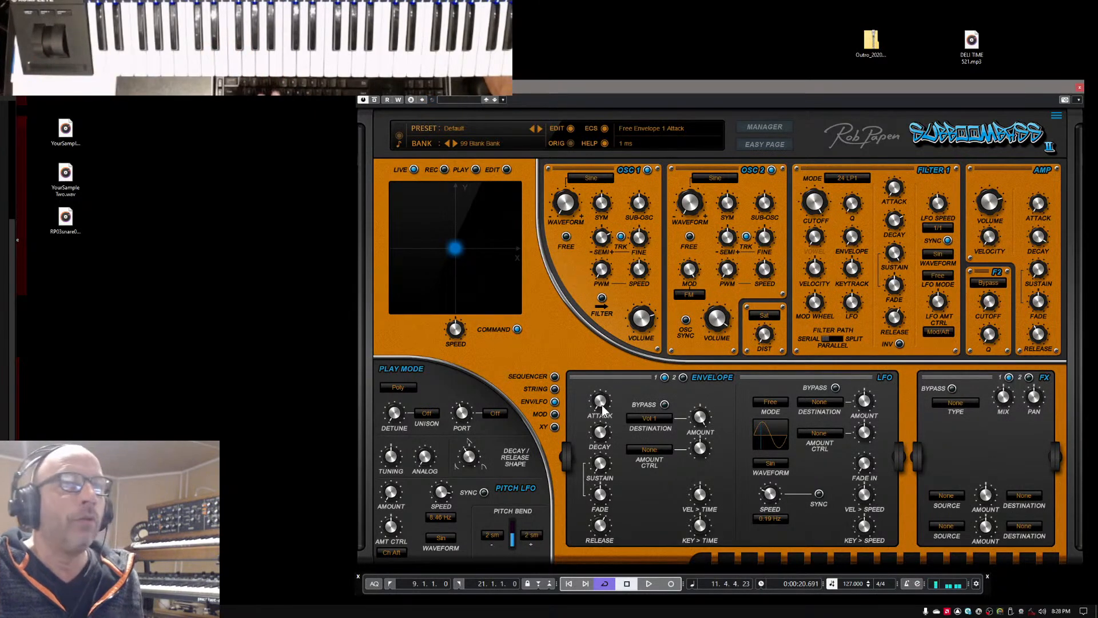
- Play the project with its arrangement brought back into view, vary oscillator 1's volume during playback, and stop
key(space)
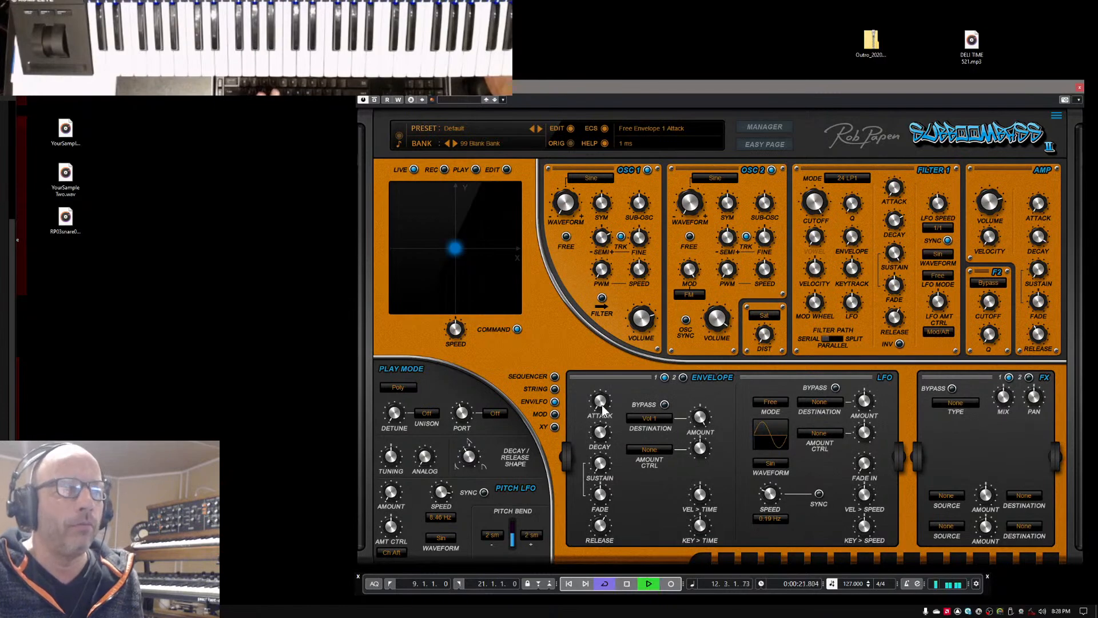
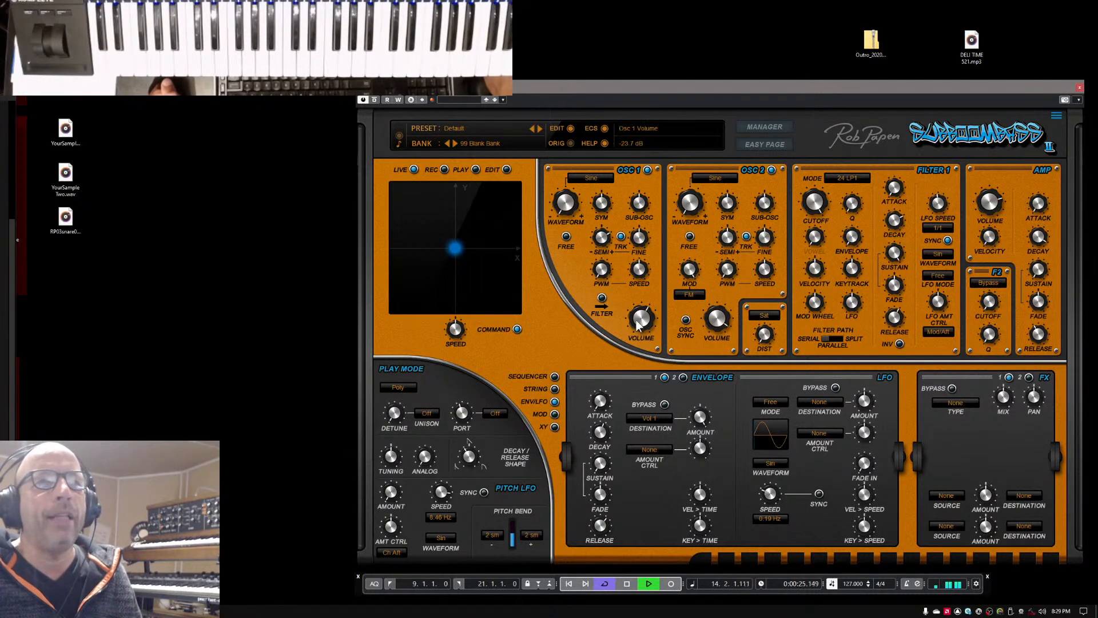
drag(640, 319, 640, 323)
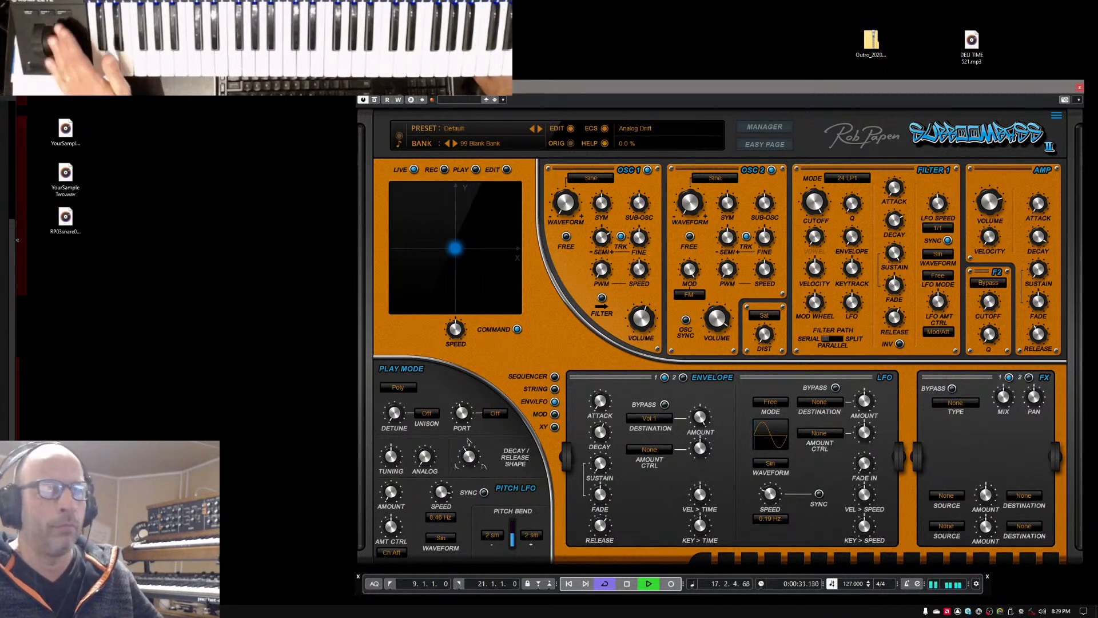
key(alt+Tab)
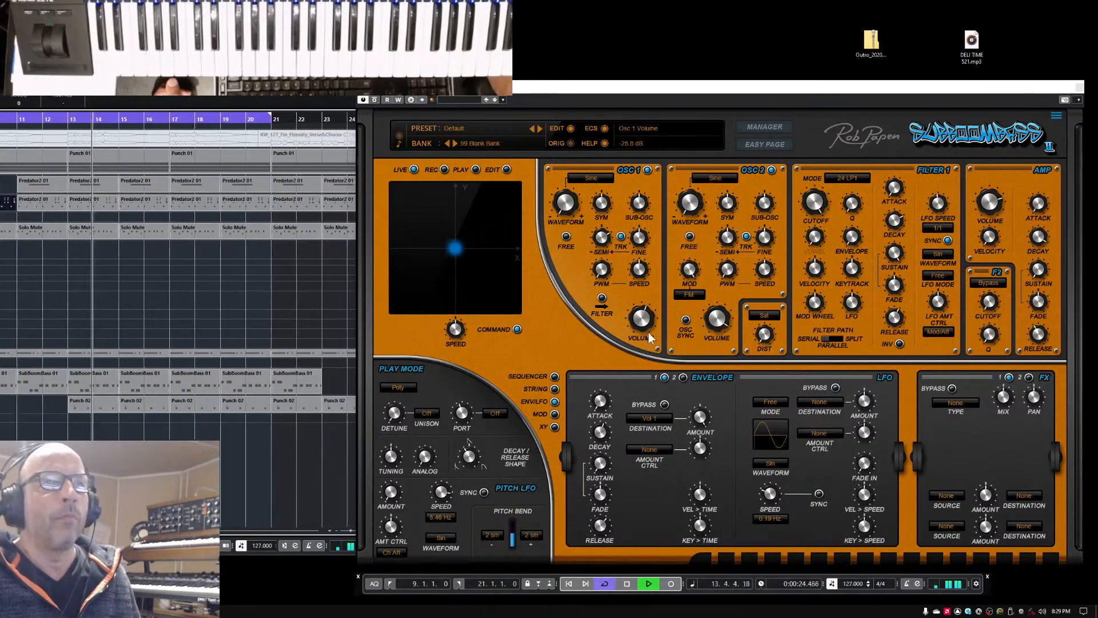
scroll(652, 322, up, 4)
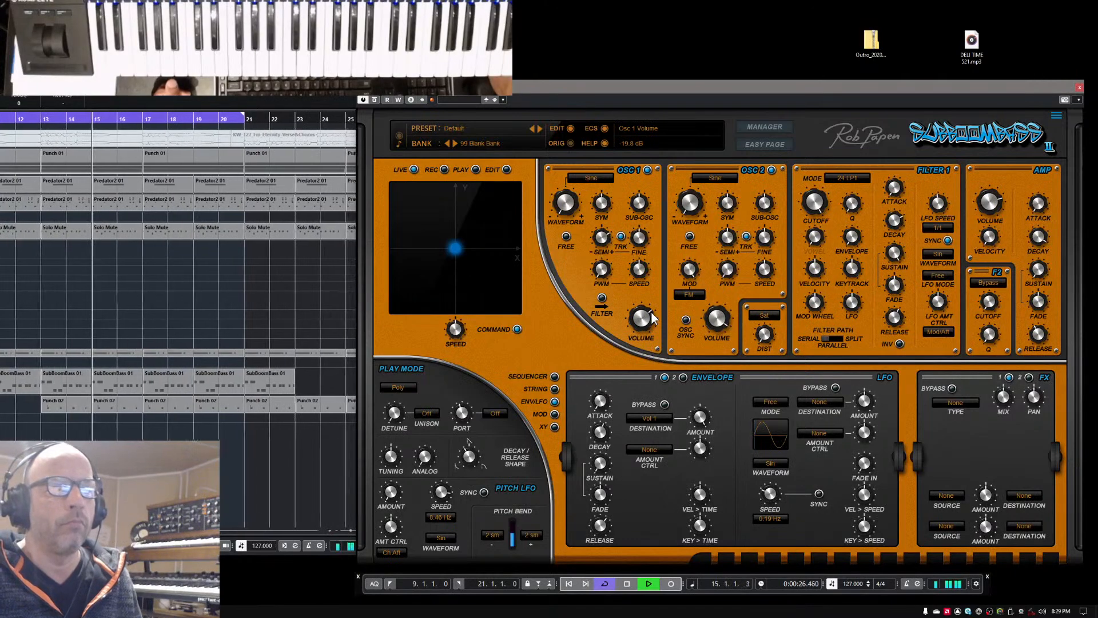
scroll(652, 322, up, 6)
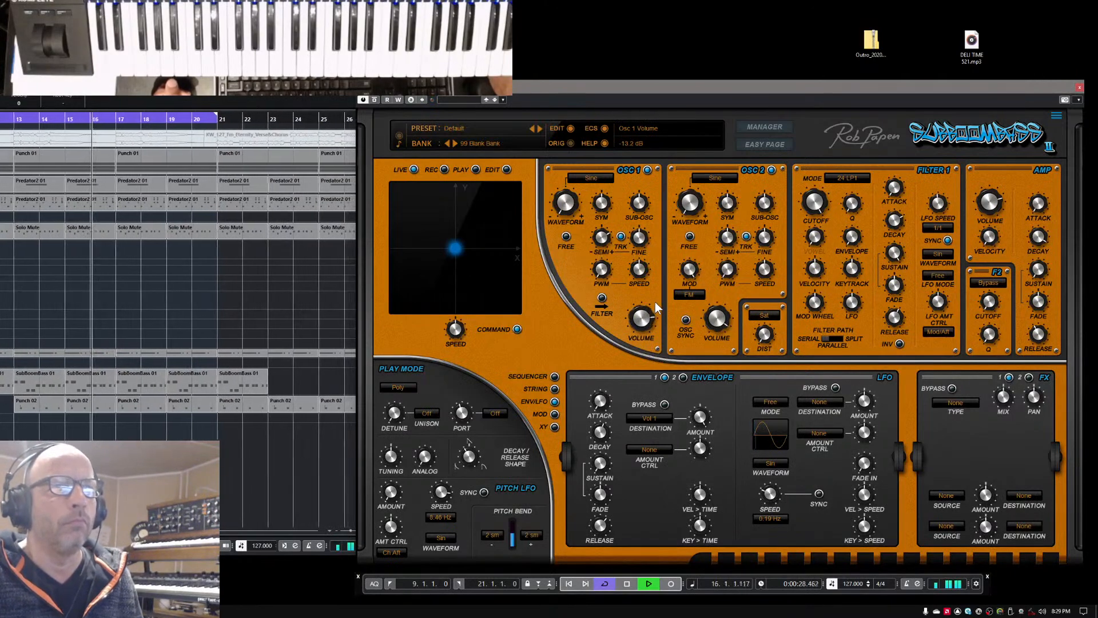
scroll(655, 311, down, 5)
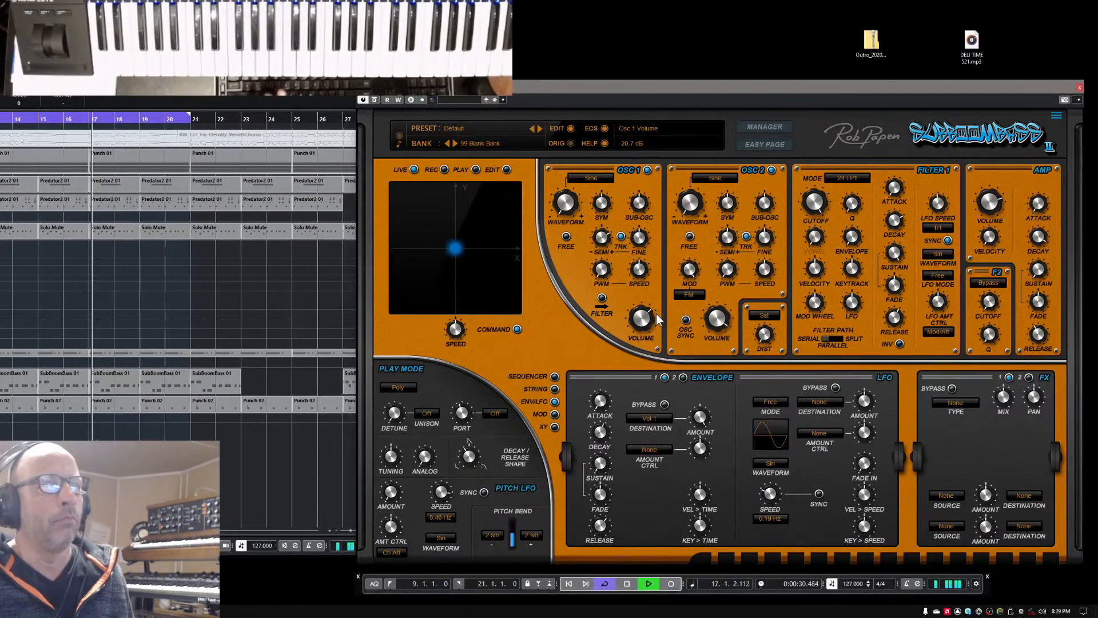
key(space)
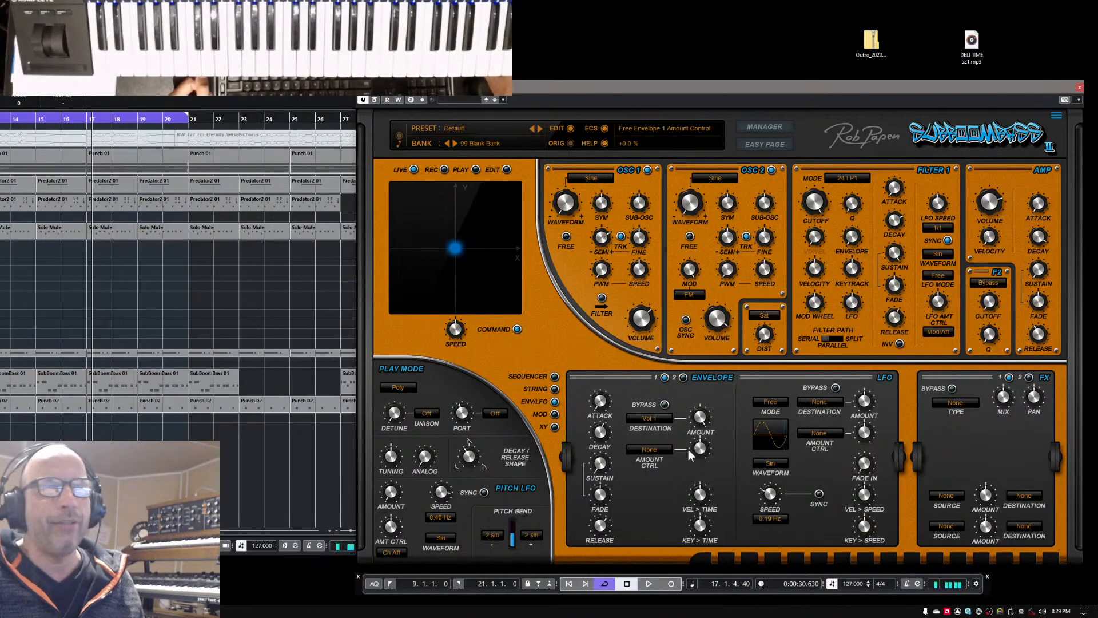
- Try Velocity as free envelope 1's amount control source at +93%, and reset the source to None
click(652, 454)
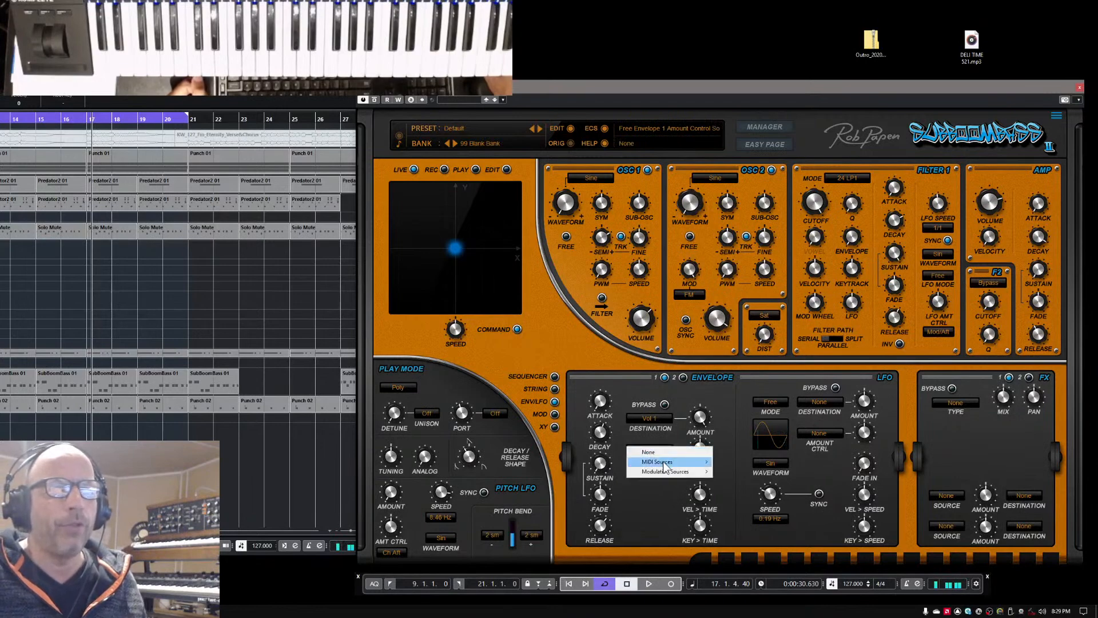
mouse_move(664, 465)
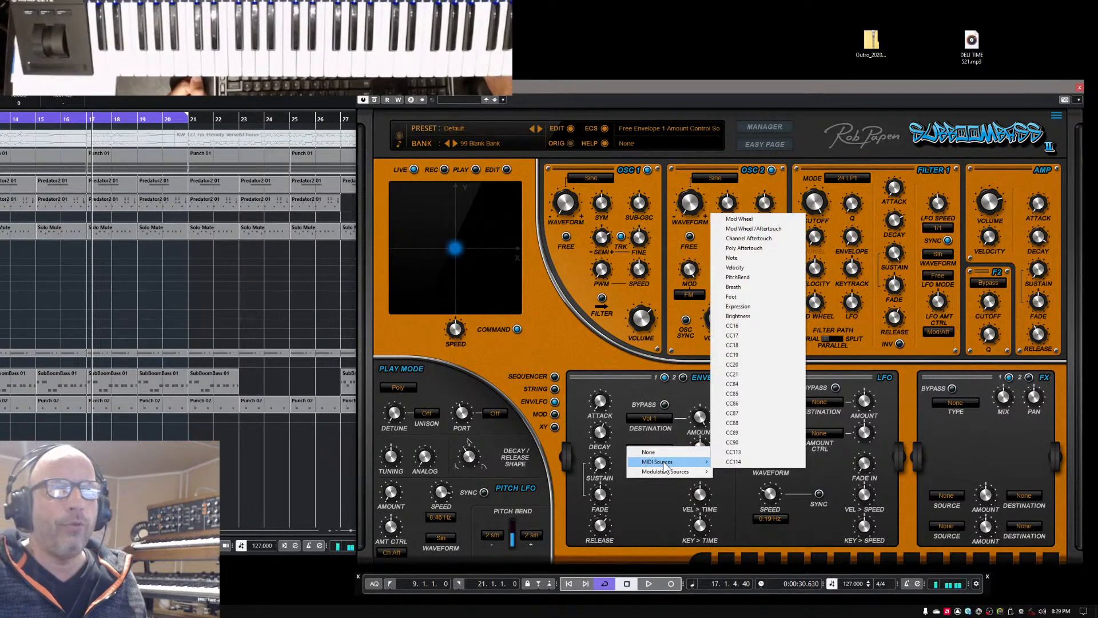
click(767, 267)
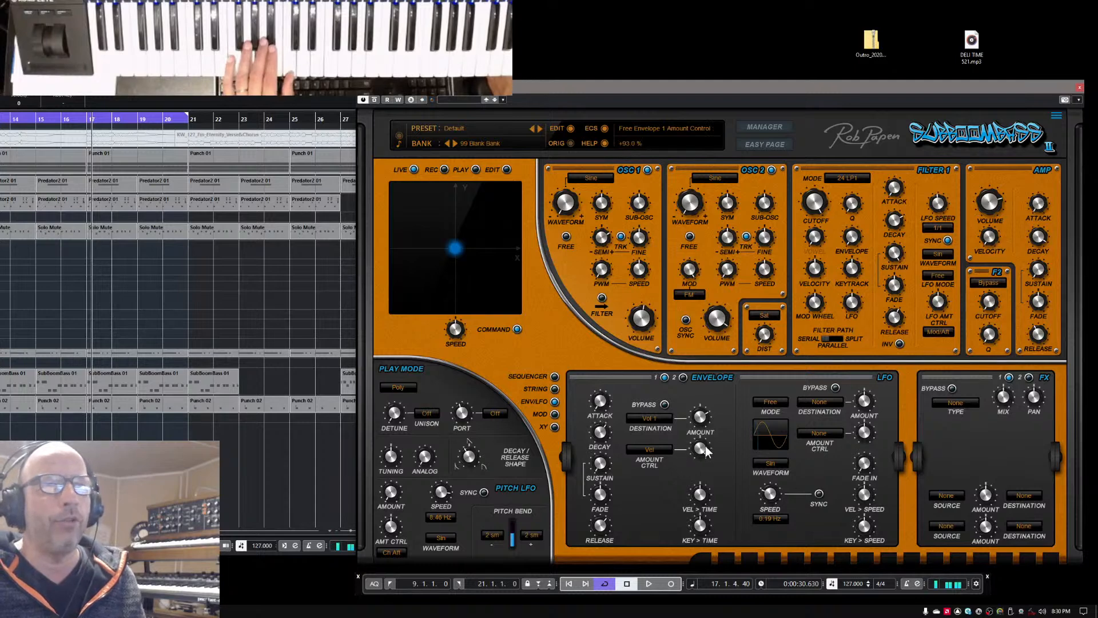
click(663, 450)
click(663, 458)
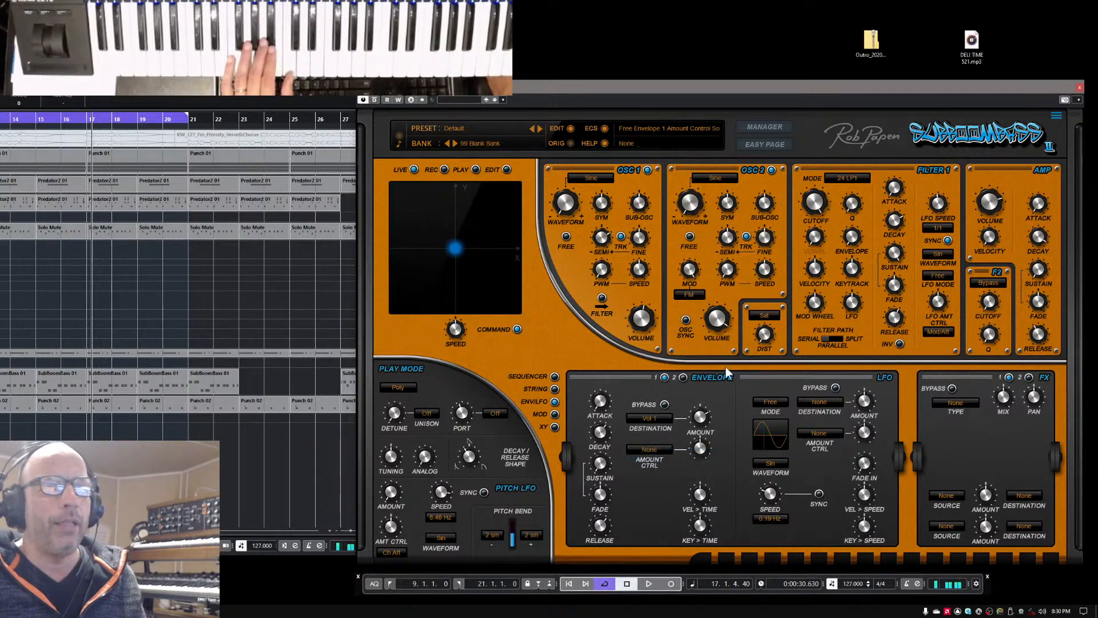
- Route Velocity to Osc 1 Volume in the mod matrix's first slot with an amount of 24%
click(555, 414)
click(639, 437)
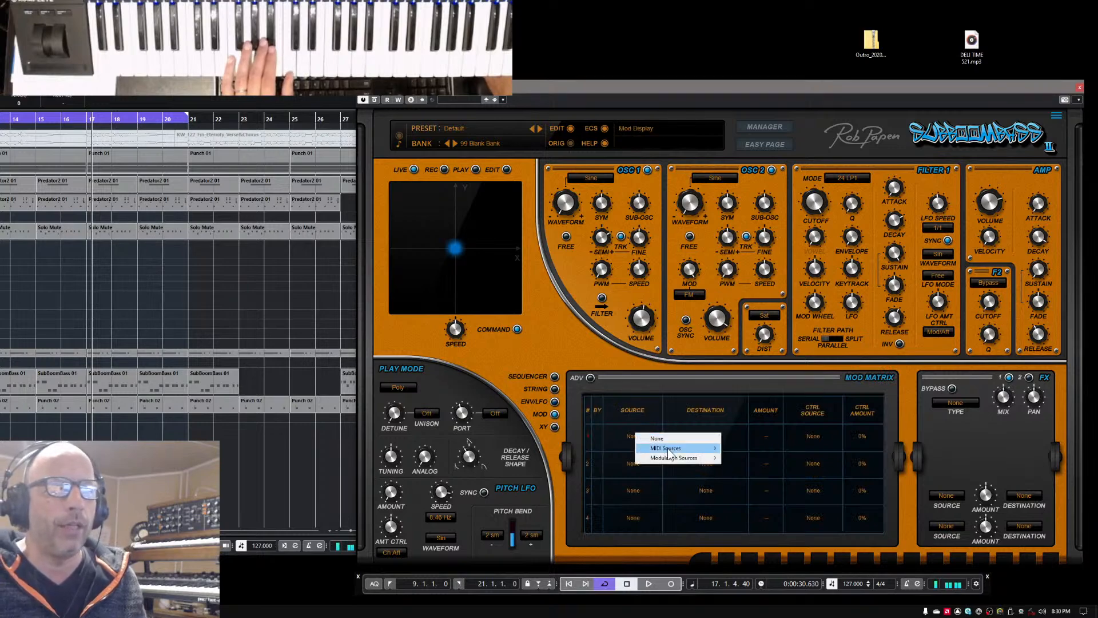
mouse_move(681, 448)
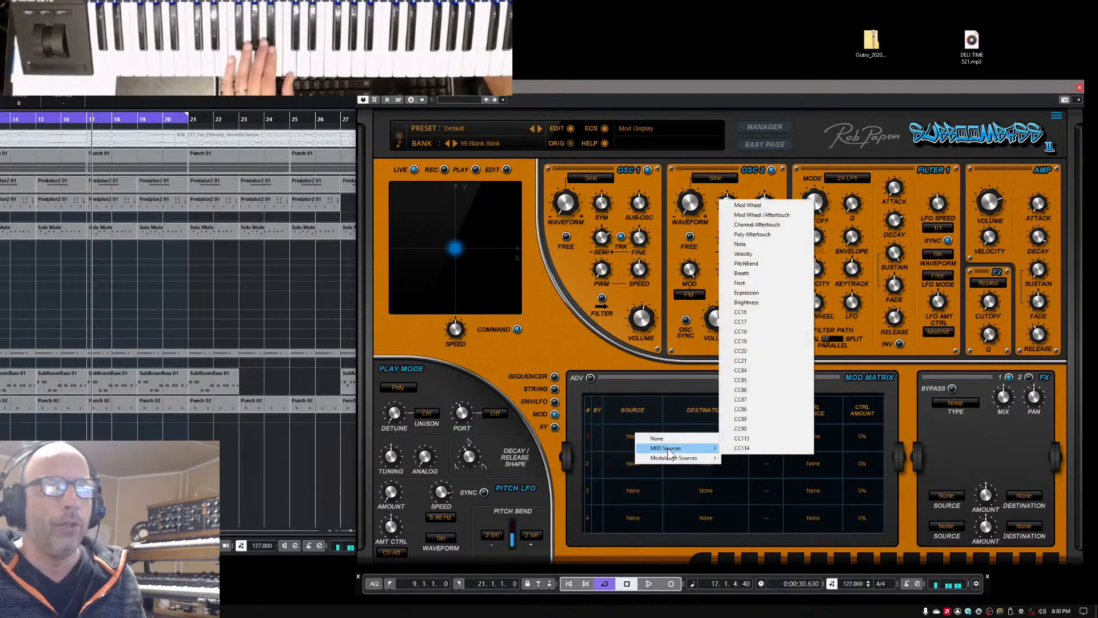
click(762, 254)
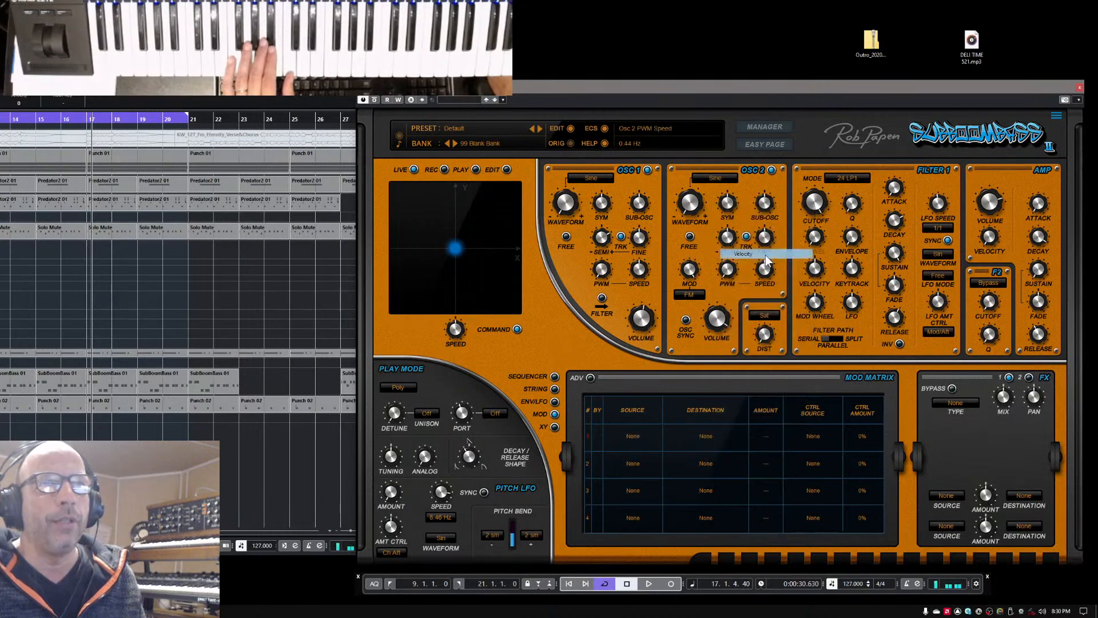
click(716, 433)
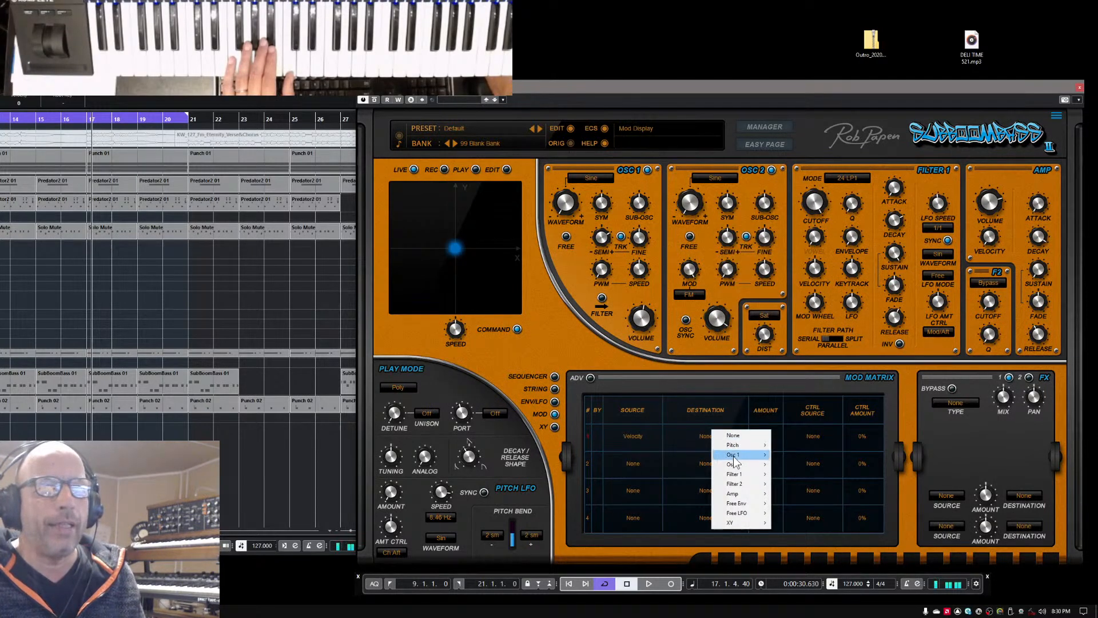
mouse_move(738, 454)
click(797, 457)
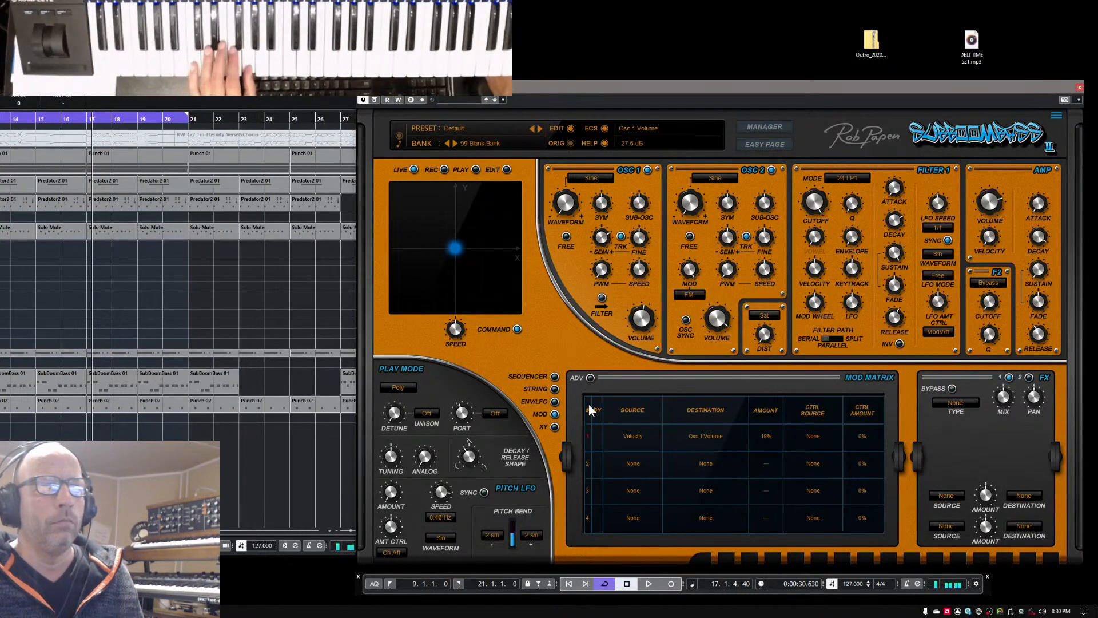
click(555, 402)
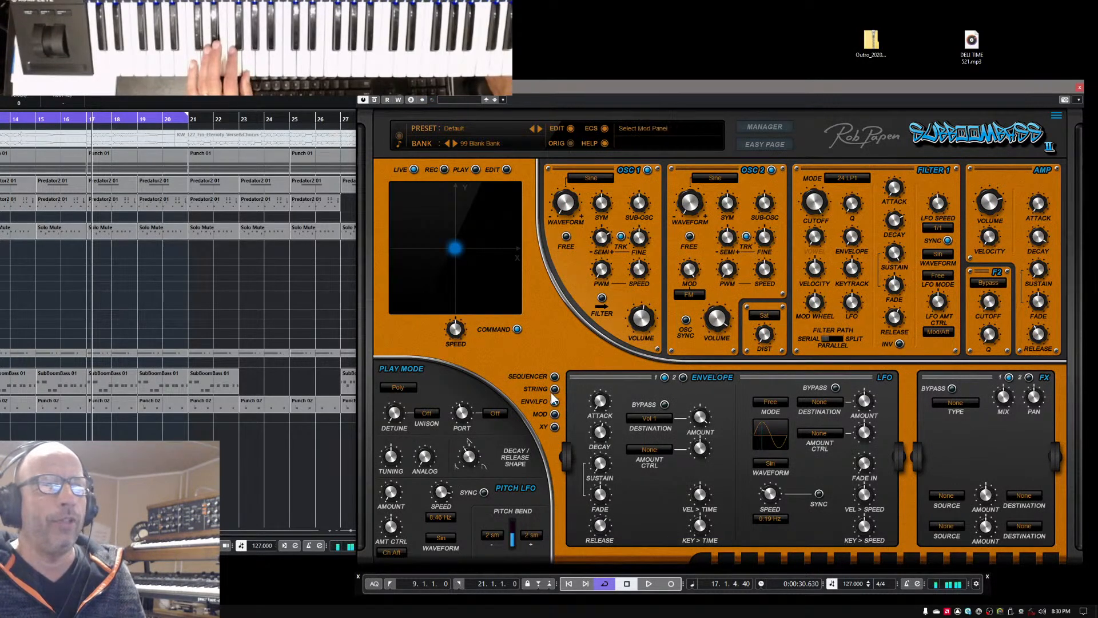
click(555, 414)
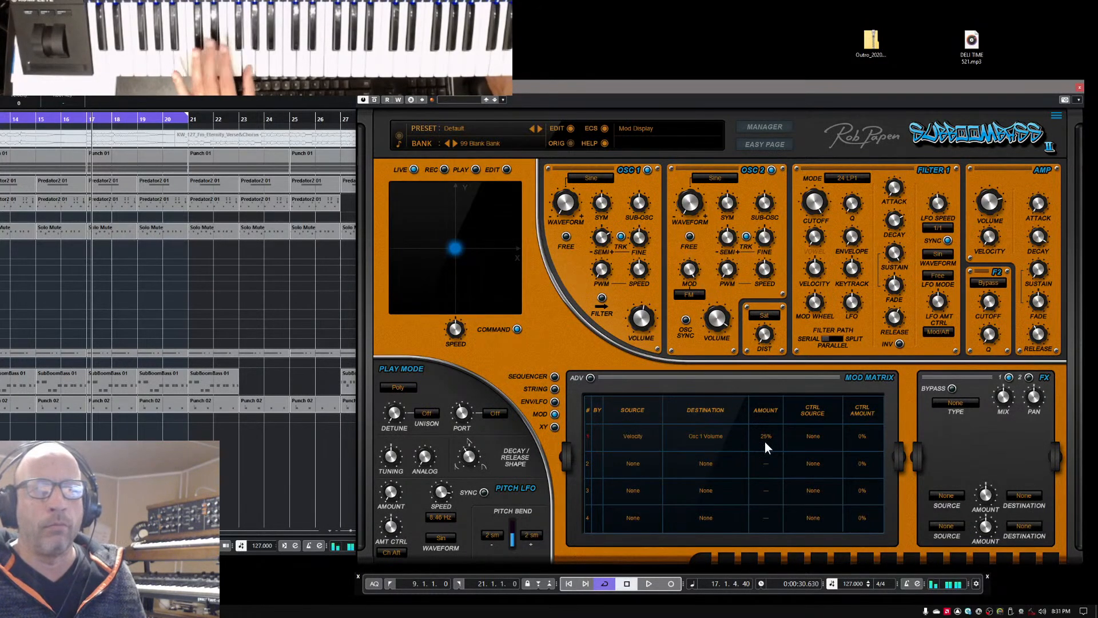
- Start project playback and adjust the amp envelope's sustain and its release, setting the release to about 240 ms
key(space)
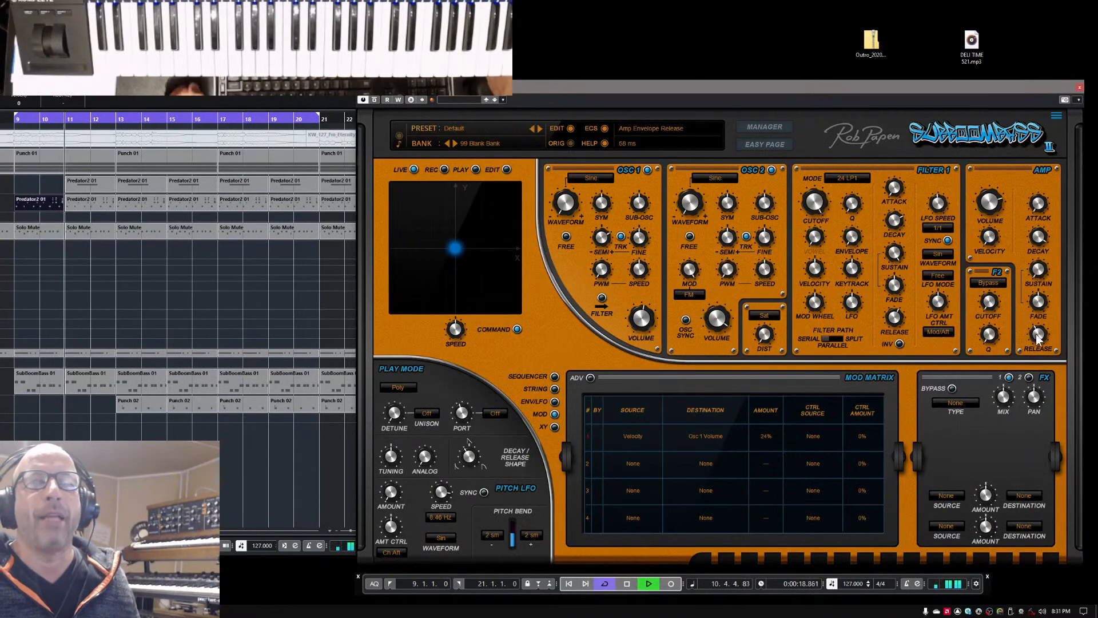
drag(1049, 279, 1045, 262)
drag(1042, 339, 1046, 323)
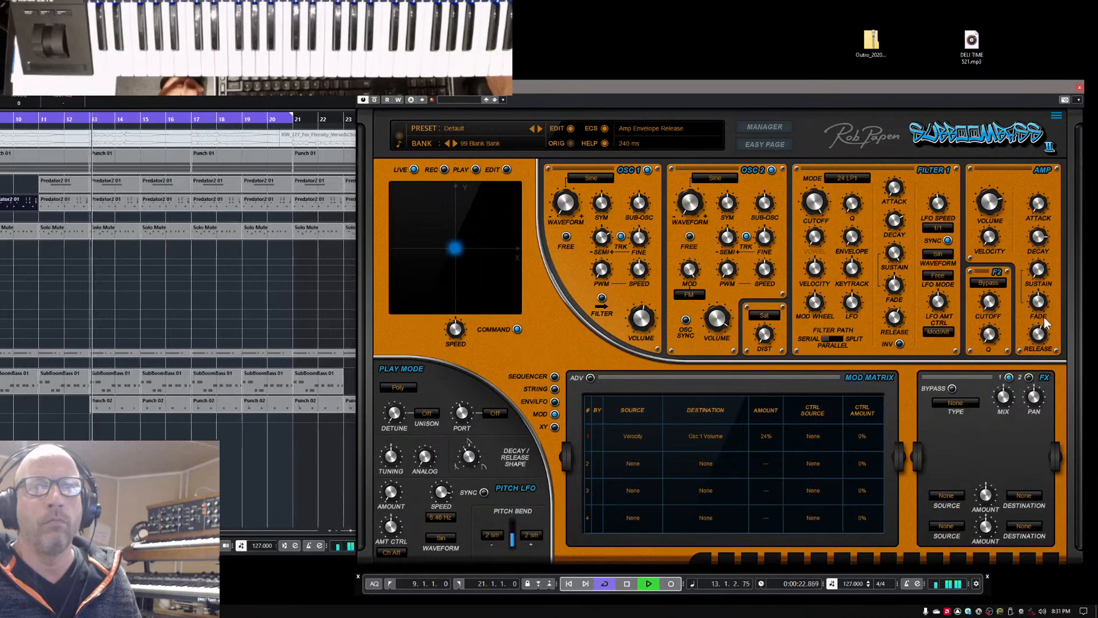
- Set FX 1 to Chorus and FX 2 to Mono Delay while the project plays
click(963, 403)
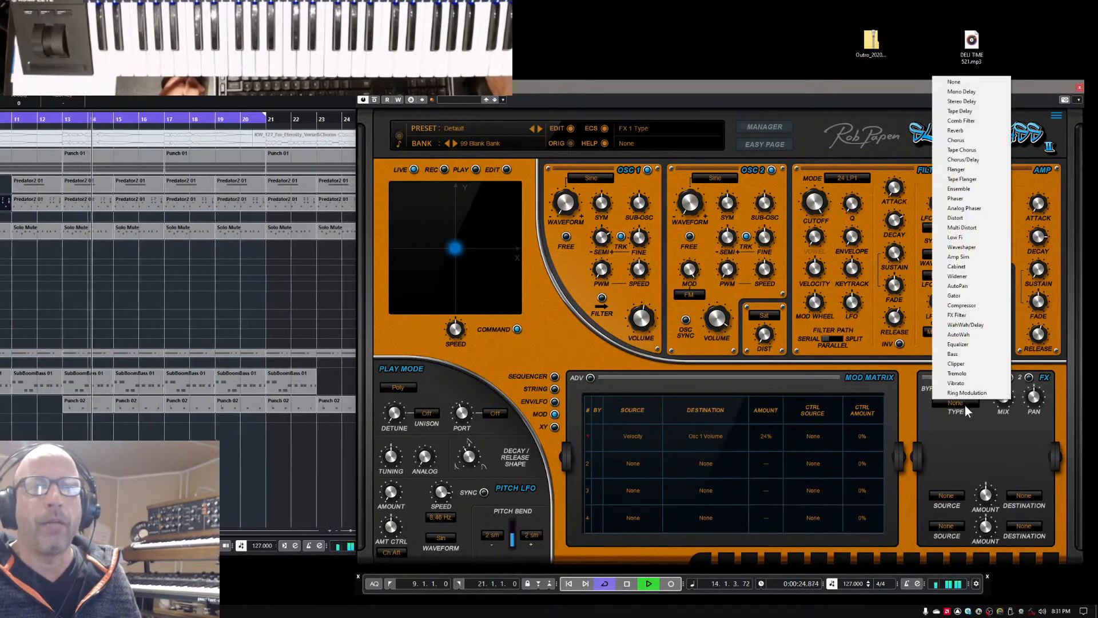
click(973, 141)
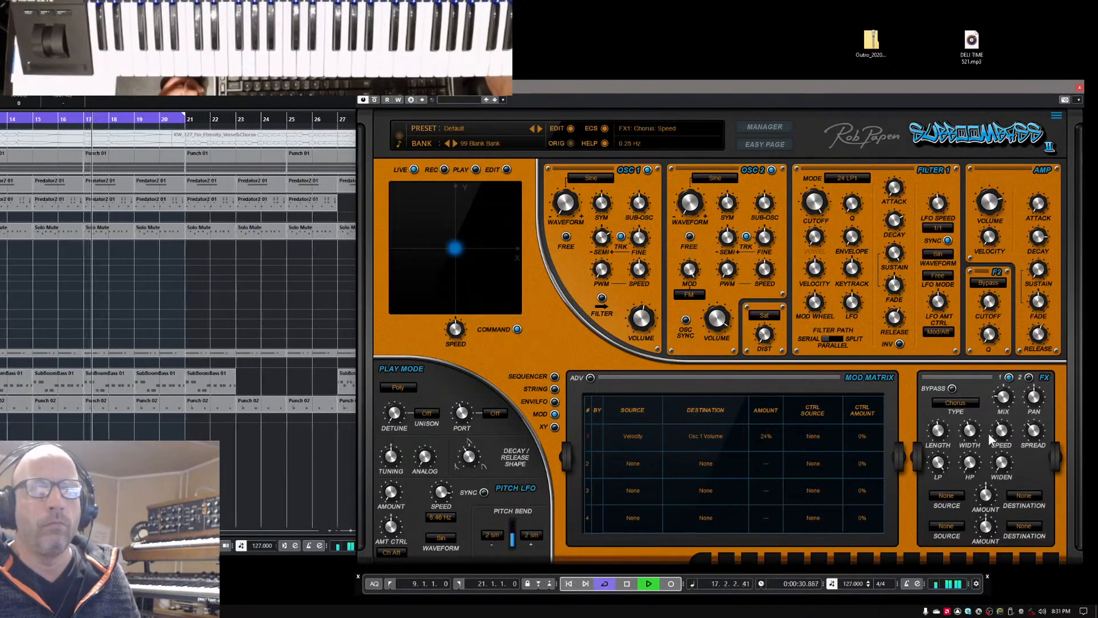
click(1029, 378)
click(978, 404)
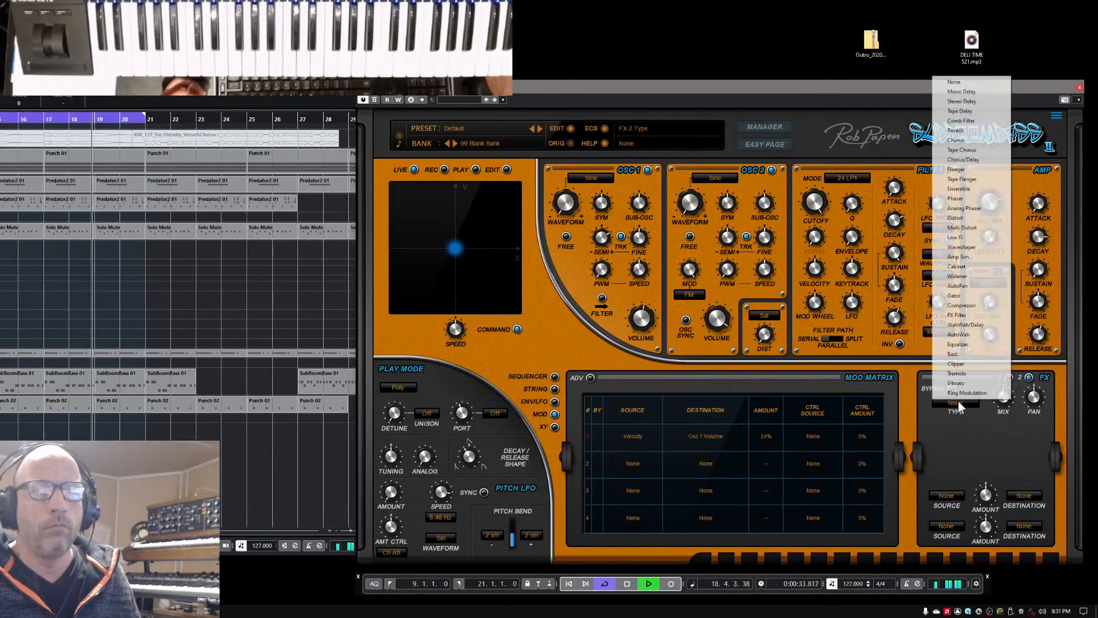
click(967, 91)
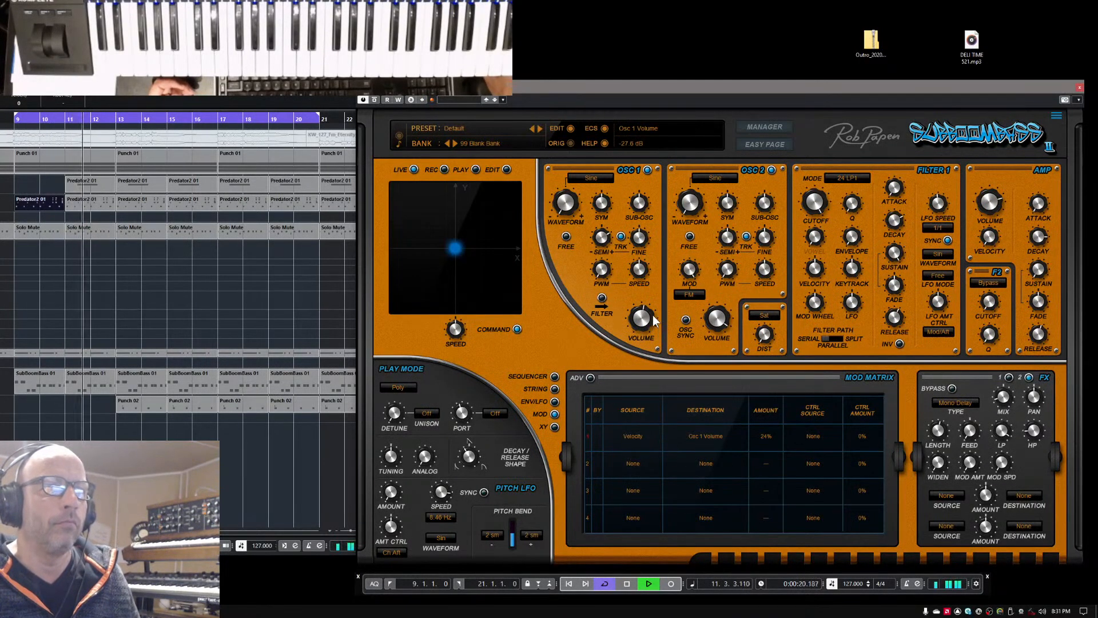
- Adjust oscillator 1's volume and bypass both effects during playback, ending with the project stopped
mouse_move(657, 296)
mouse_down()
mouse_move(658, 287)
mouse_move(660, 315)
mouse_up()
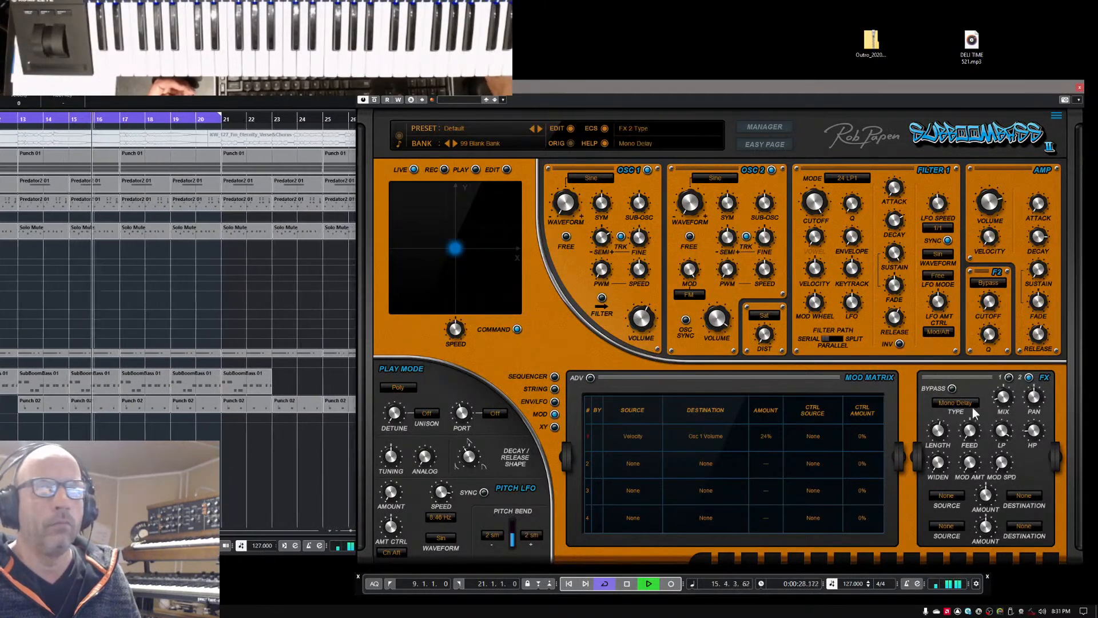
click(952, 388)
click(1009, 378)
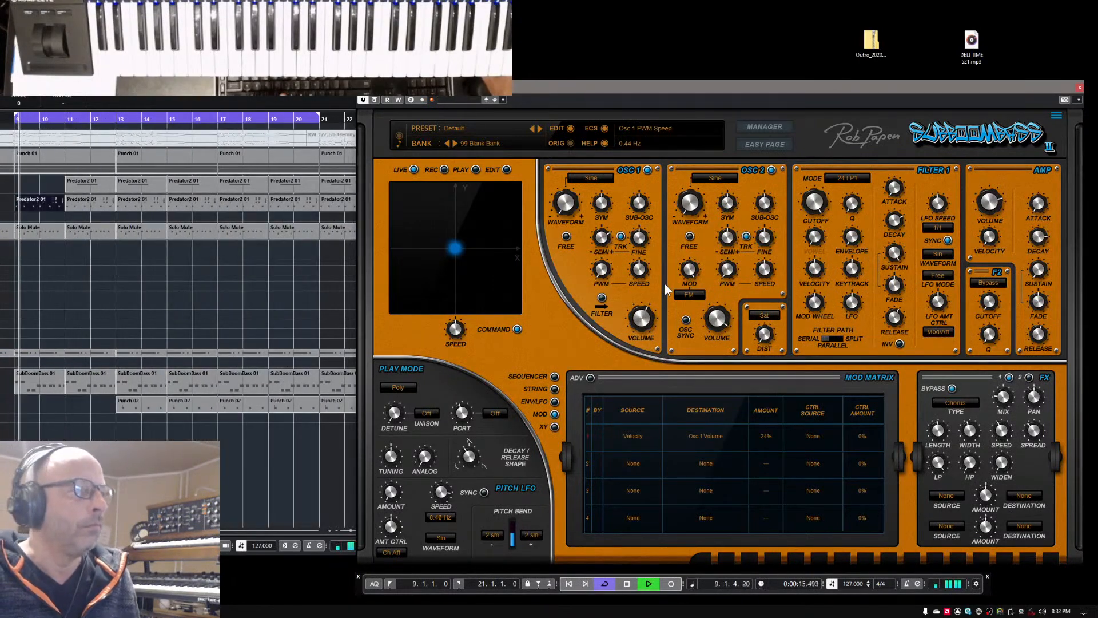
key(space)
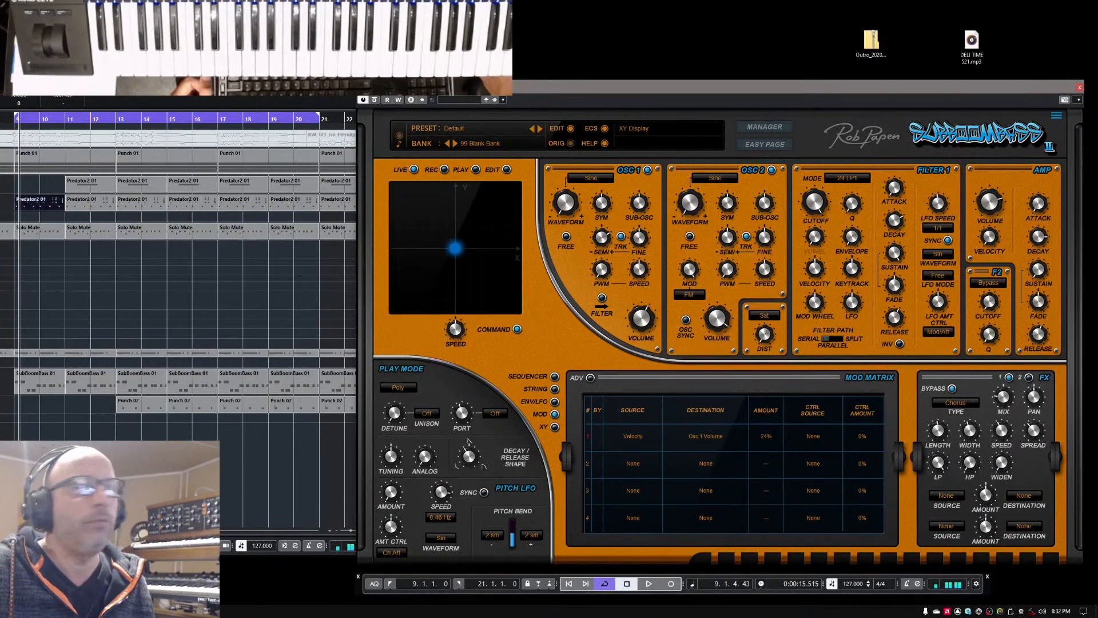
- Clear the arrangement from view, shorten the amp envelope's release to about 105 ms, and return to the free envelope and LFO settings
click(430, 45)
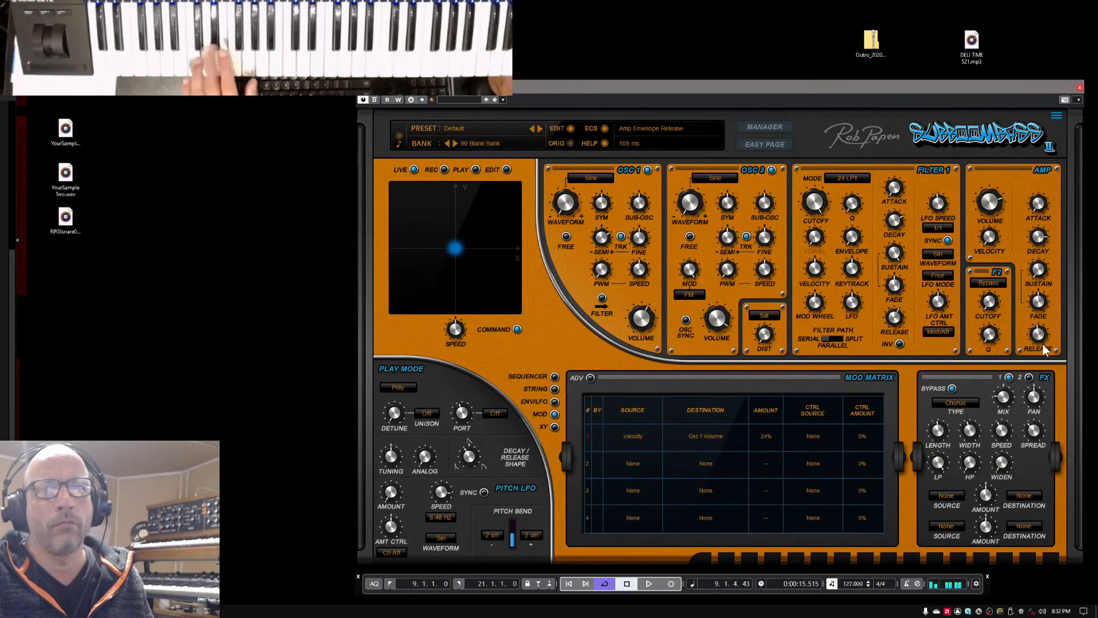
drag(1041, 339, 1043, 344)
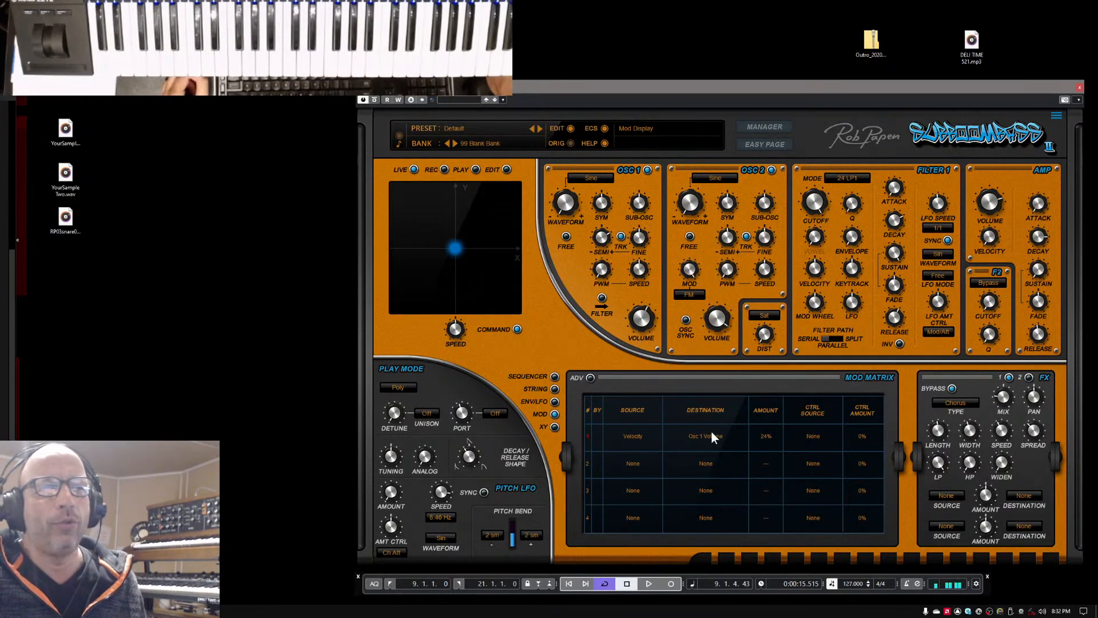
click(554, 401)
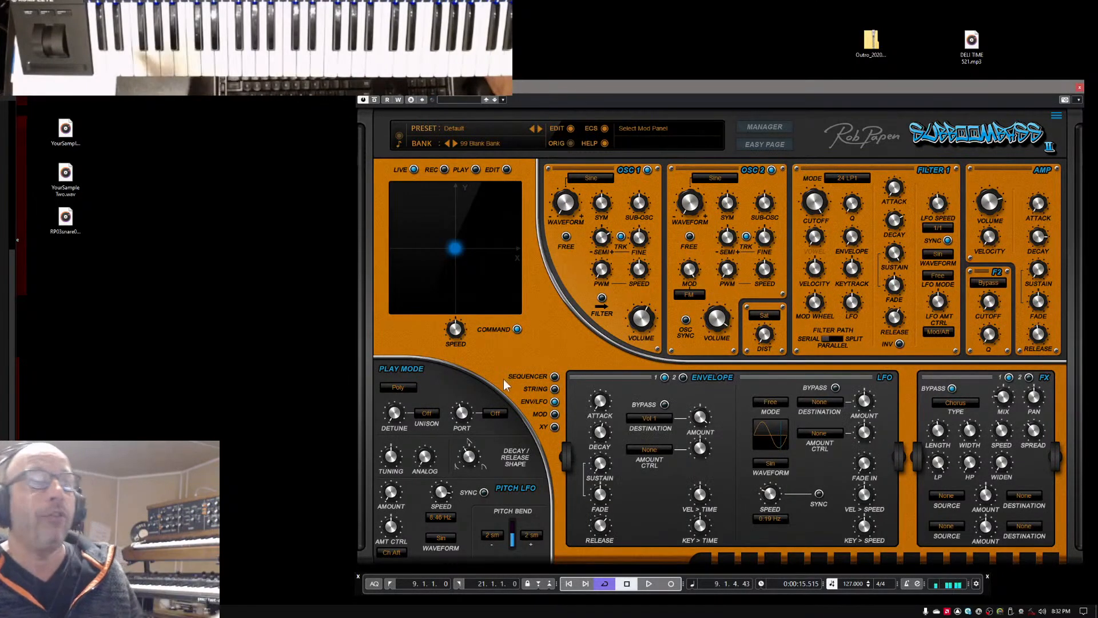
- Save the current sound as a new preset named FM Chicago Bass
click(482, 128)
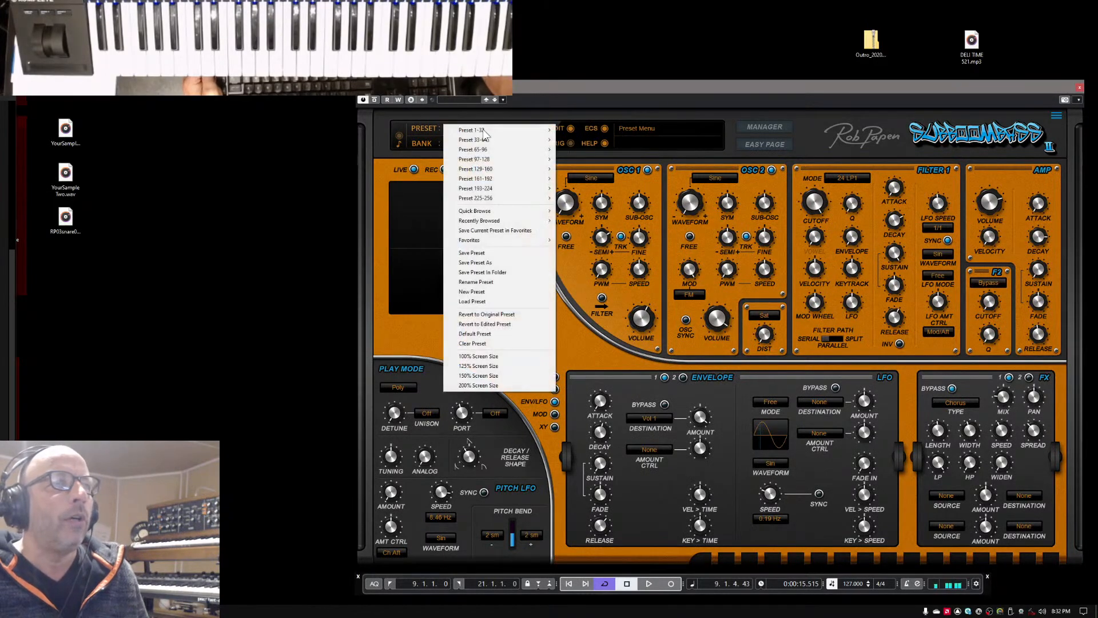
click(508, 267)
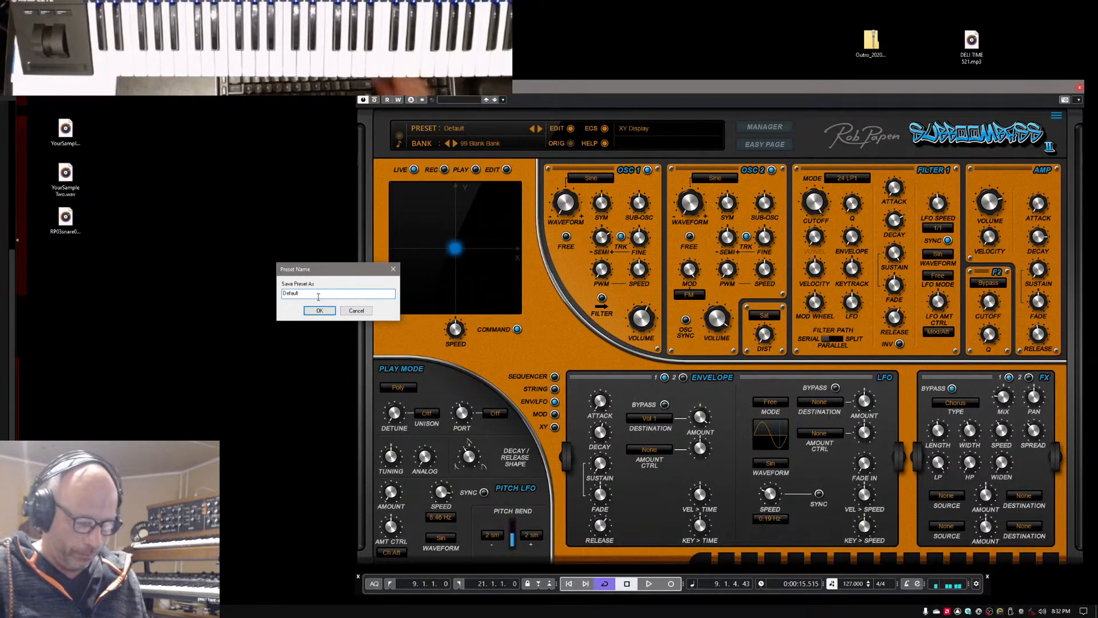
key(BackSpace)
key(BackSpace)
key(BackSpace)
key(BackSpace)
key(BackSpace)
key(BackSpace)
key(BackSpace)
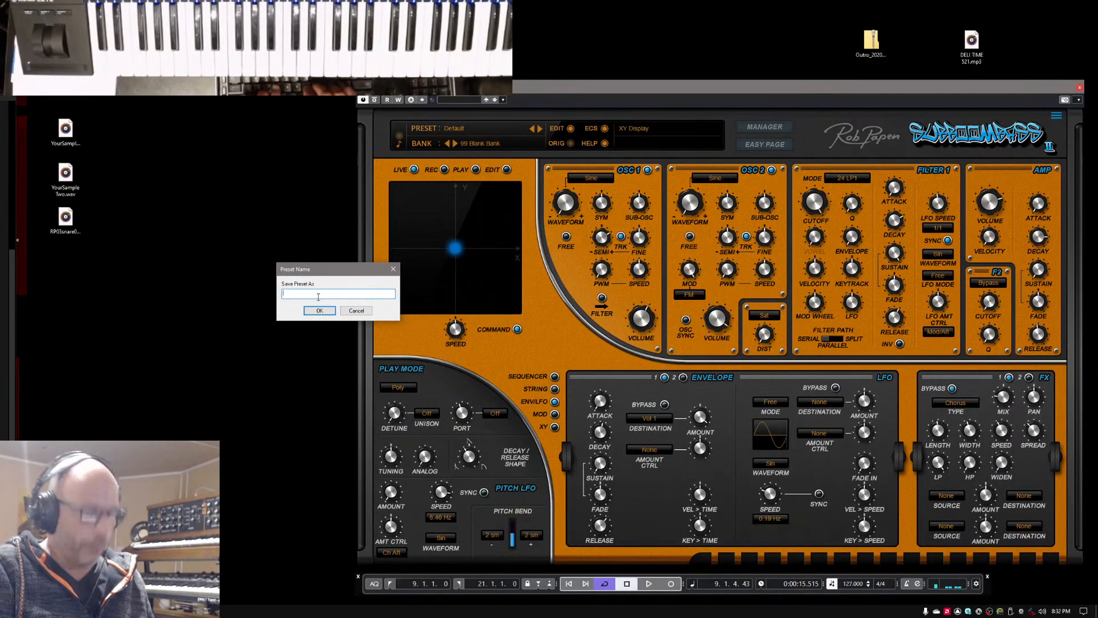
text(FM)
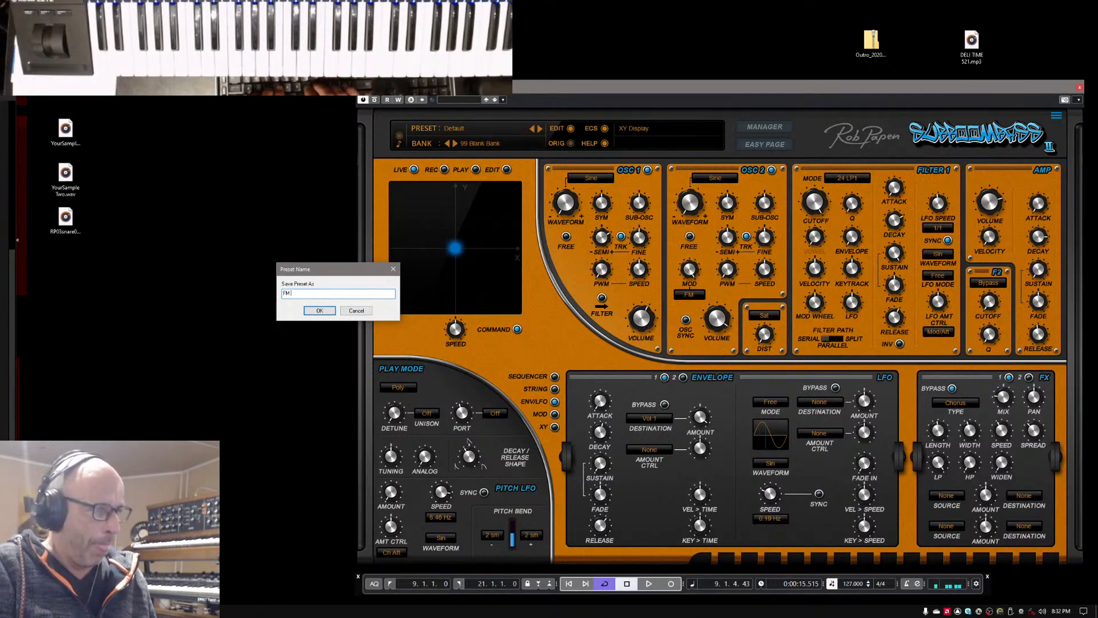
text( Ch)
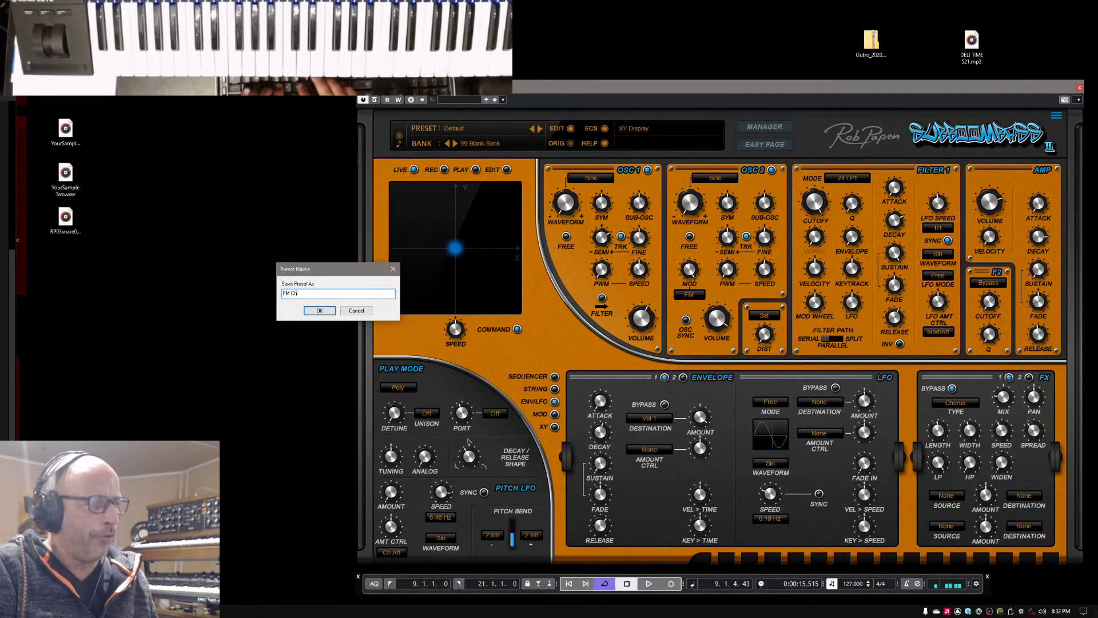
text(icago)
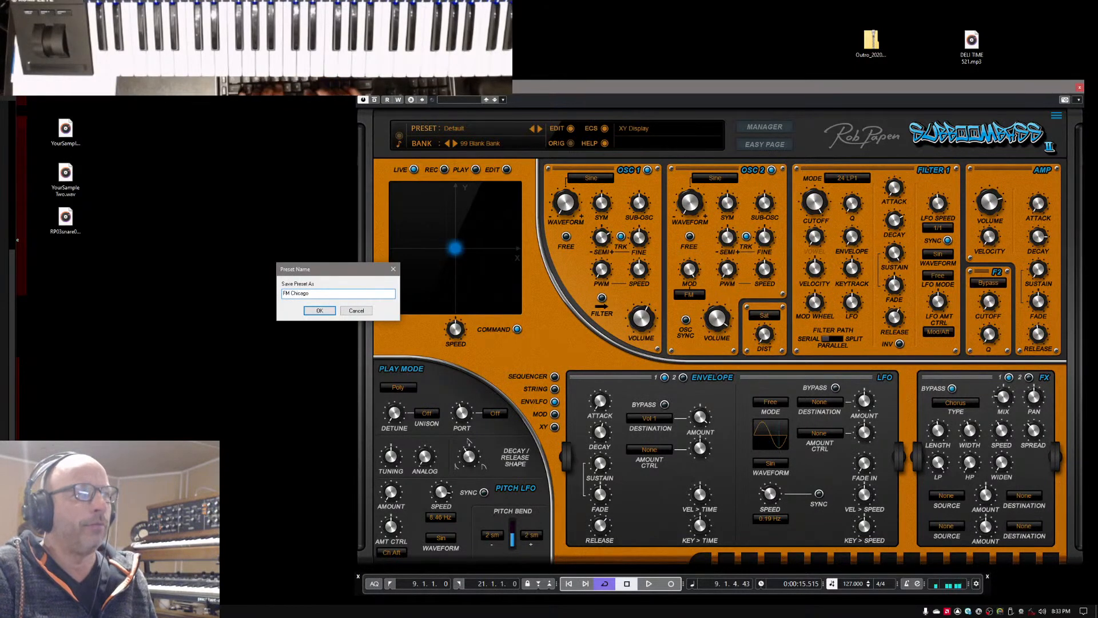
text( Bass)
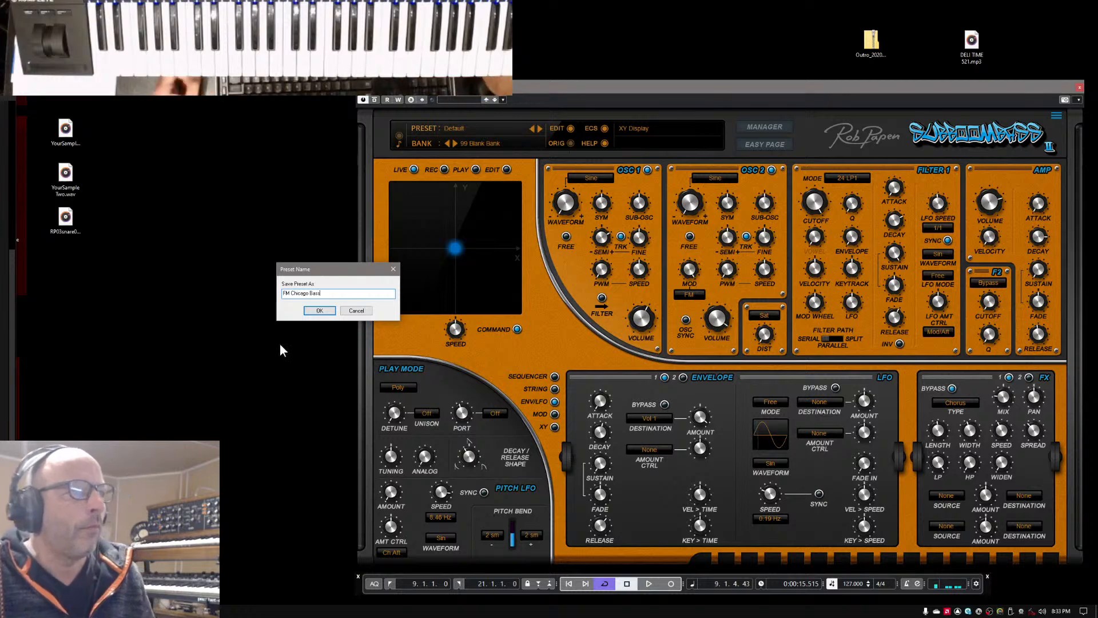
click(313, 314)
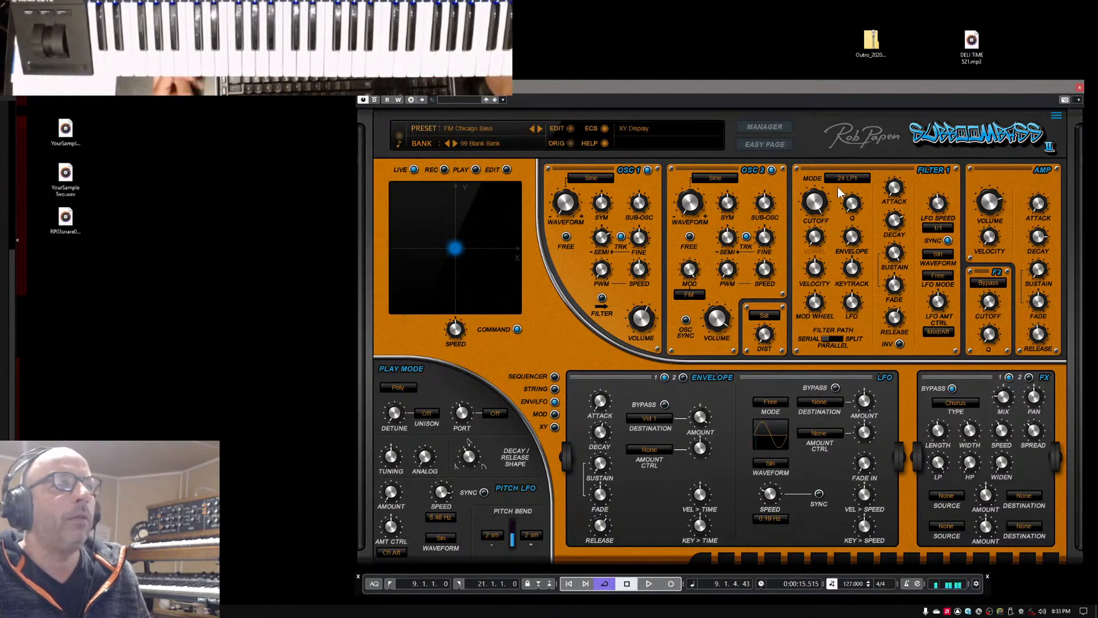
- Tag the FM Chicago Bass preset as FM Bass, Legato Mode, Percussive, Bright, Clean and Mod Wheel Timbre Change, and save the tags
click(762, 130)
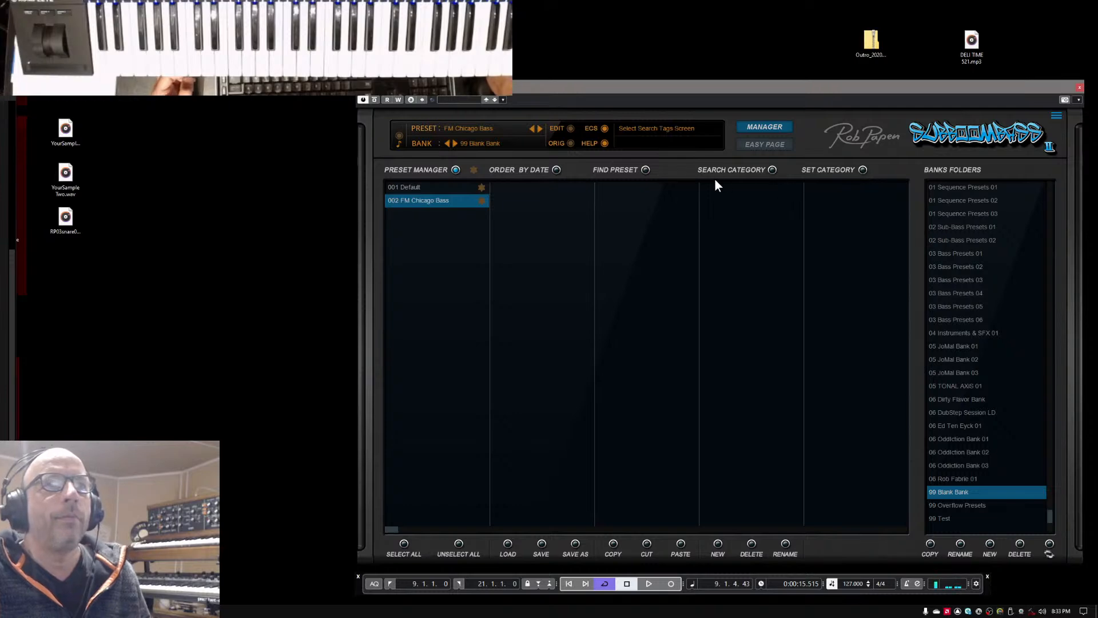
click(863, 169)
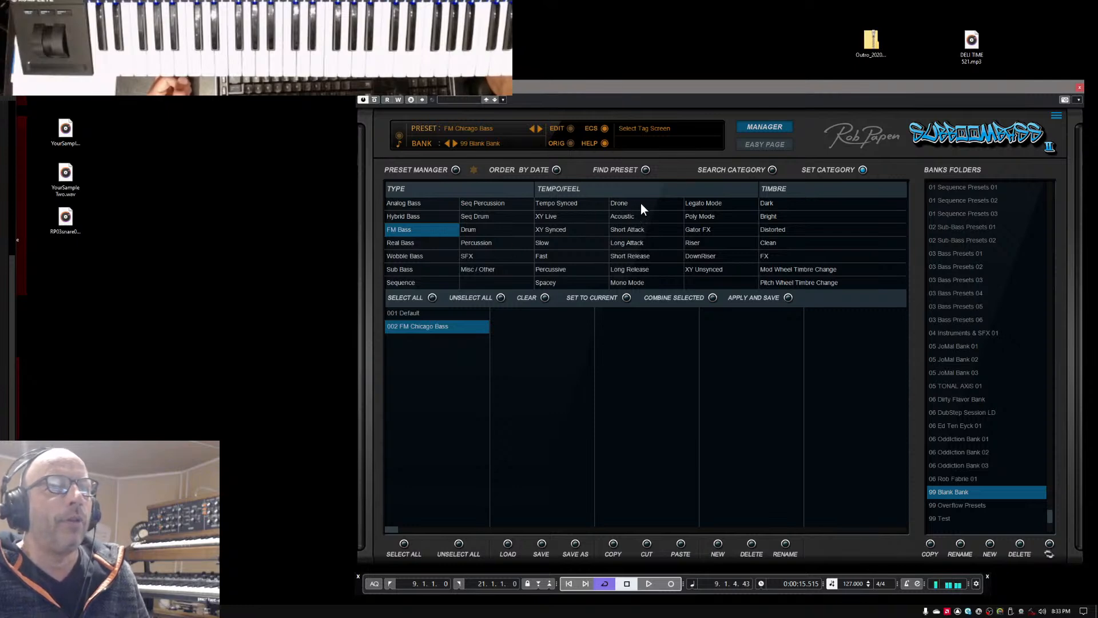
click(723, 204)
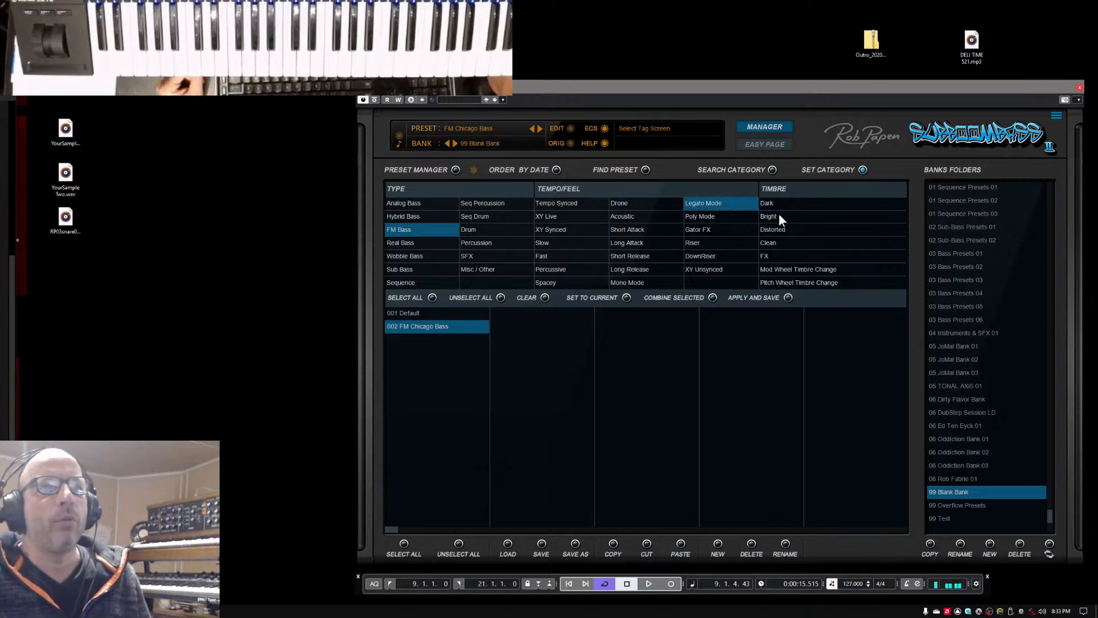
click(793, 218)
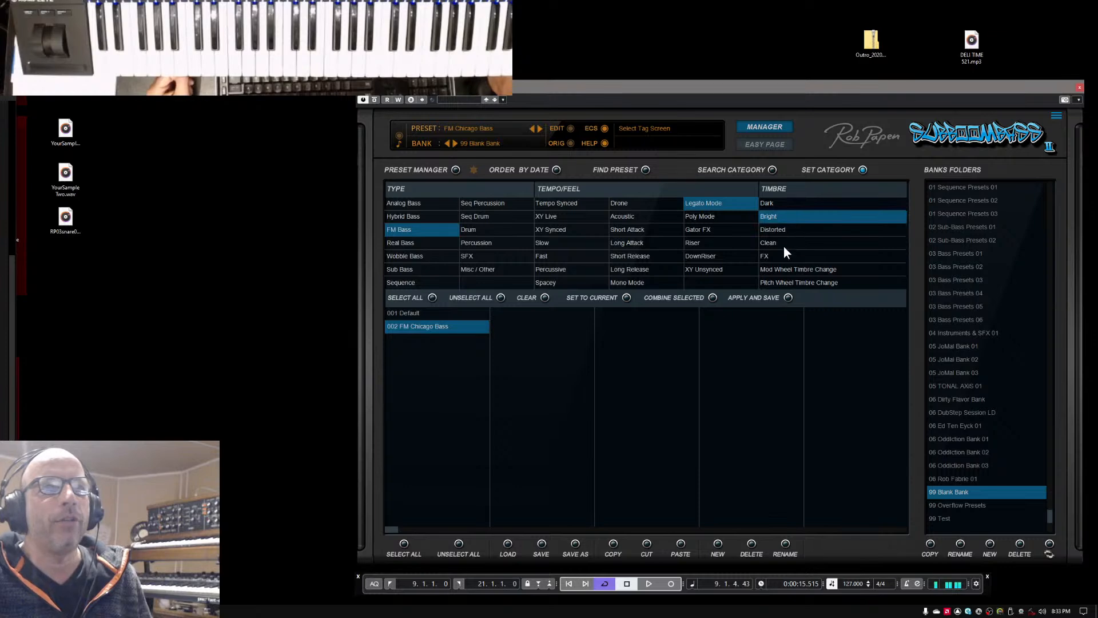
click(782, 244)
click(770, 269)
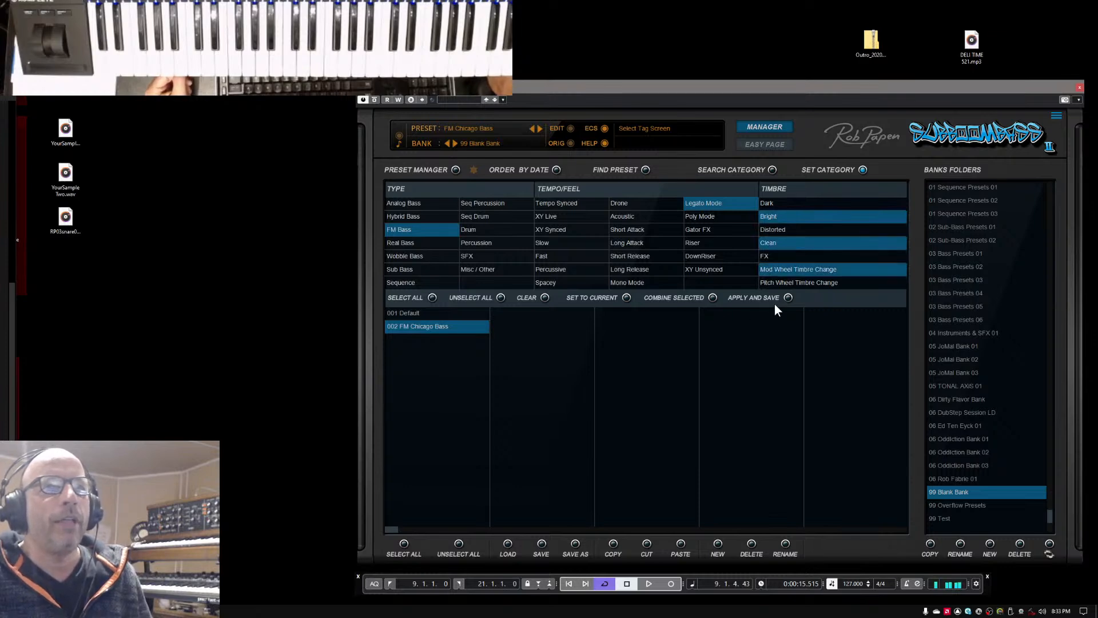
click(558, 269)
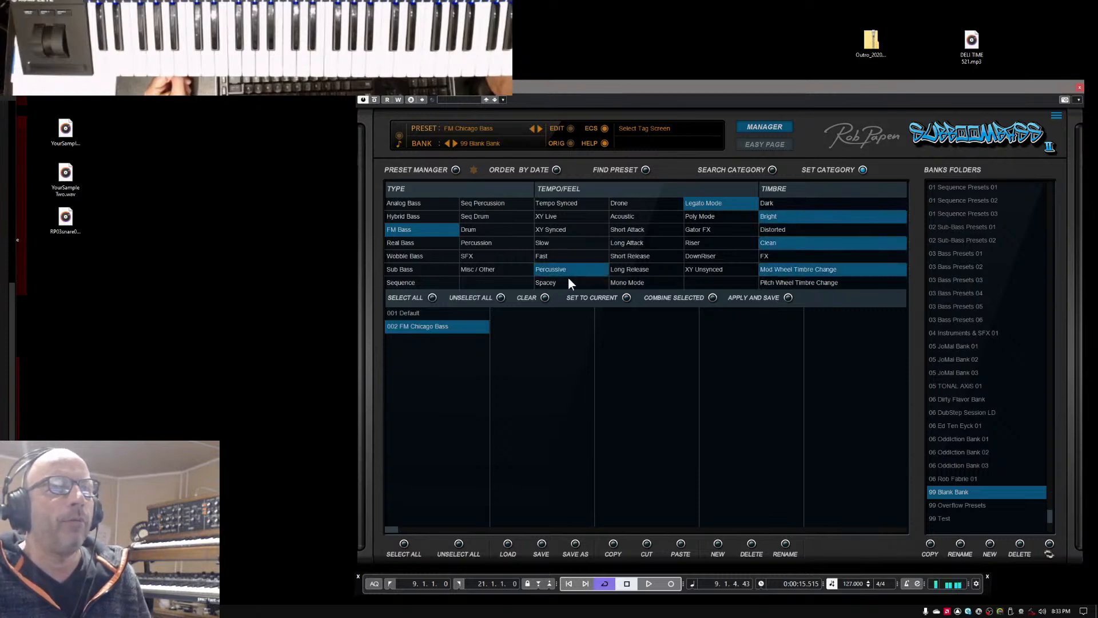
click(788, 297)
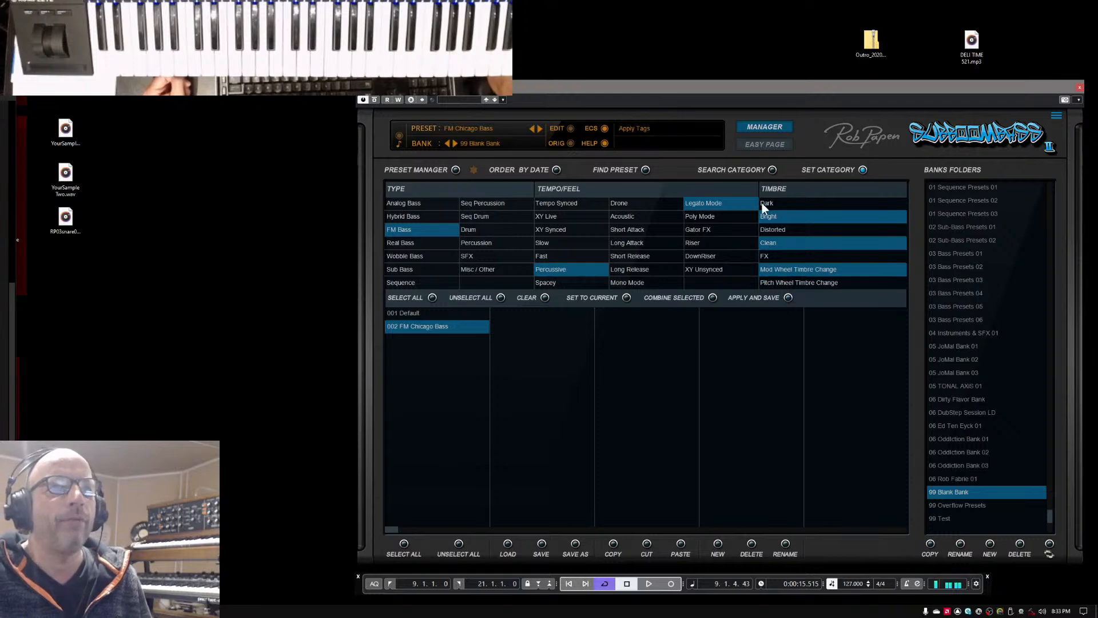
- Leave the preset manager and set the synth's play mode to Legato
click(758, 127)
click(396, 389)
click(407, 399)
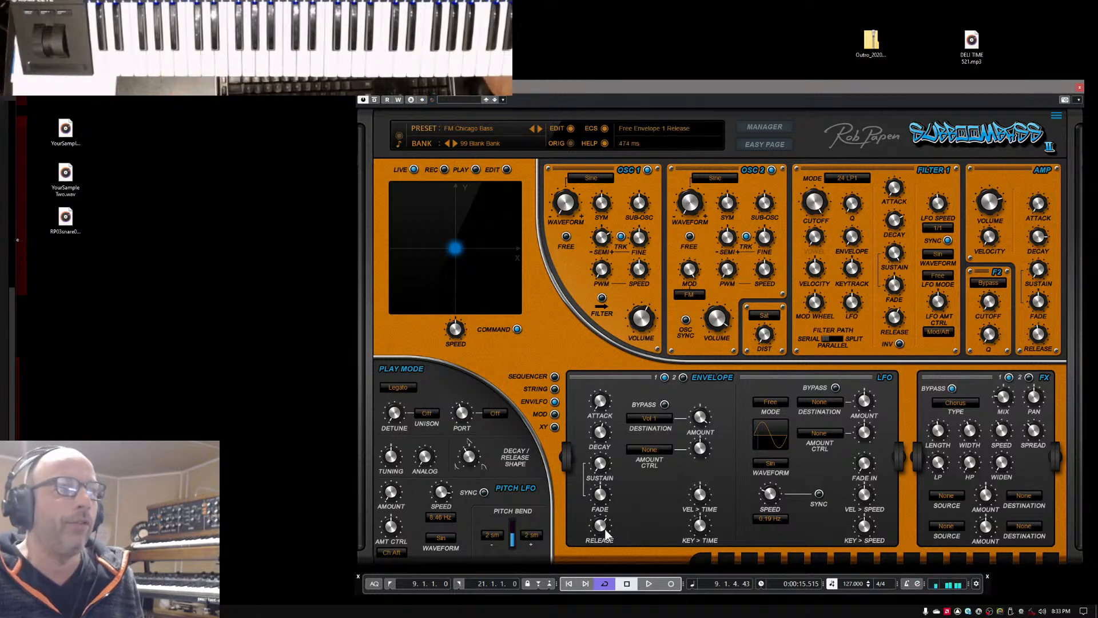
- Save the FM Chicago Bass preset and play the arrangement to audition the bass
click(475, 128)
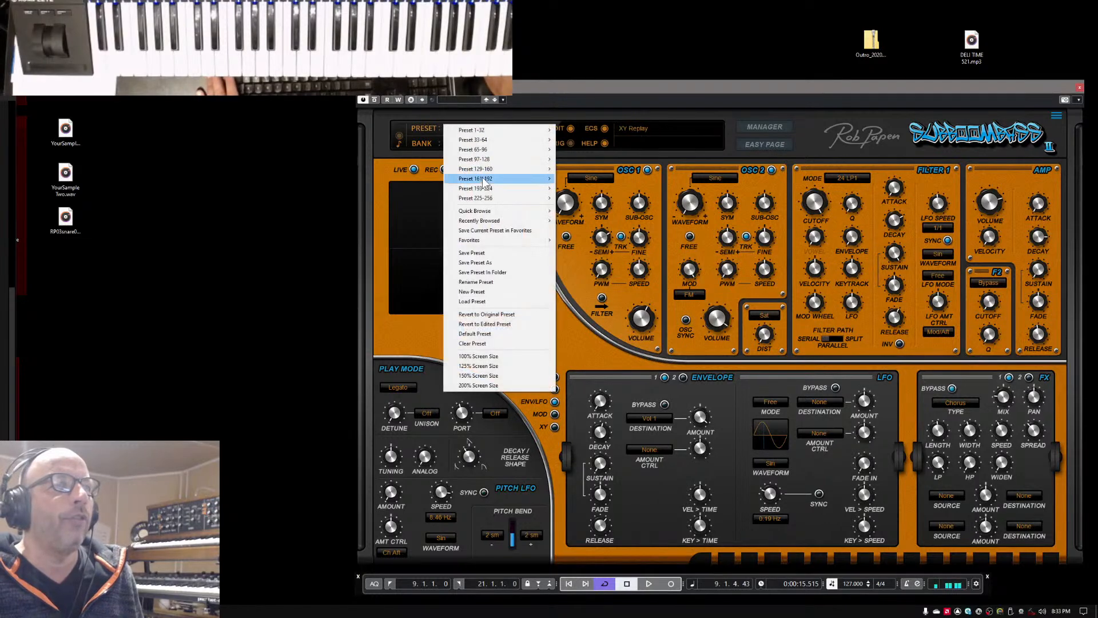
click(480, 256)
key(space)
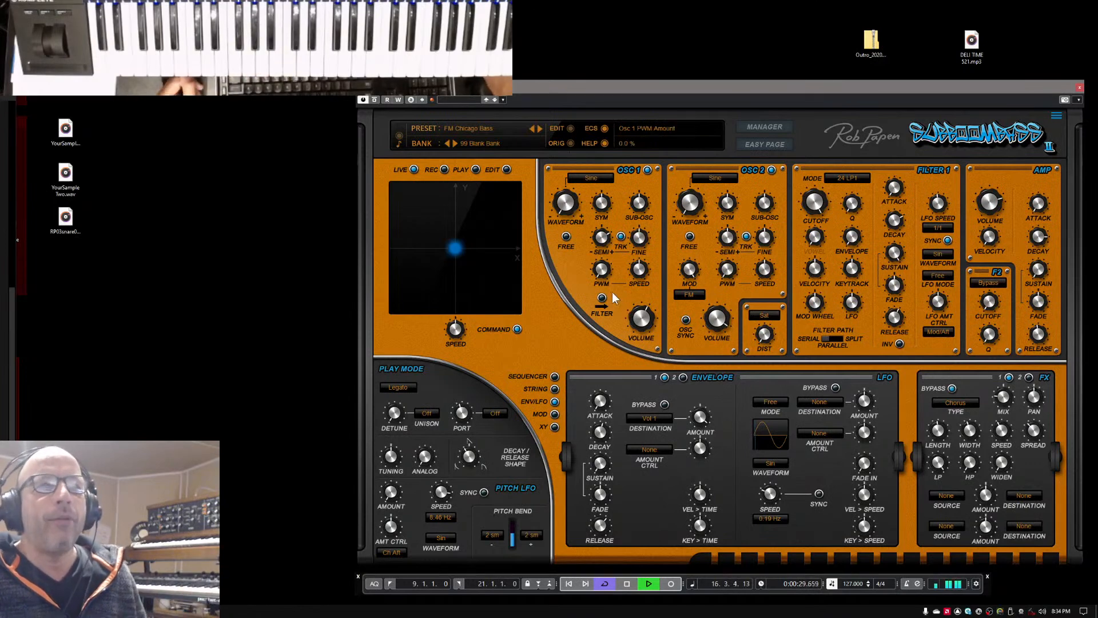
key(space)
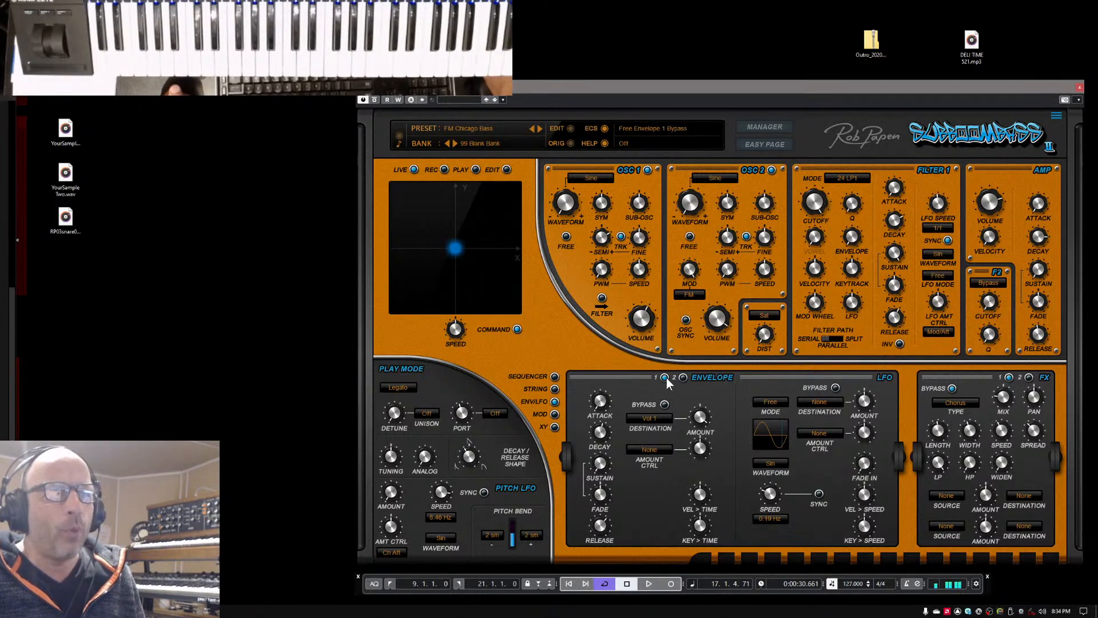
- Show the modulation matrix and, with the arrangement playing, vary oscillator 1's volume and semitone tuning
click(555, 414)
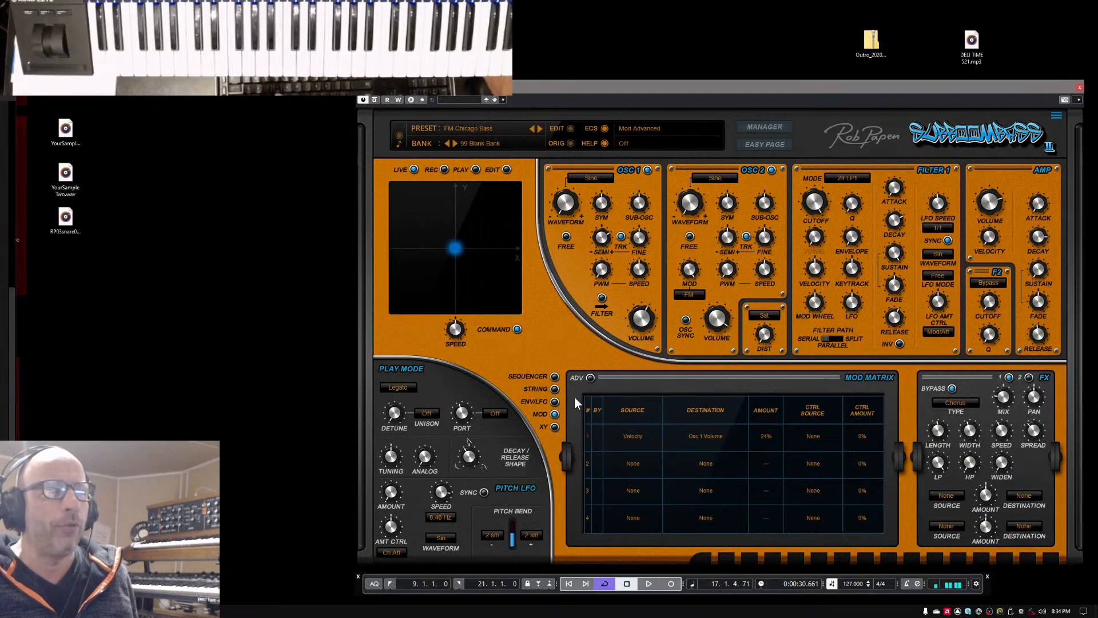
key(space)
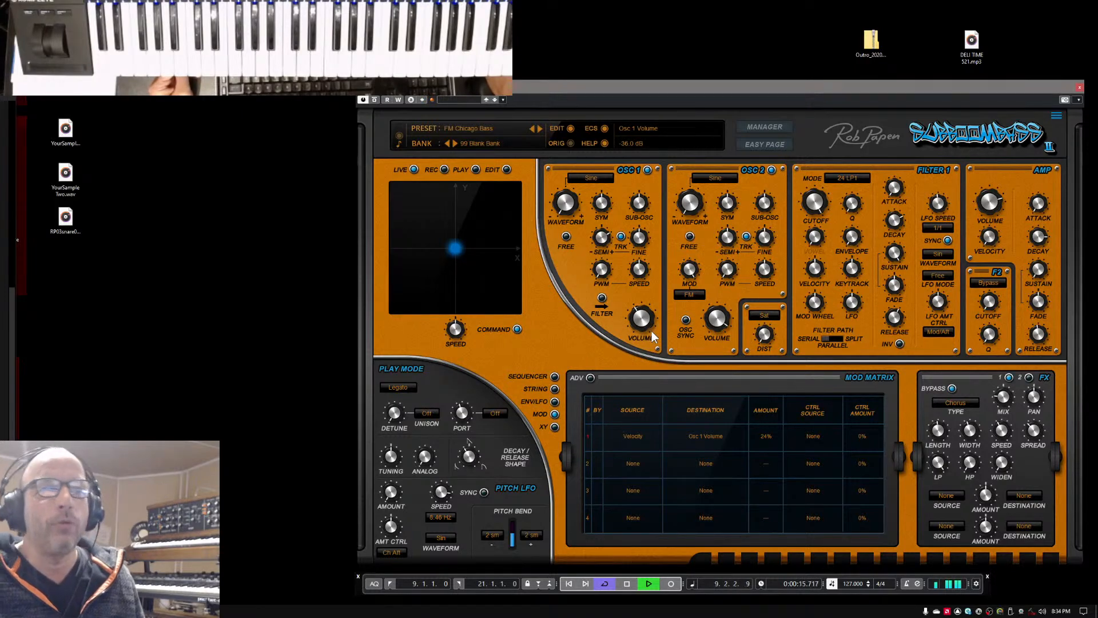
drag(652, 336, 652, 317)
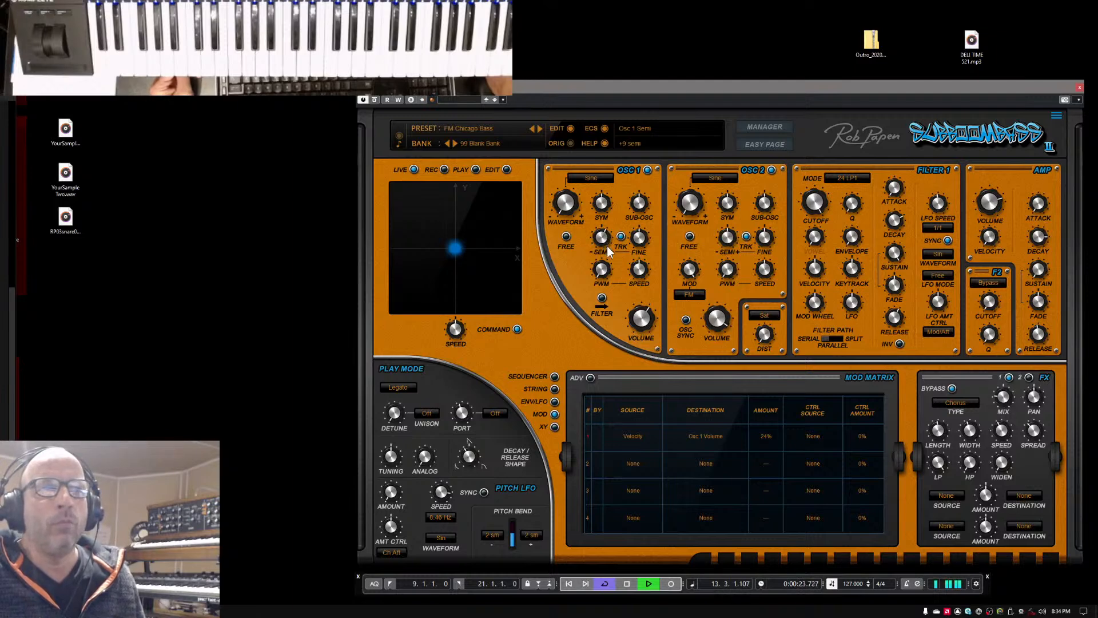
drag(606, 245, 611, 226)
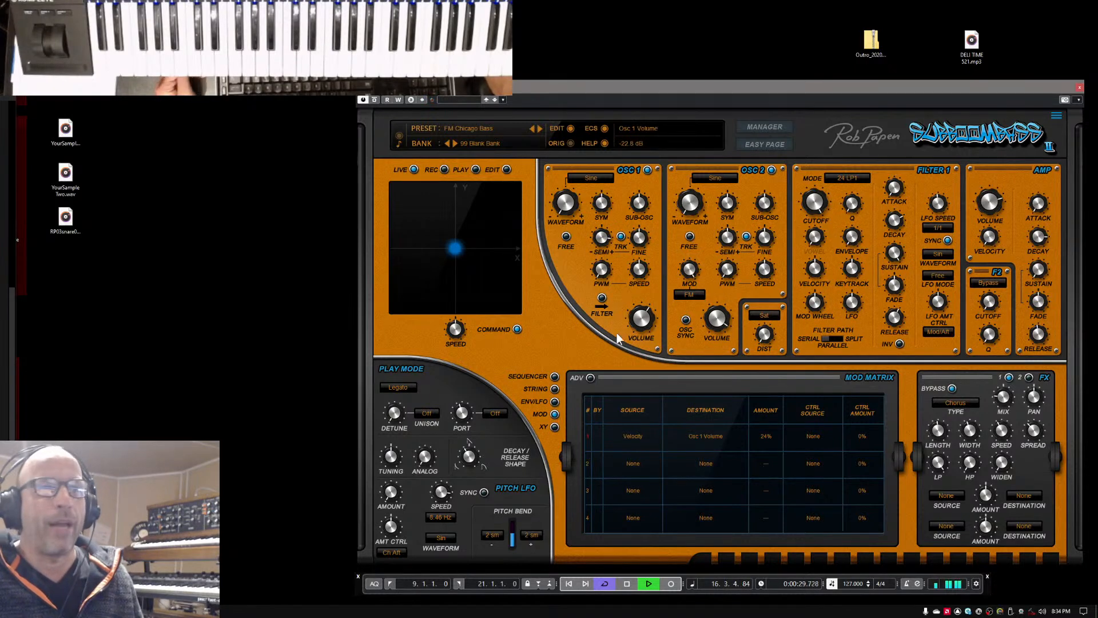
- Adjust free envelope 1's sustain, set its amount on oscillator 1's volume to +100 %, and readjust oscillator 1's volume
click(554, 401)
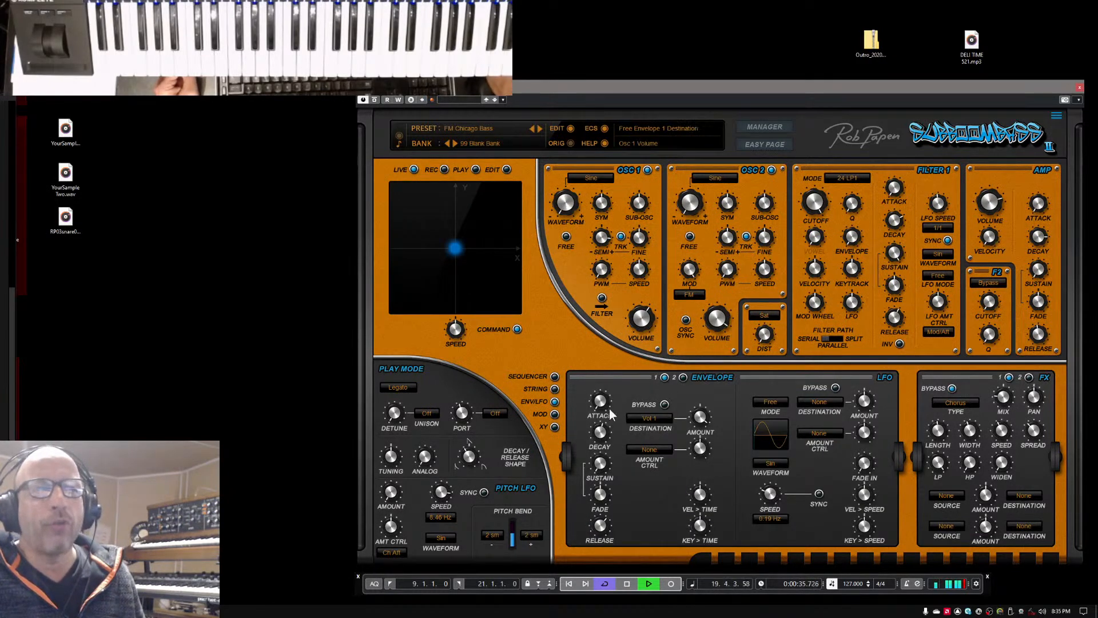
drag(600, 462, 604, 466)
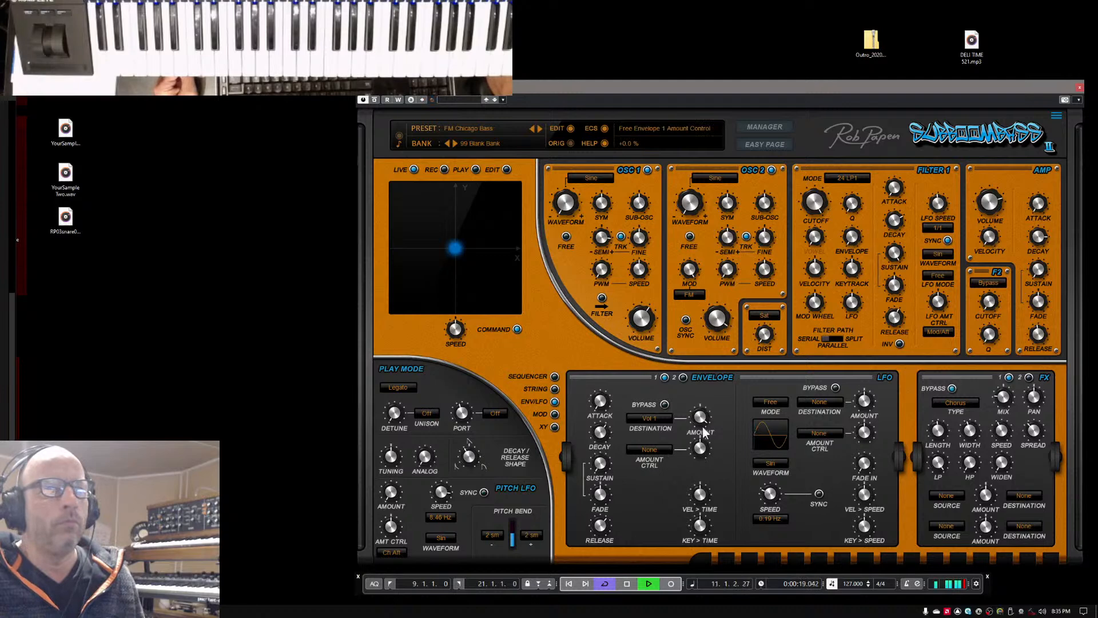
drag(701, 430, 702, 386)
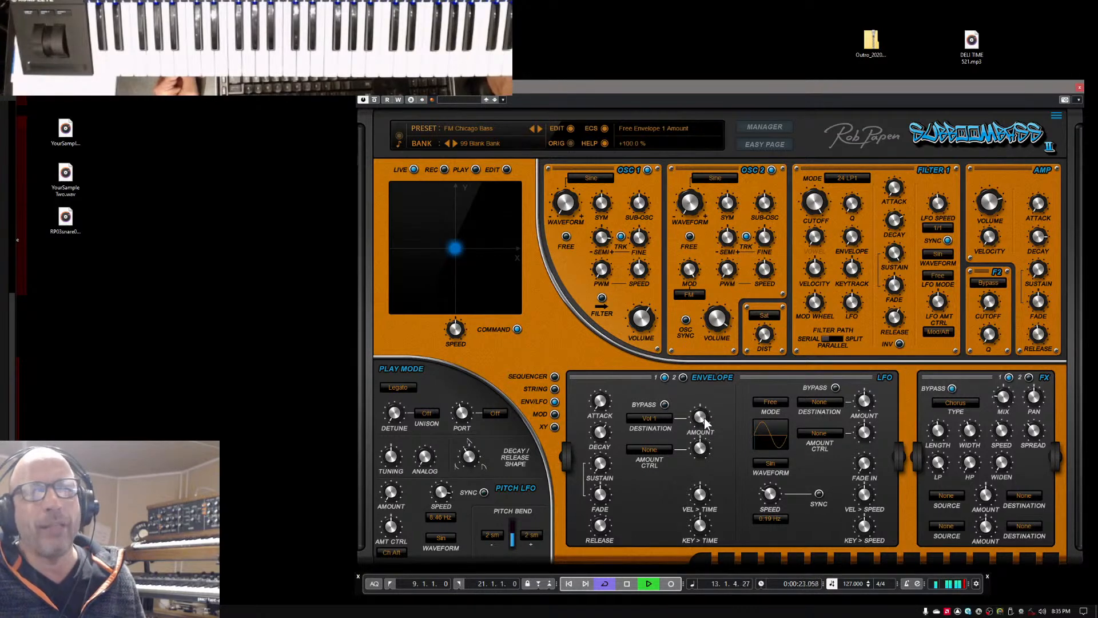
drag(650, 327, 648, 319)
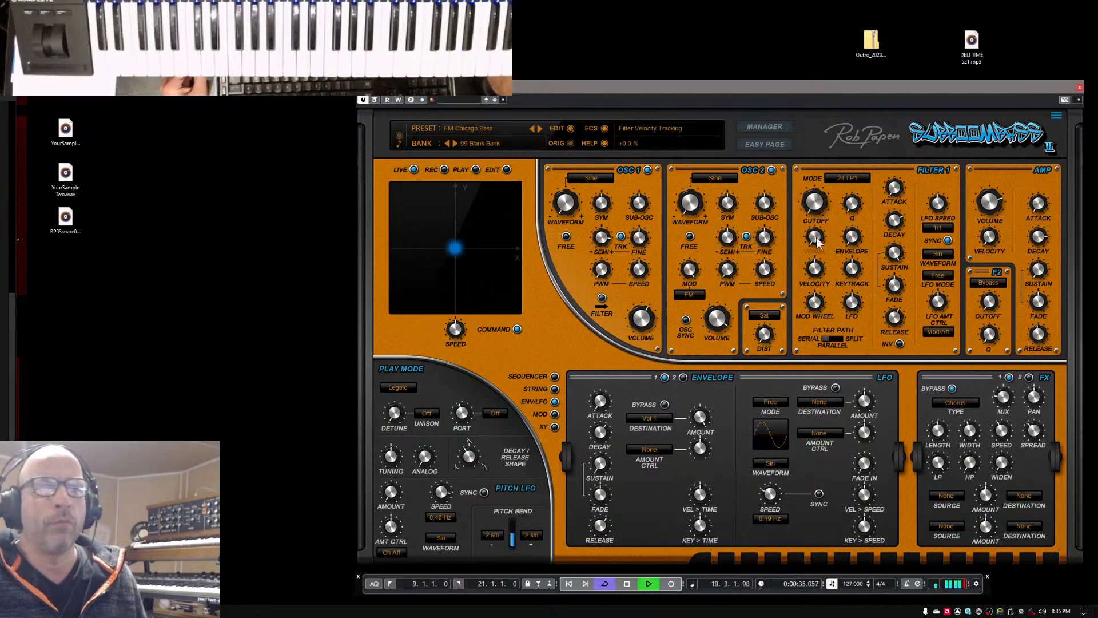
- Set filter 1's resonance to about 74 % and its cutoff to about 80 Hz
drag(856, 231, 861, 205)
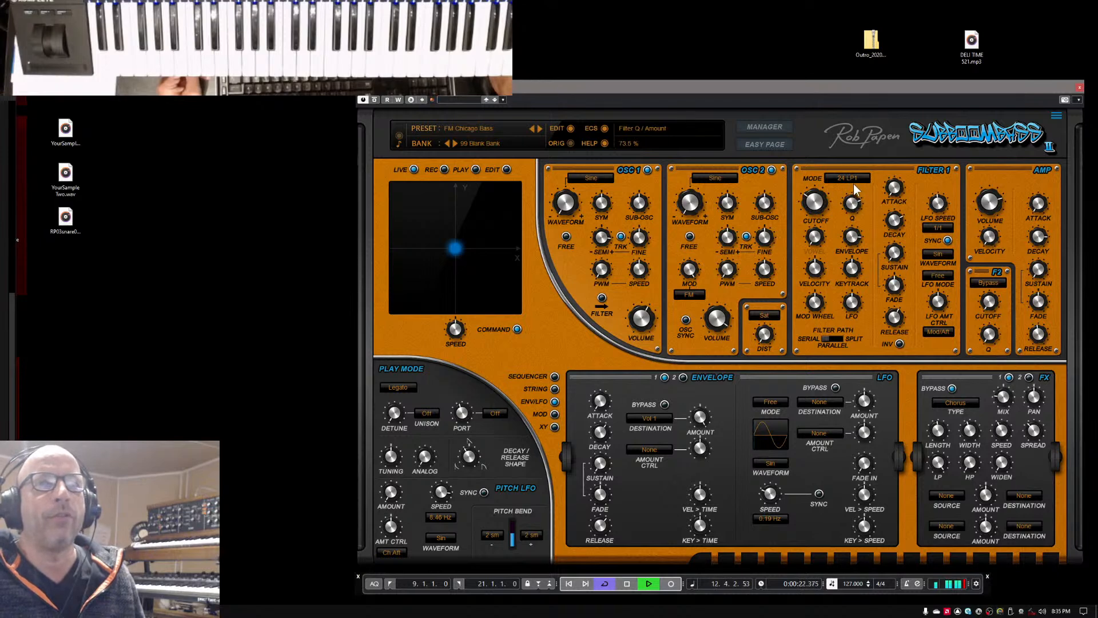
drag(822, 215, 858, 197)
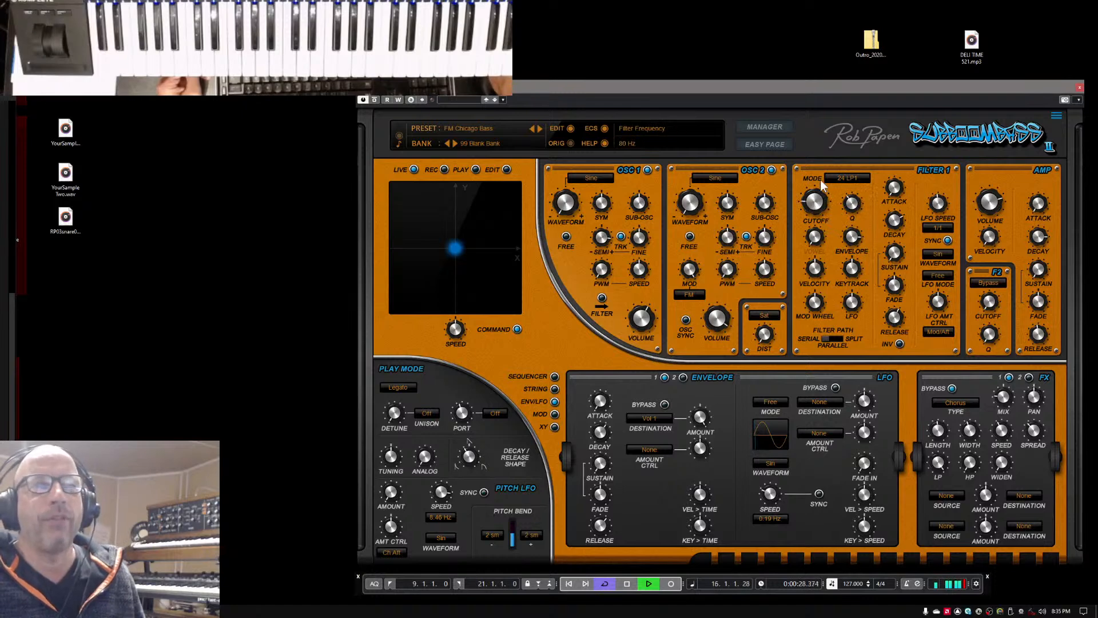
- Switch filter 1 to the Comb type and set its envelope amount to about 67 %
click(850, 179)
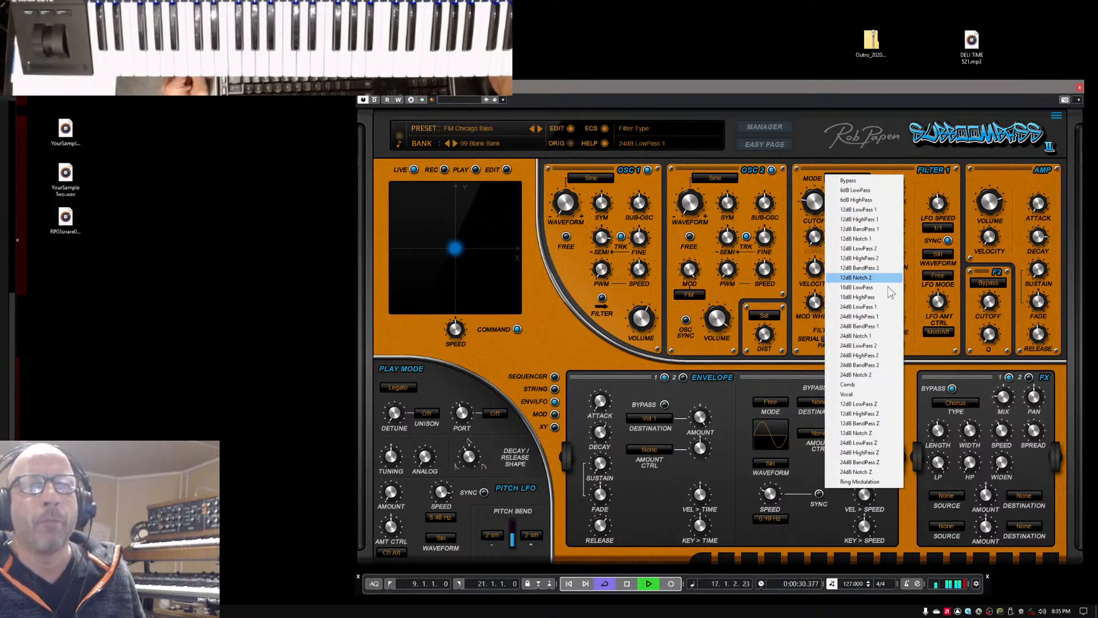
click(860, 384)
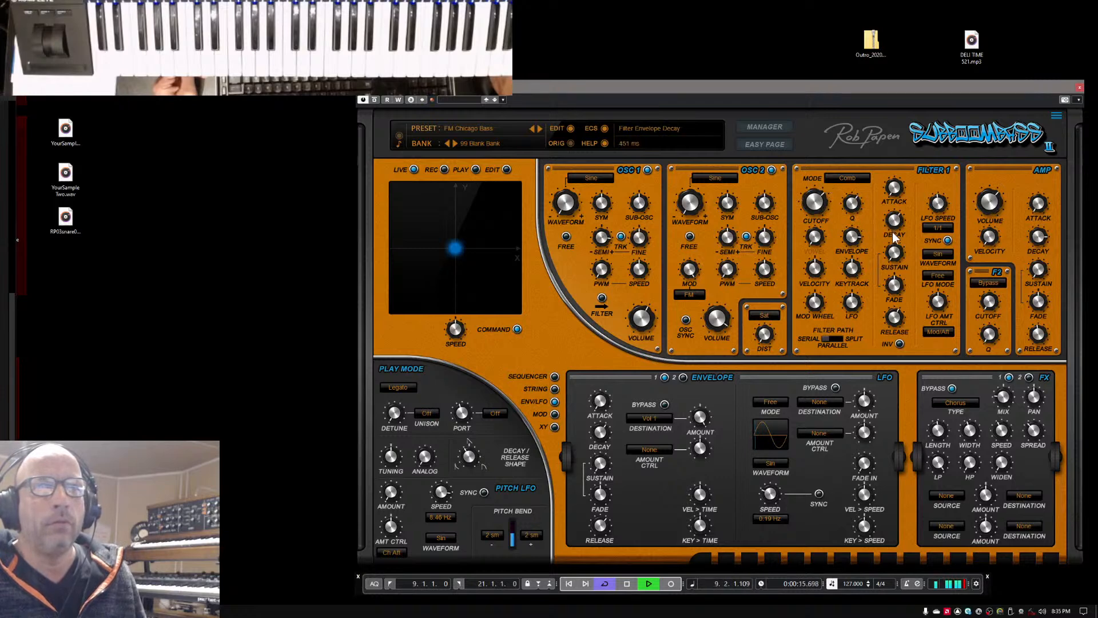
drag(853, 246, 856, 253)
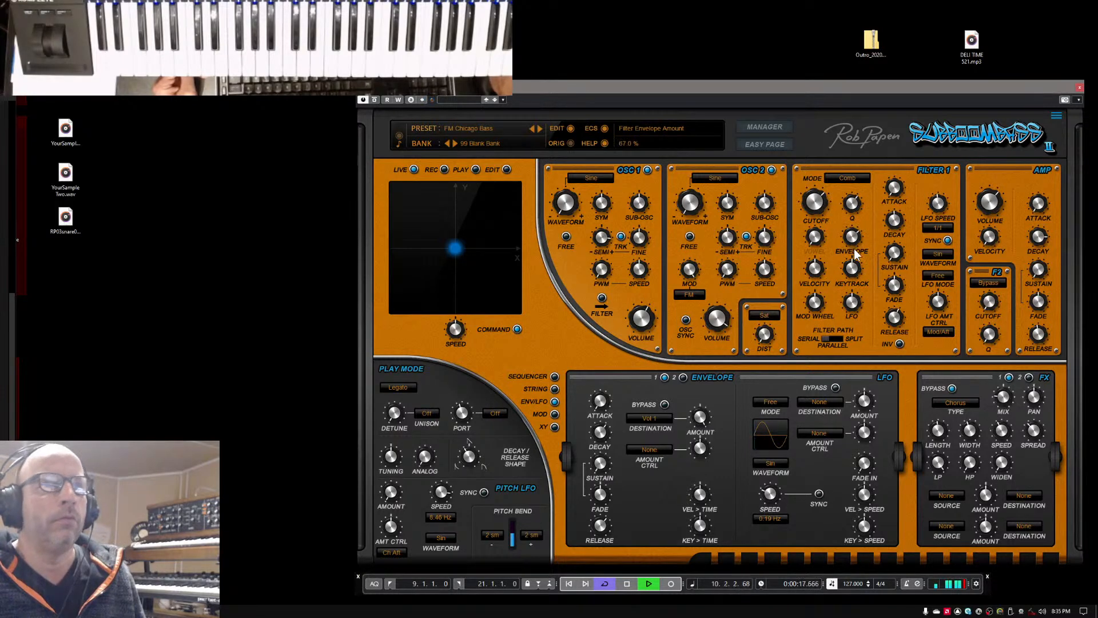
- Try the Vocal type on filter 1, and bypass the filter to compare the sound
click(848, 178)
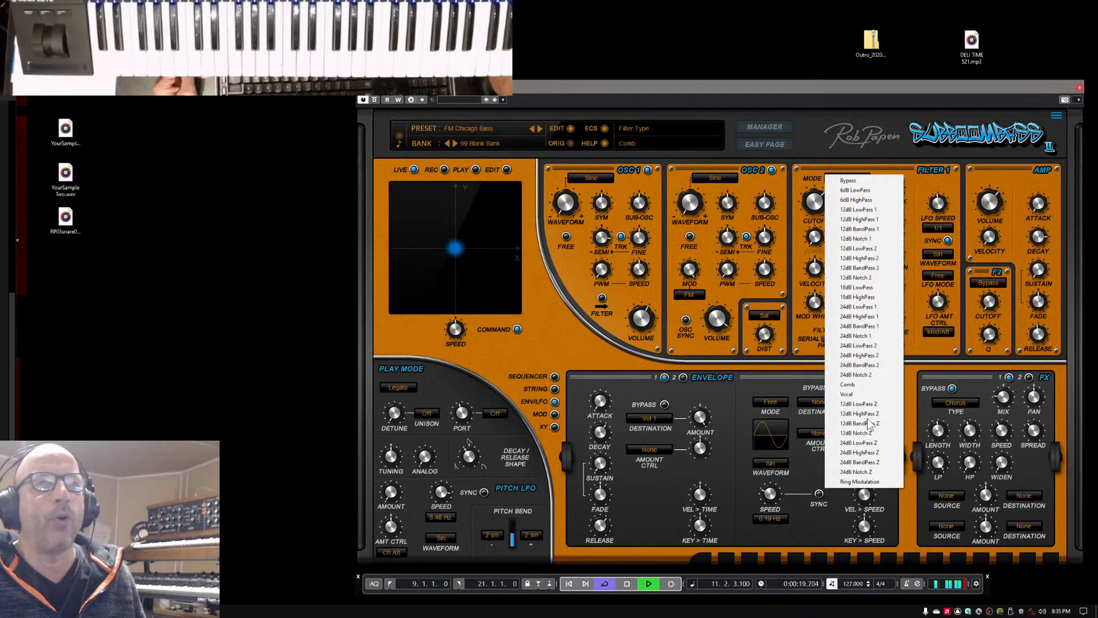
click(862, 394)
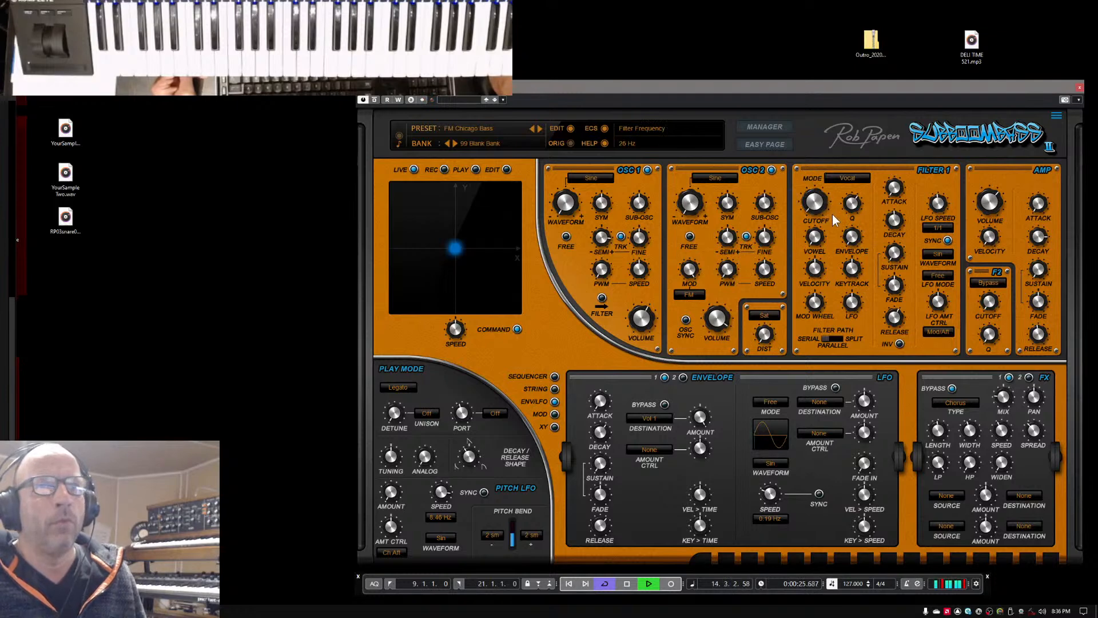
click(846, 178)
click(856, 182)
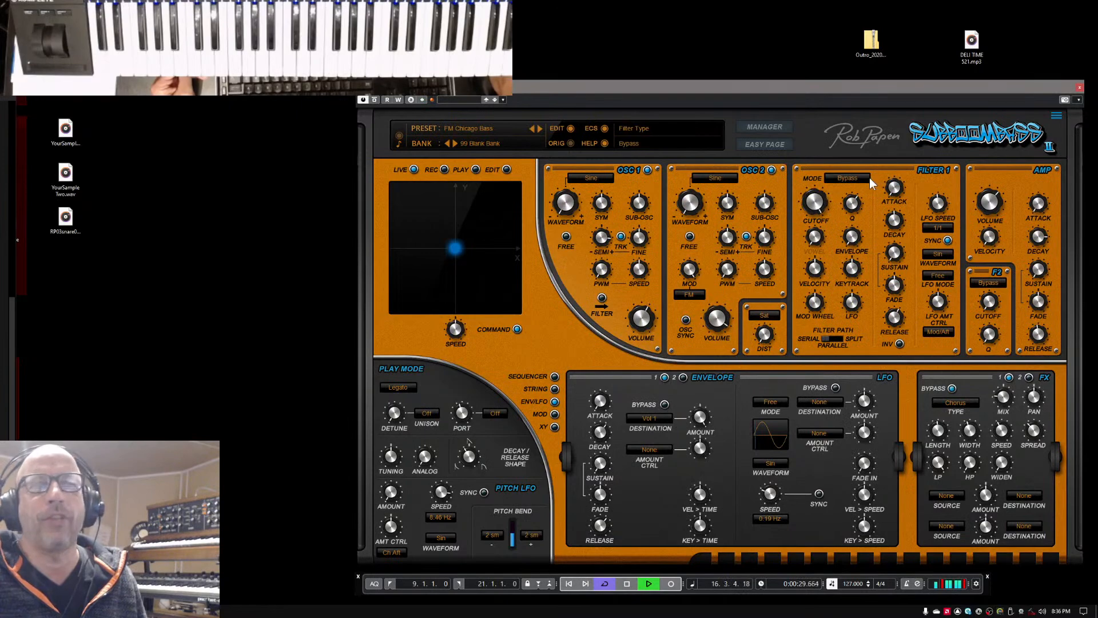
- Compare the 24dB LowPass 2 type, return filter 1 to 24dB LowPass 1, and raise its cutoff
click(838, 179)
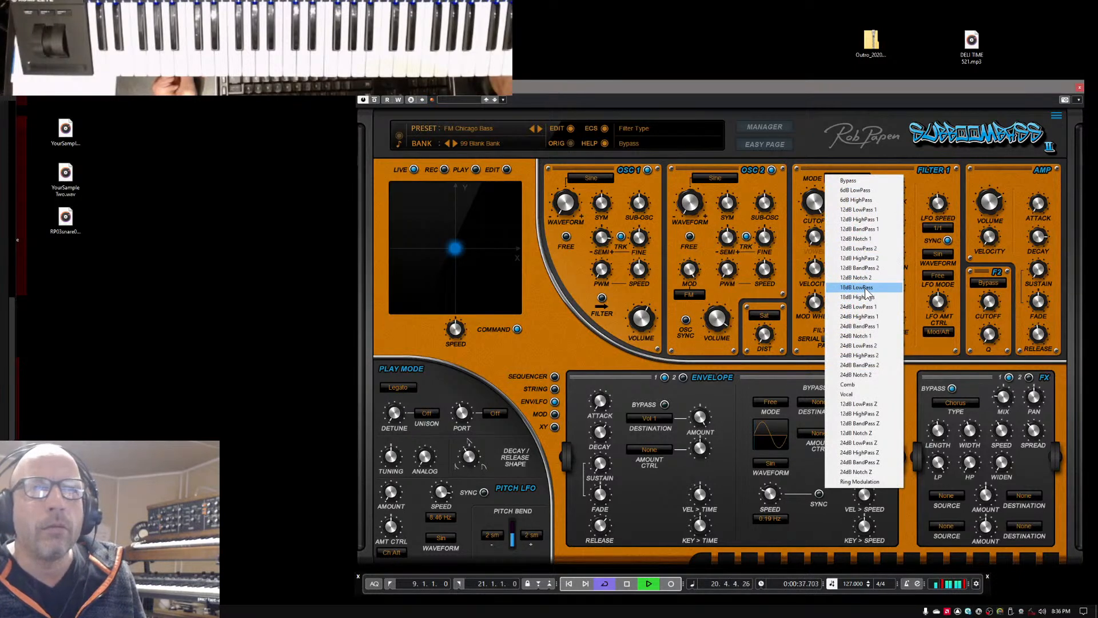
click(857, 345)
click(852, 180)
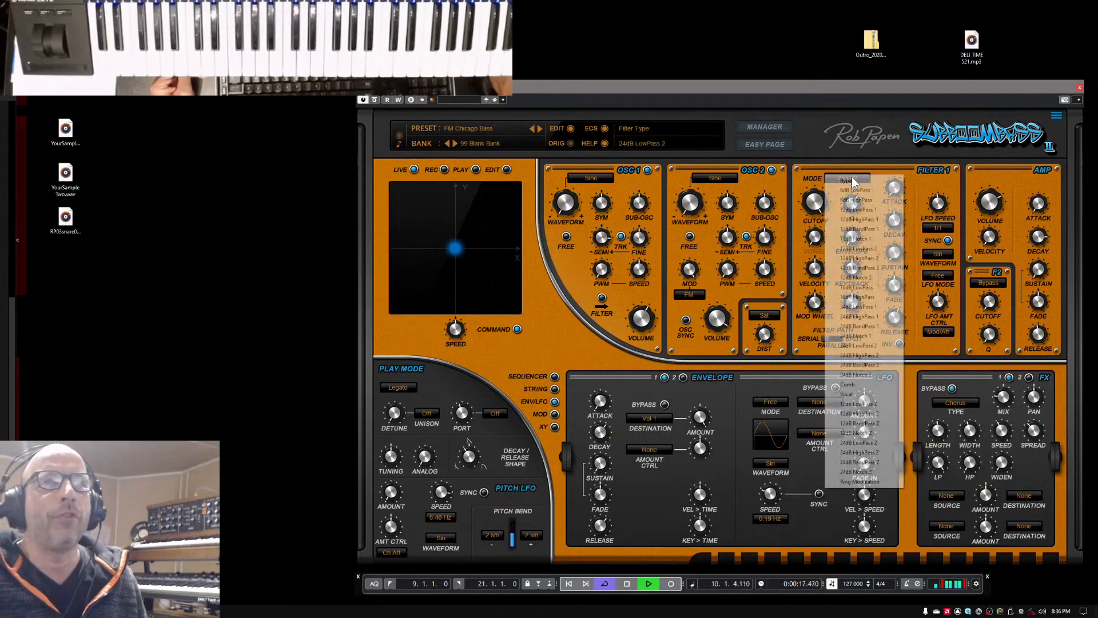
click(862, 309)
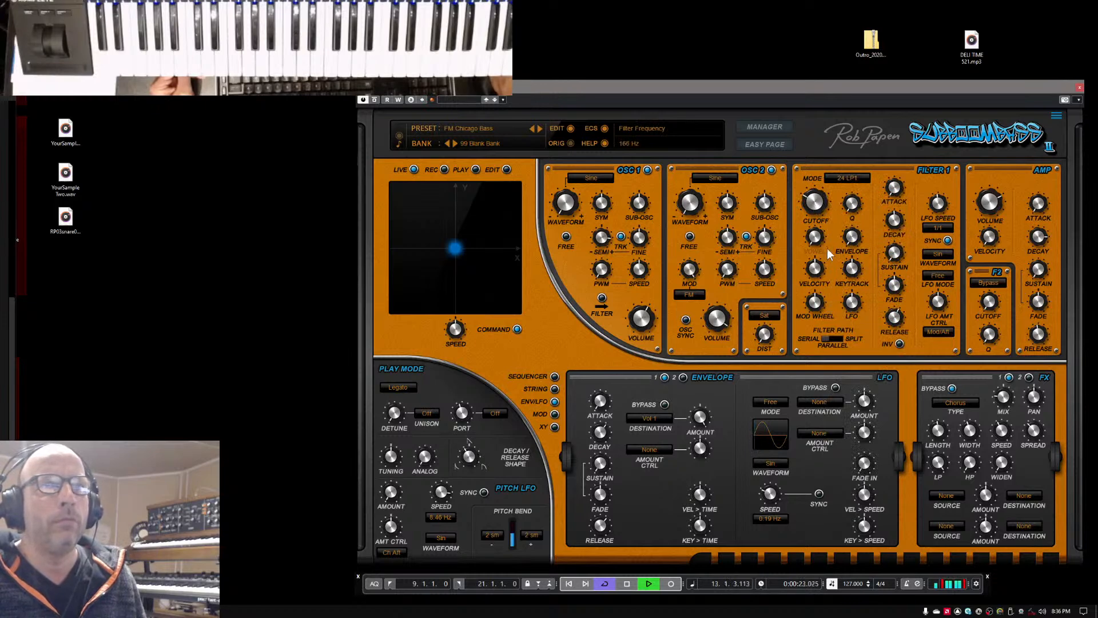
drag(825, 237, 839, 139)
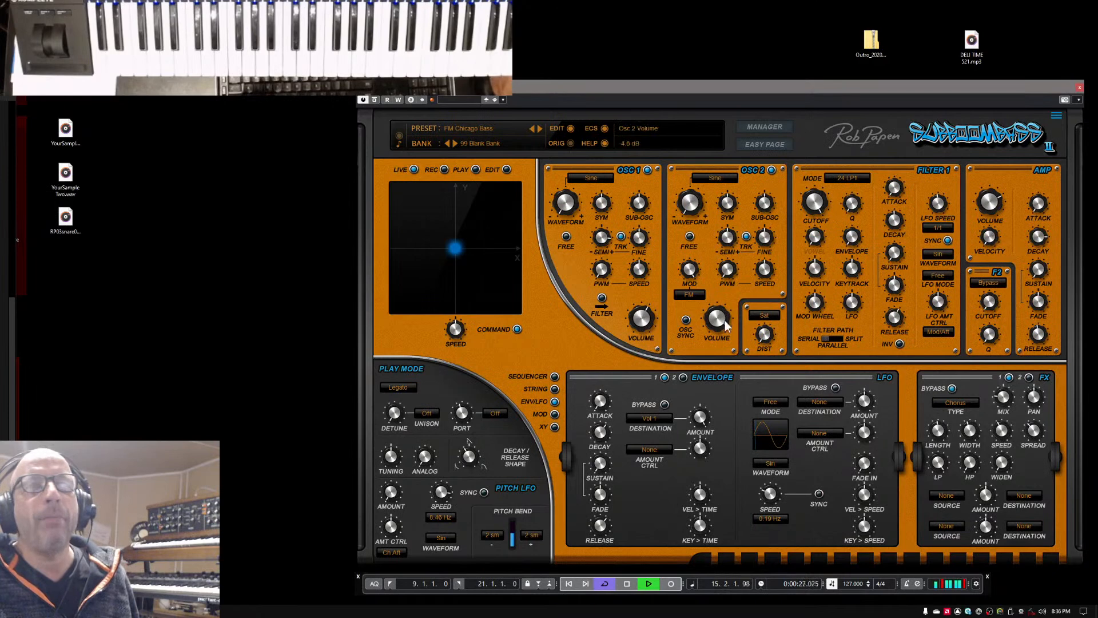
- Adjust oscillator 1's volume and the pitch LFO amount, and raise oscillator 2's tuning to +12 semitones
mouse_move(648, 319)
mouse_down()
mouse_move(657, 326)
mouse_move(657, 316)
mouse_up()
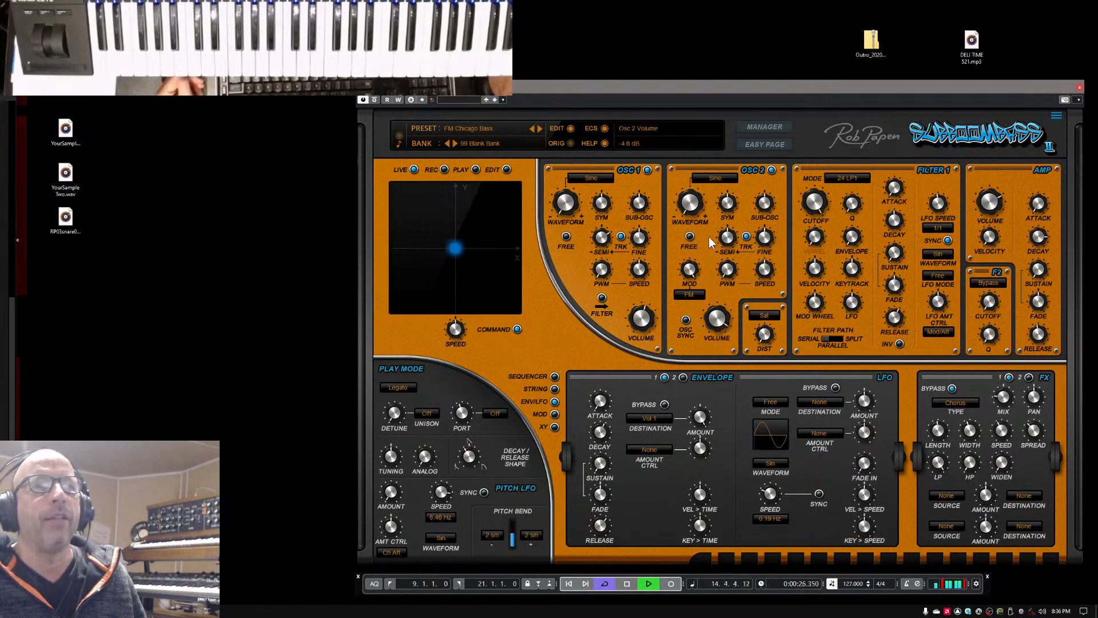
scroll(739, 249, up, 12)
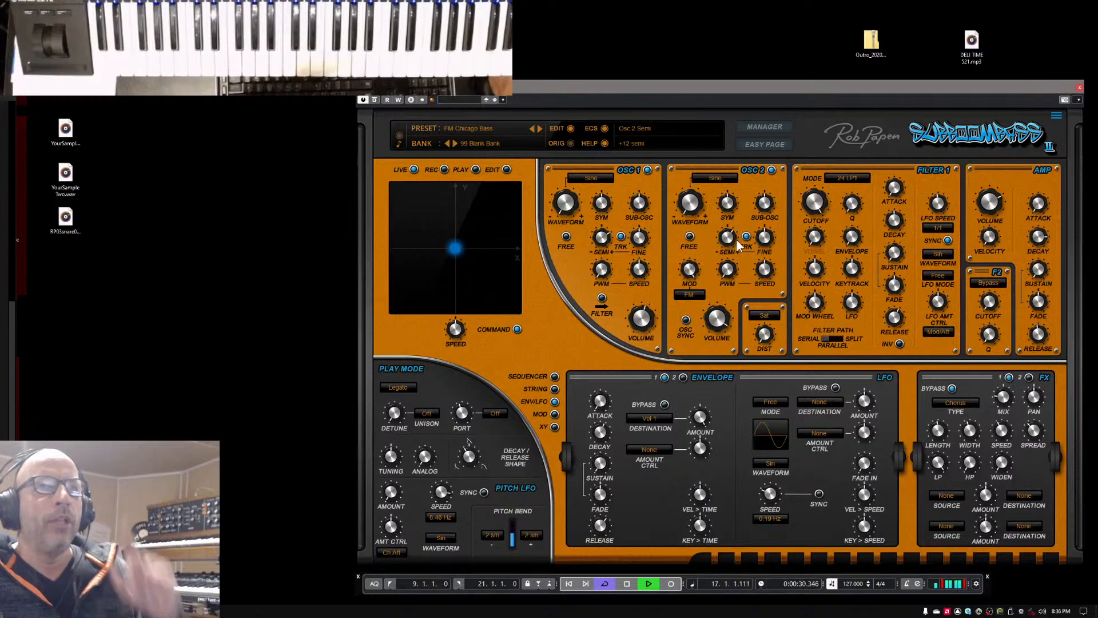
scroll(766, 201, up, 3)
drag(772, 186, 791, 259)
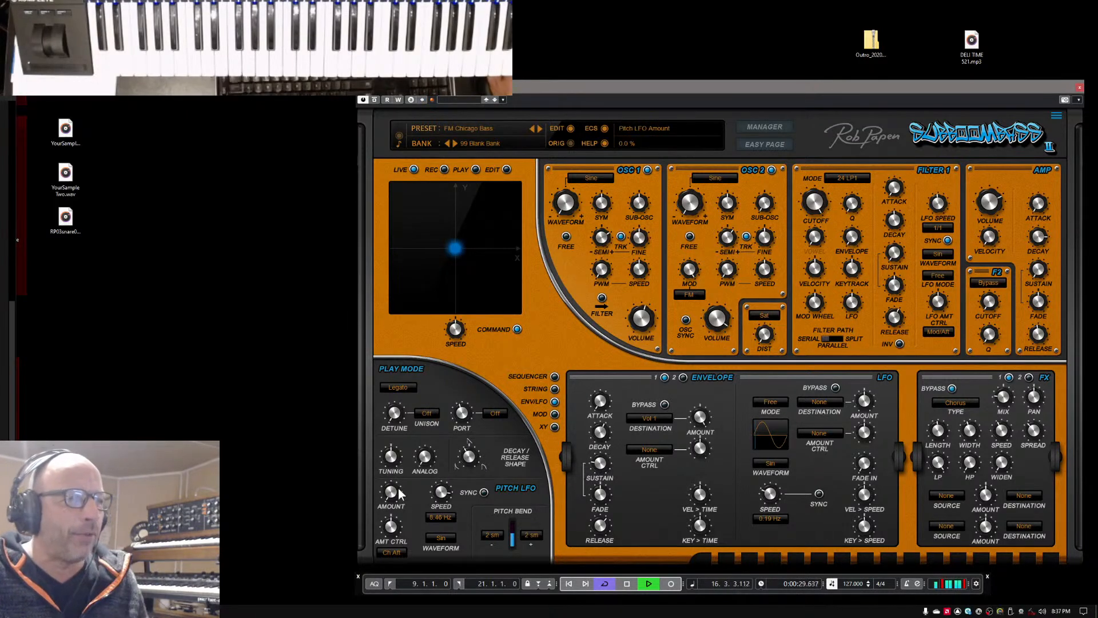
drag(400, 493, 393, 500)
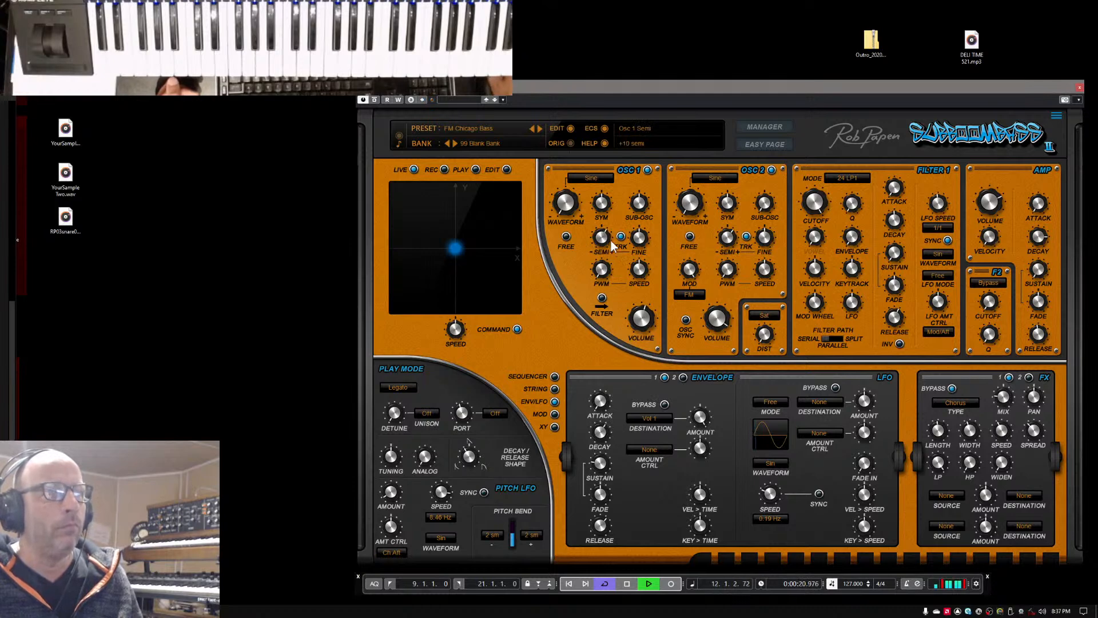
- Audition oscillator 1 at tunings of 0, +7, +12 and +23 semitones, checking the preset saving options in between
mouse_move(613, 248)
mouse_down()
mouse_move(613, 258)
mouse_move(621, 239)
mouse_move(621, 262)
mouse_move(617, 249)
mouse_up()
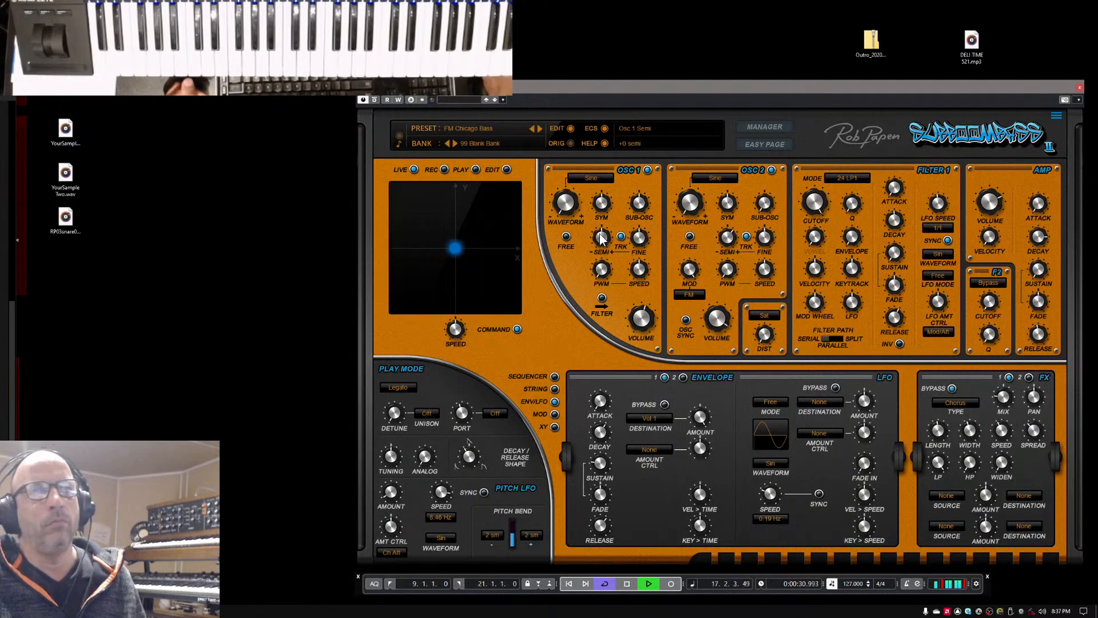
click(475, 129)
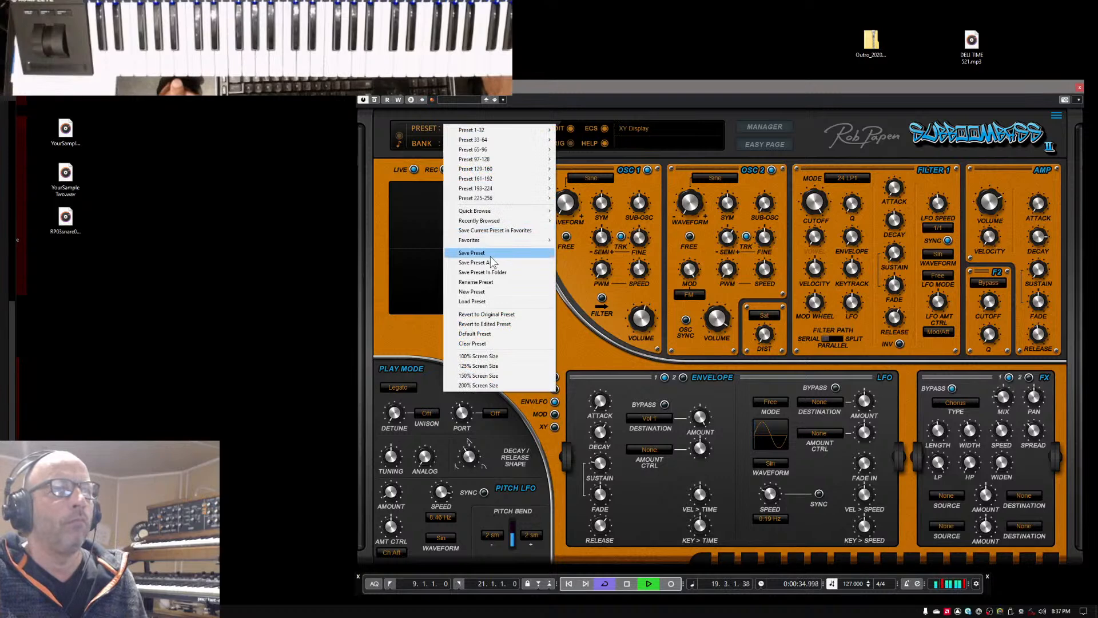
click(611, 233)
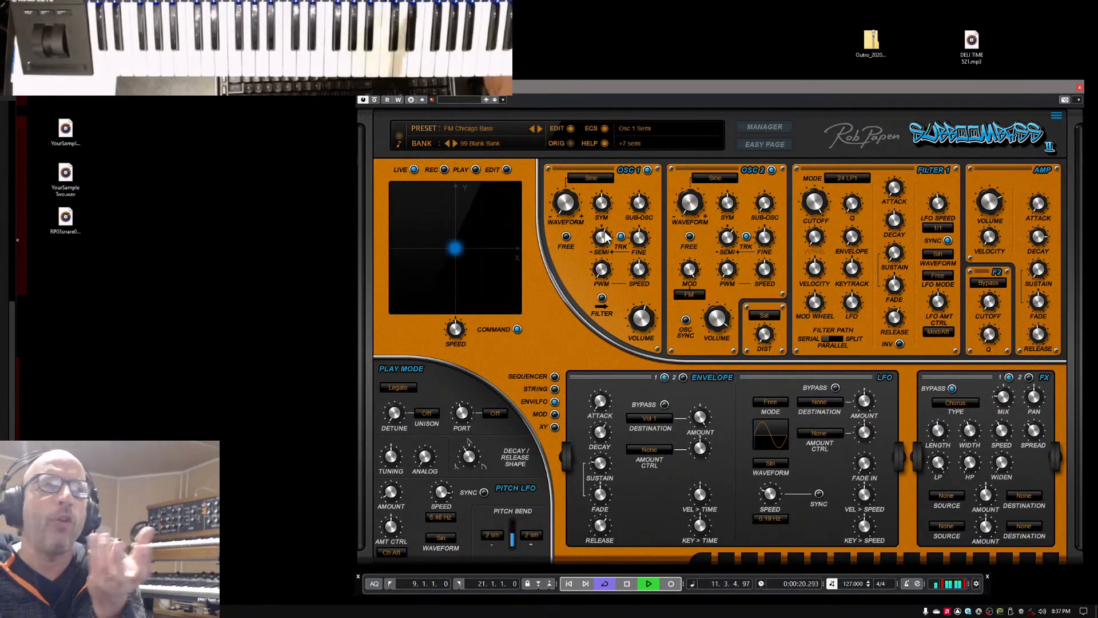
drag(606, 239, 610, 235)
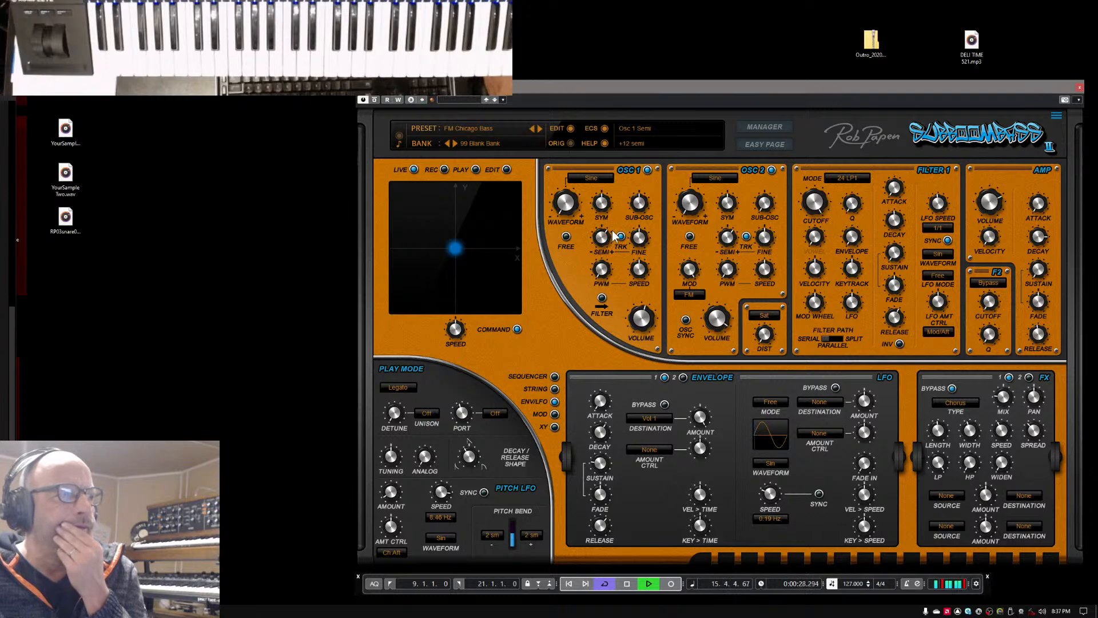
mouse_move(613, 235)
mouse_down()
mouse_move(613, 251)
mouse_move(605, 221)
mouse_up()
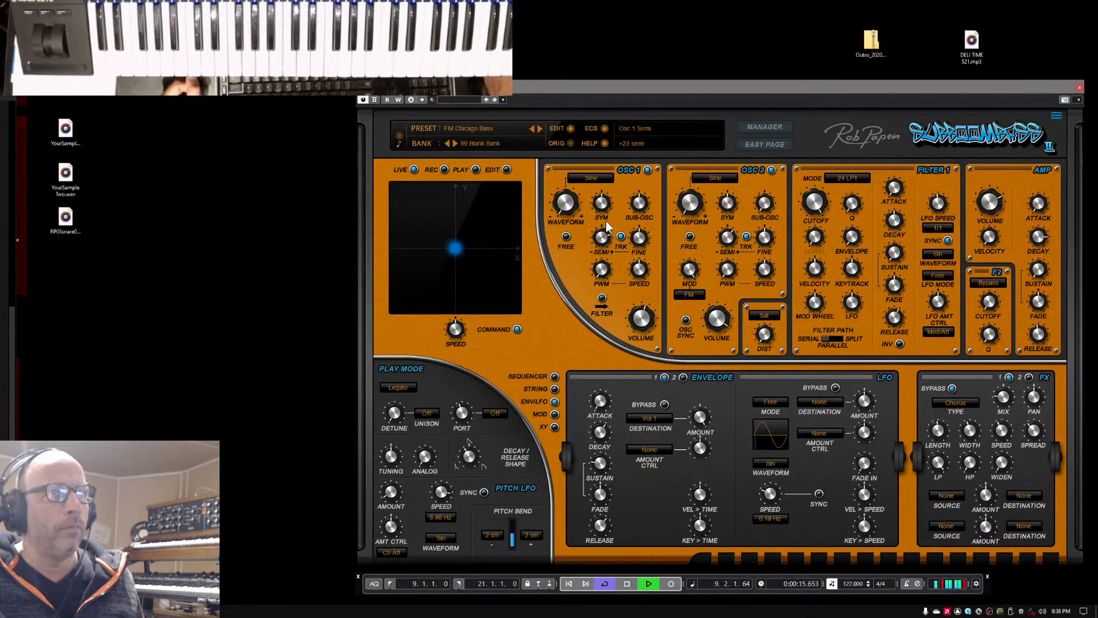
drag(608, 223, 612, 229)
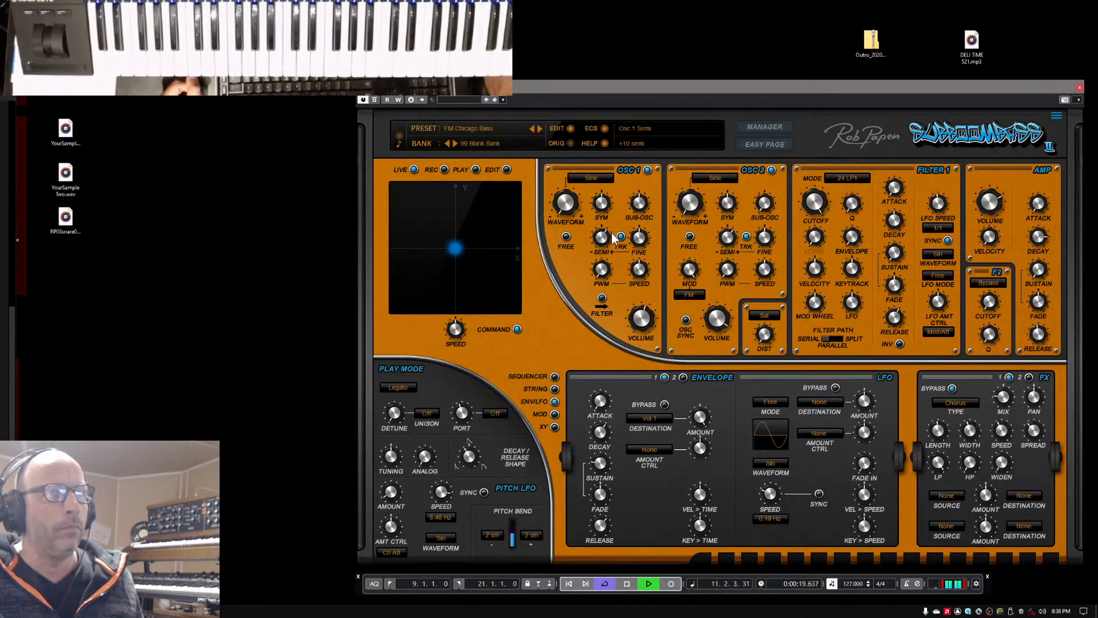
drag(614, 238, 615, 236)
- Try the Sine-Rez waveform on oscillator 1 and switch it to Fantasy02
drag(563, 210, 566, 205)
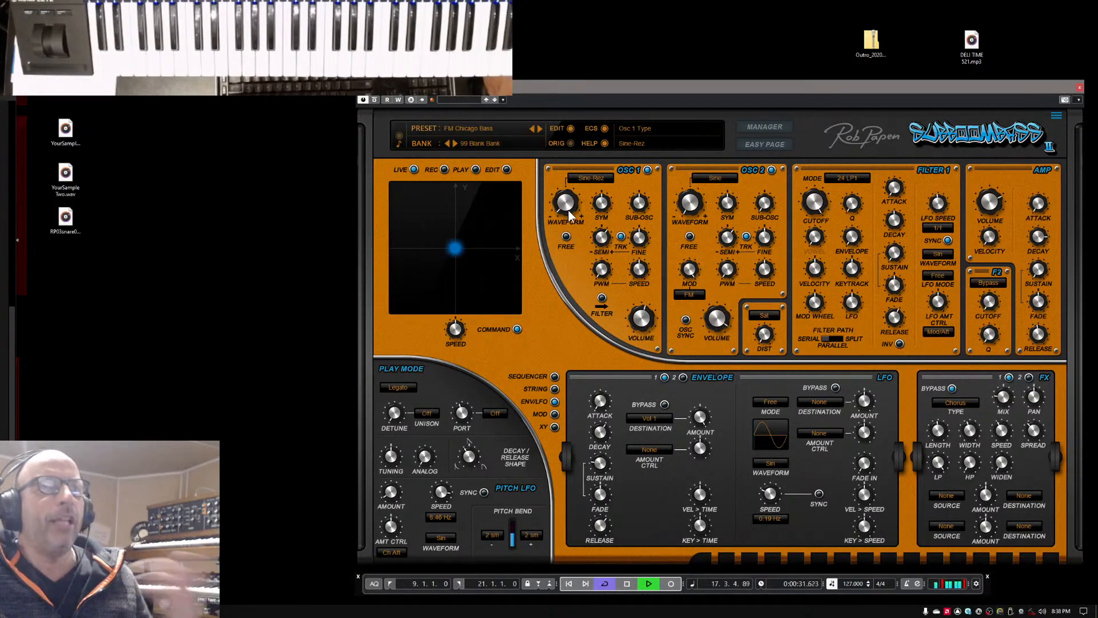
drag(572, 207, 574, 205)
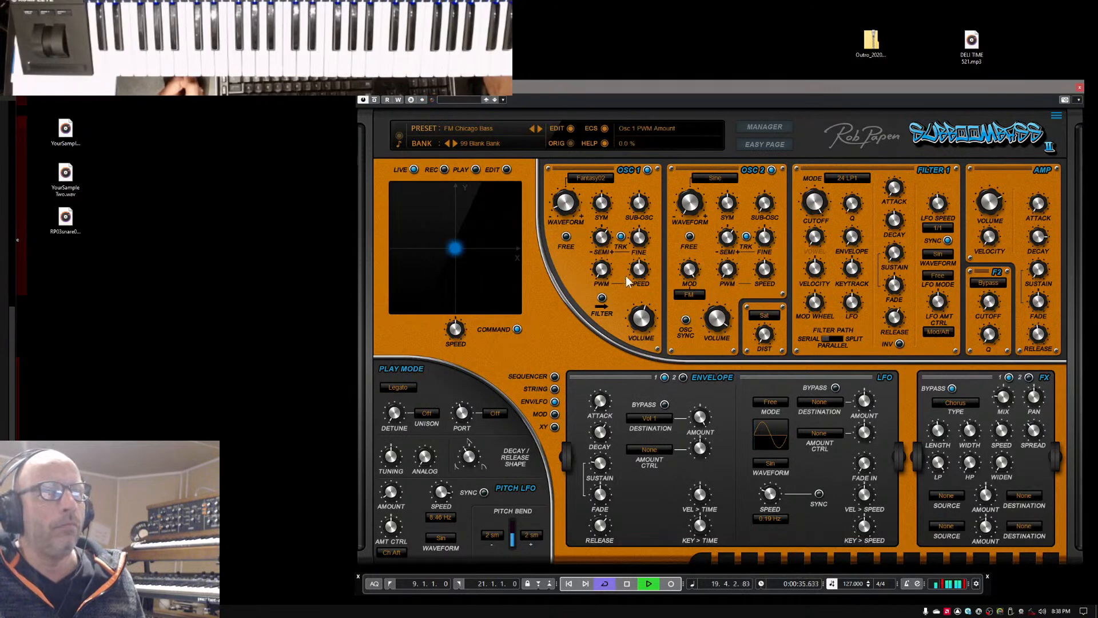
- Return oscillator 1 to the Sine waveform at a volume of about -22 dB and adjust free envelope 1's decay
mouse_move(642, 322)
mouse_down()
mouse_move(644, 338)
mouse_move(647, 317)
mouse_up()
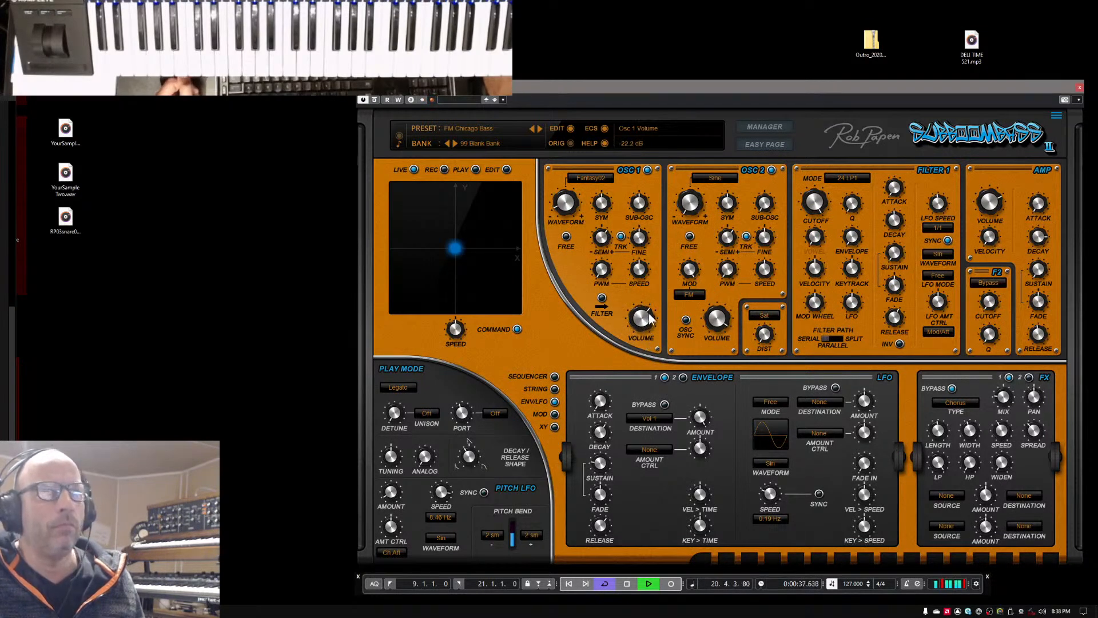
mouse_move(600, 446)
mouse_down()
mouse_move(610, 460)
mouse_move(616, 425)
mouse_move(613, 434)
mouse_up()
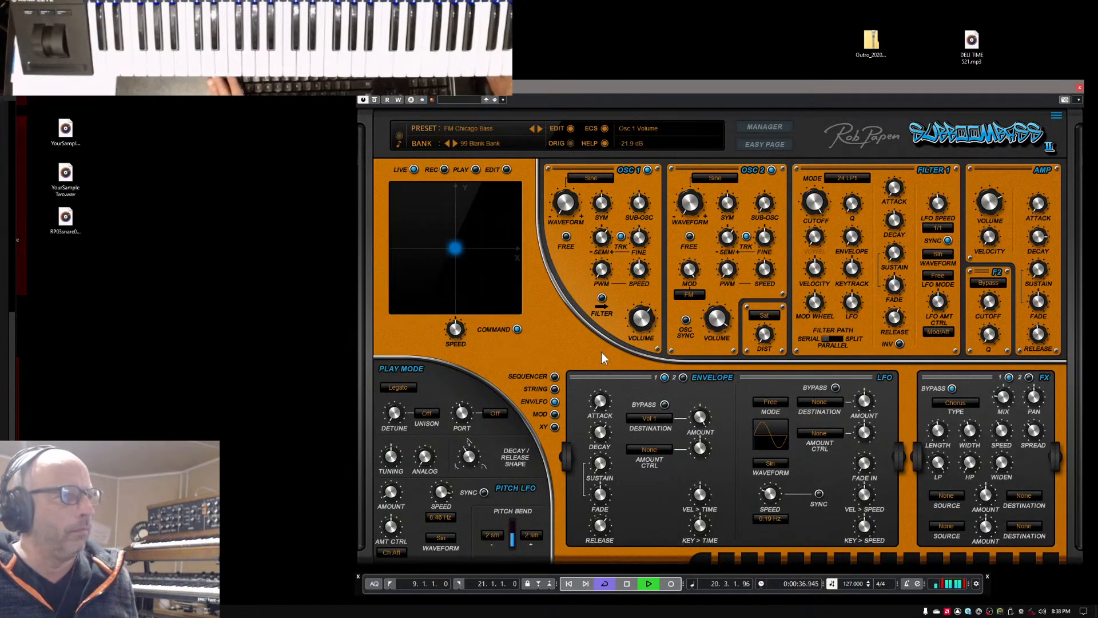
key(space)
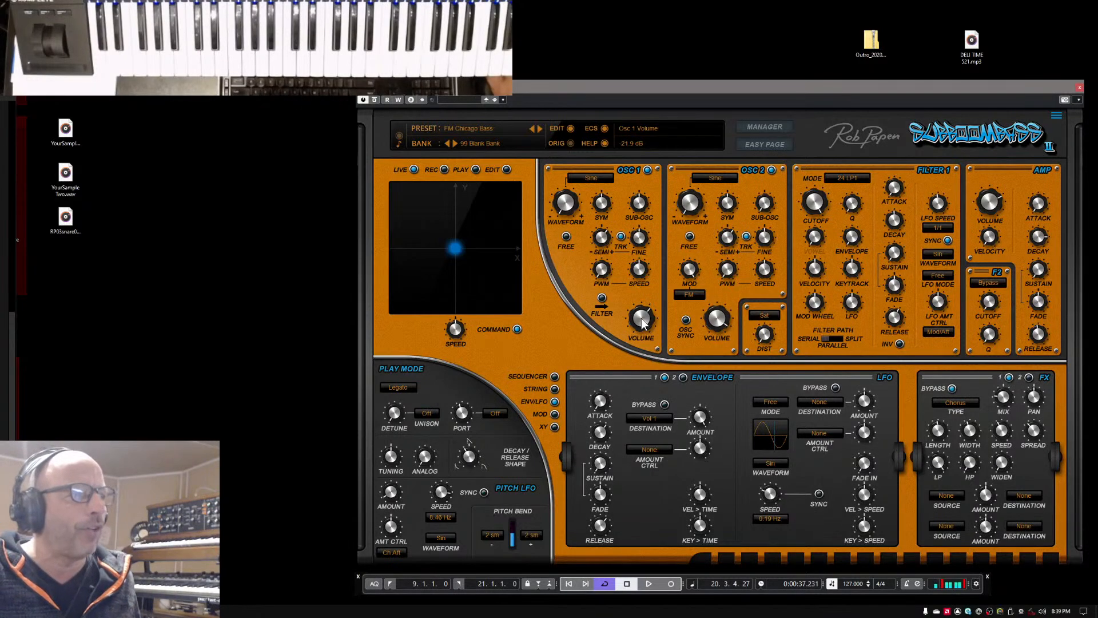
- Readjust free envelope 1's decay during playback and trim oscillator 1's volume to about -21.6 dB
key(space)
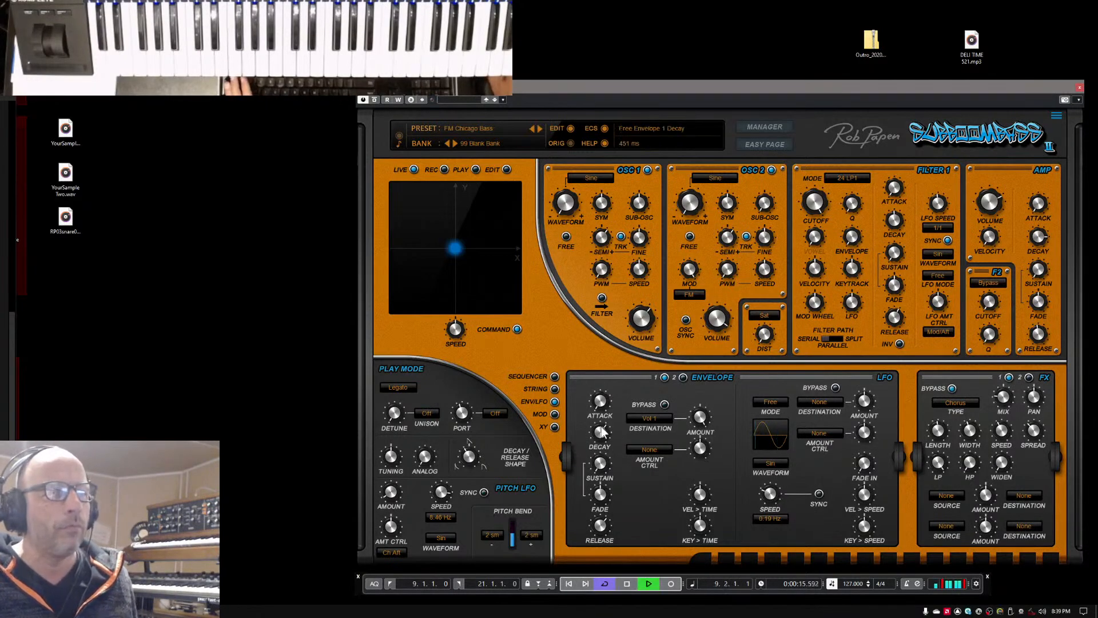
drag(603, 443, 607, 430)
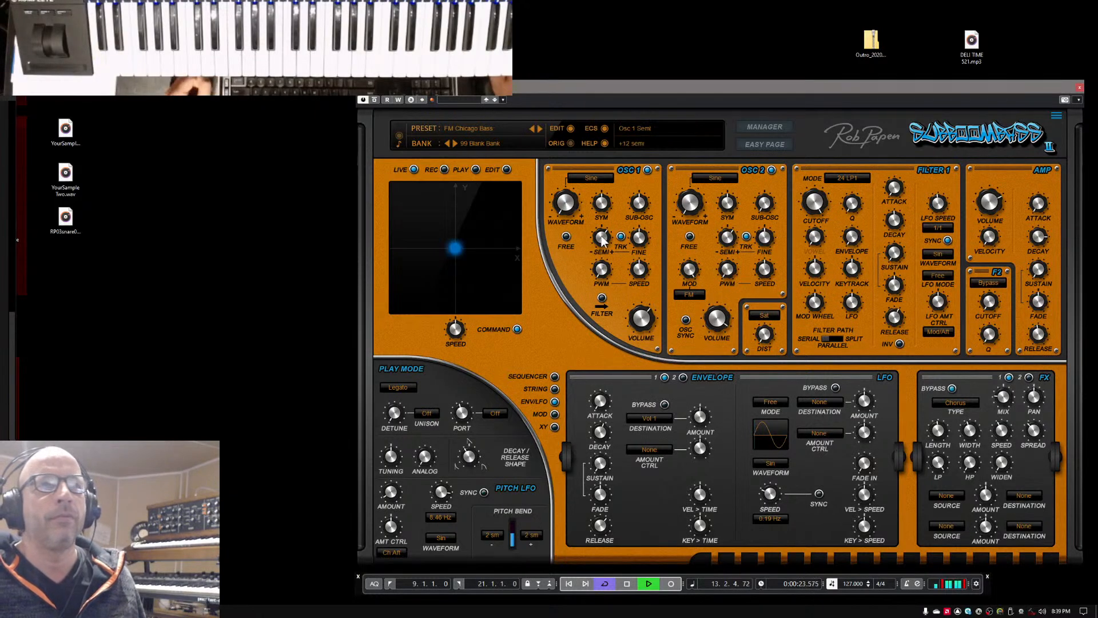
drag(640, 325, 649, 313)
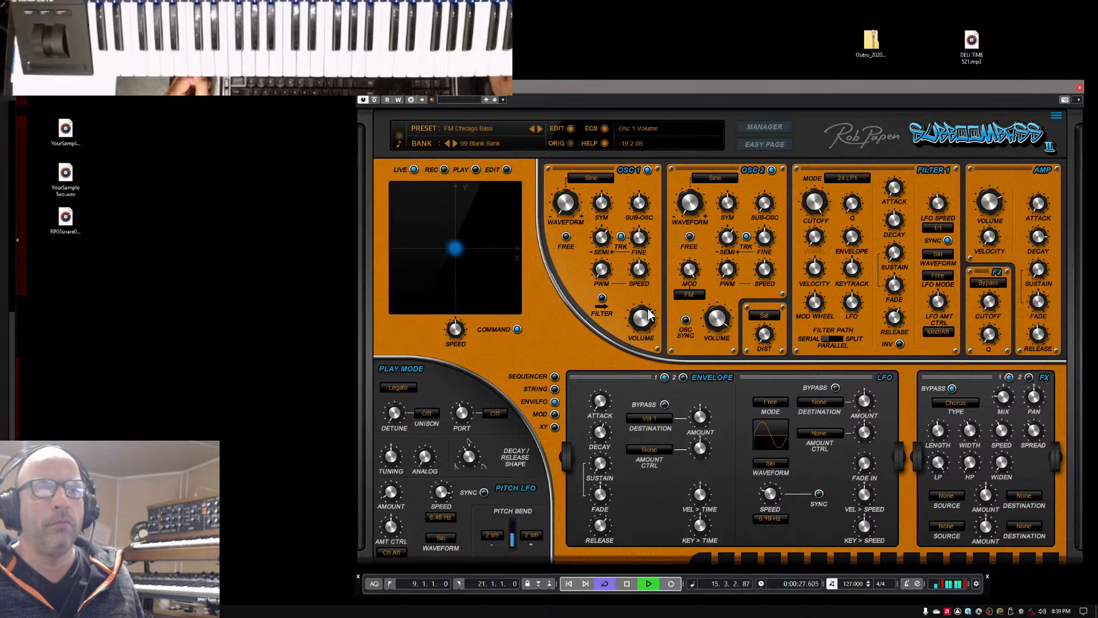
scroll(648, 312, down, 2)
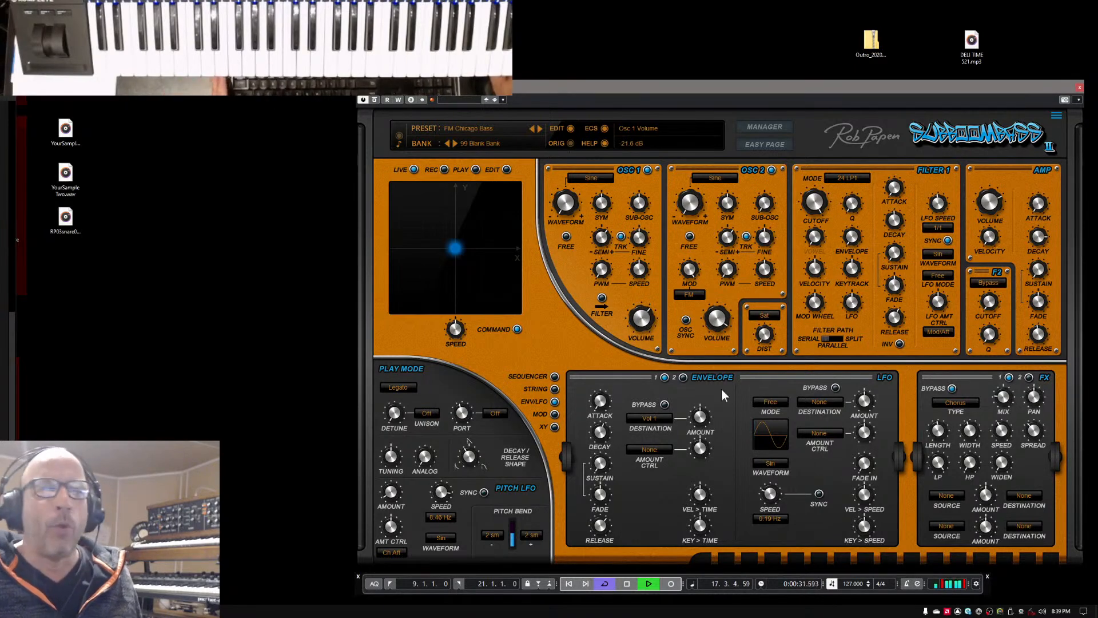
- Take the effects out of bypass, shorten free envelope 1's decay to about 163 ms, and audition the sound
click(952, 389)
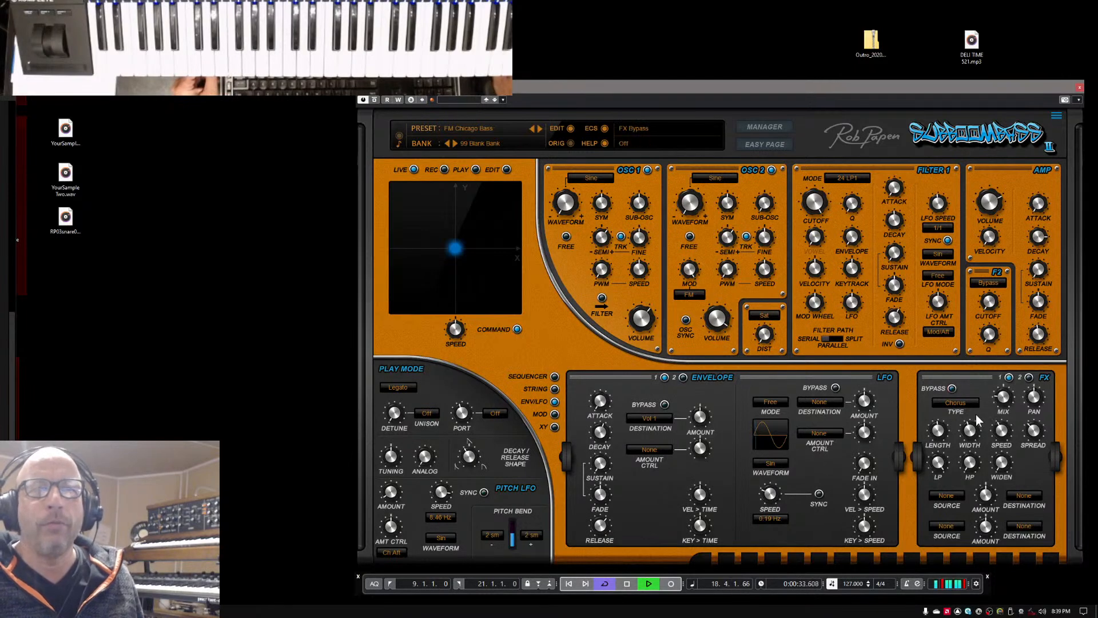
click(1028, 377)
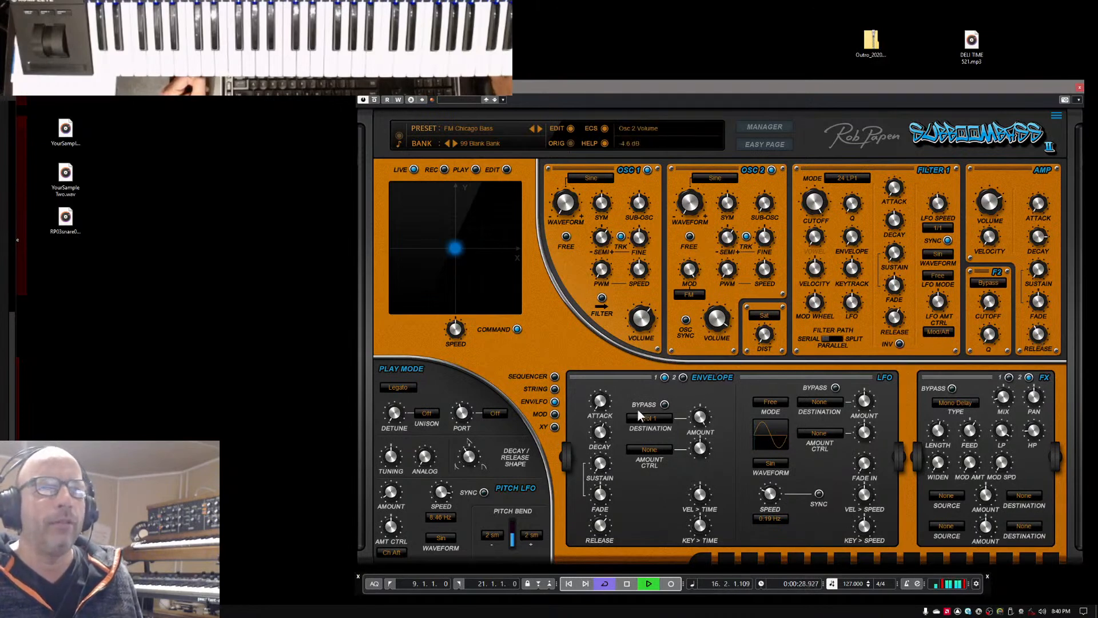
drag(605, 419, 607, 440)
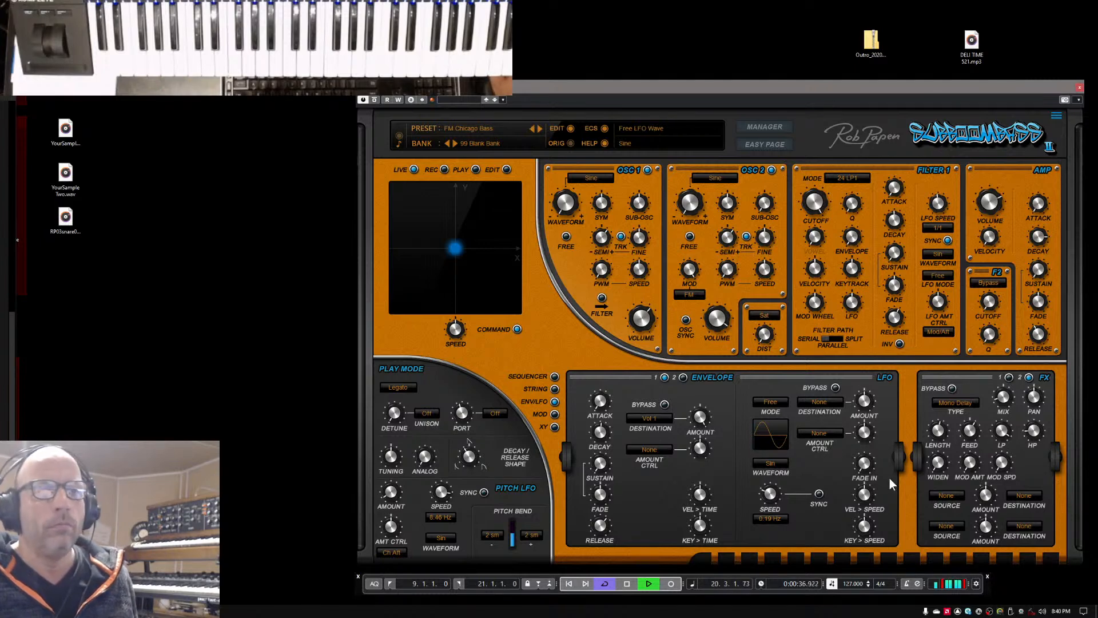
key(space)
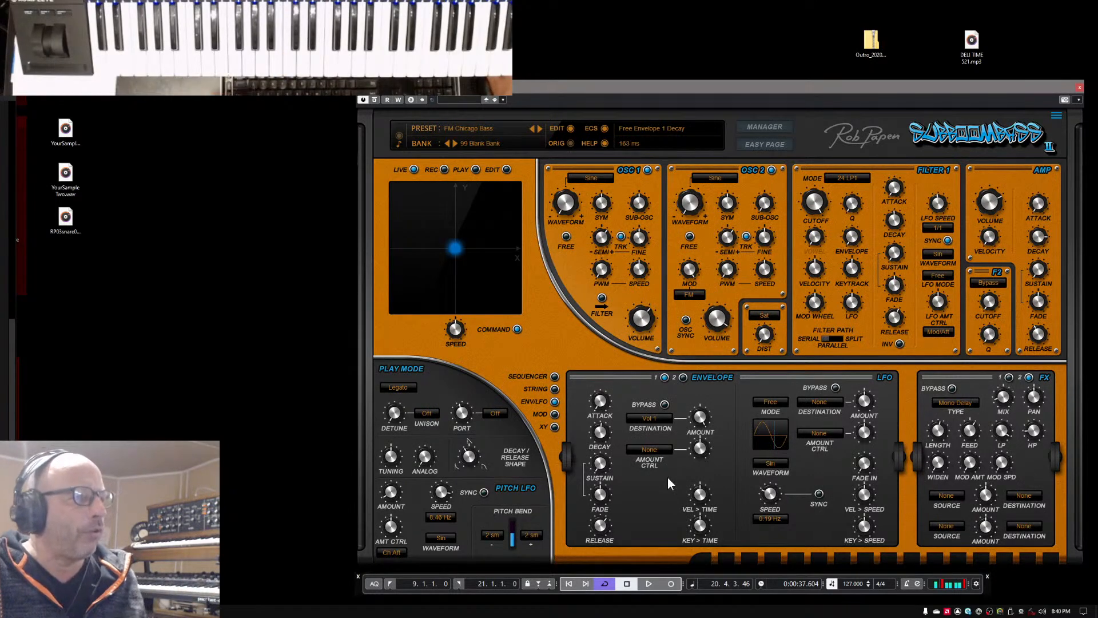
key(space)
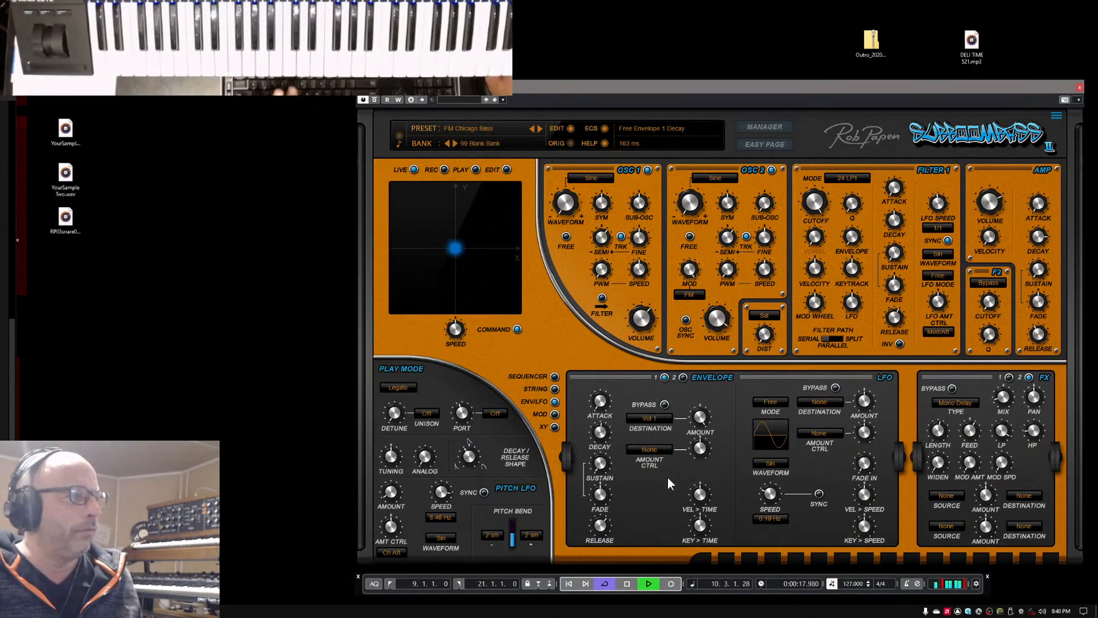
key(space)
- Save the current sound as a new preset named MayBass 01
click(468, 129)
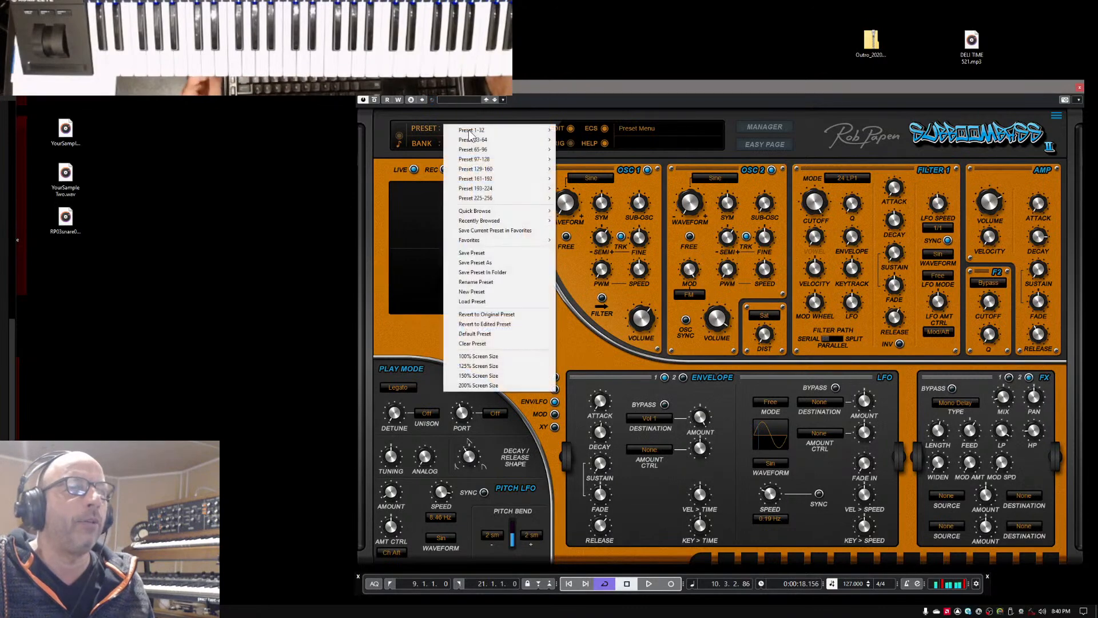
click(494, 261)
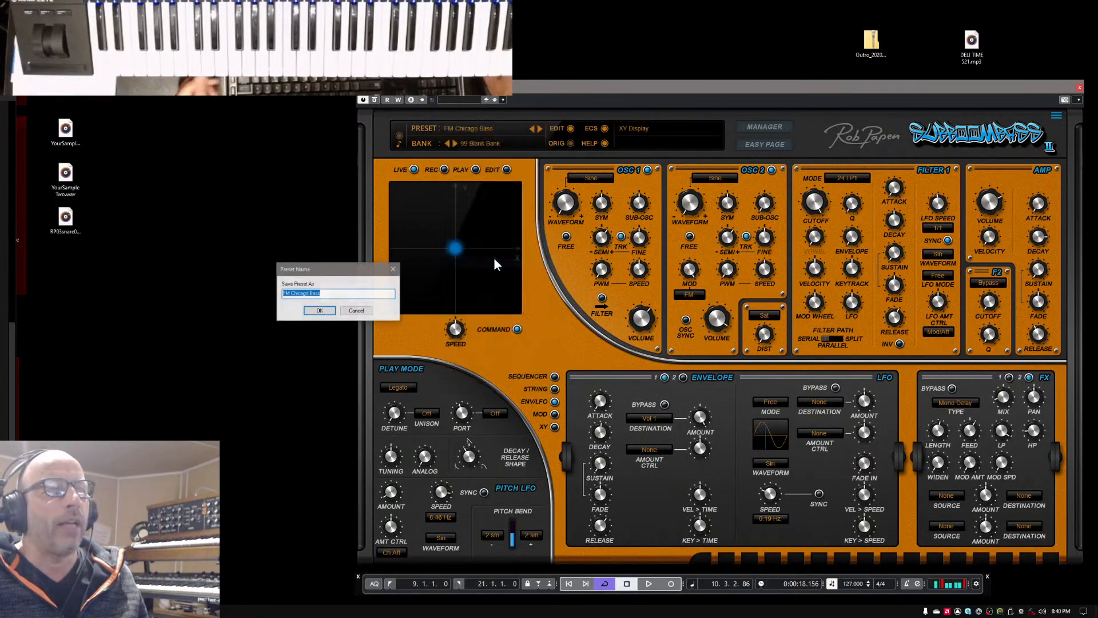
drag(348, 277, 529, 295)
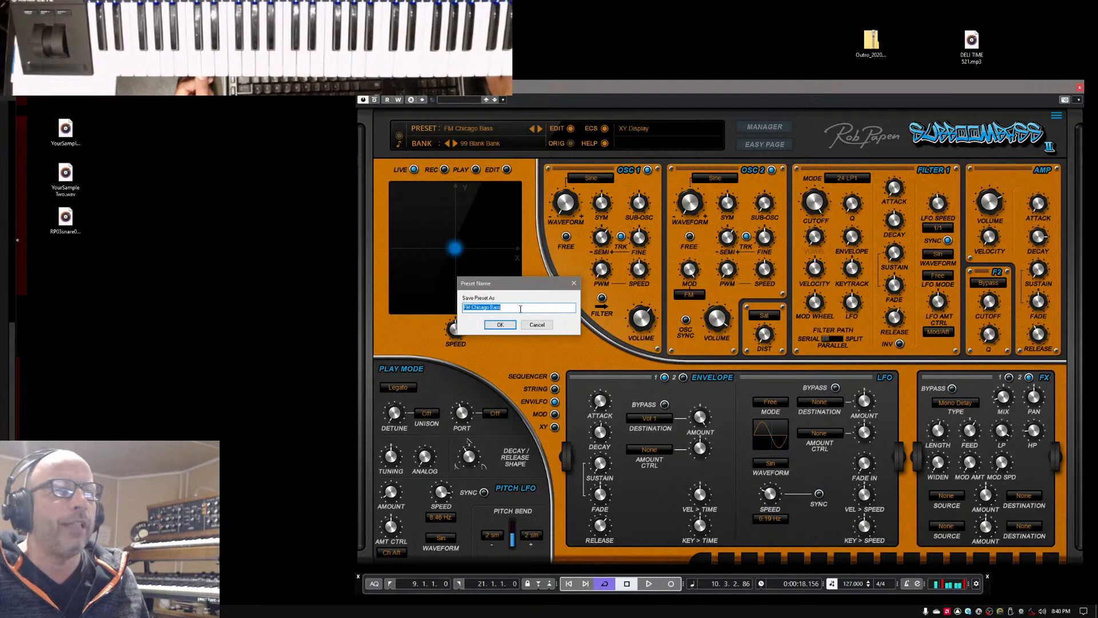
text(MayBass)
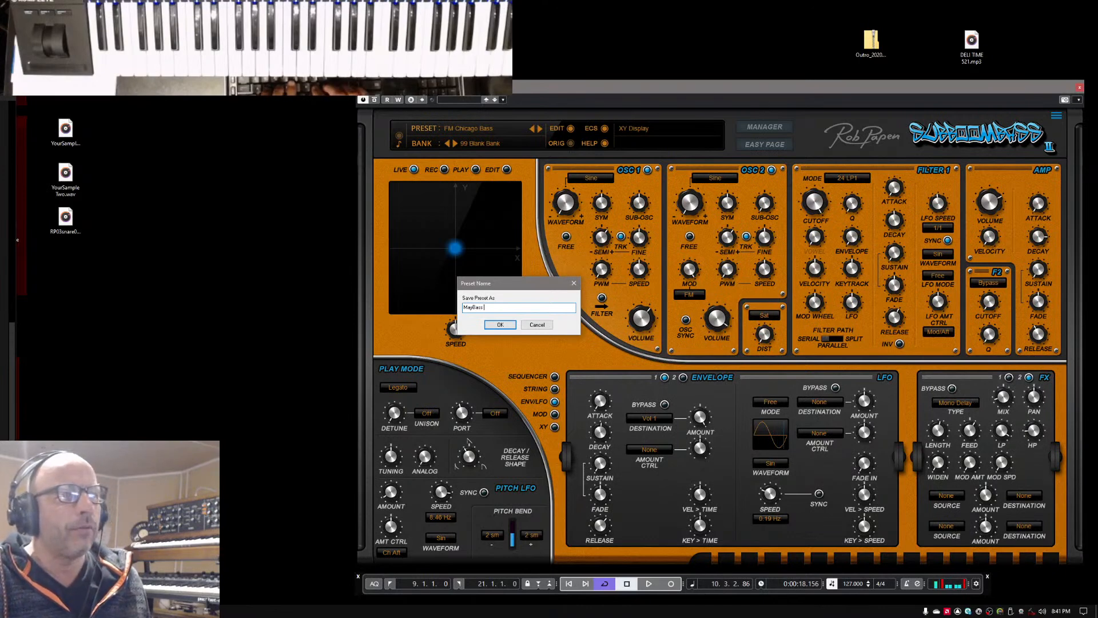
text(01)
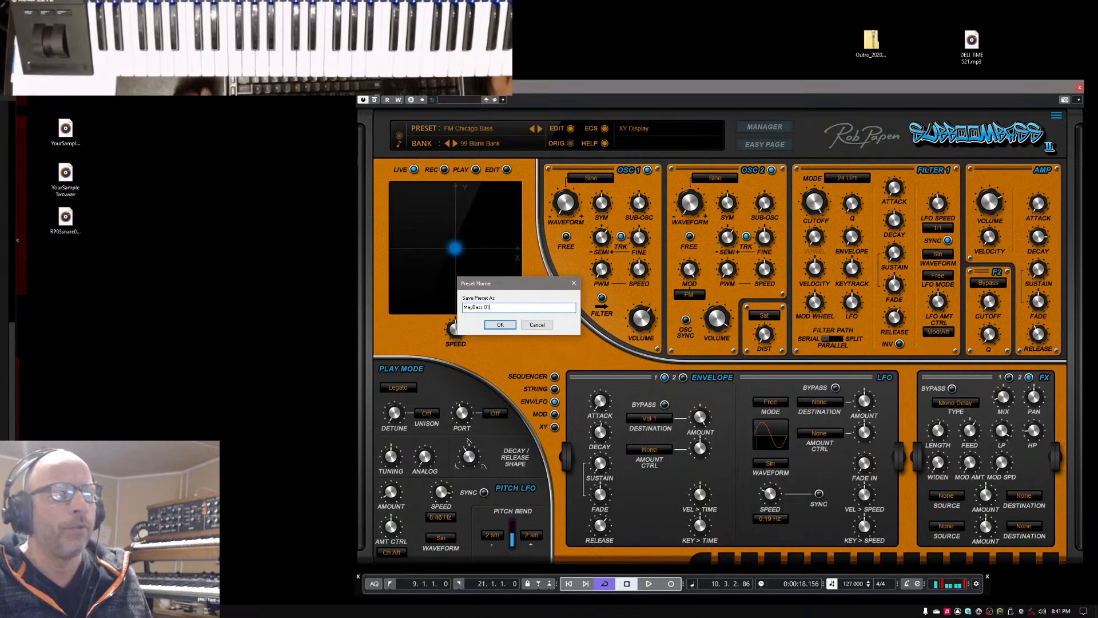
click(501, 324)
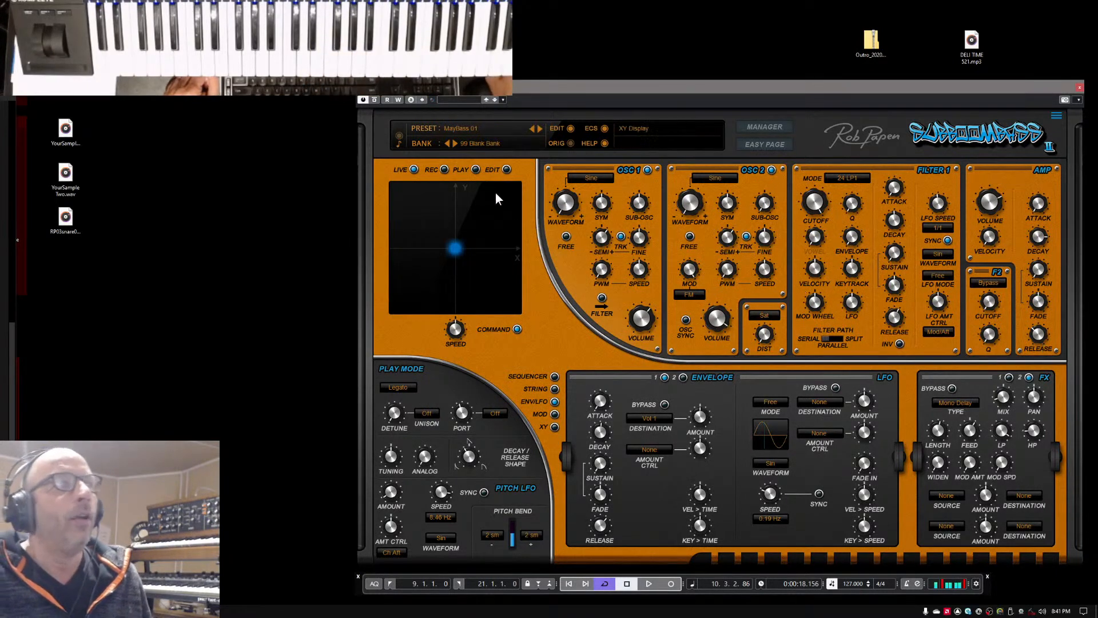
- Save another copy of the sound as a preset named Nine Thee Lead
click(478, 129)
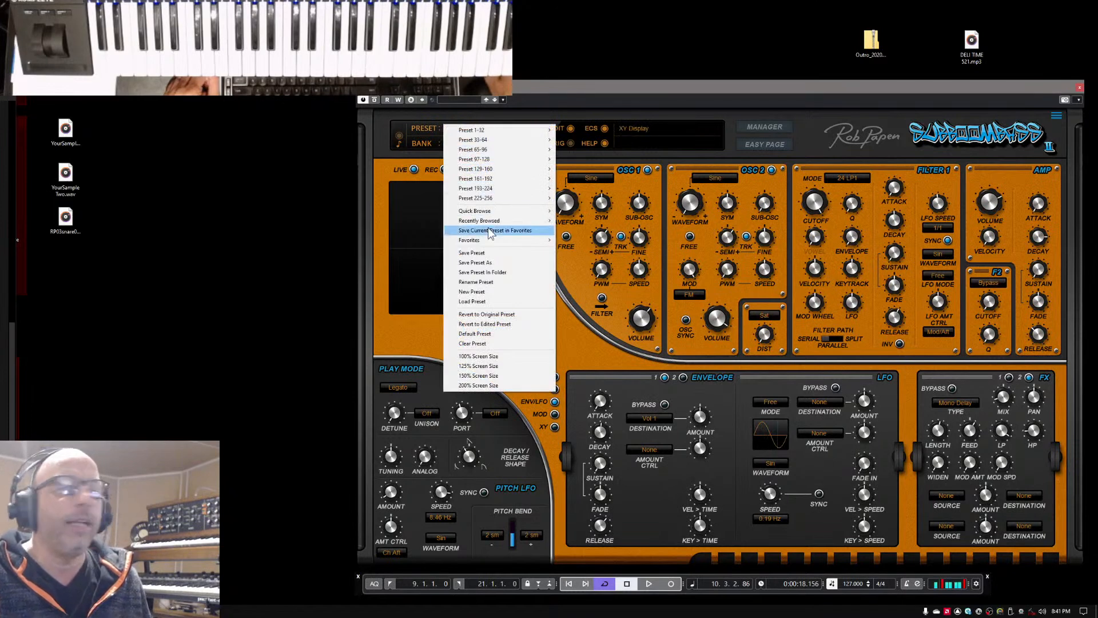
click(480, 262)
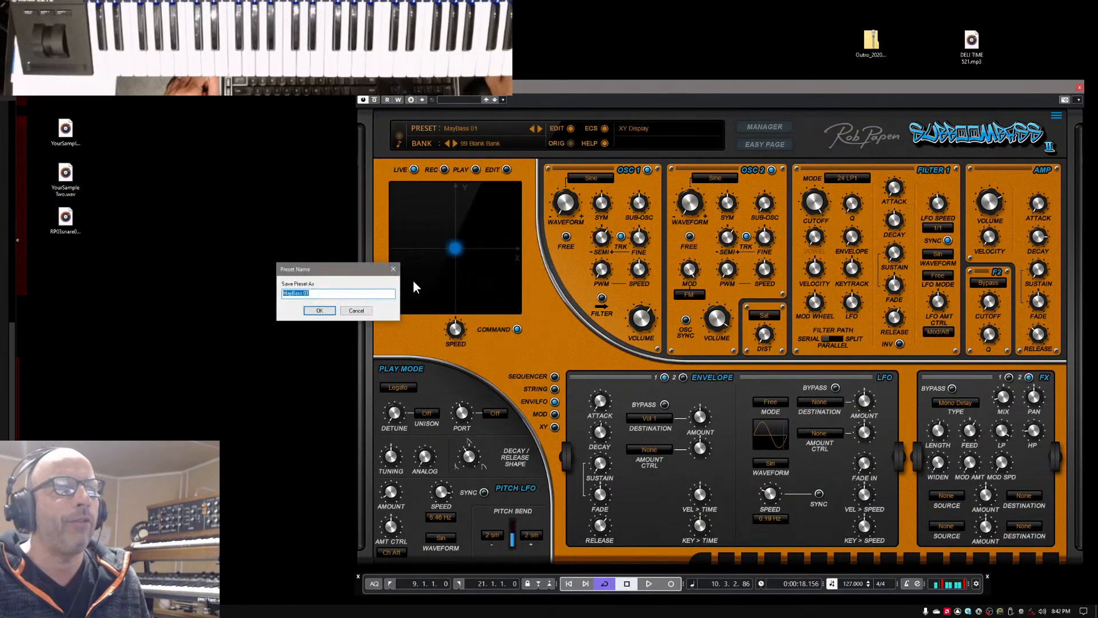
drag(341, 273, 507, 264)
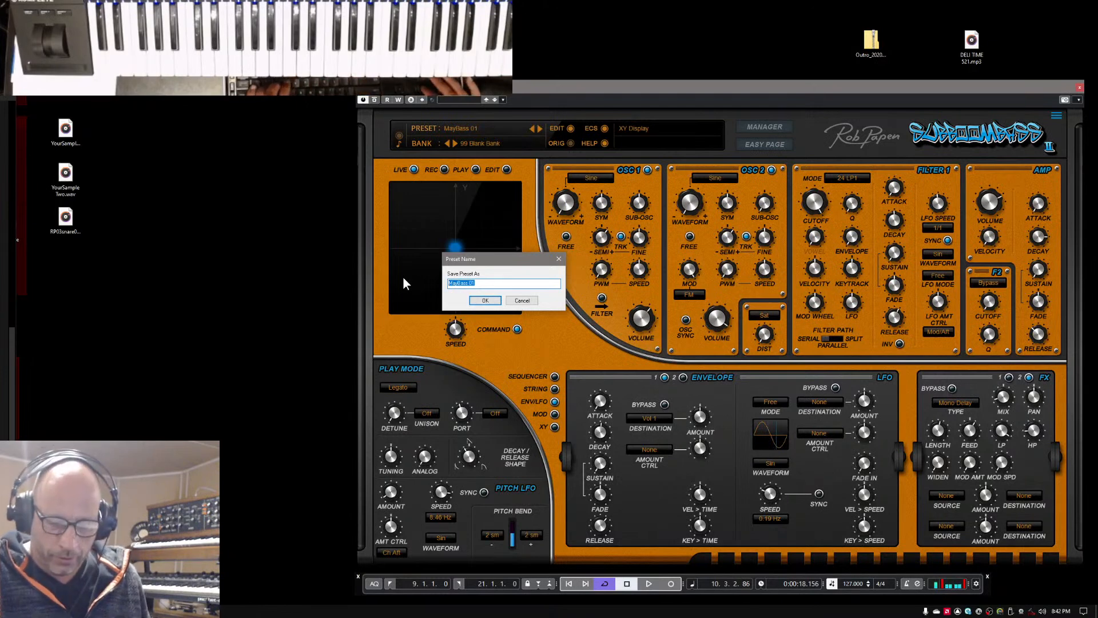
text(N)
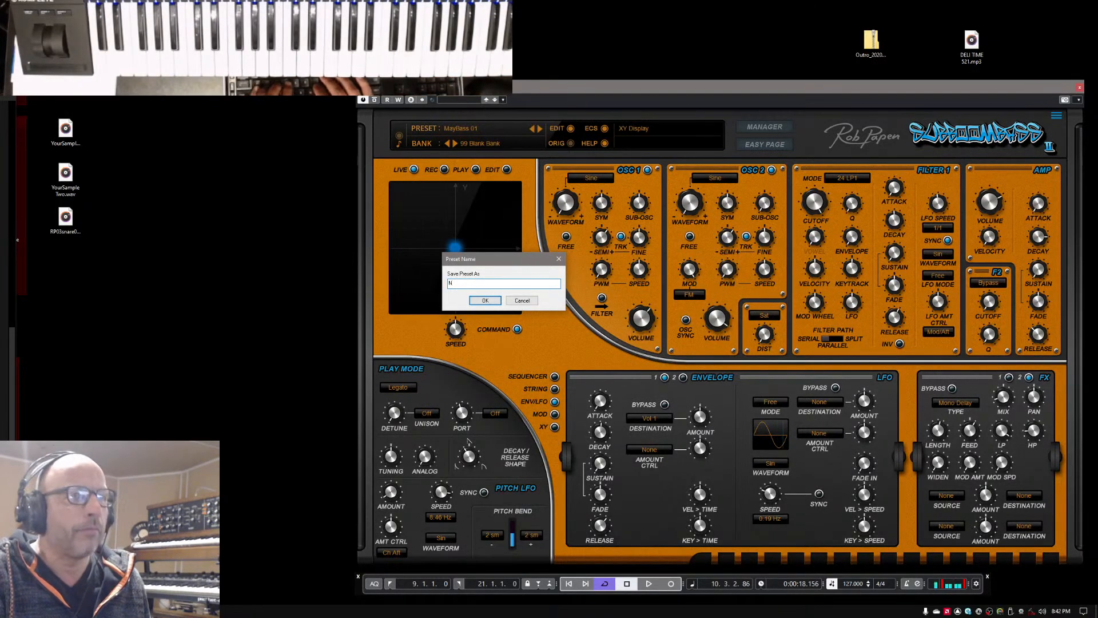
text(ine The)
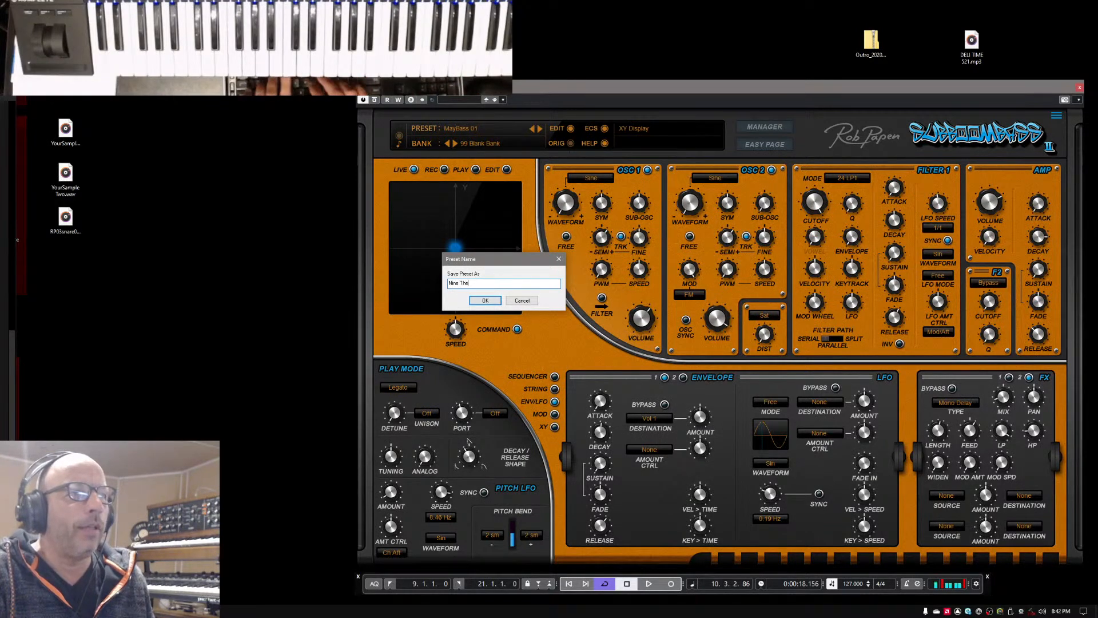
text(e Lead)
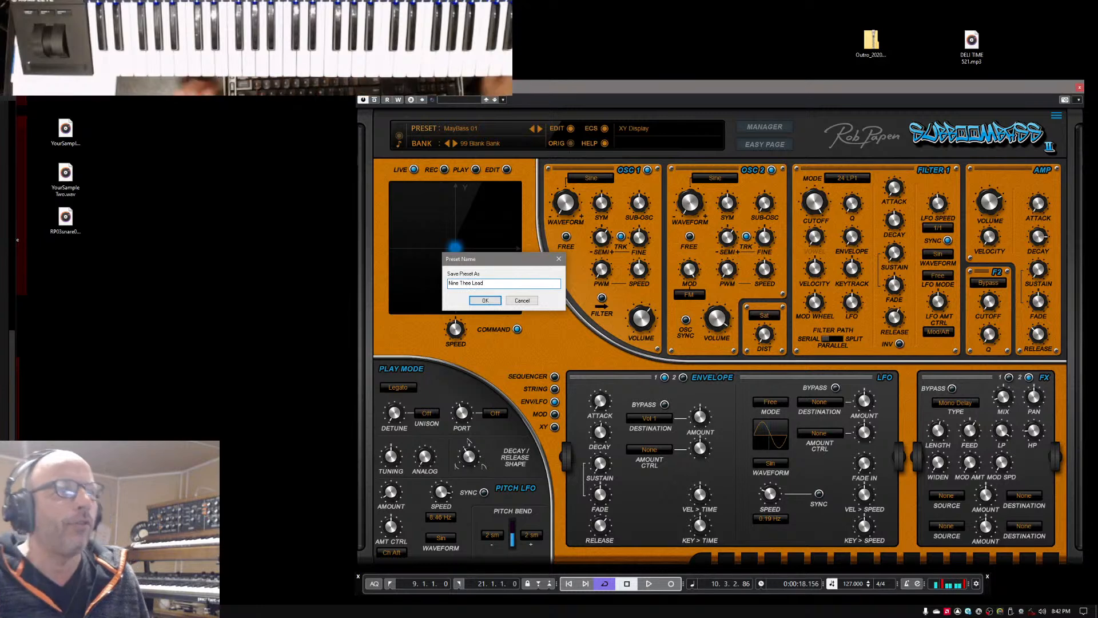
click(486, 301)
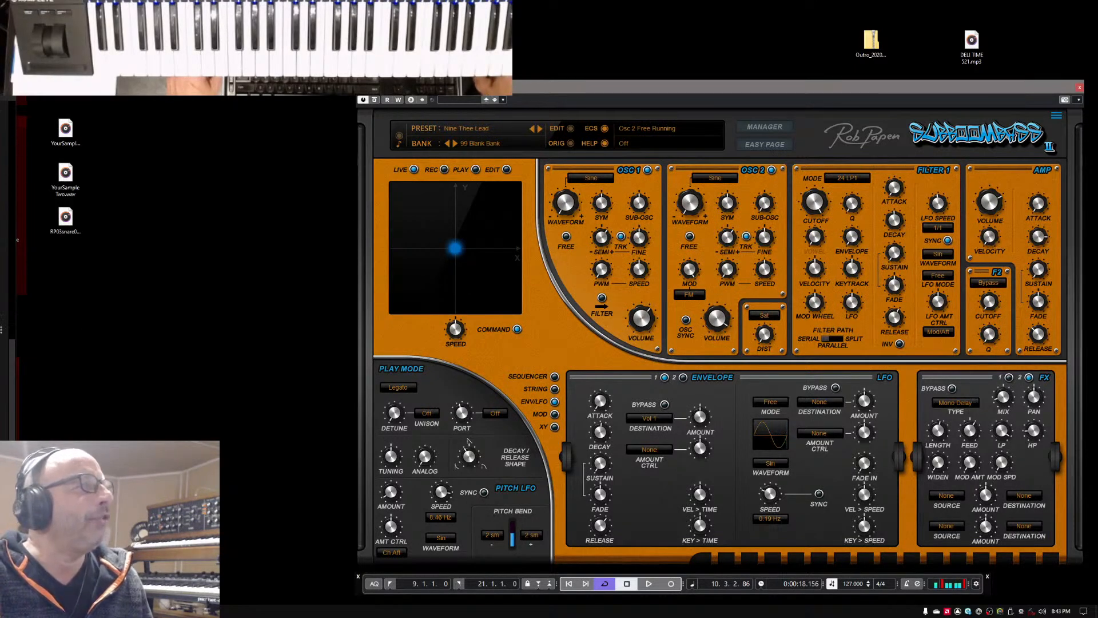
- Bring the SubBoomBass2 window back to the front and load preset 001 Default
drag(12, 352, 32, 291)
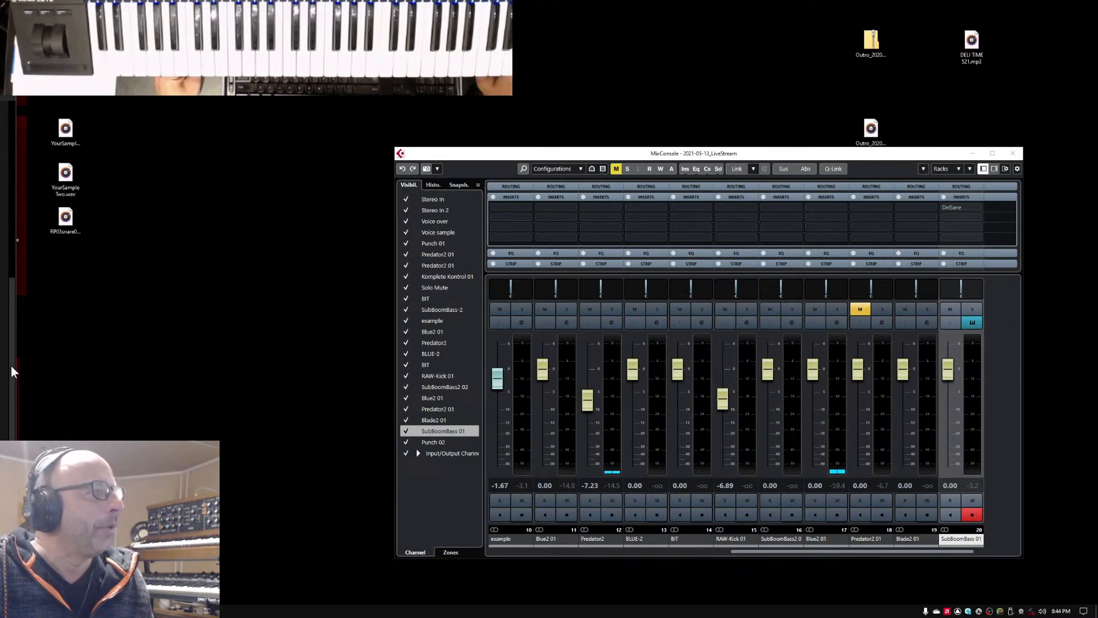
key(alt+Tab)
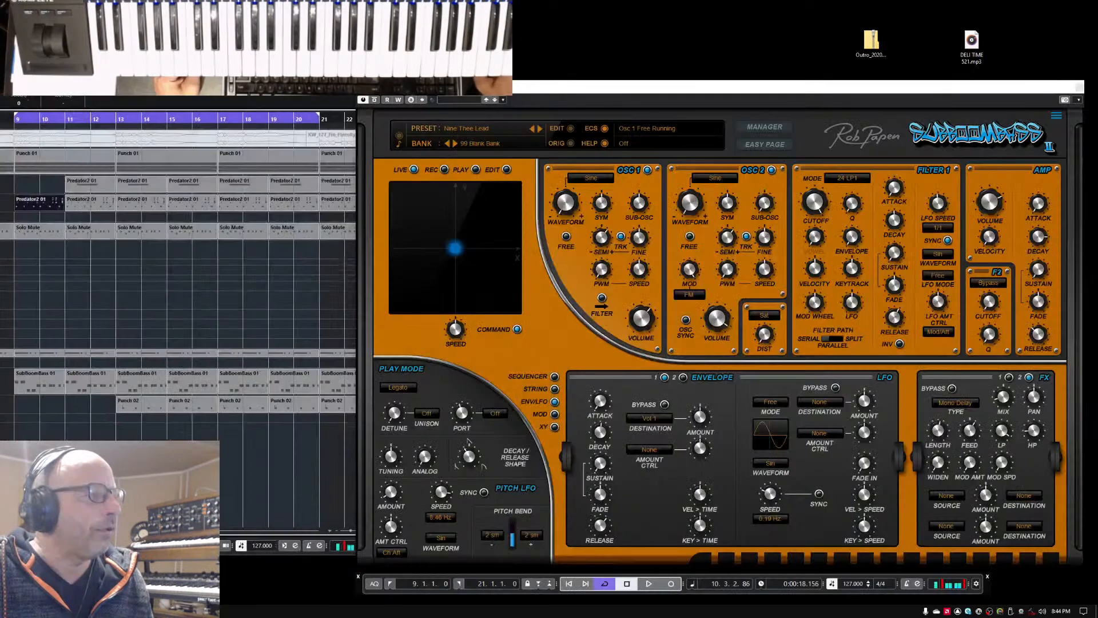
click(922, 90)
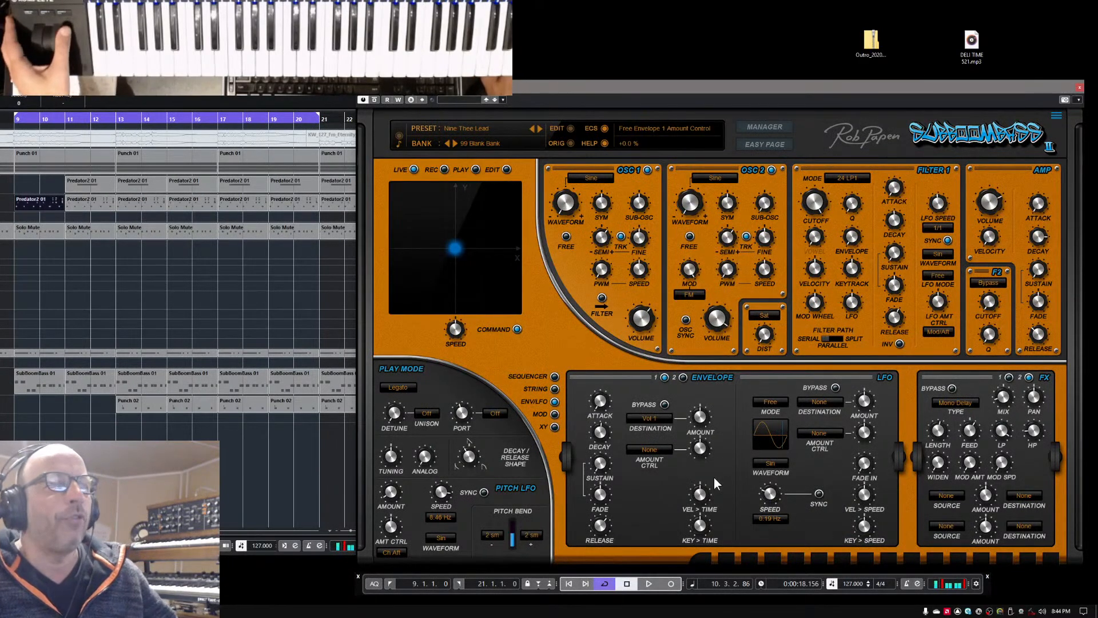
click(480, 125)
mouse_move(486, 130)
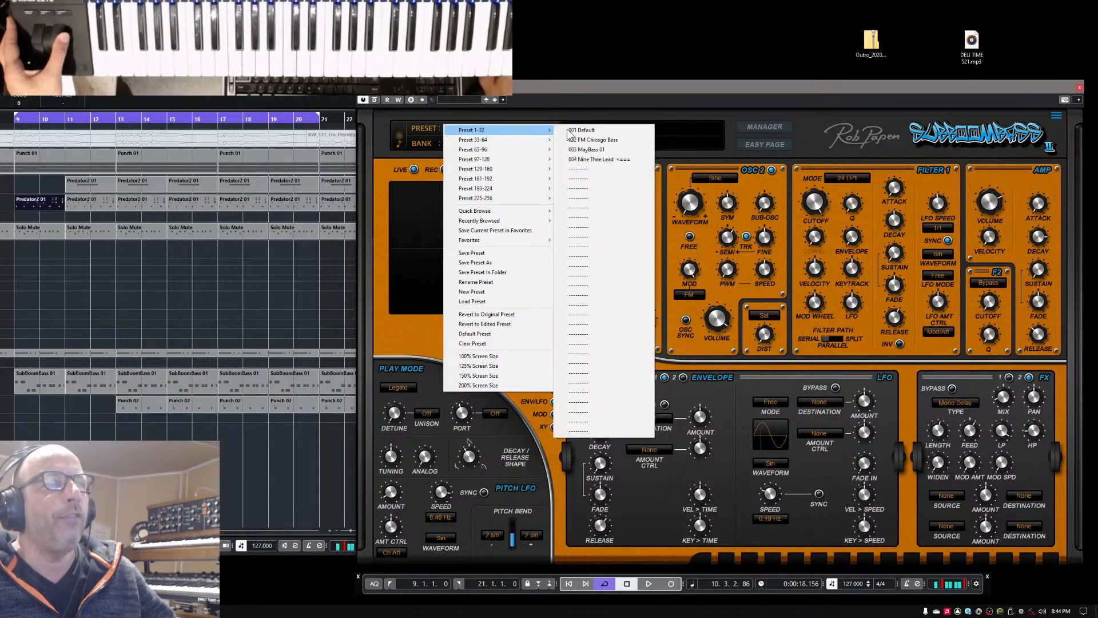
click(599, 130)
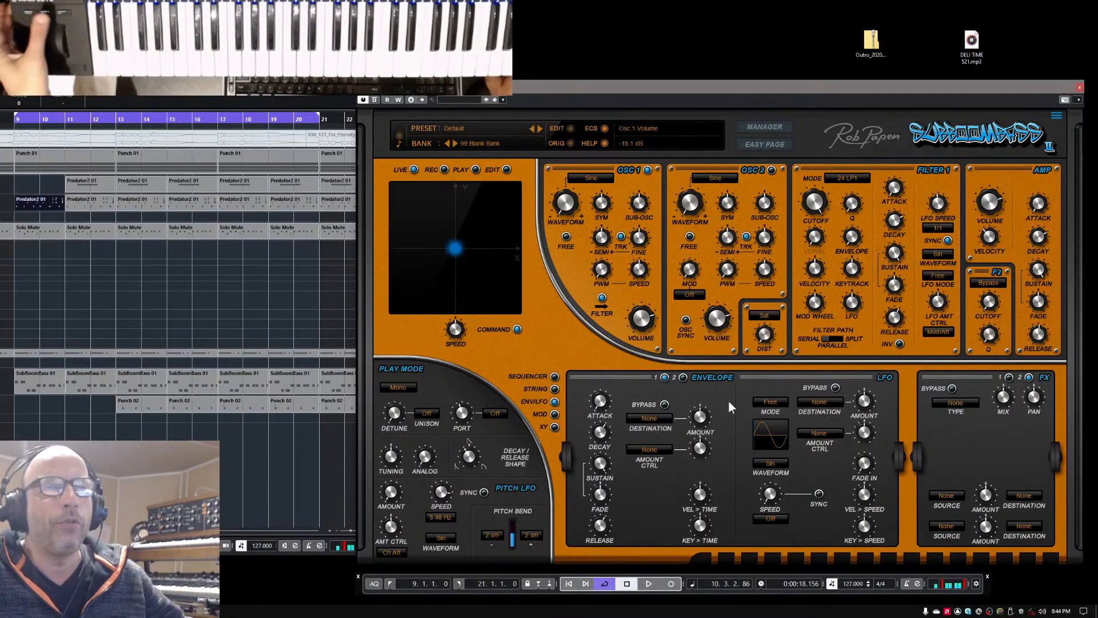
- Route Mod Wheel to Osc 1 Semi in the first mod matrix row with an amount of 36 semitones
click(555, 414)
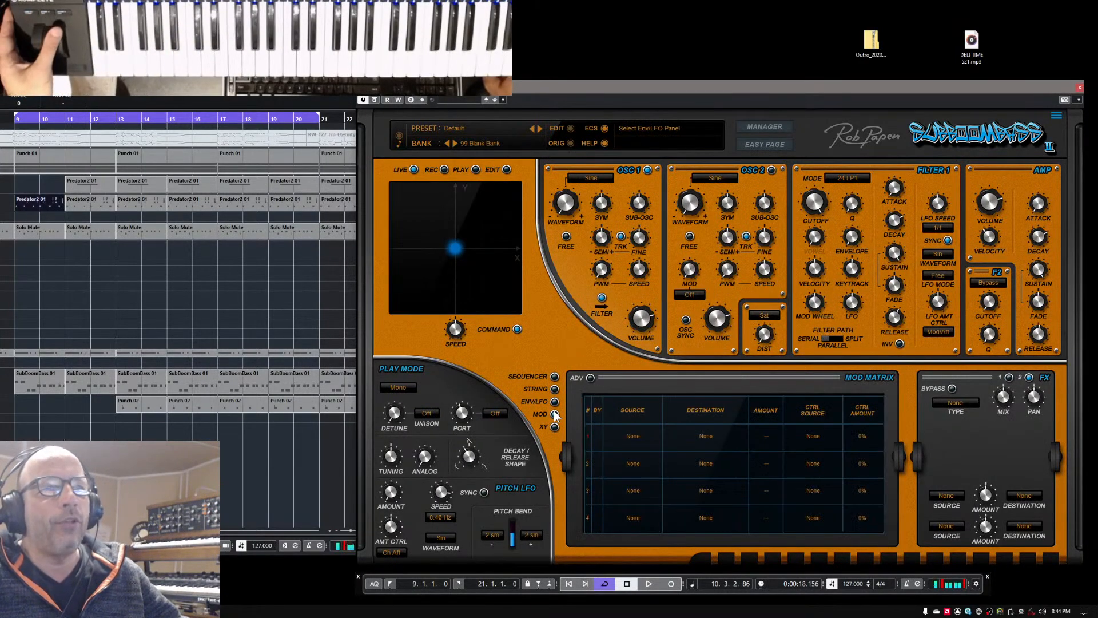
click(646, 441)
mouse_move(672, 453)
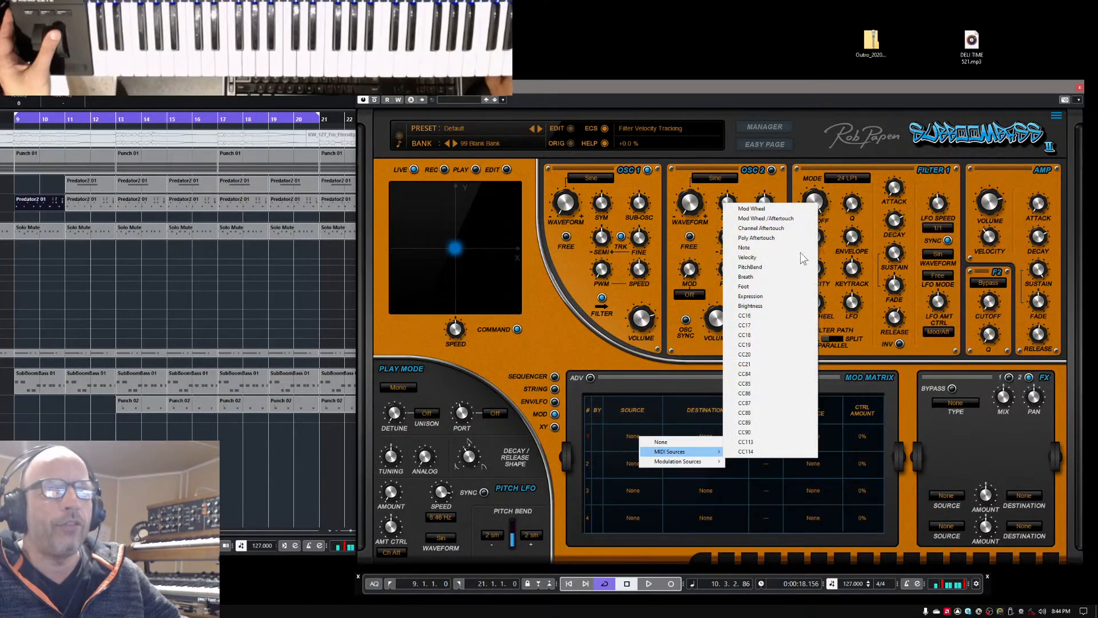
click(752, 208)
click(708, 437)
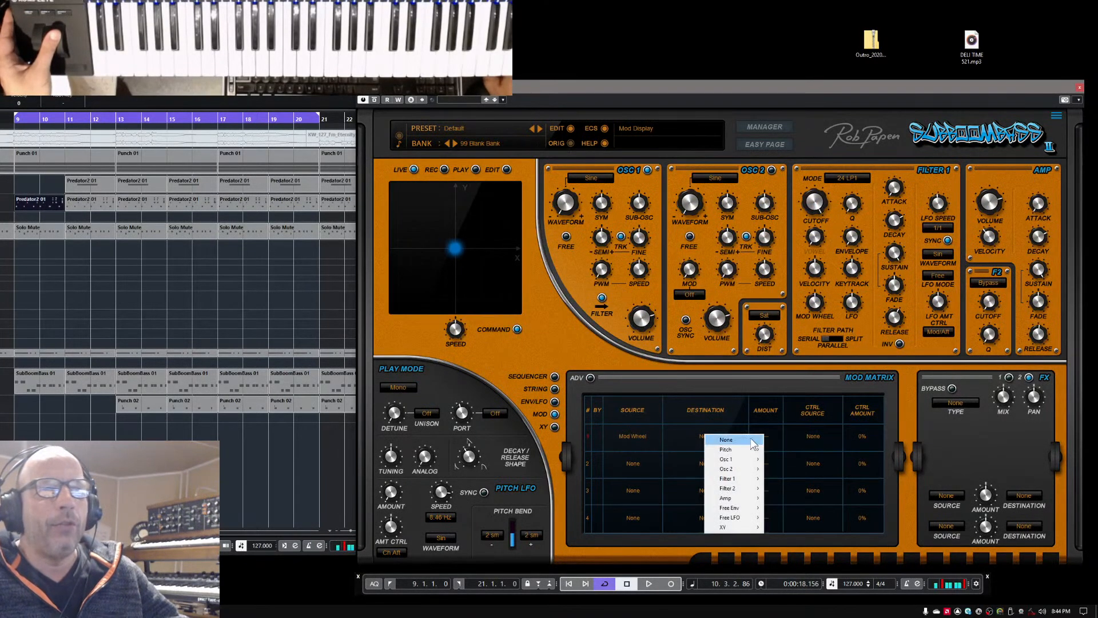
mouse_move(752, 461)
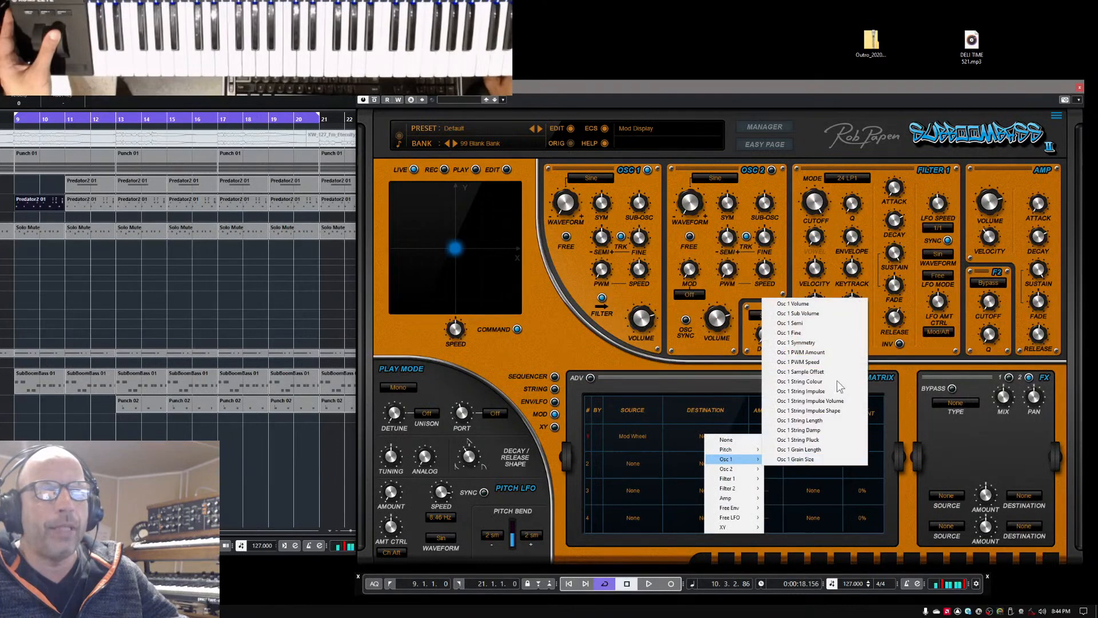
click(826, 323)
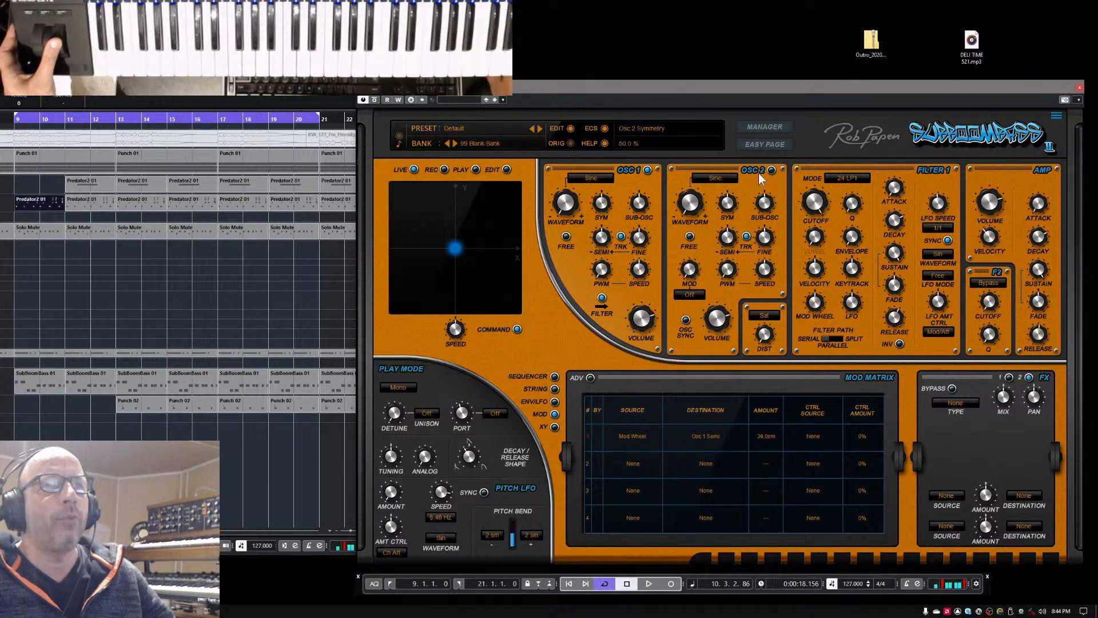
- Set oscillator 2's modulation mode to FM and route free envelope 1 to Osc 1 Volume
click(690, 294)
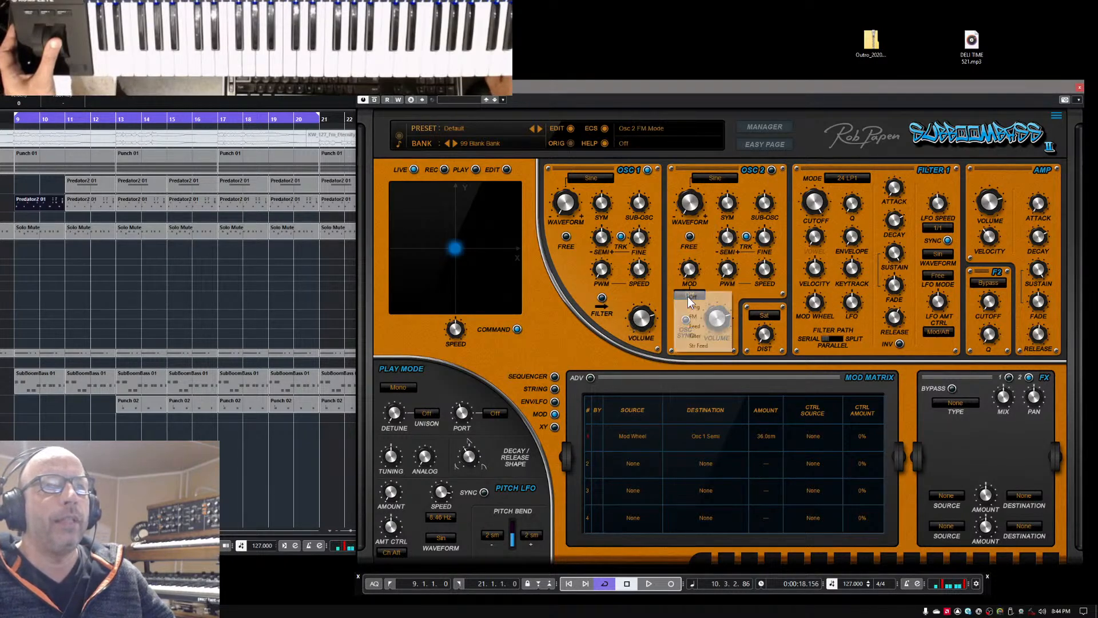
click(694, 310)
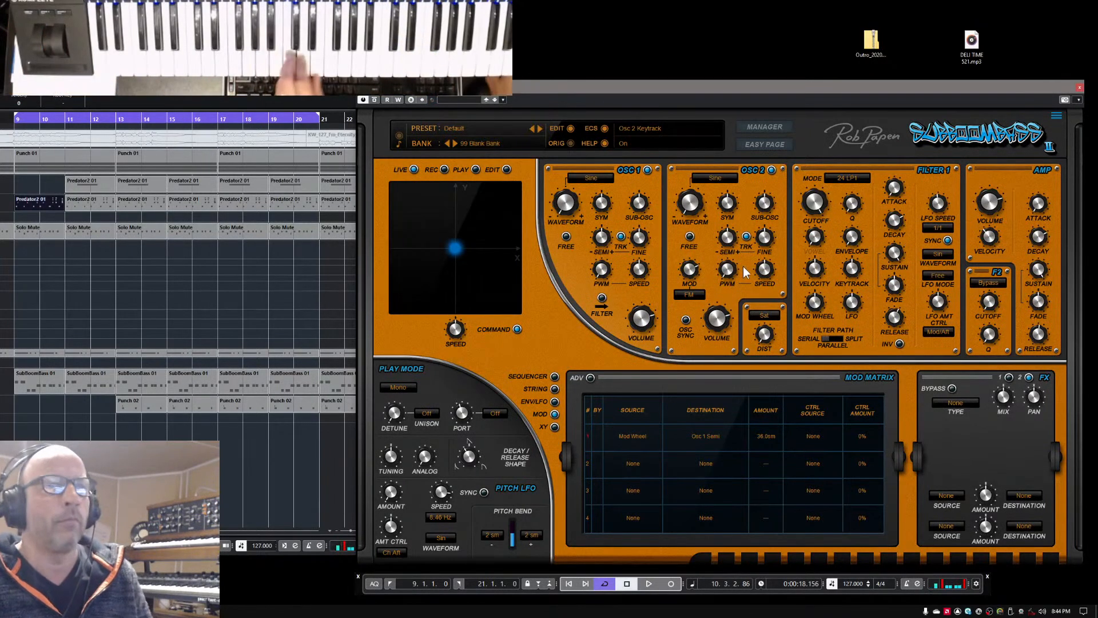
click(555, 401)
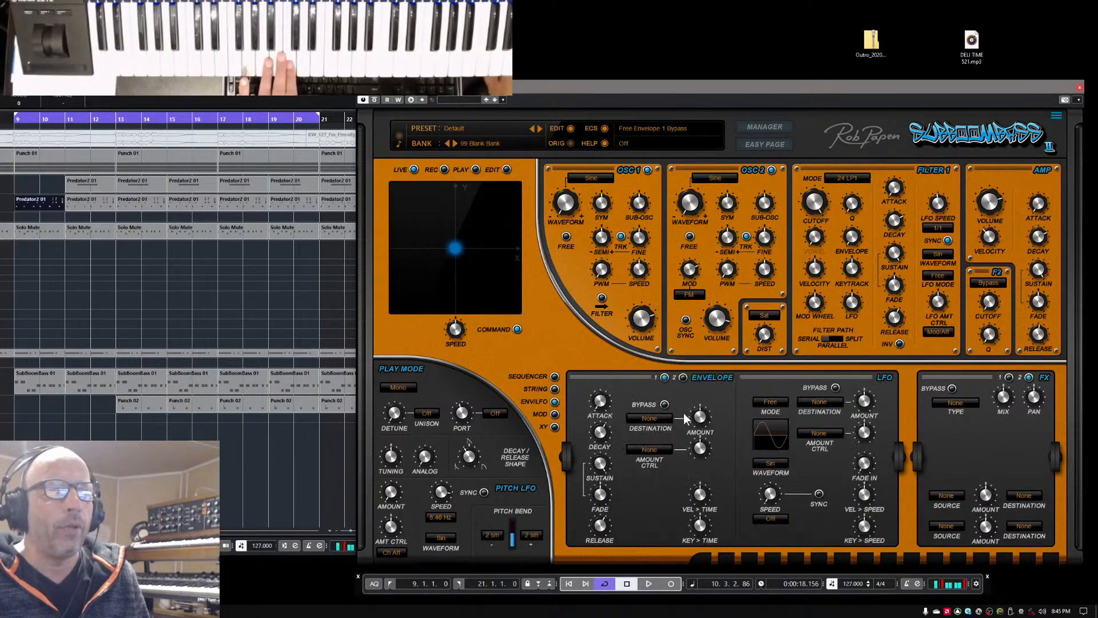
click(649, 418)
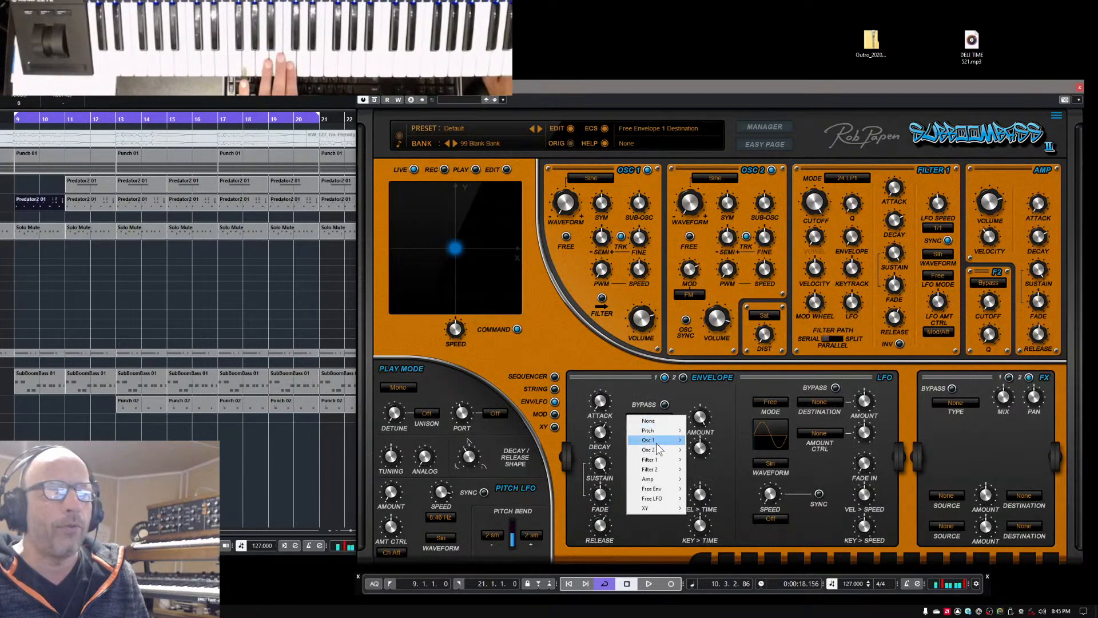
mouse_move(659, 440)
click(715, 440)
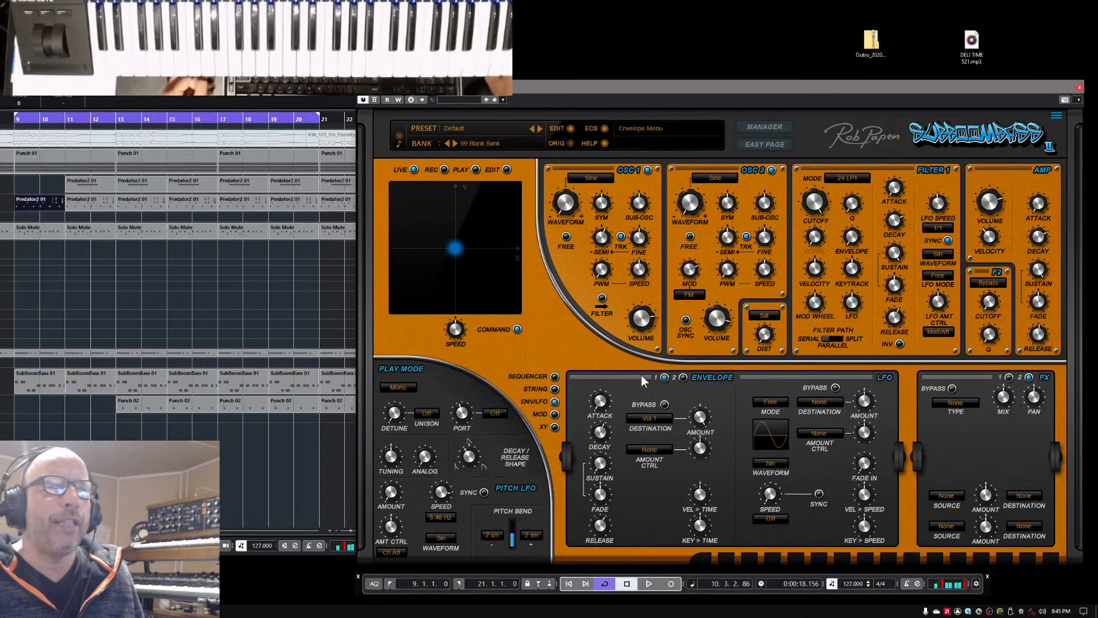
- Try adding a second mod matrix route from Mod Wheel to Osc 1 Semi with an amount of about 25 semitones
click(554, 415)
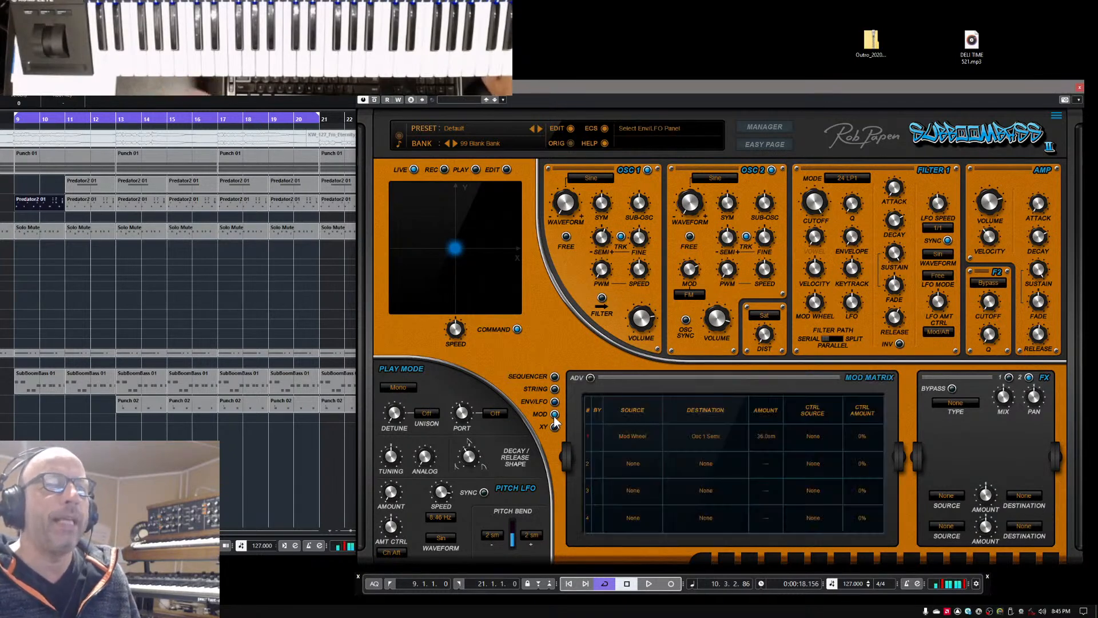
mouse_move(601, 235)
mouse_down()
mouse_move(616, 260)
mouse_move(621, 229)
mouse_up()
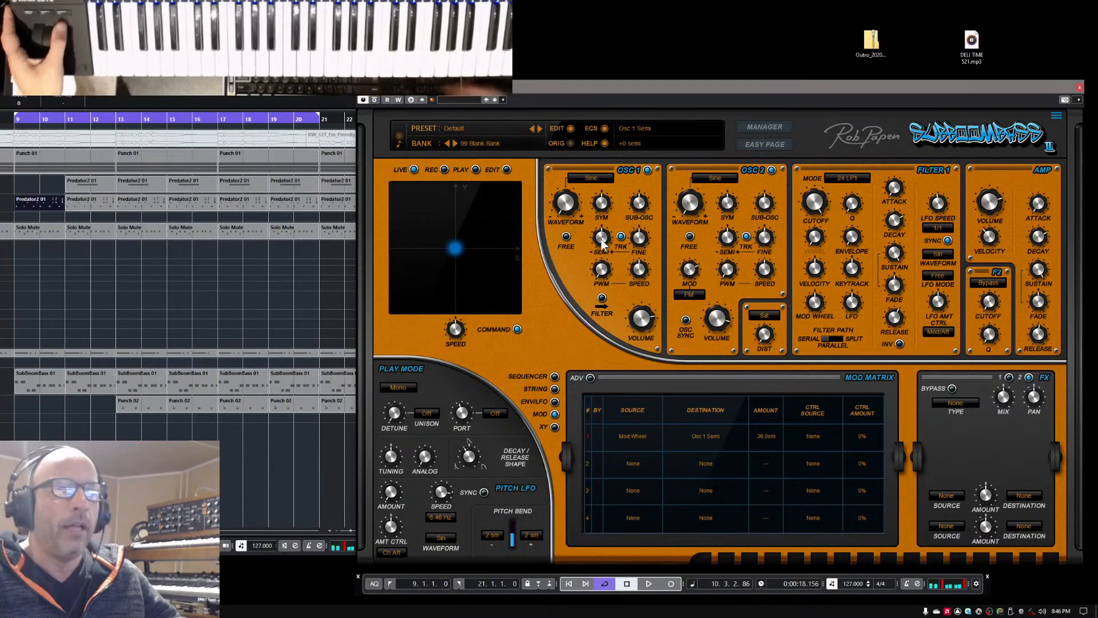
click(635, 458)
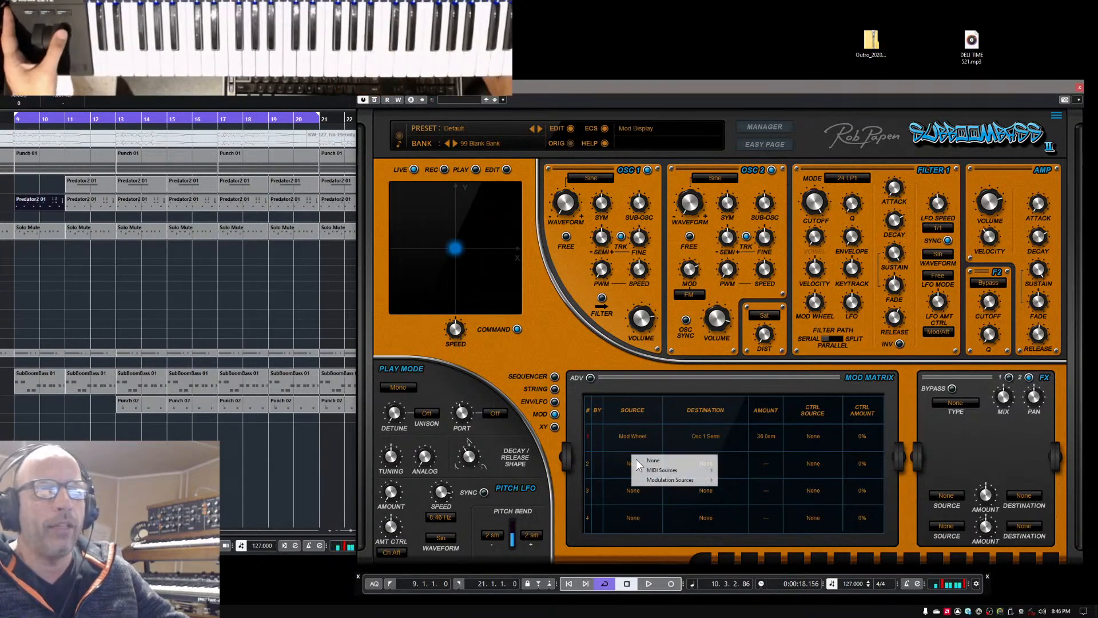
mouse_move(662, 471)
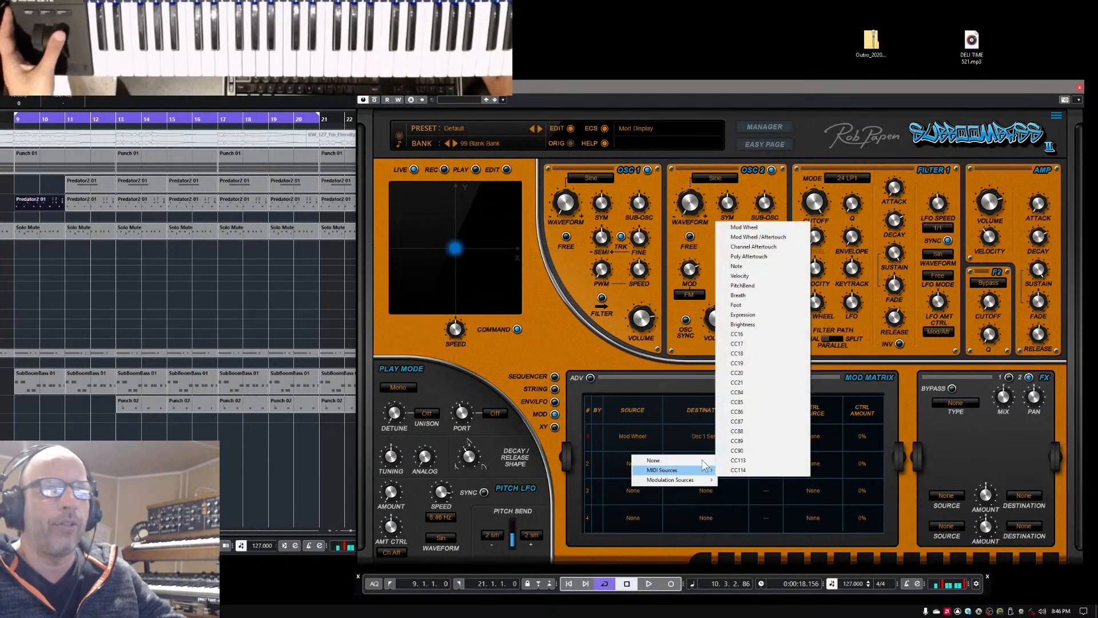
click(738, 228)
click(704, 462)
mouse_move(724, 490)
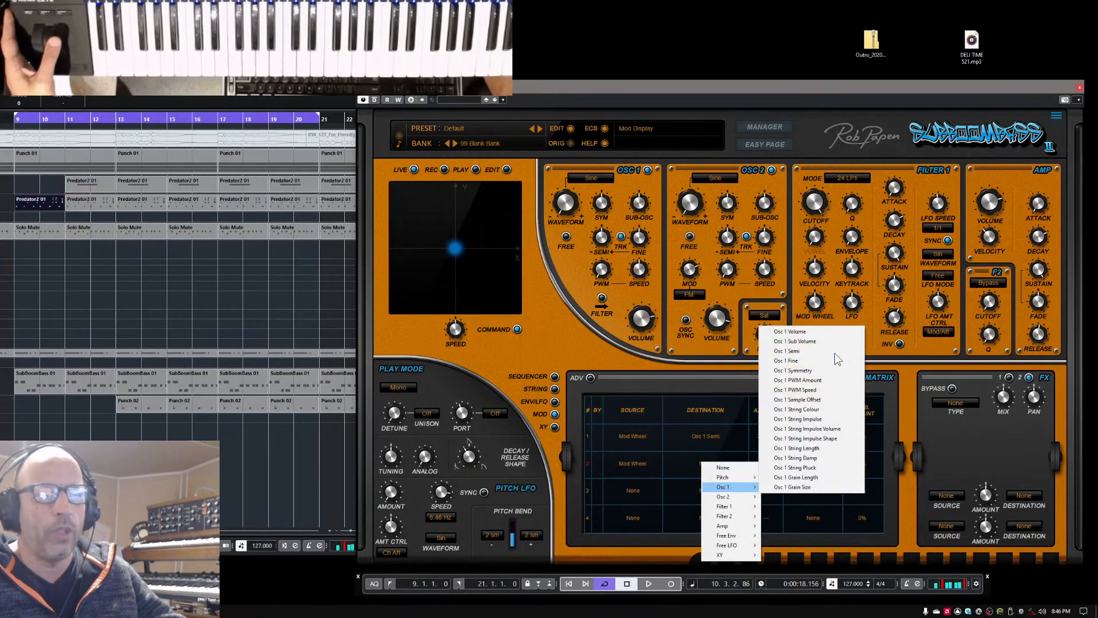
click(792, 350)
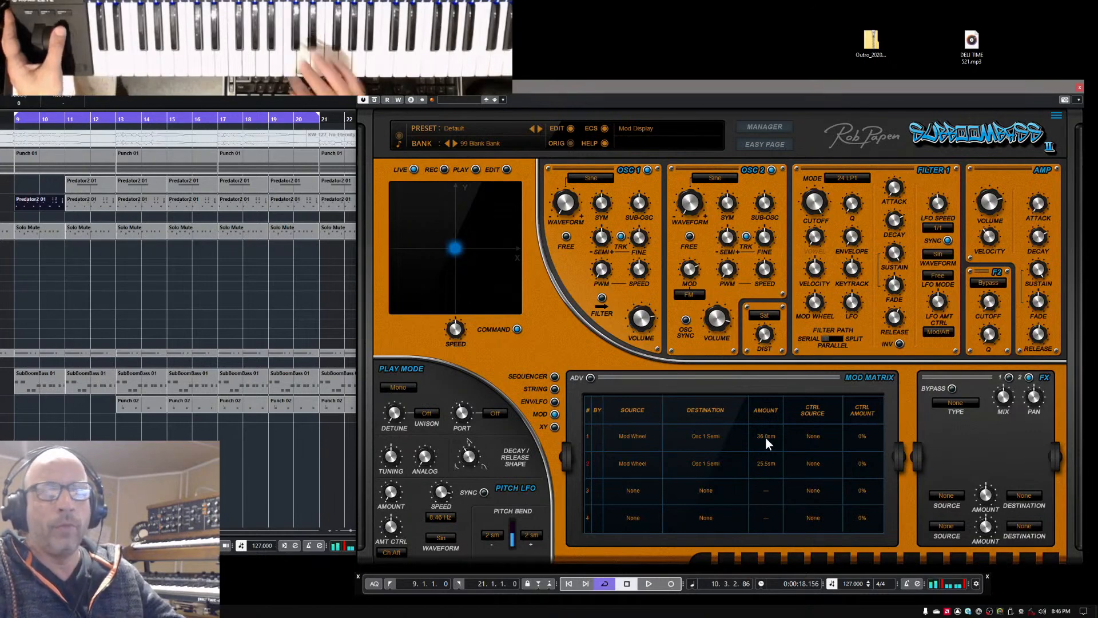
- Clear the source and destination of the second mod matrix row and set the first row's amount to 19 semitones
click(636, 462)
click(641, 463)
click(719, 463)
click(721, 465)
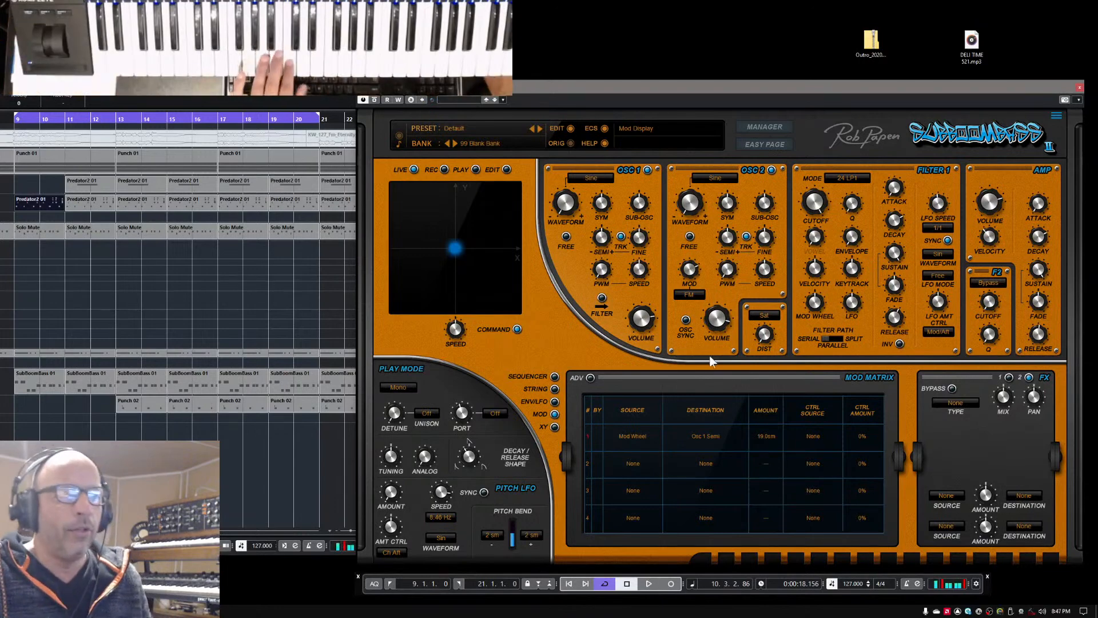
- Adjust oscillator 2's volume and check the sound against project playback and the MixConsole before returning to SubBoomBass2
drag(707, 326, 718, 319)
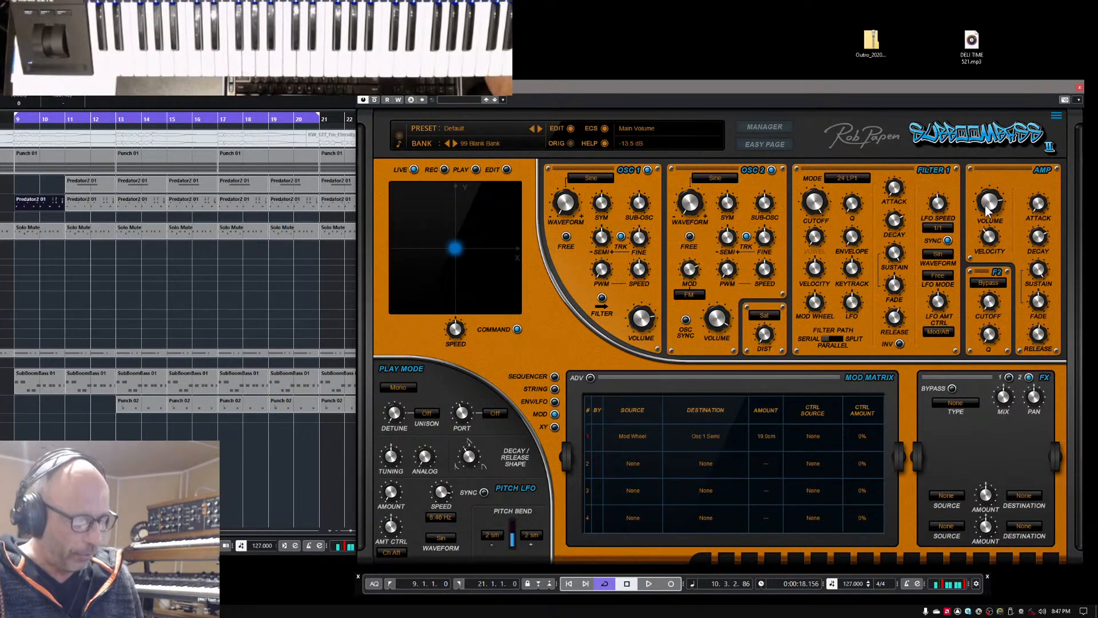
key(space)
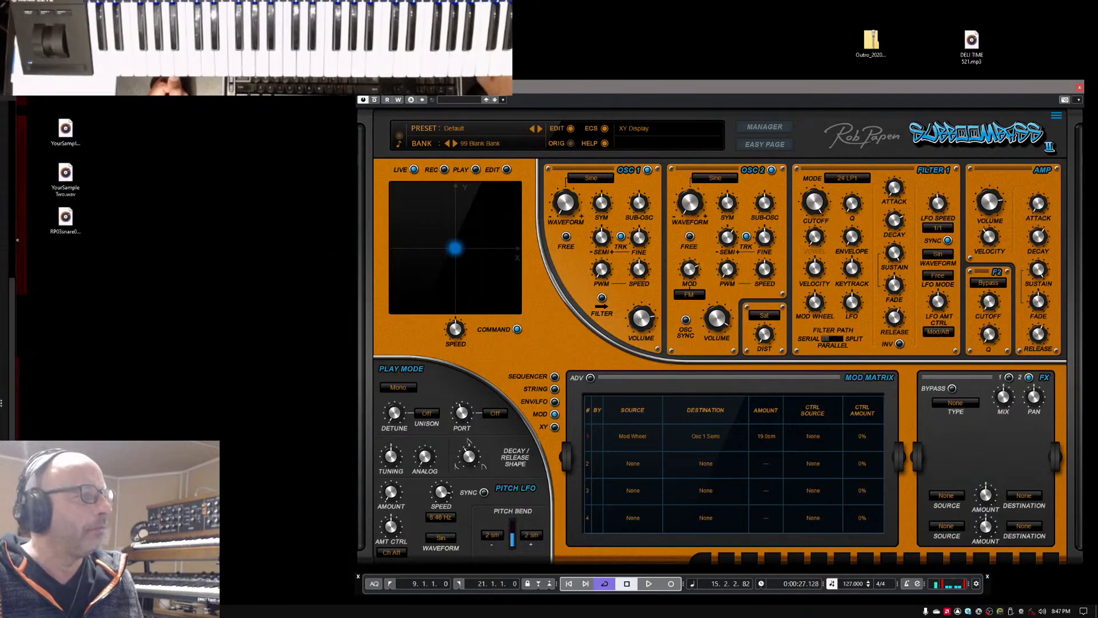
key(F3)
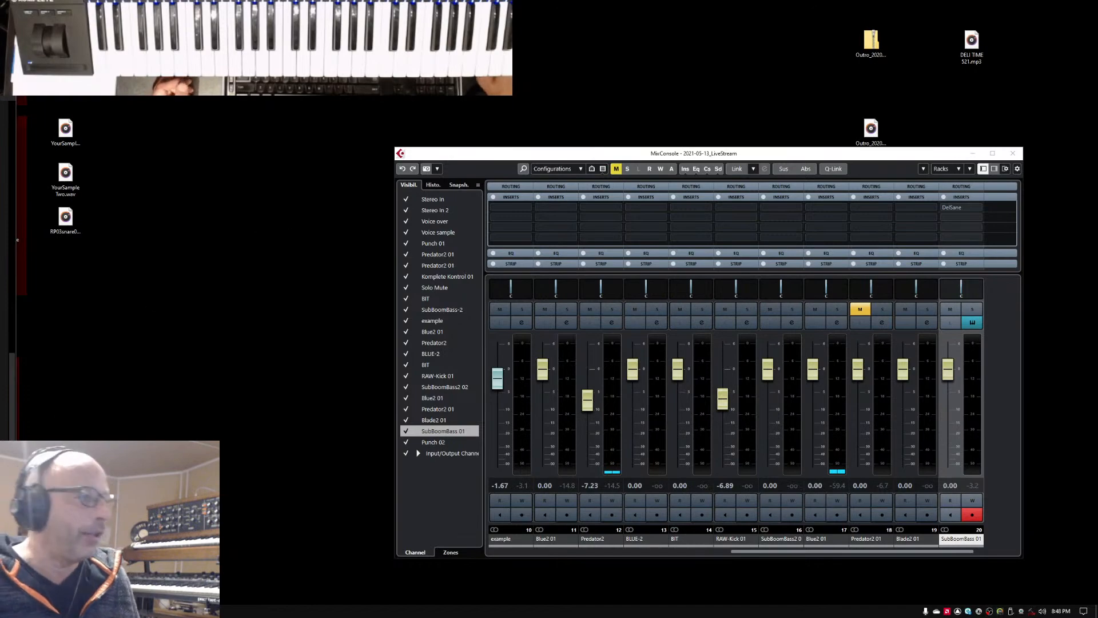
key(alt+Tab)
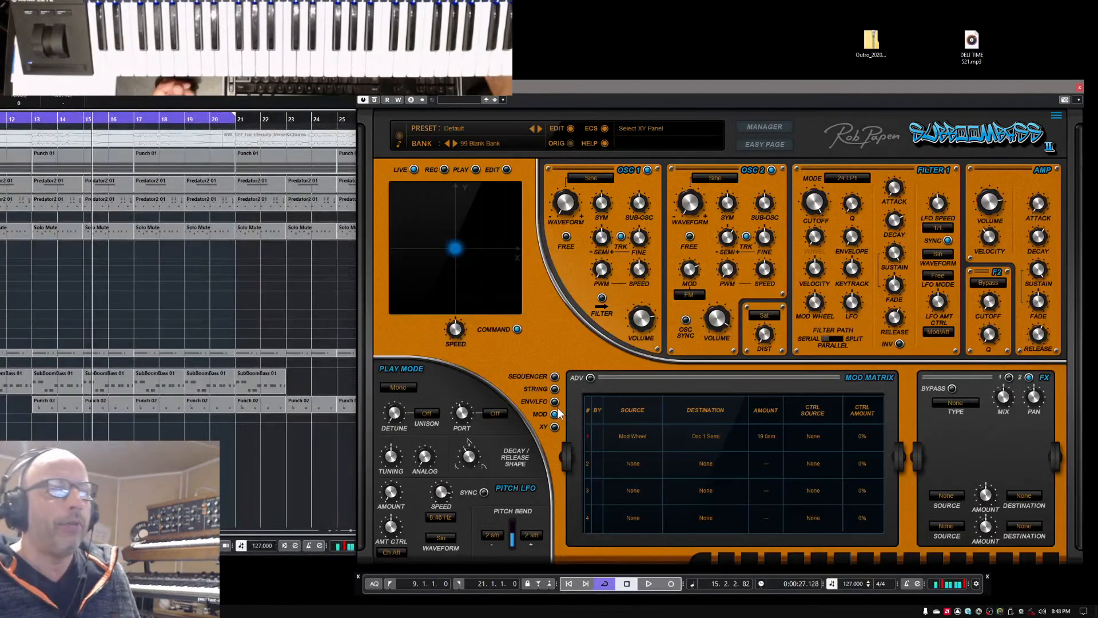
- Enable the sequencer and switch off steps 3, 5, 7, 9, 13, 15 and 16 in sequence A
click(554, 376)
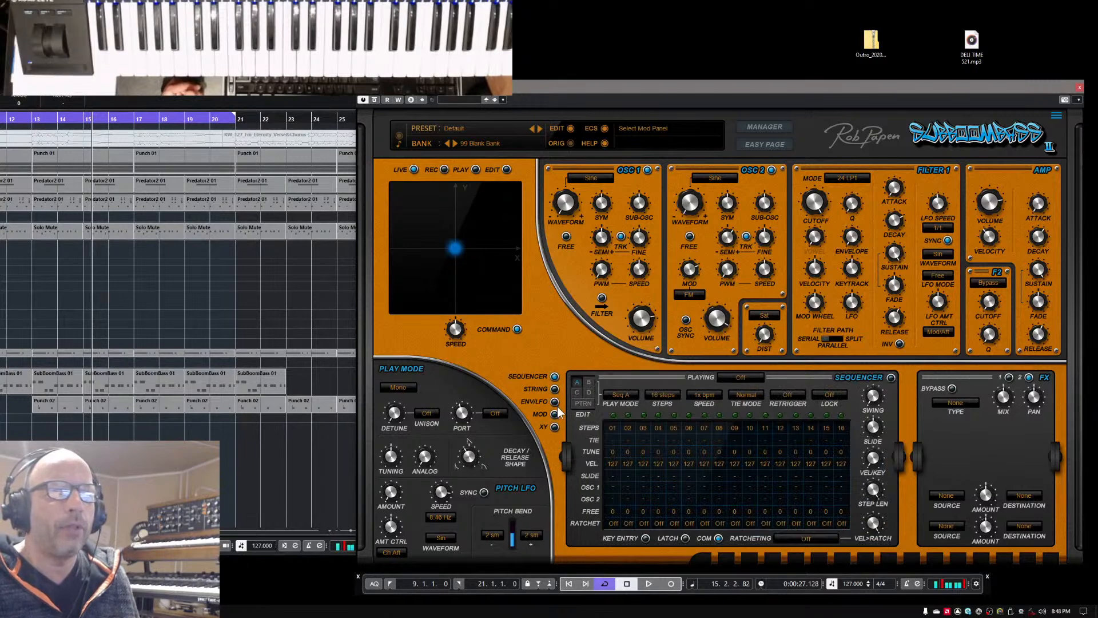
click(890, 378)
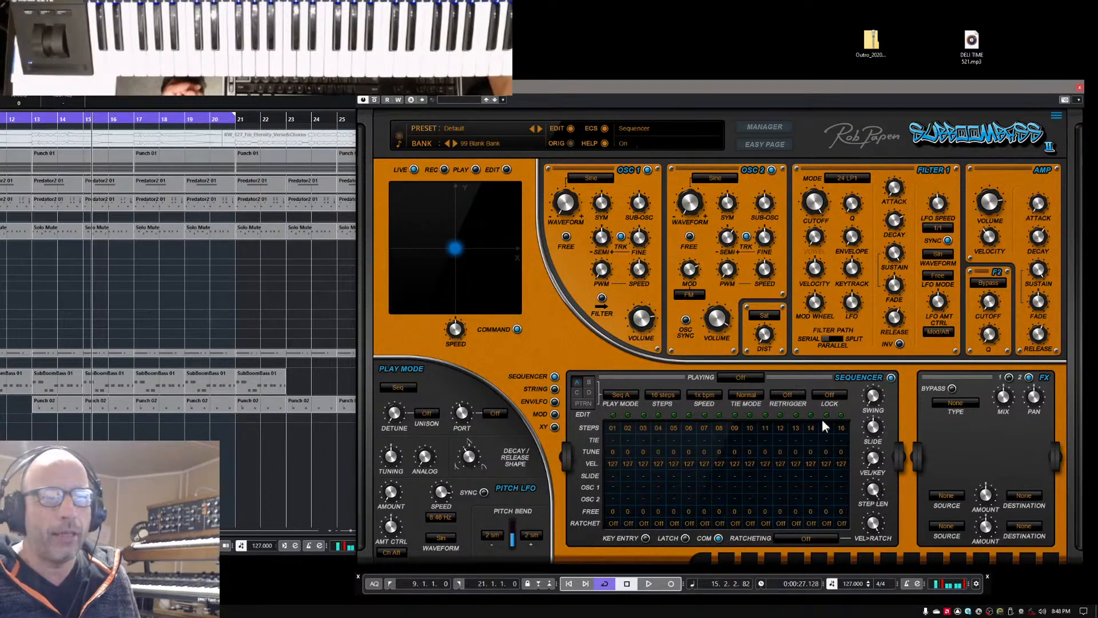
click(641, 428)
click(677, 427)
click(704, 428)
click(734, 427)
click(794, 428)
click(839, 428)
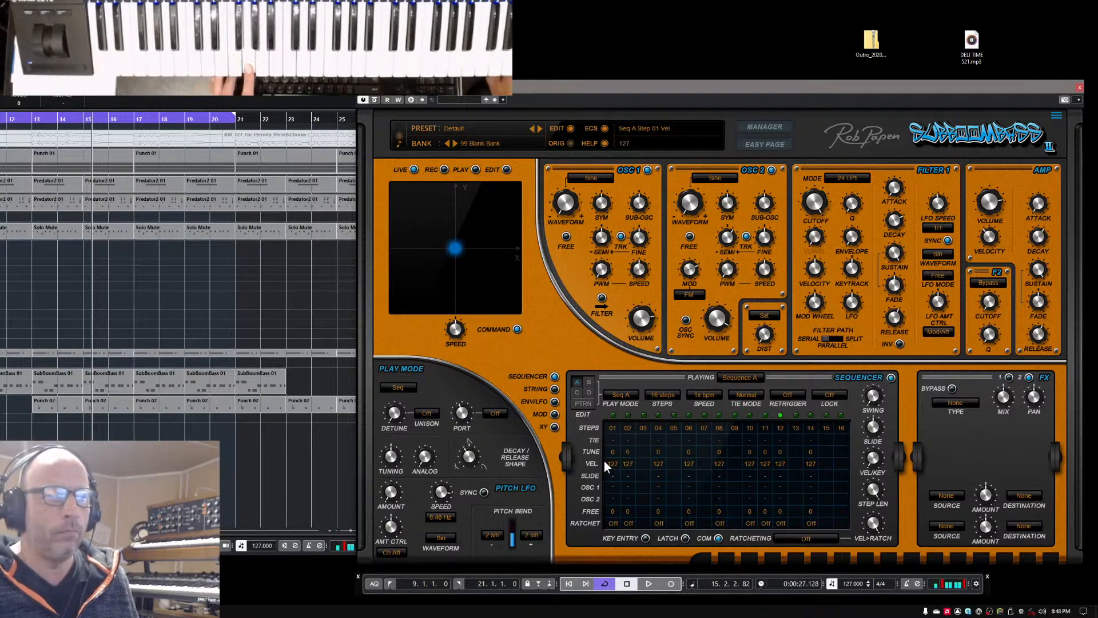
- Vary sequence A's step velocities, setting step 2 to 85, step 4 to 79, step 6 to 100, step 8 to 94 and step 10 to 62
mouse_move(627, 462)
mouse_down()
mouse_move(627, 473)
mouse_move(661, 488)
mouse_move(692, 480)
mouse_move(757, 503)
mouse_up()
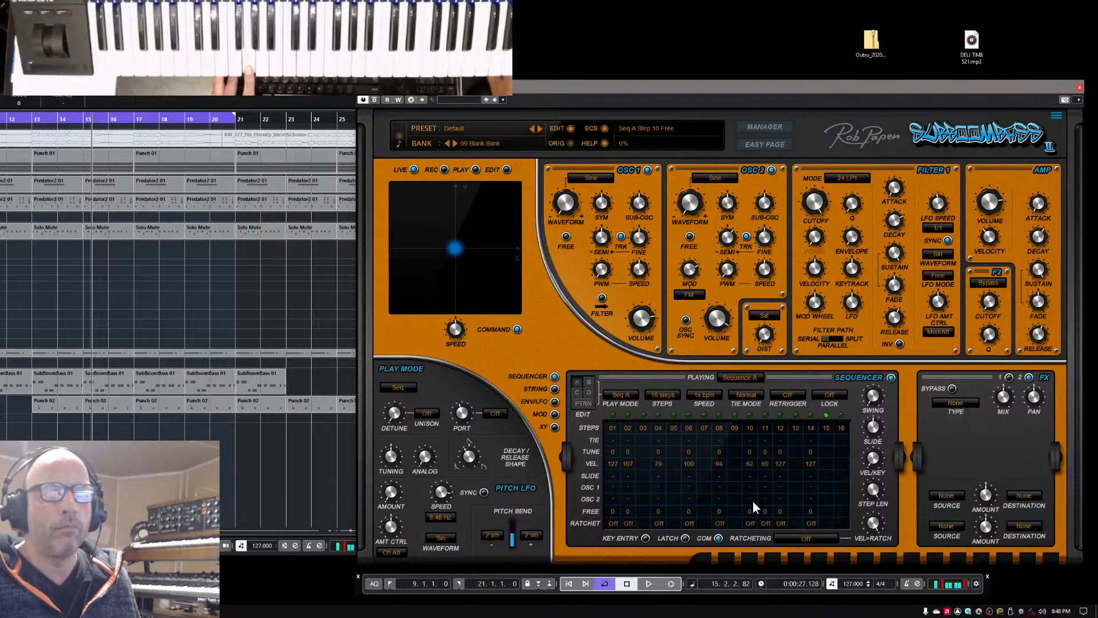
drag(628, 462, 632, 477)
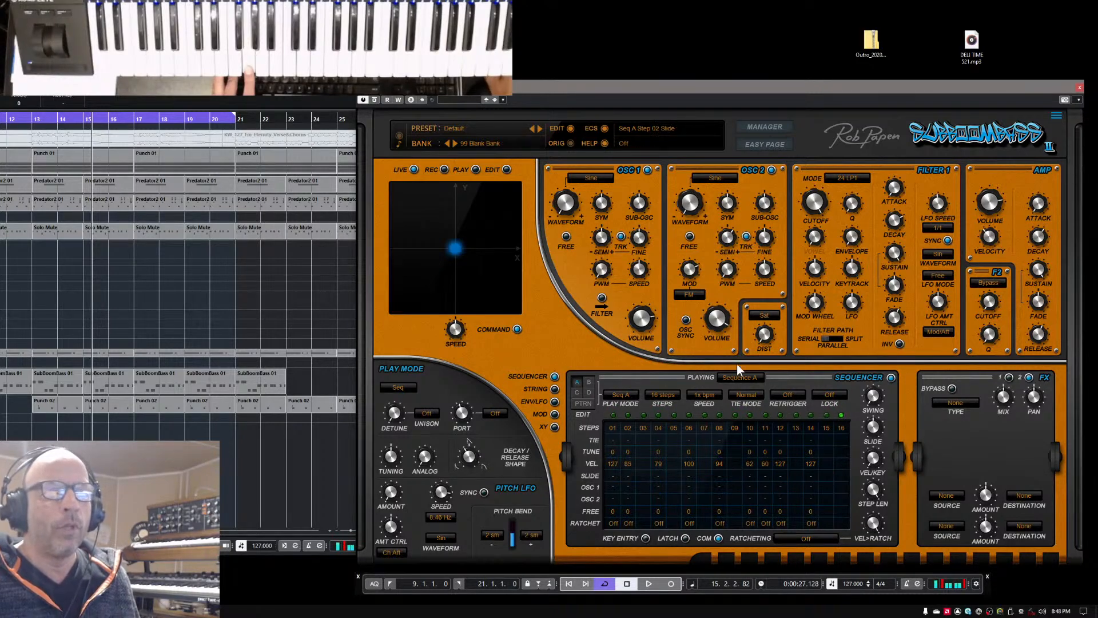
- Route Velocity to Osc 1 Volume in the second mod matrix row with an amount of 32%
click(554, 414)
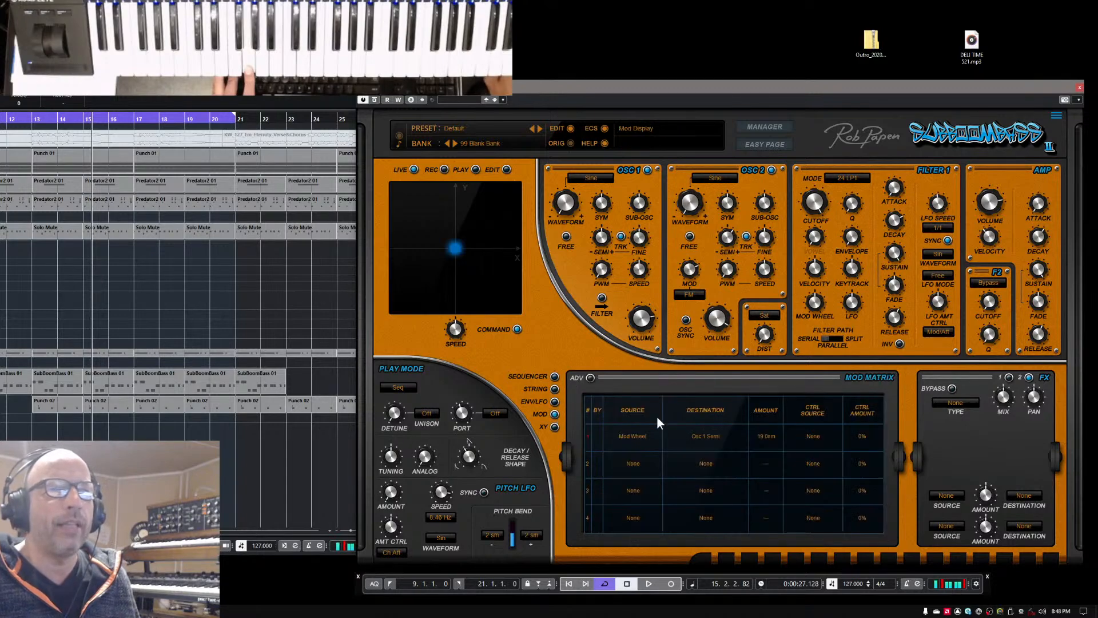
click(630, 462)
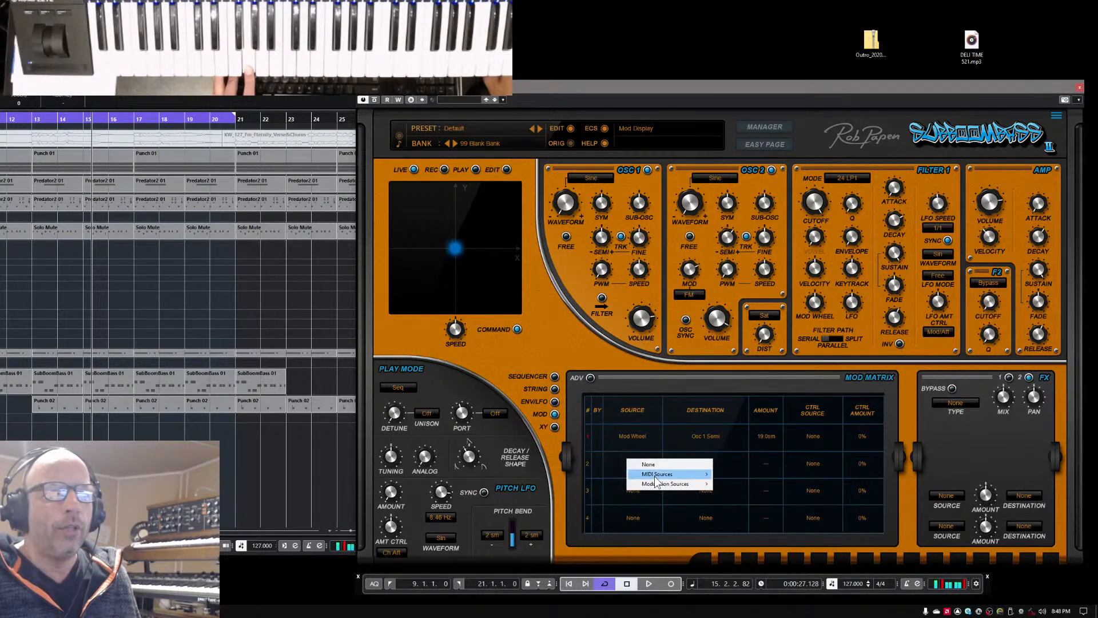
mouse_move(655, 474)
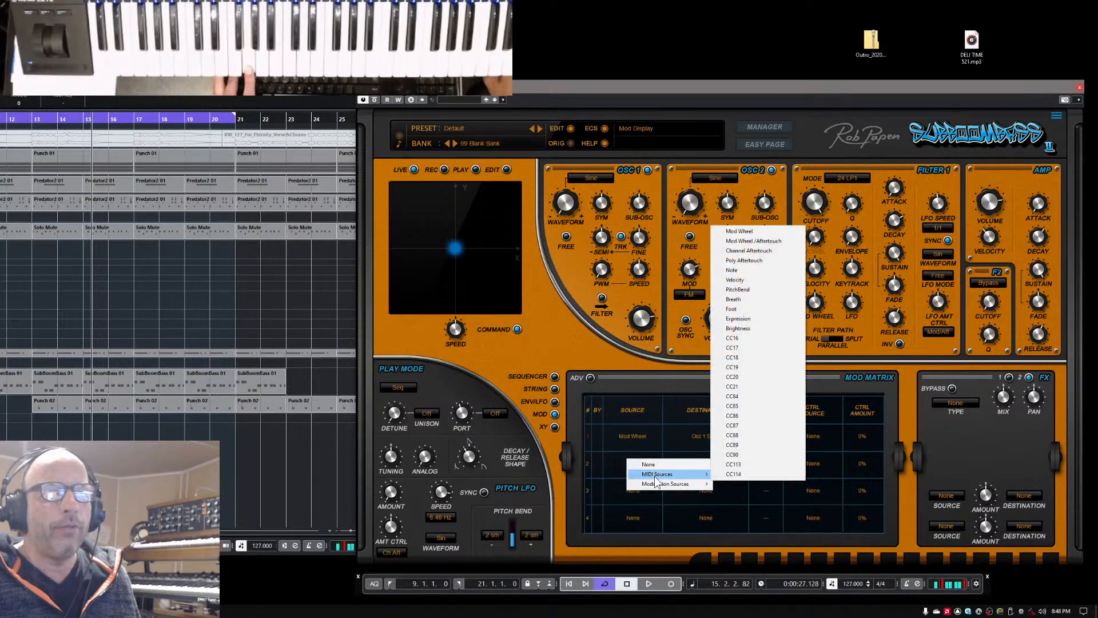
click(763, 280)
click(705, 464)
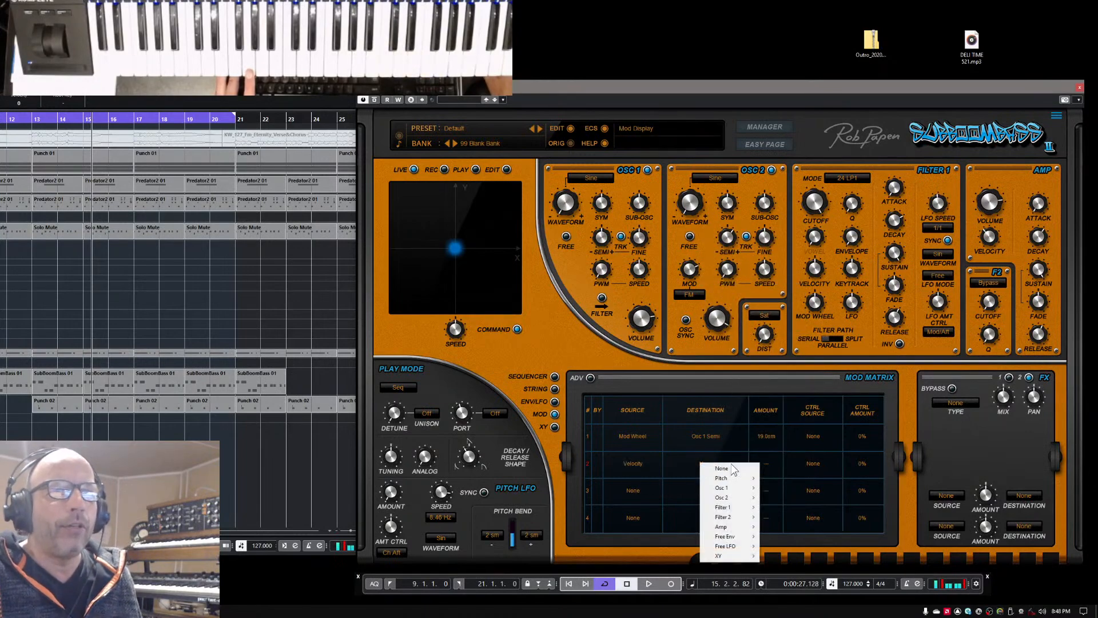
mouse_move(740, 487)
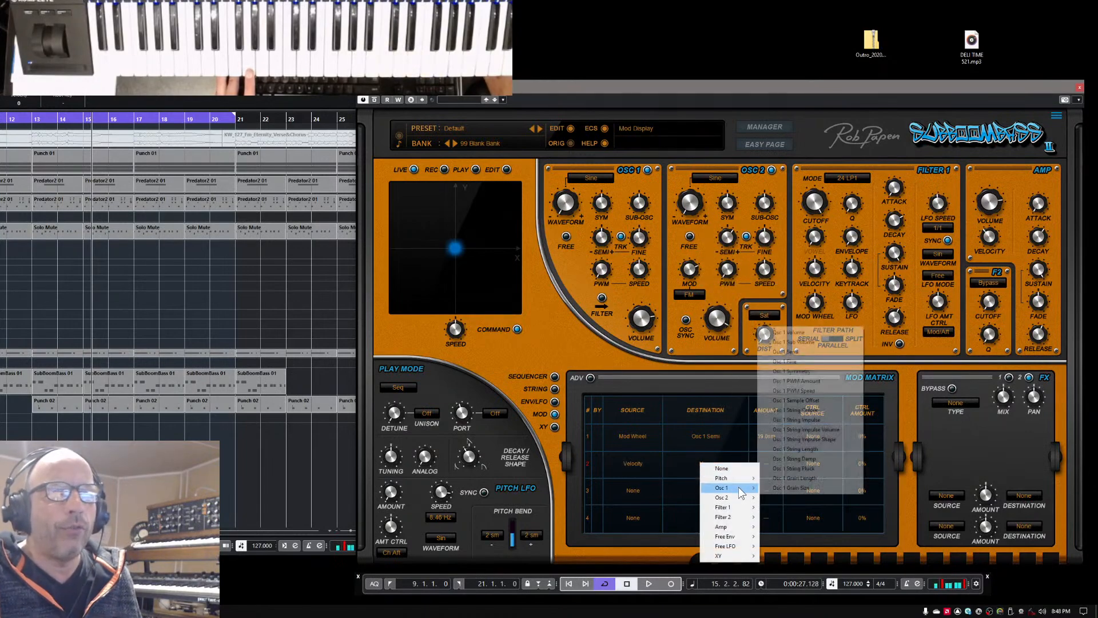
click(801, 334)
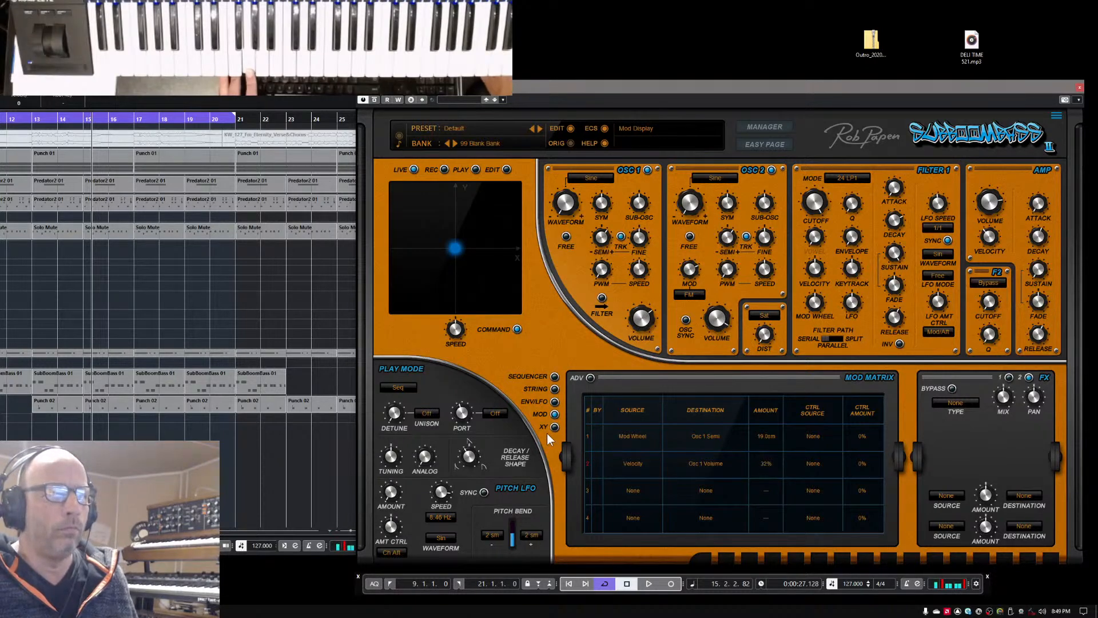
- Remove the slide from sequencer step 12 and set the velocities of step 2 to 74 and step 12 to 90
click(555, 402)
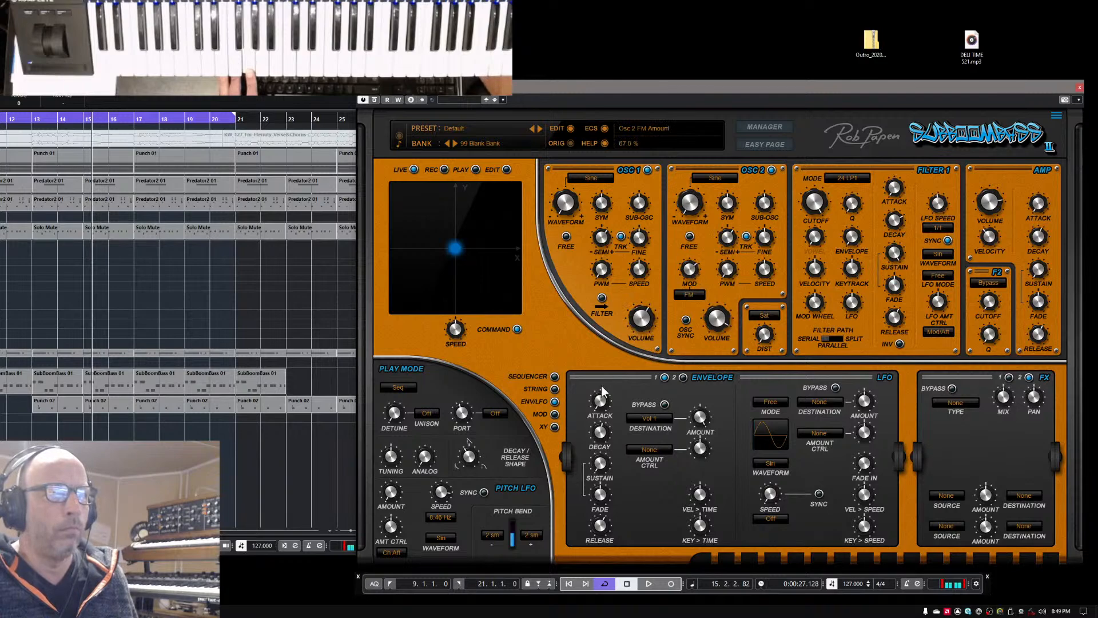
click(554, 414)
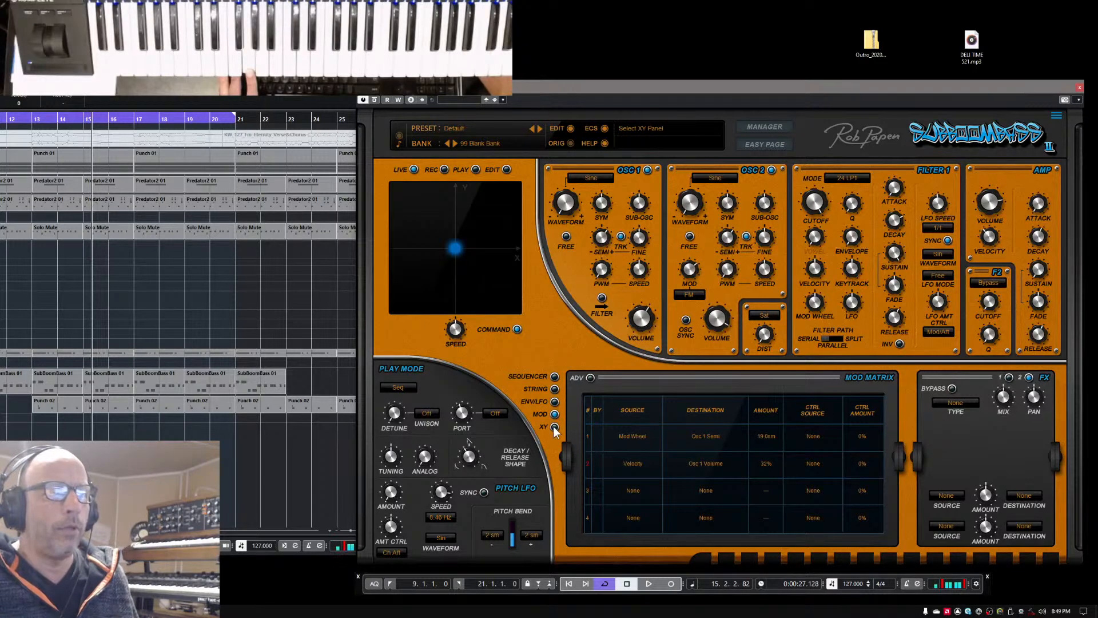
click(554, 376)
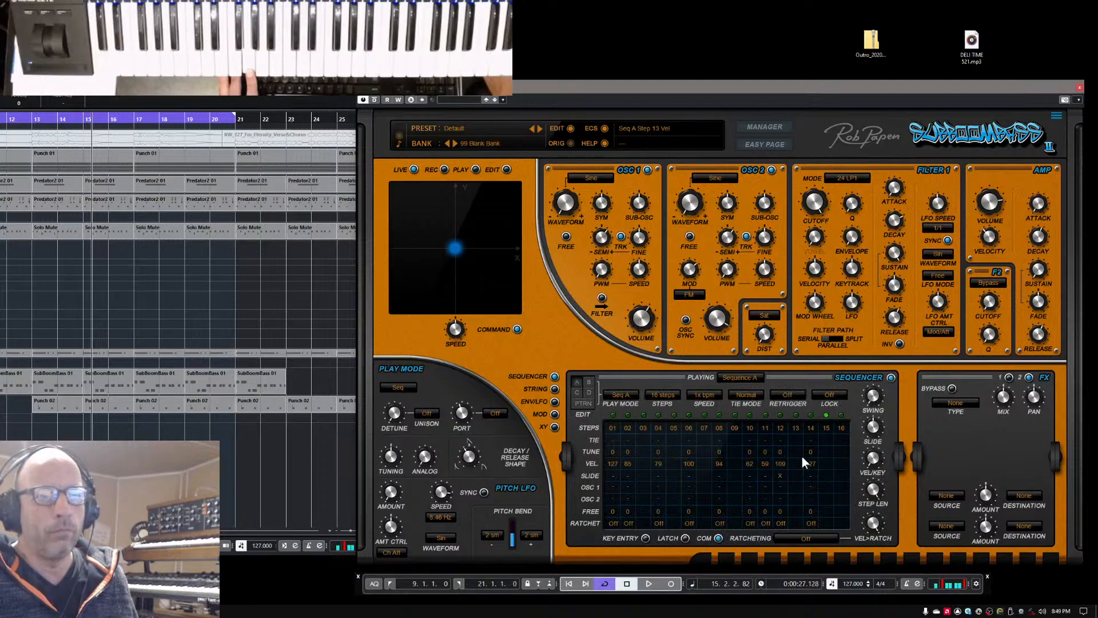
click(782, 472)
drag(783, 465, 787, 476)
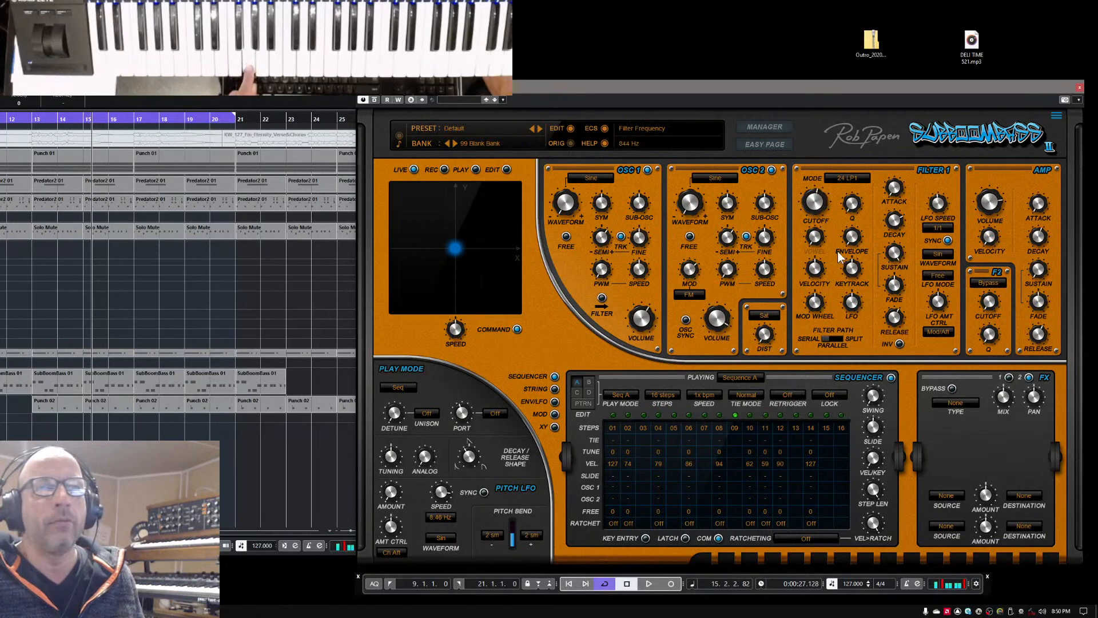
- Set filter 1's velocity tracking to 38% and adjust its cutoff
drag(819, 275, 824, 259)
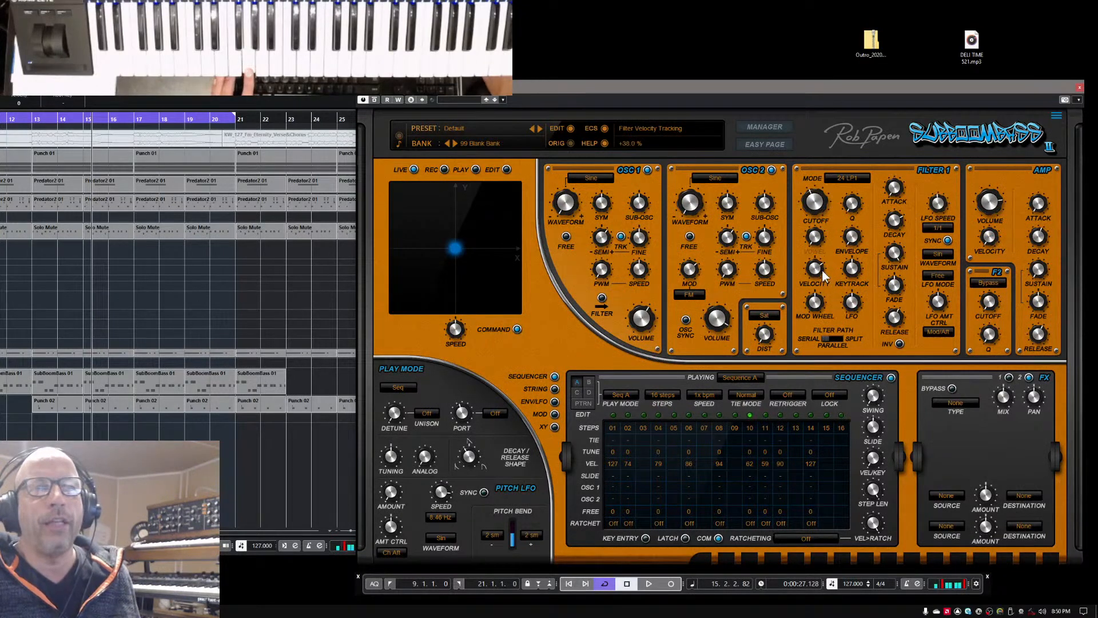
drag(819, 199, 824, 190)
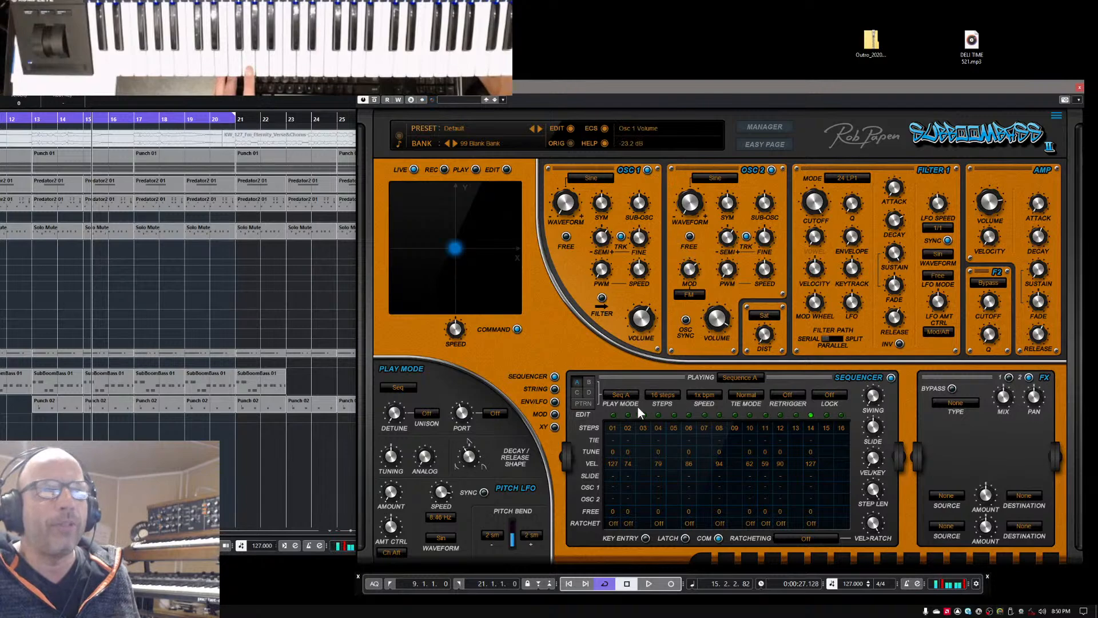
- Review the mod matrix routings and bring up the project's MixConsole
click(554, 413)
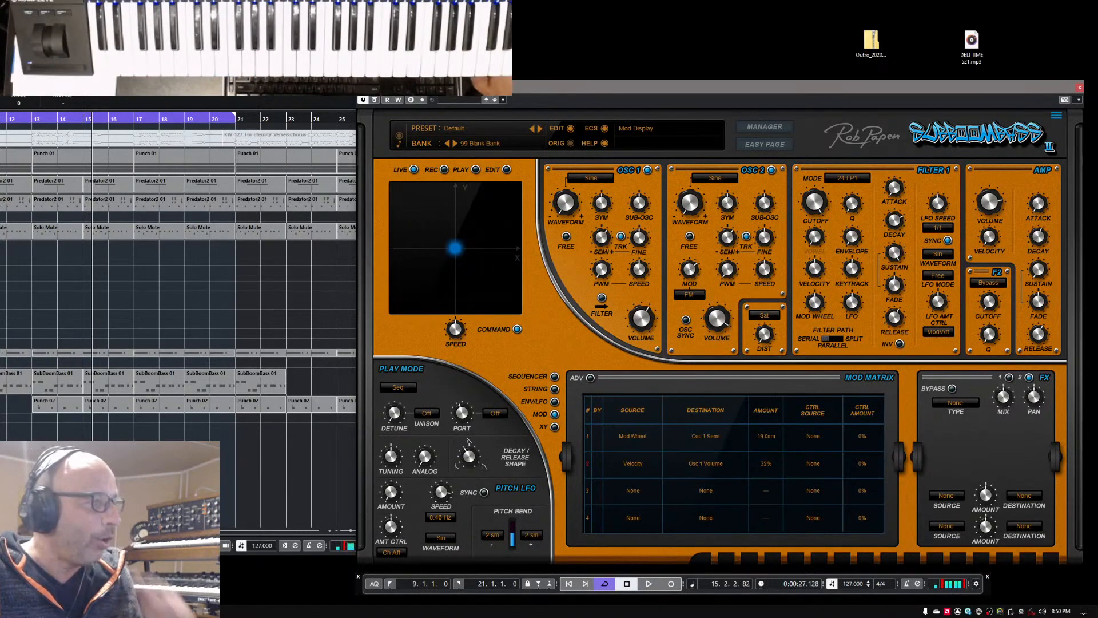
key(F3)
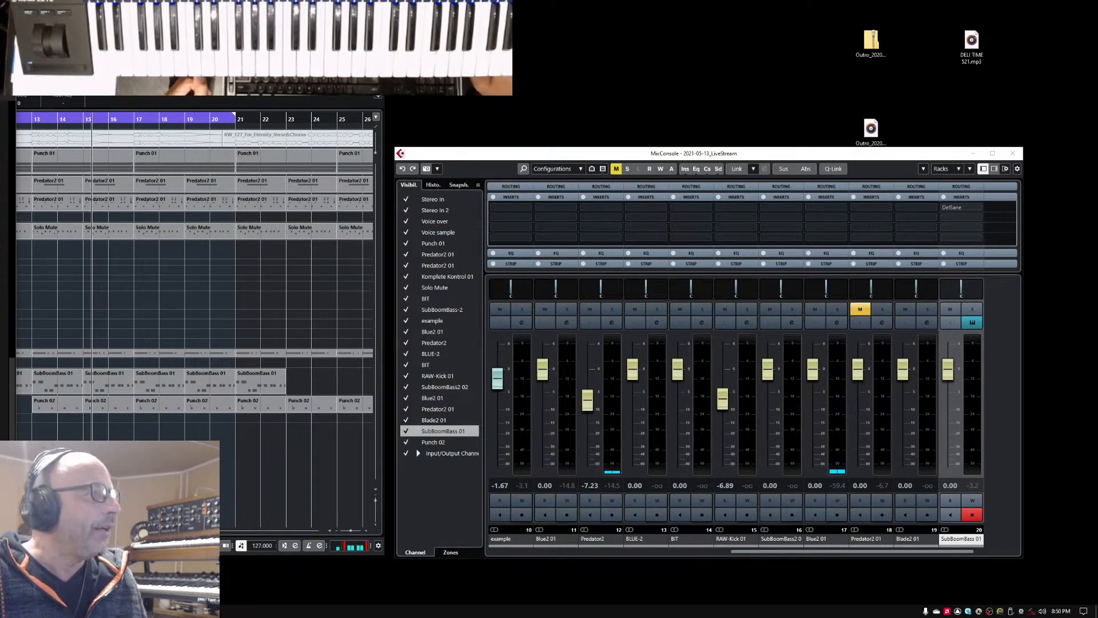
- Put away the MixConsole and the SubBoomBass2 plug-in window, and move the Outlook mail window aside to expose the desktop files
click(972, 154)
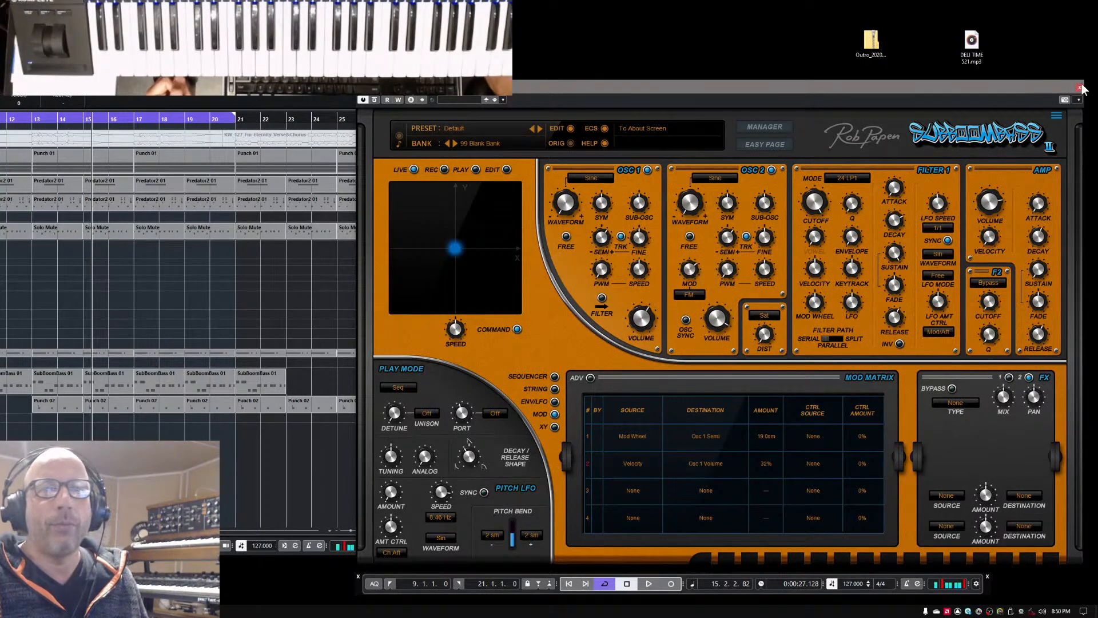
click(1079, 86)
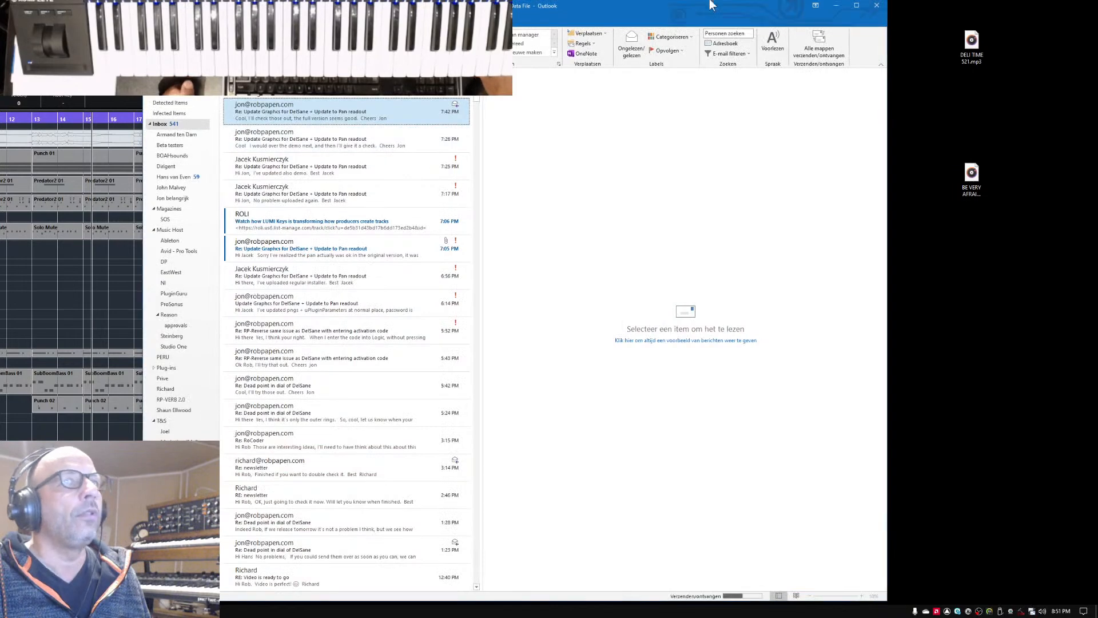
drag(707, 23, 162, 104)
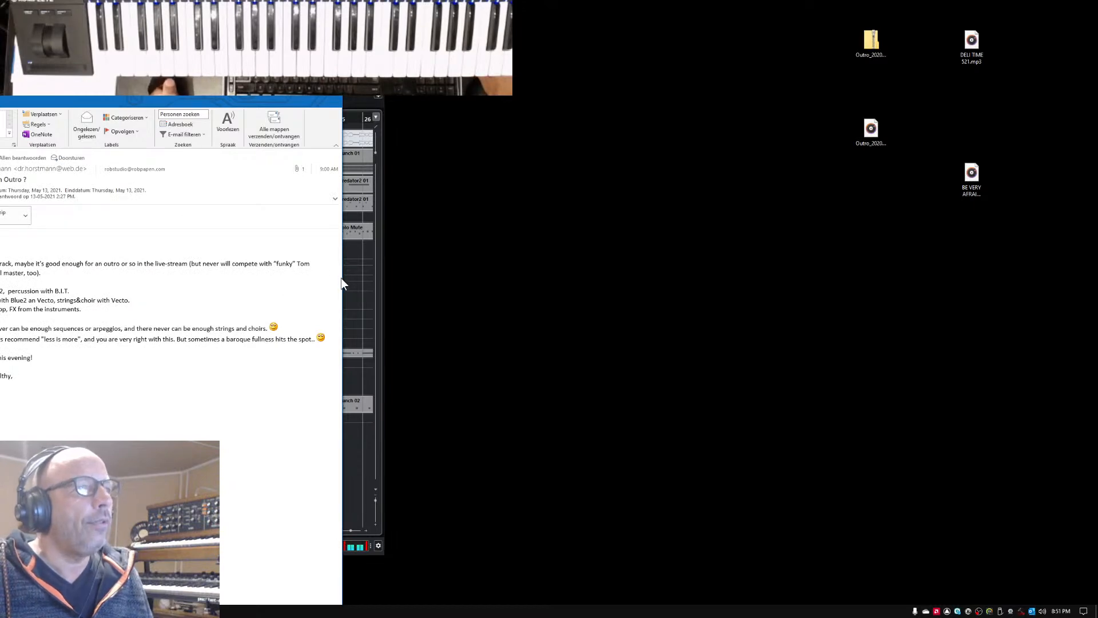
drag(341, 281, 43, 281)
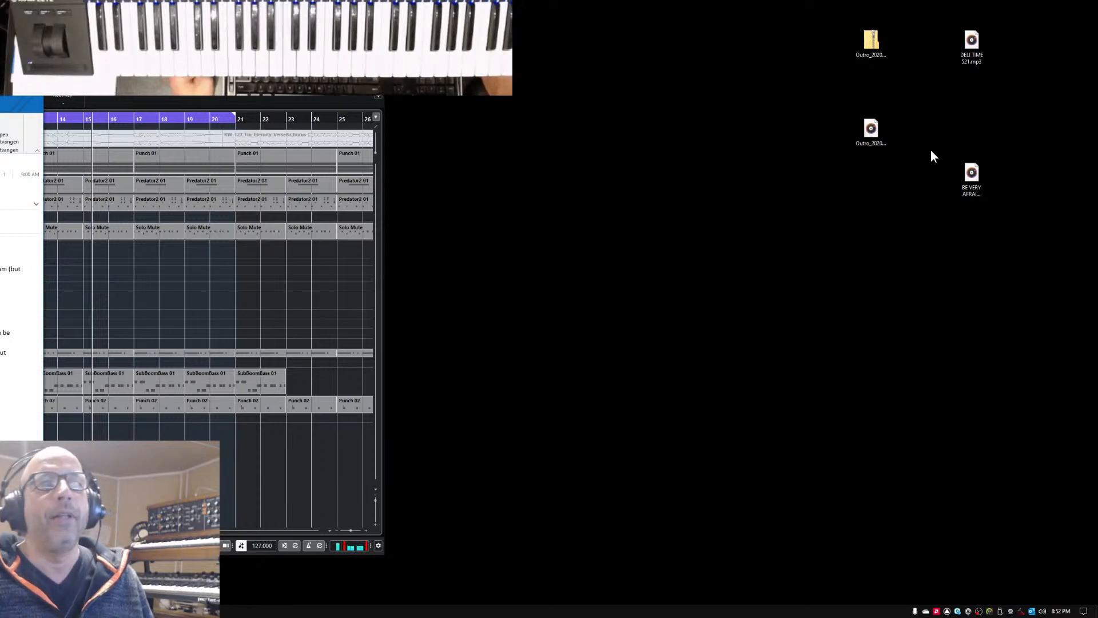
- Play the desktop file Outro_2020_61.mp3 in Groove Music with the Cubase project out of the way, and close the player
click(870, 129)
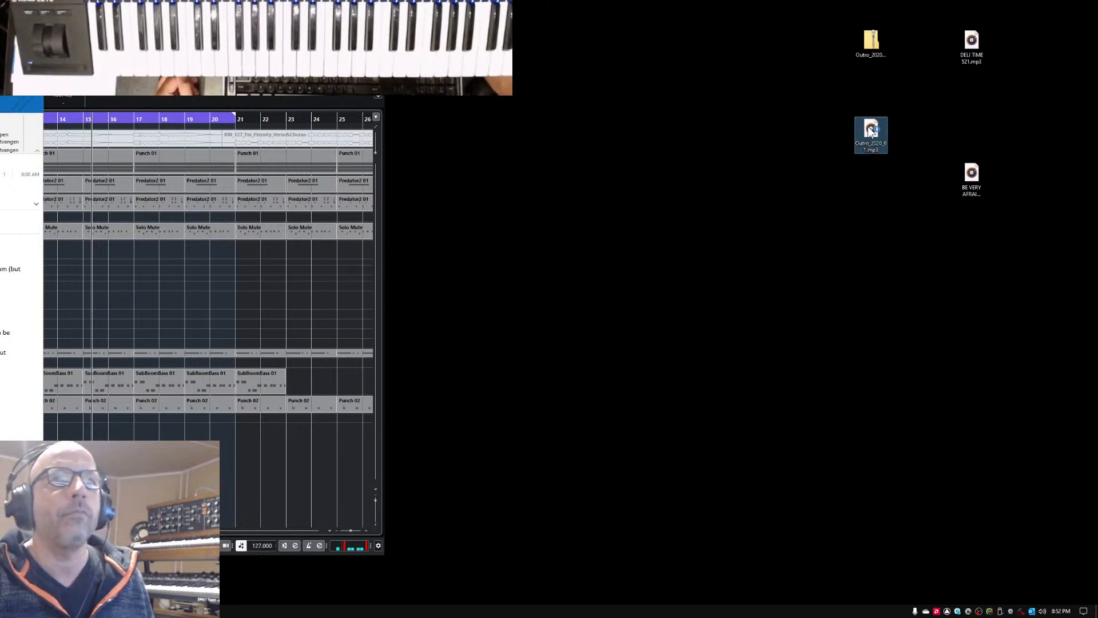
double_click(869, 130)
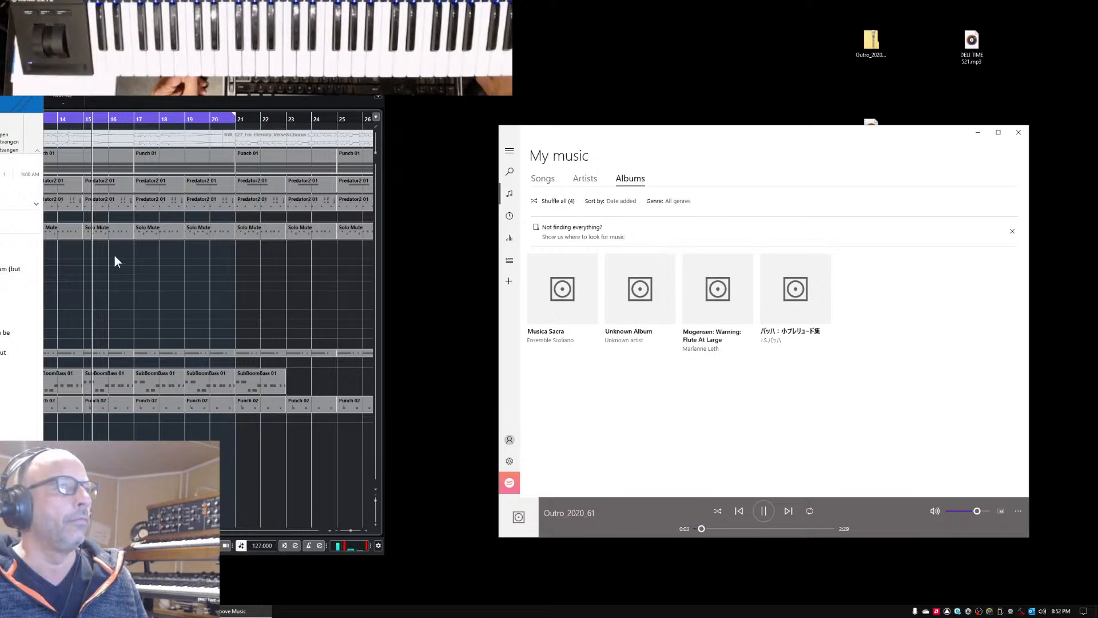
click(334, 71)
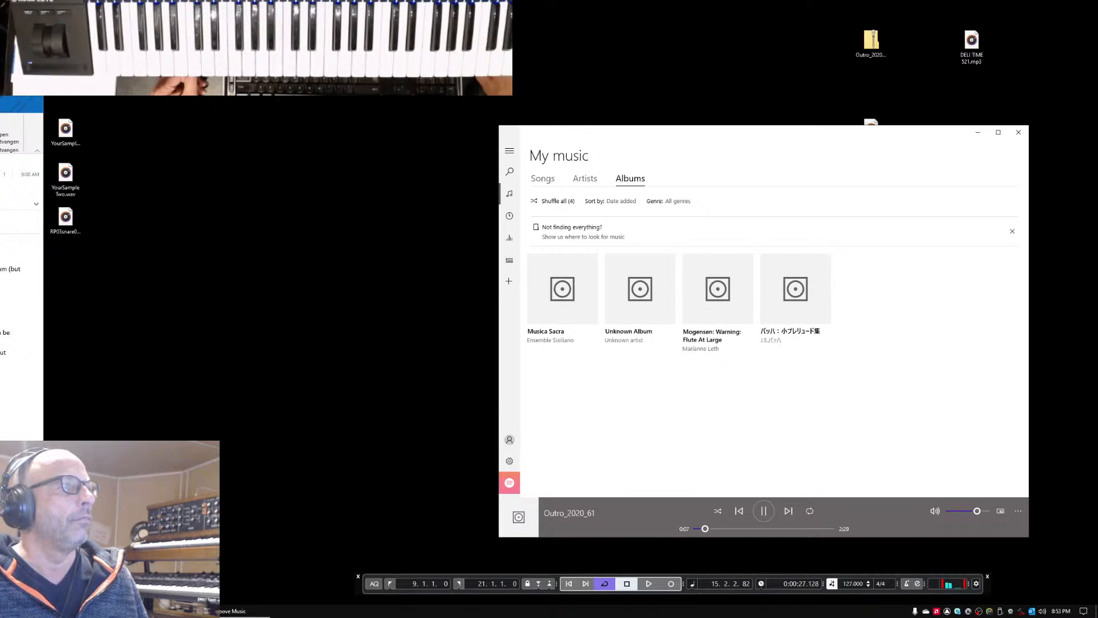
click(1, 87)
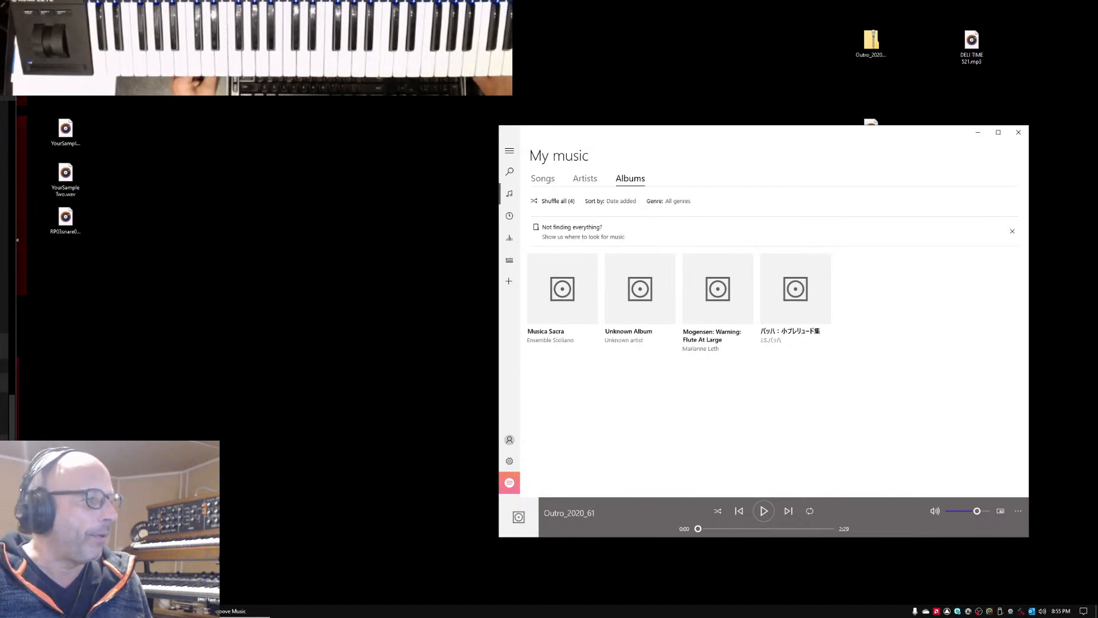
key(alt+Tab)
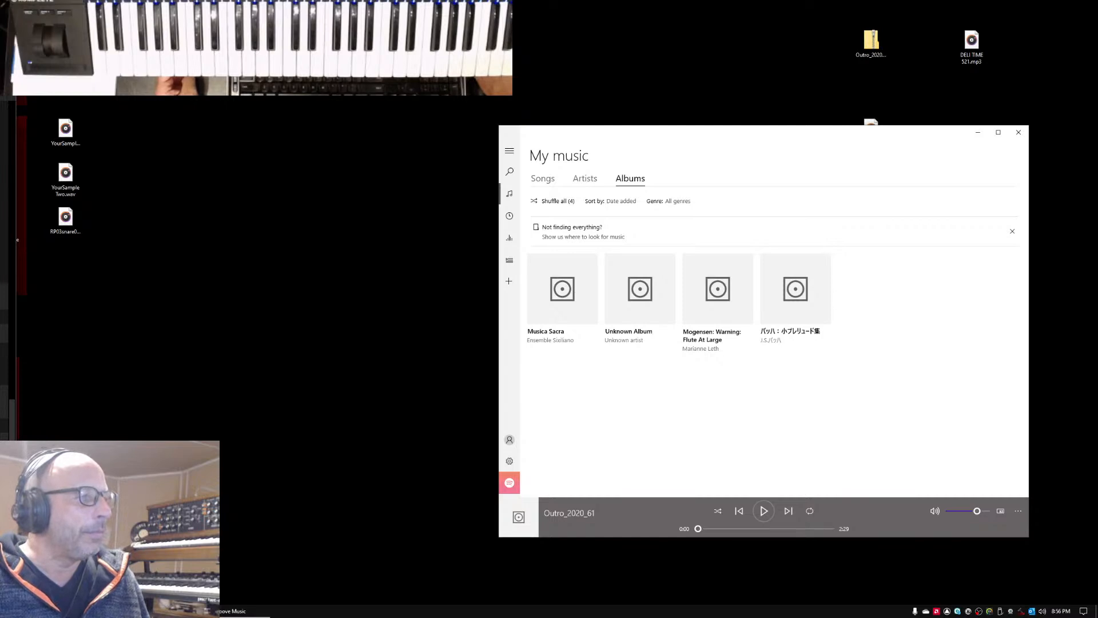
click(1018, 132)
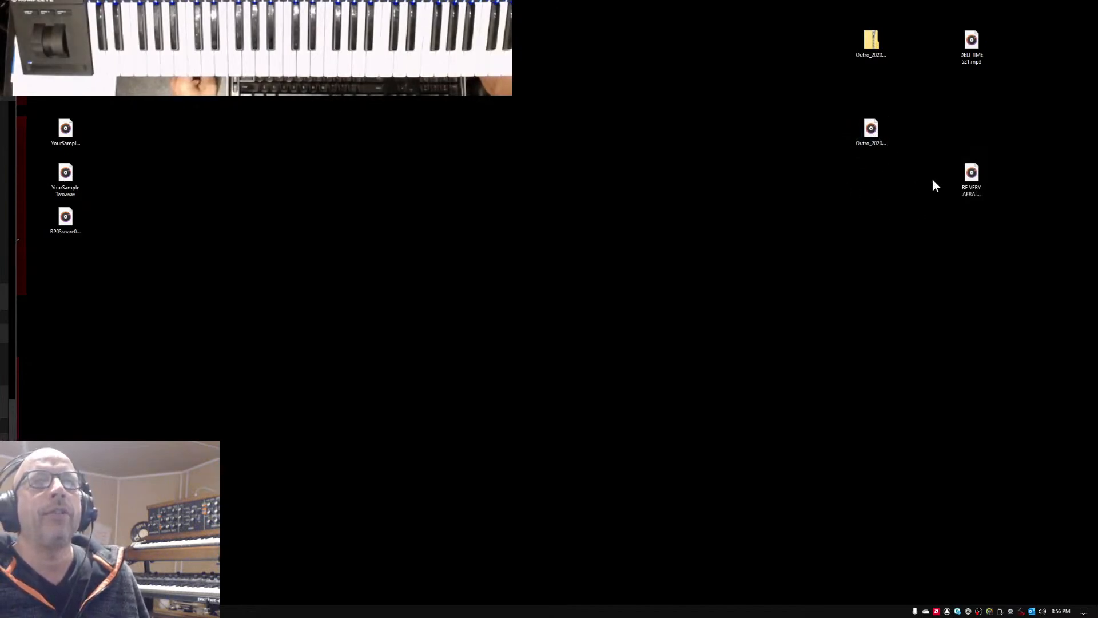
- Play the desktop file DELI TIME 521.mp3 in Groove Music
click(970, 174)
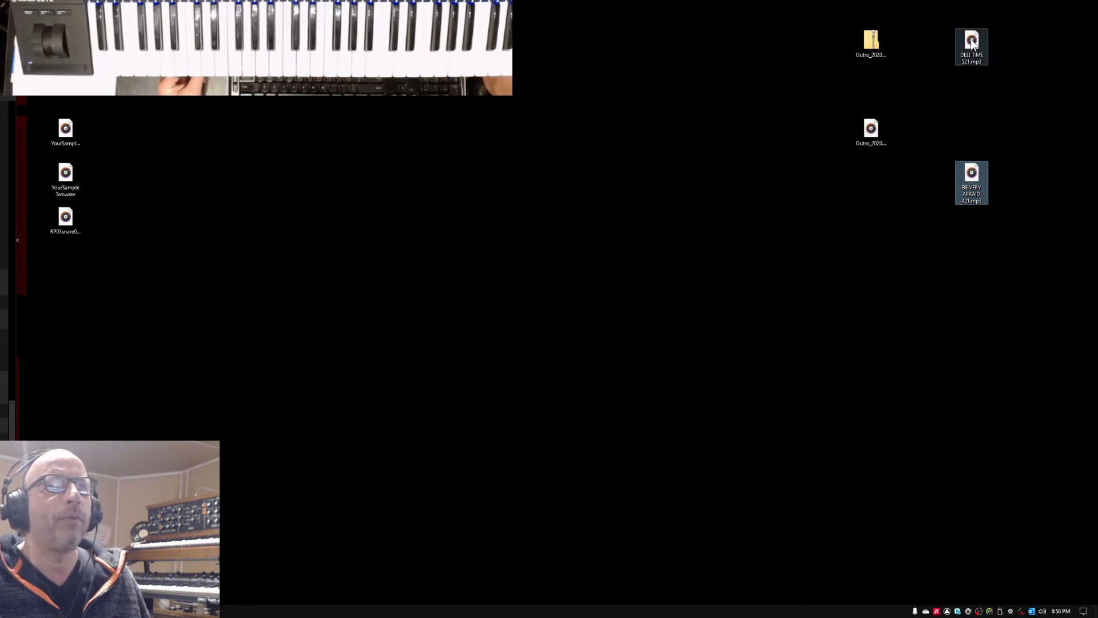
mouse_move(971, 42)
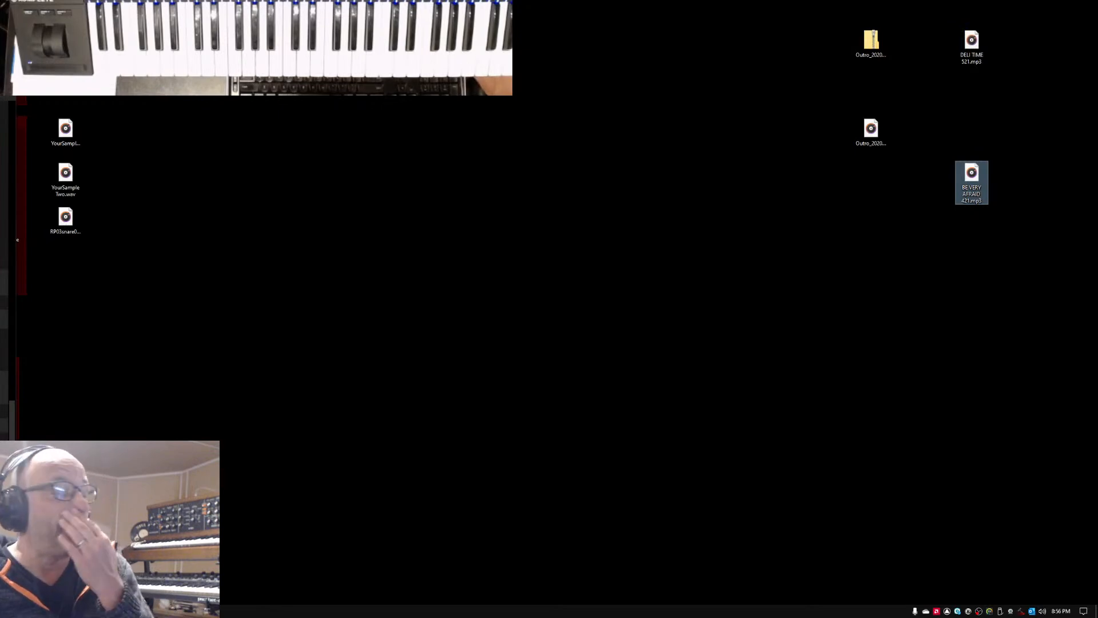
click(972, 45)
click(974, 173)
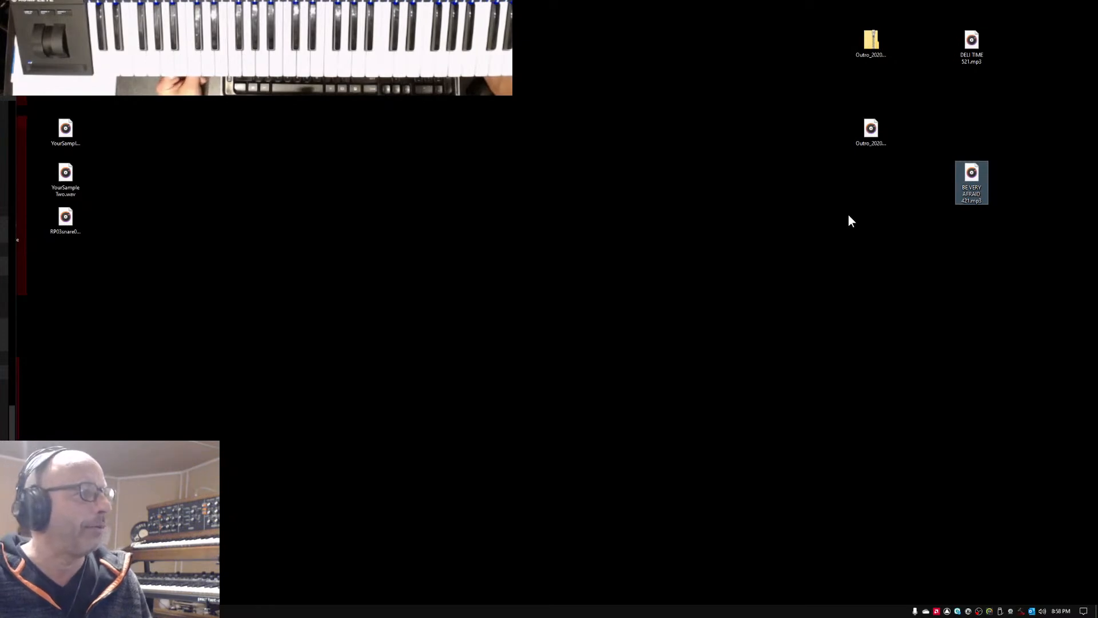
click(978, 97)
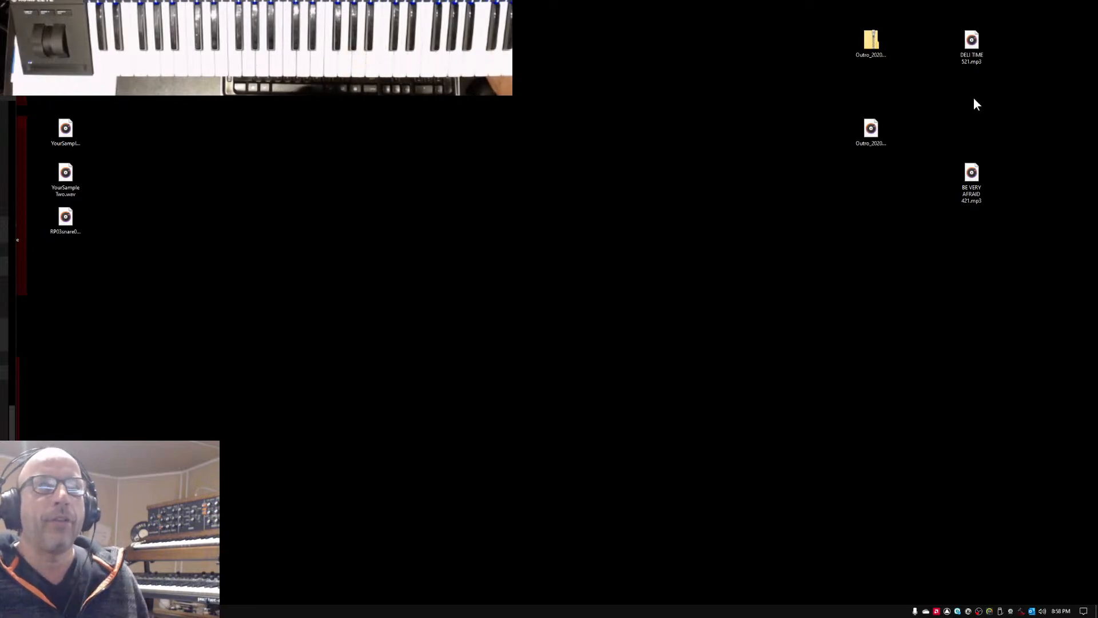
click(971, 50)
double_click(971, 50)
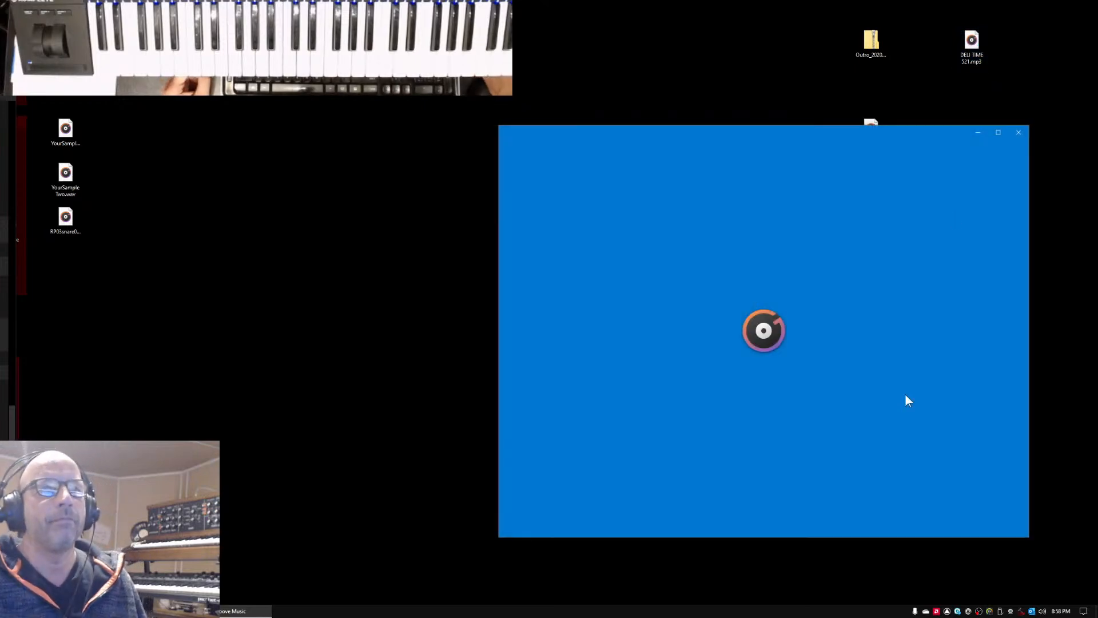